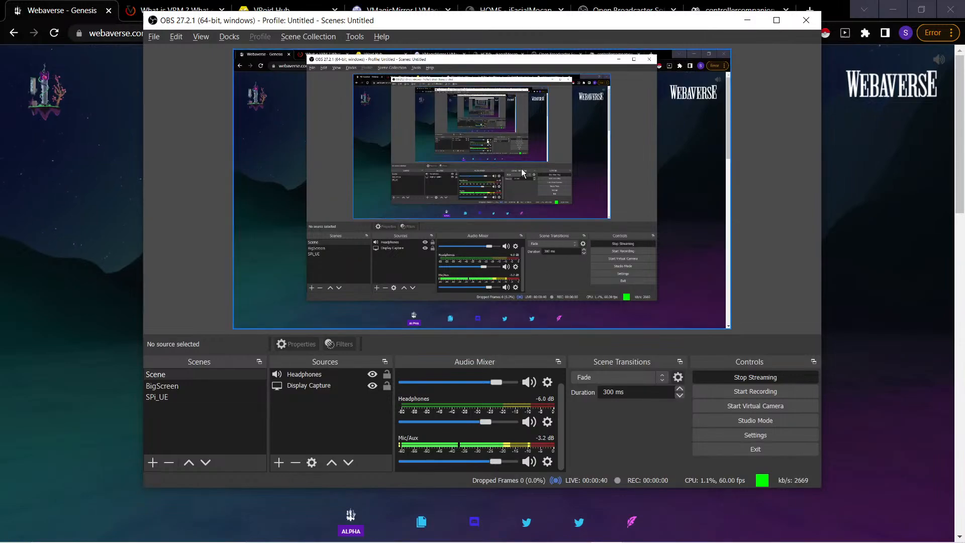
Step: Minimize the OBS window and bring up the VRM documentation page on which applications can use VRM files
left_click(748, 20)
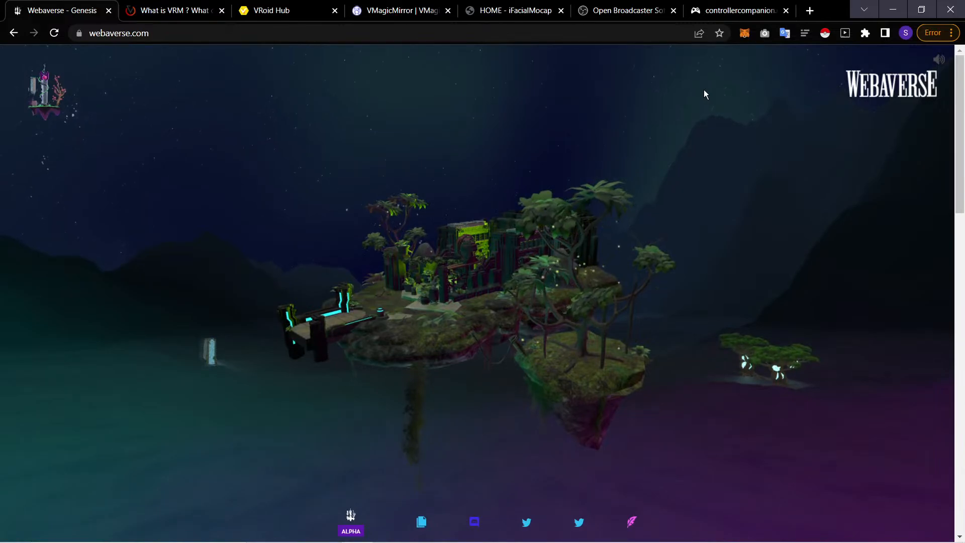
left_click(166, 10)
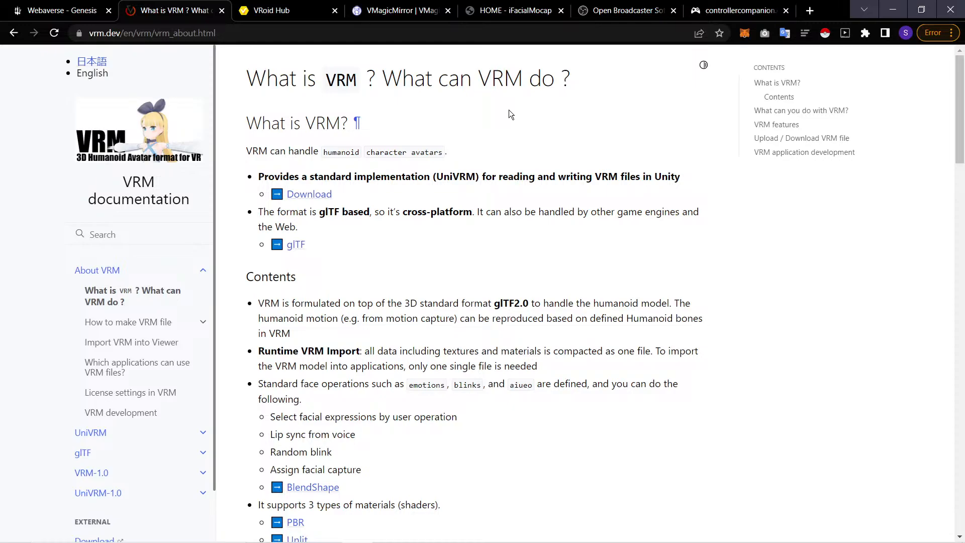
left_click(15, 33)
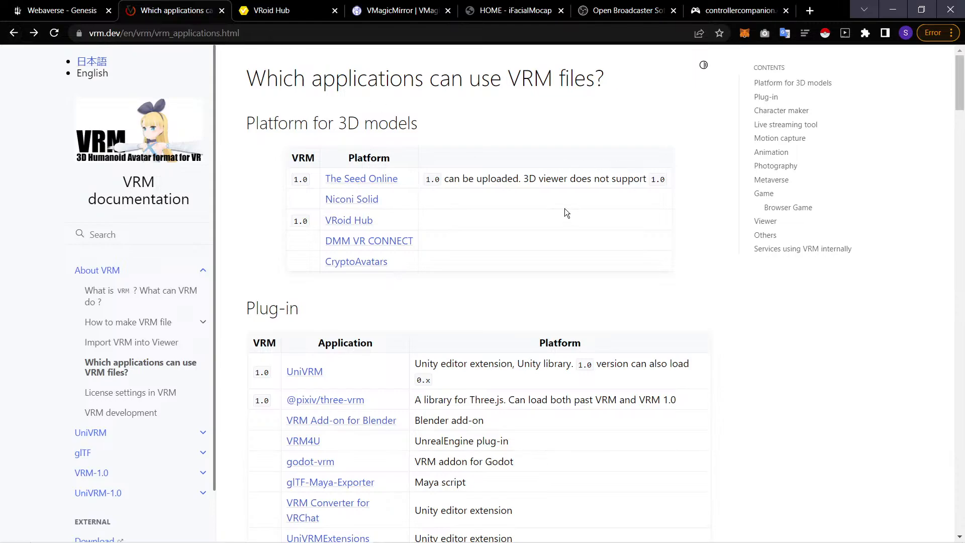
Step: Look through the VRM-compatible plug-ins, character makers, live streaming tools and motion capture applications
scroll(565, 209, "down", 2)
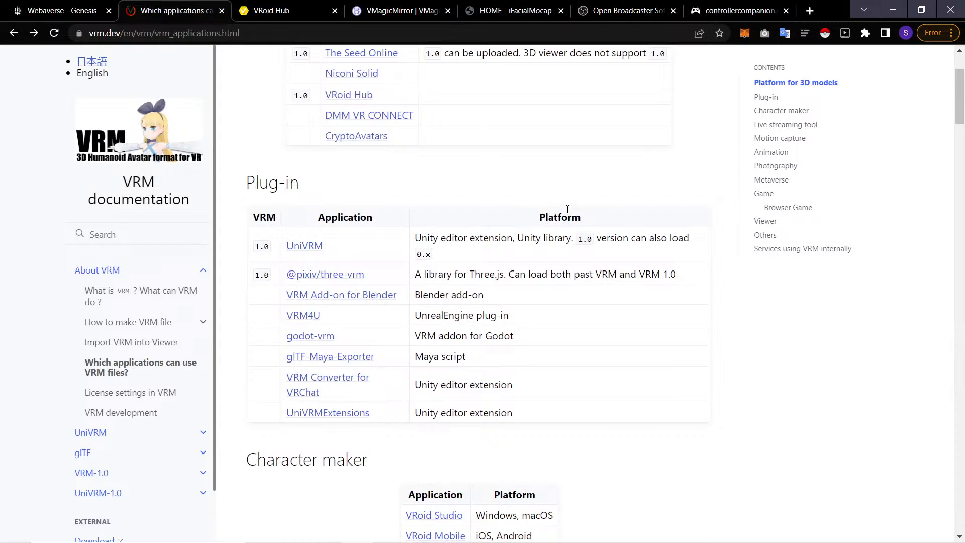
scroll(567, 209, "down", 8)
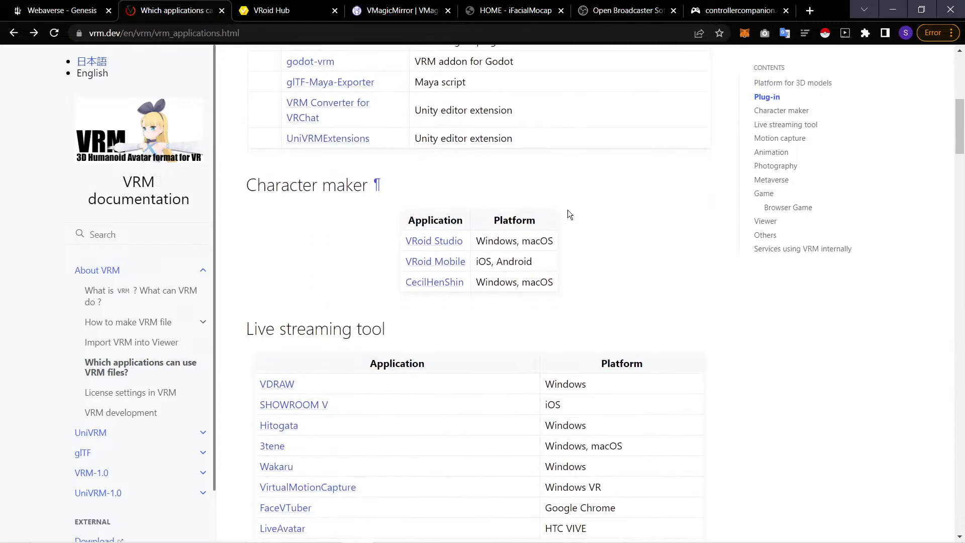
scroll(568, 210, "down", 8)
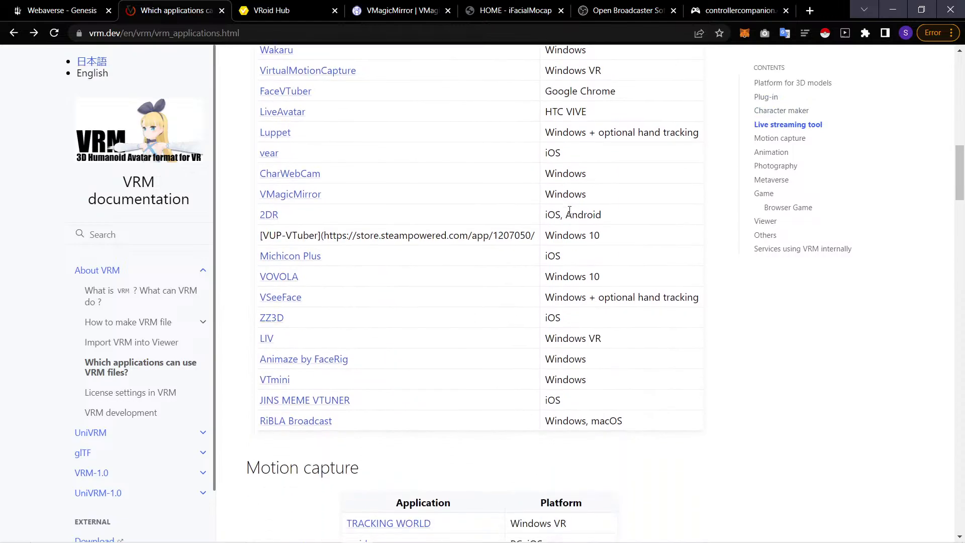
scroll(570, 210, "down", 5)
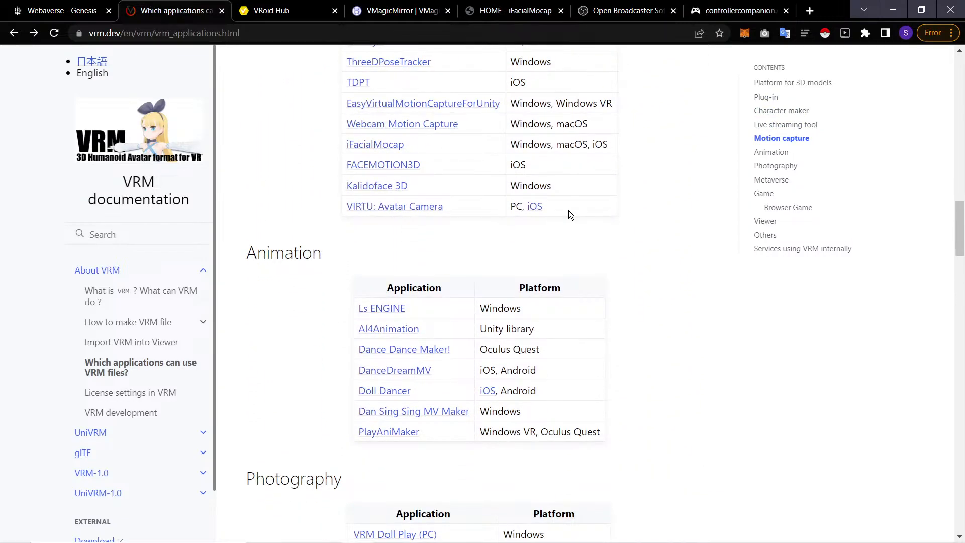
scroll(568, 210, "up", 5)
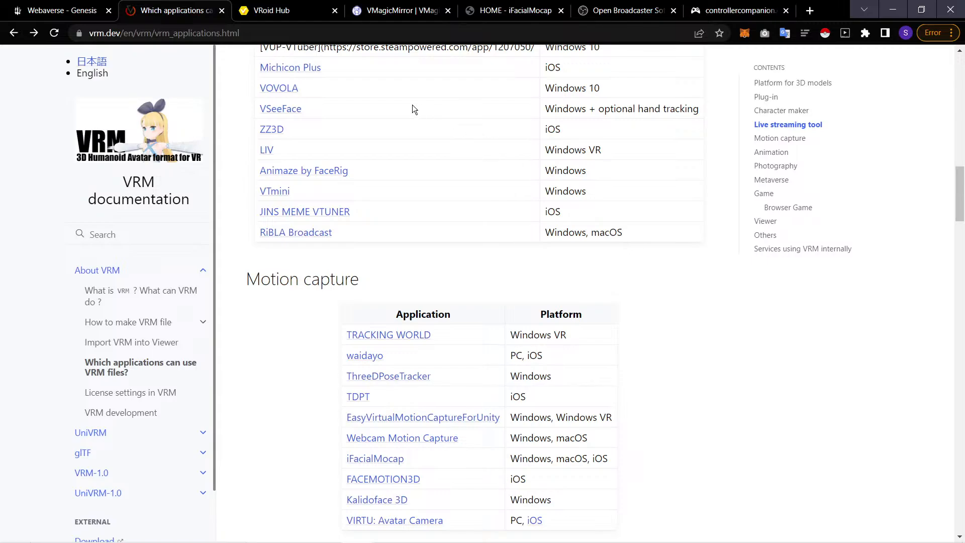
Step: Switch to VRoid Hub and browse its front page from the featured characters to the VRoid Studio sample models
left_click(290, 22)
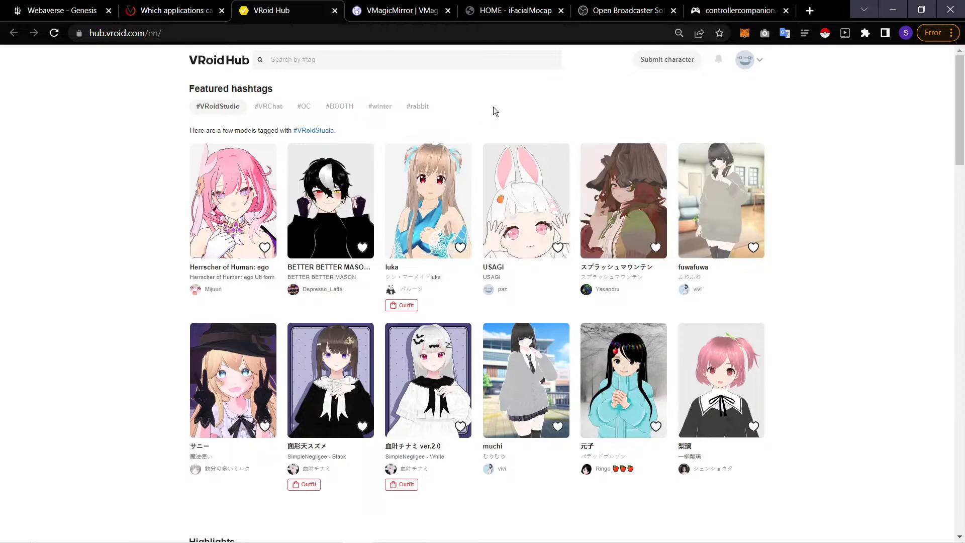
scroll(635, 104, "down", 5)
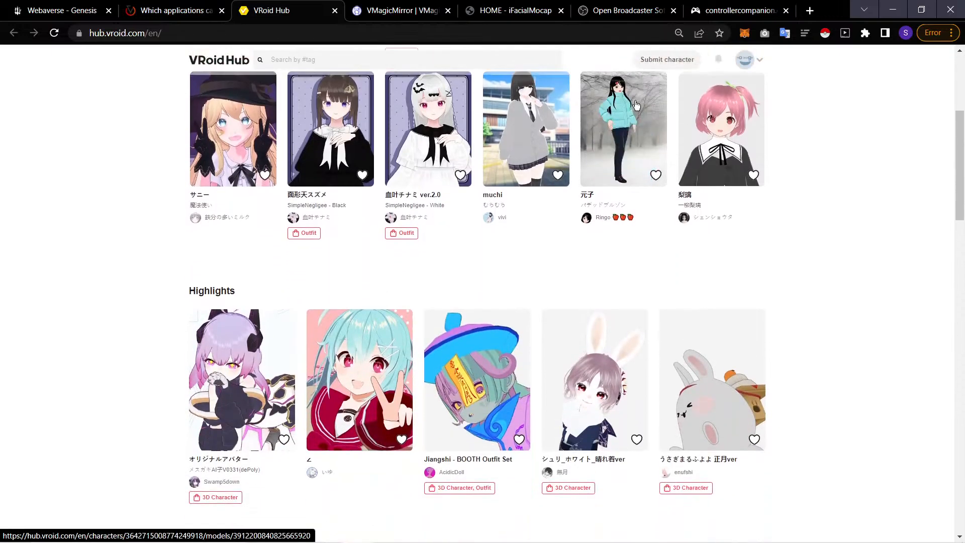
scroll(636, 104, "down", 3)
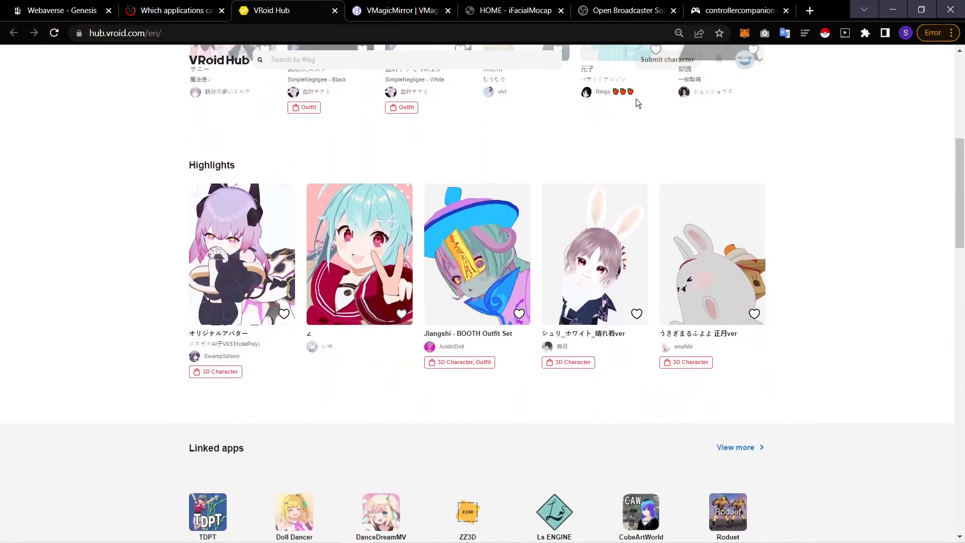
scroll(635, 99, "down", 1)
scroll(559, 124, "up", 4)
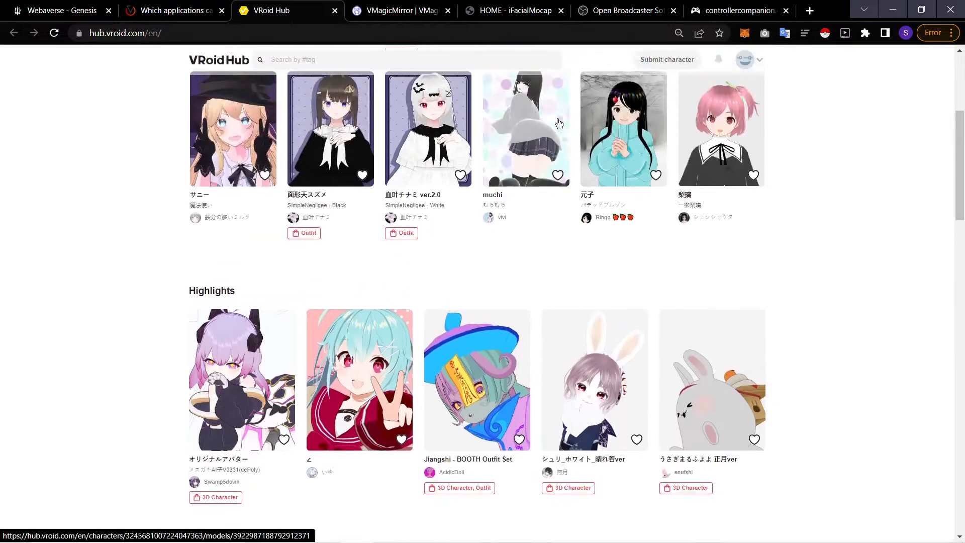
scroll(810, 210, "up", 5)
scroll(933, 222, "down", 13)
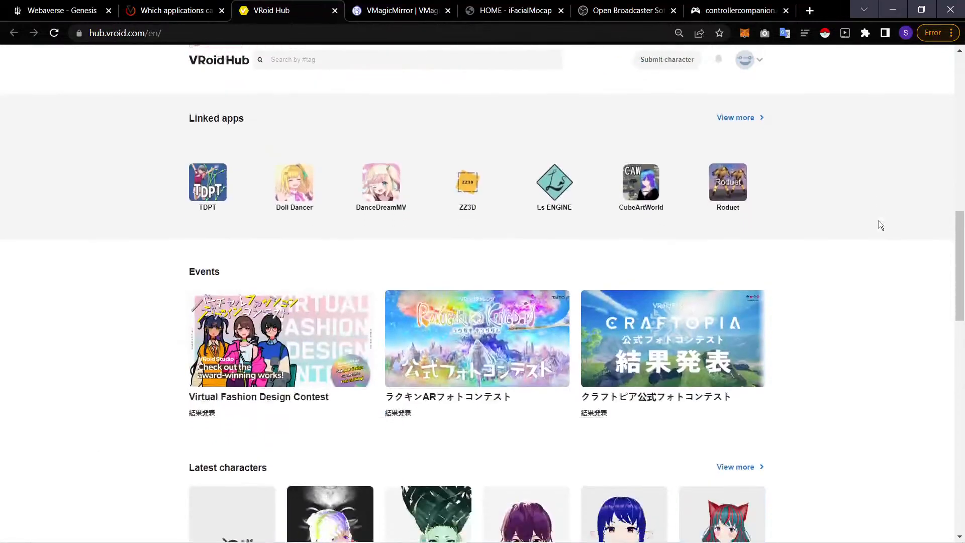
scroll(878, 221, "down", 14)
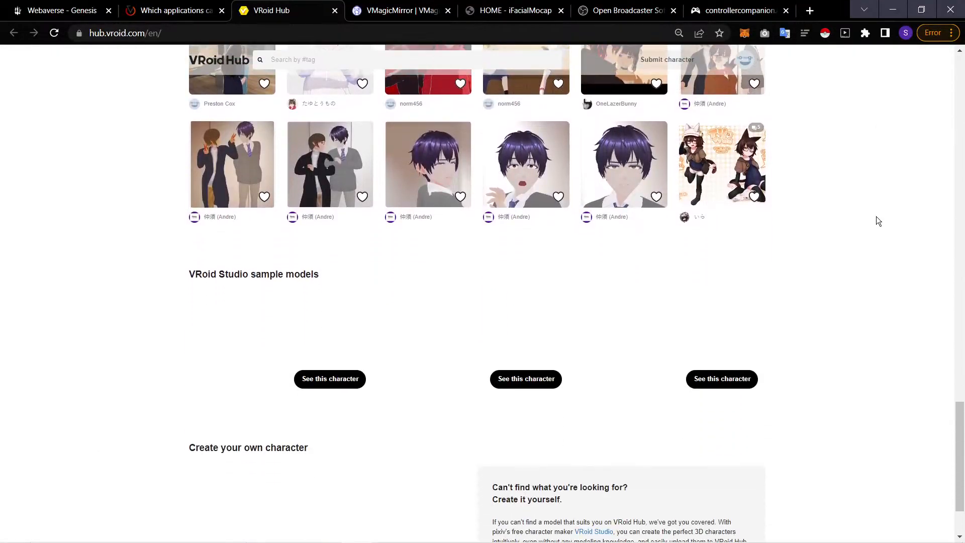
scroll(877, 222, "up", 3)
scroll(876, 221, "down", 3)
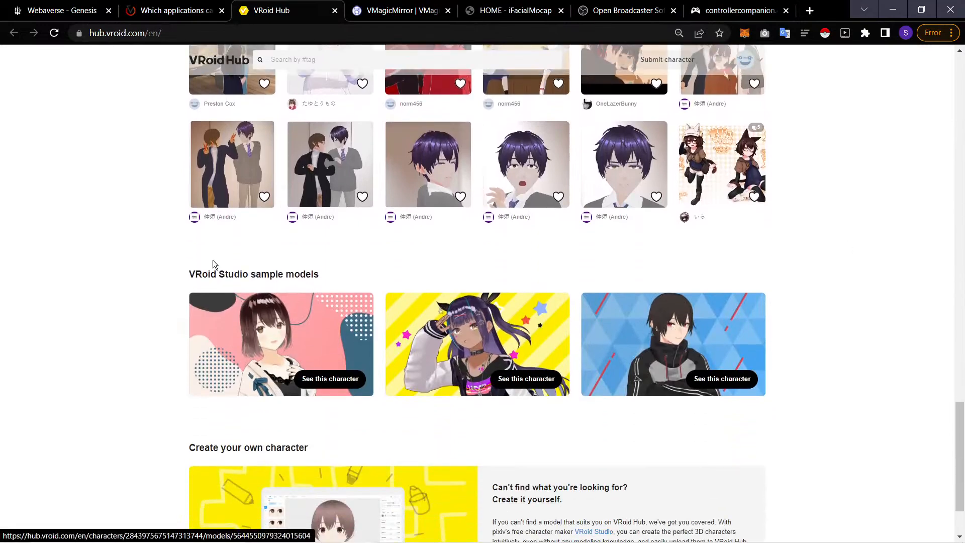
Step: Open the VRoid Studio sample character in the black tracksuit and look over its model page
left_click(635, 340)
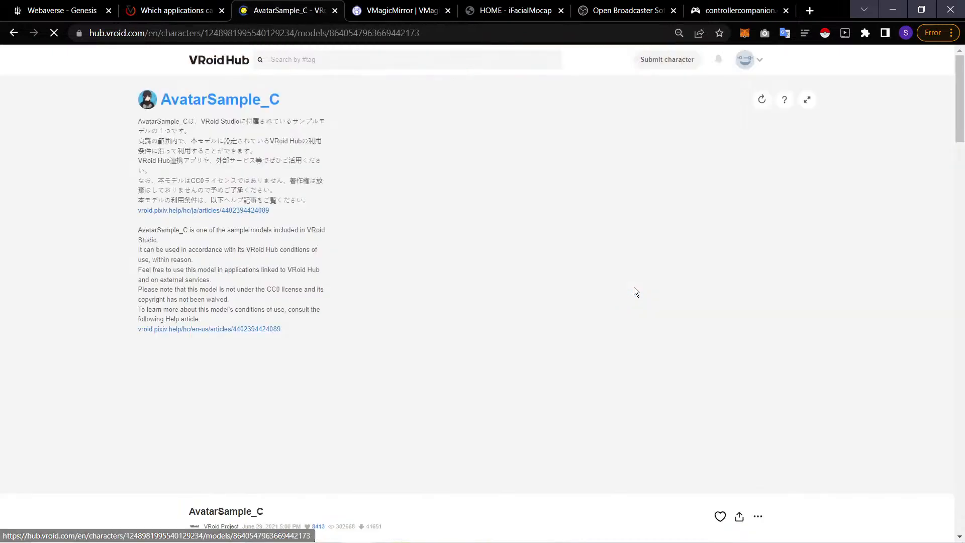
scroll(556, 231, "down", 9)
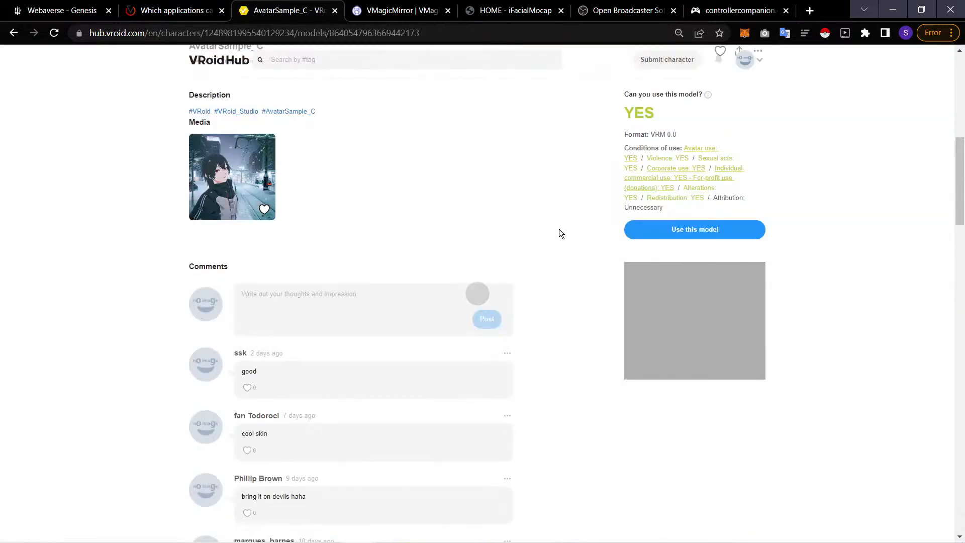
scroll(561, 230, "up", 6)
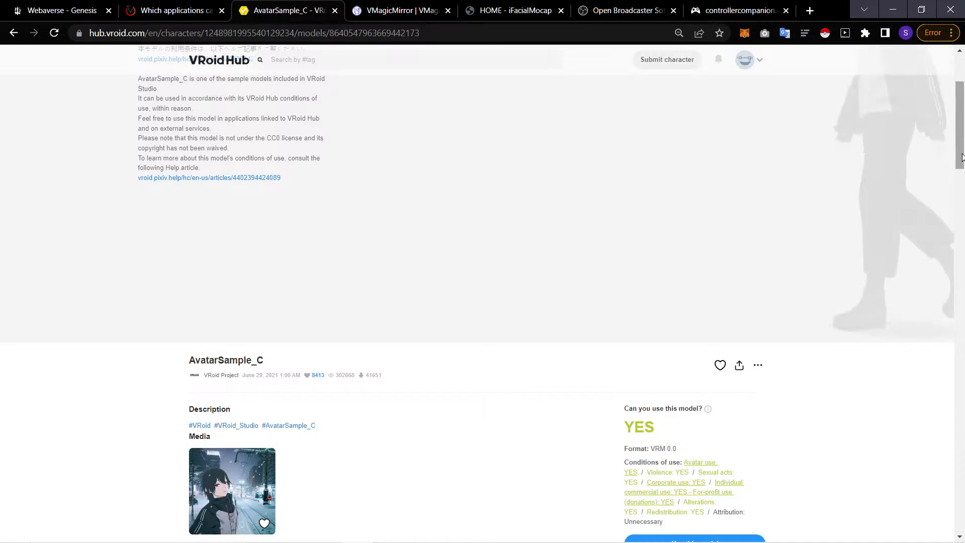
scroll(962, 157, "up", 3)
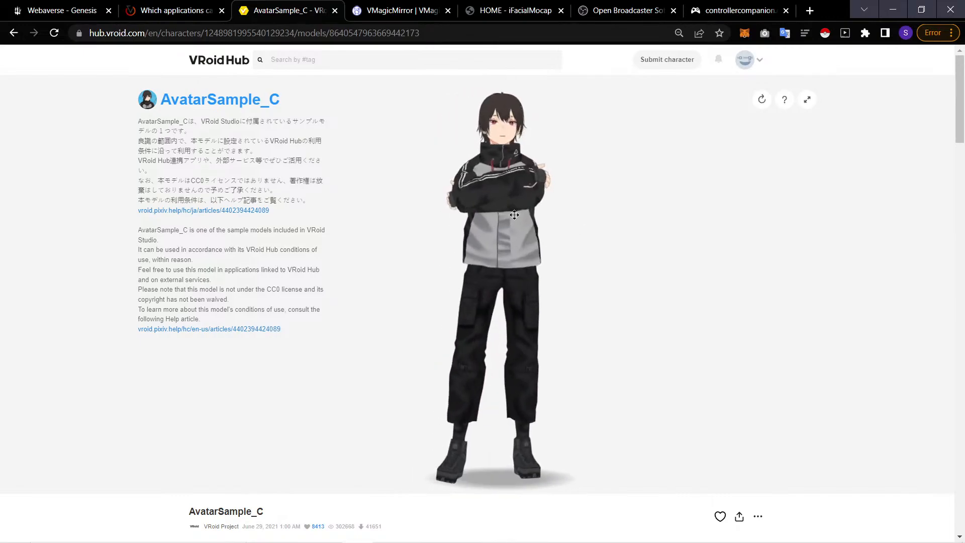
Step: Examine AvatarSample_C up close in the 3D preview and check its conditions of use
scroll(542, 307, "up", 5)
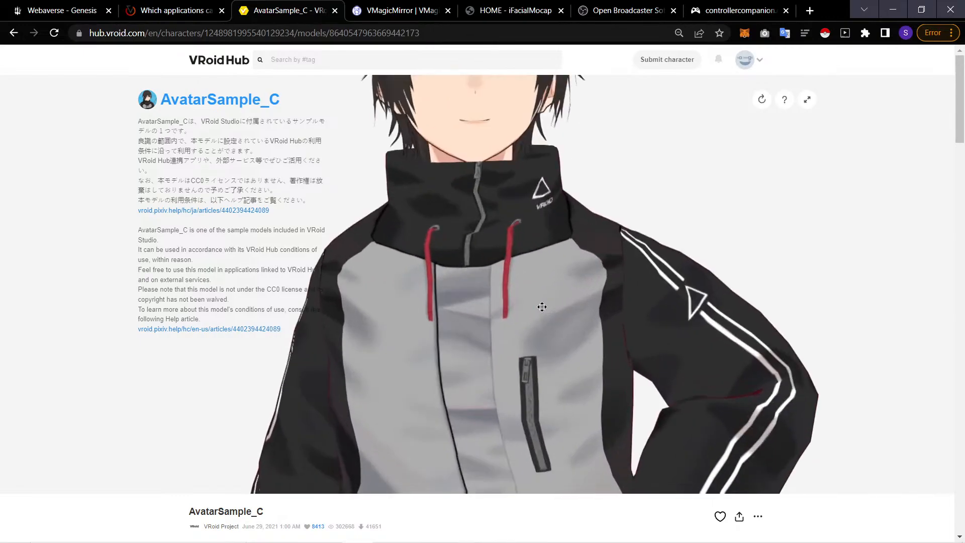
scroll(558, 433, "down", 4)
scroll(609, 525, "down", 2)
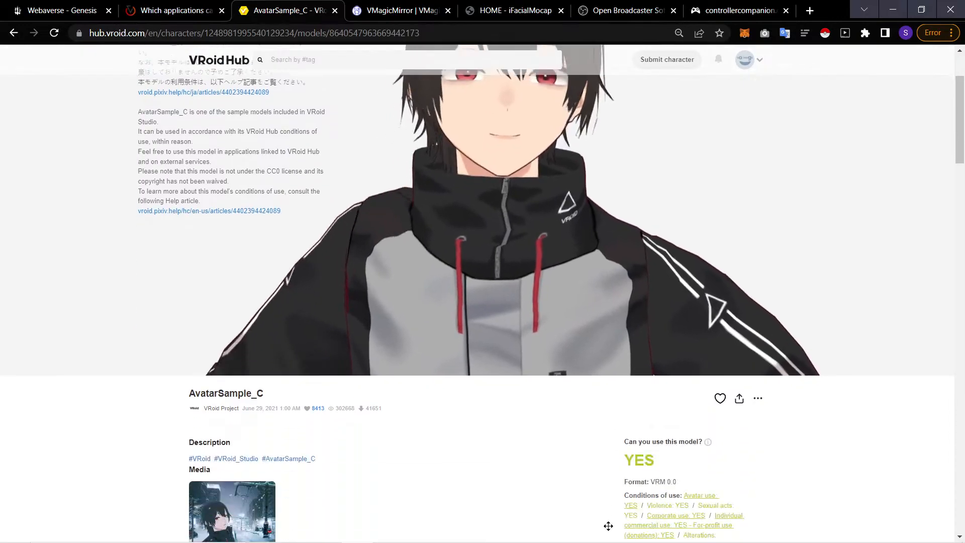
scroll(616, 496, "down", 6)
scroll(654, 402, "up", 2)
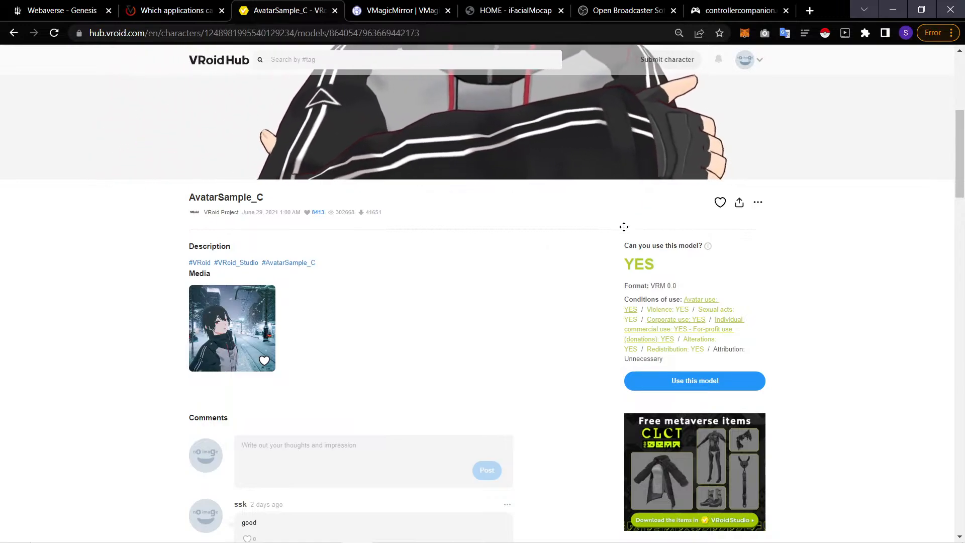
scroll(613, 252, "up", 2)
scroll(612, 252, "up", 4)
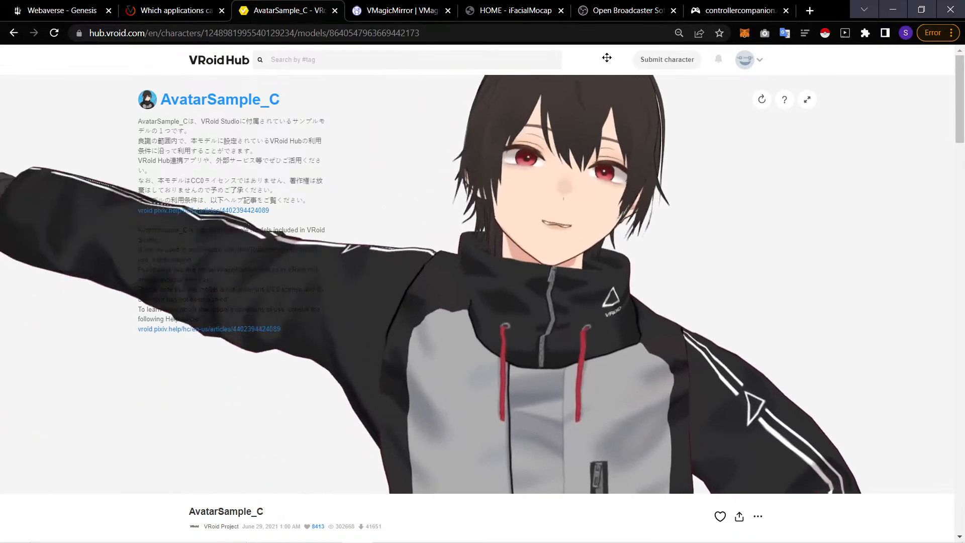
Step: Bring up the usage conditions for AvatarSample_C, agree to them, and close the dialog to return to the preview
scroll(878, 361, "down", 6)
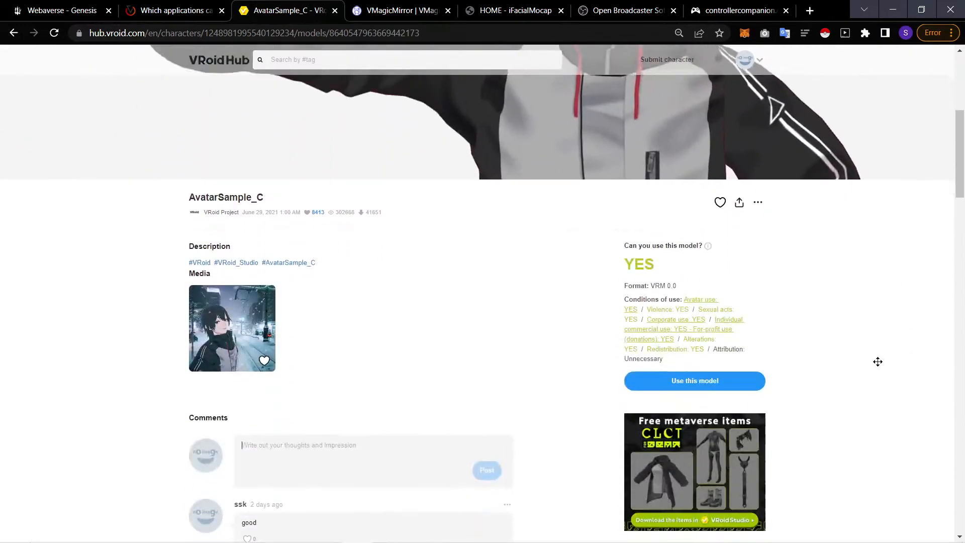
left_click(696, 381)
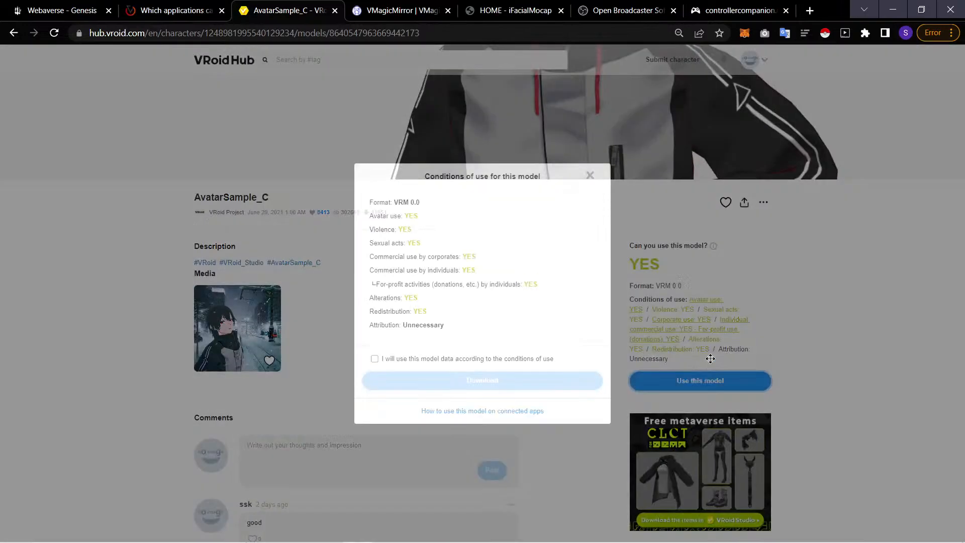
left_click(416, 360)
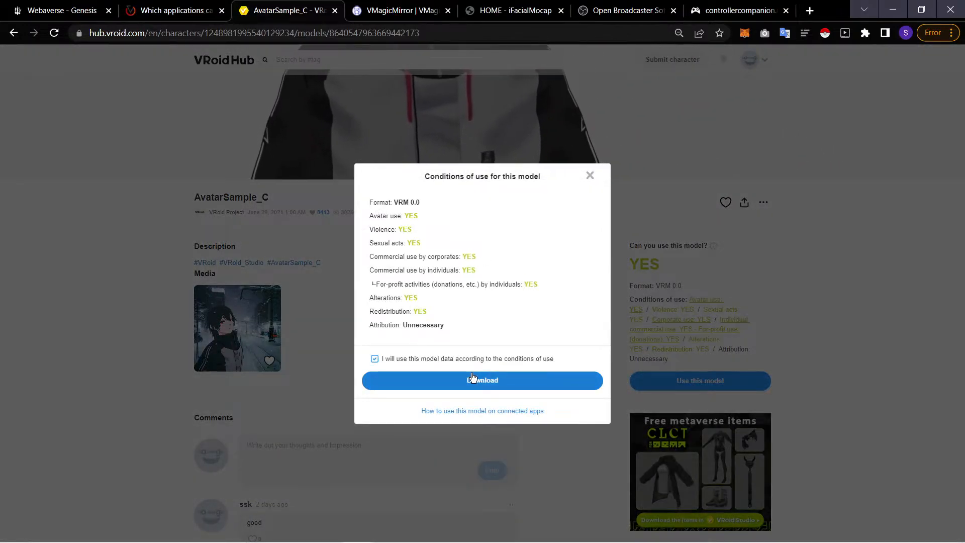
left_click(591, 177)
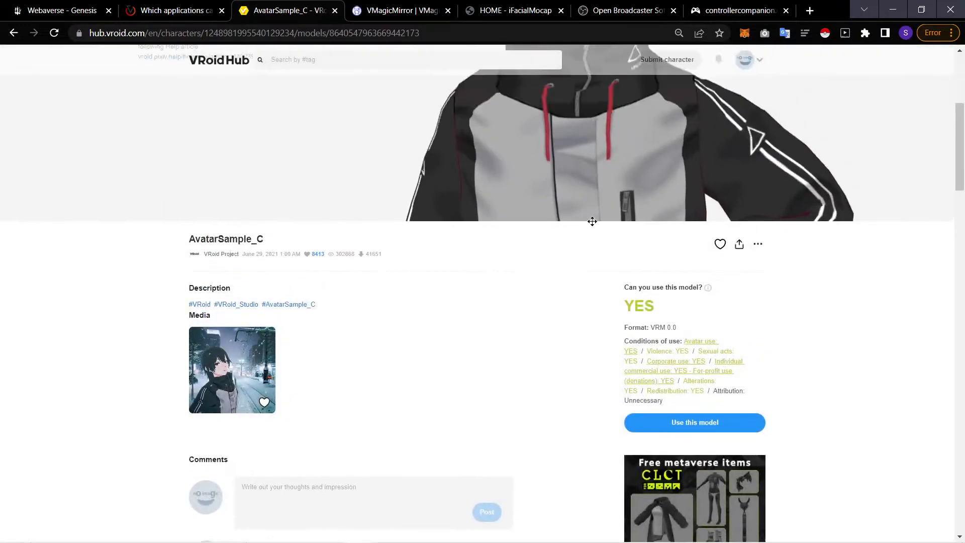
left_click(593, 217)
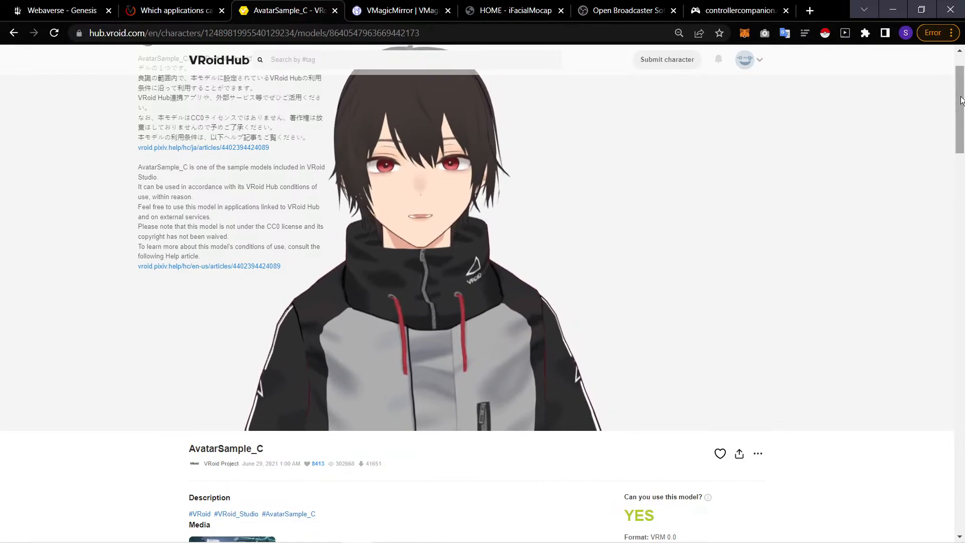
scroll(958, 96, "up", 1)
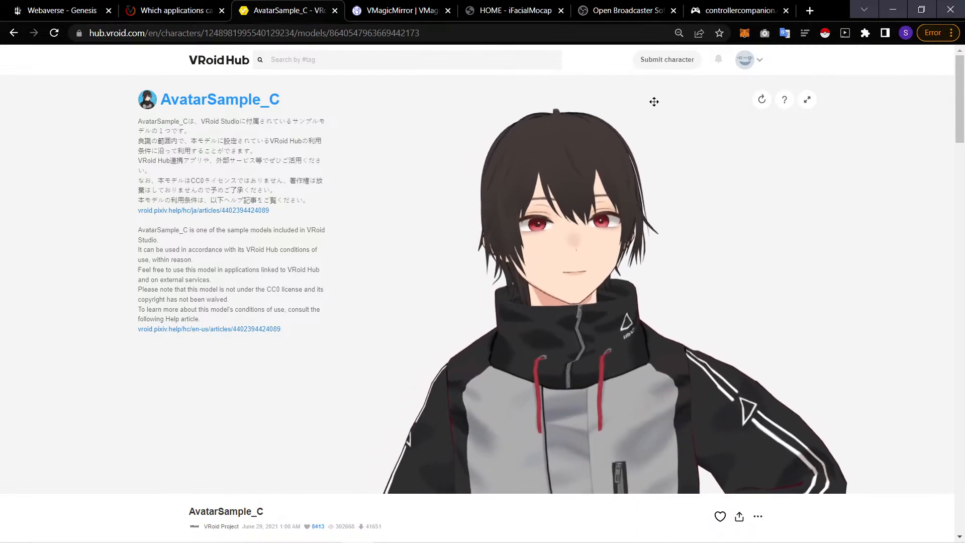
Step: Switch to the VMagicMirror site and review its description and the free standard and full edition download options
left_click(415, 10)
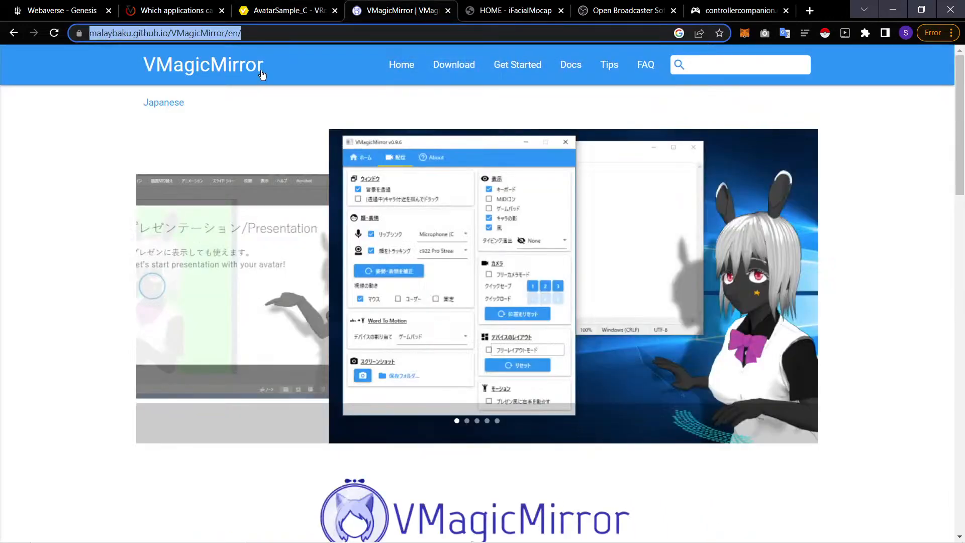
left_click(15, 132)
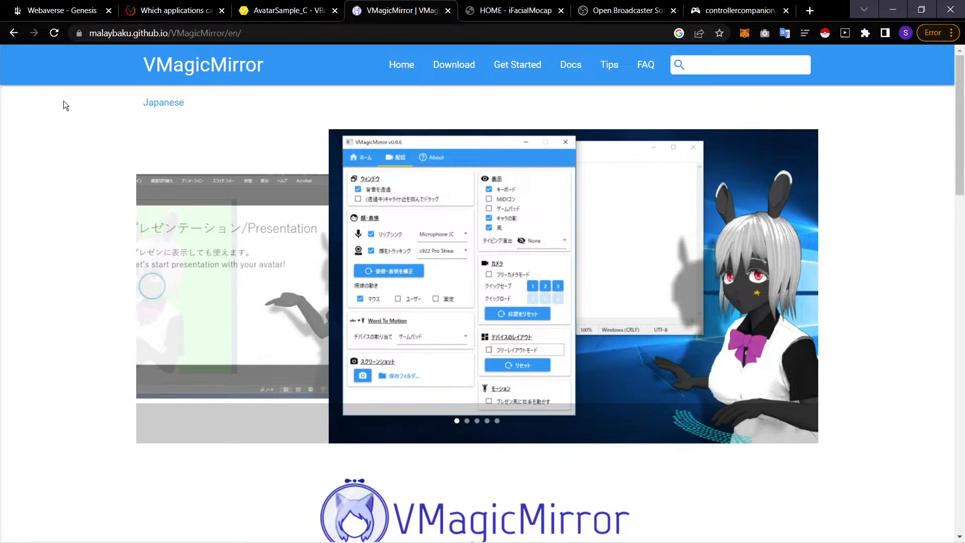
scroll(64, 101, "down", 5)
scroll(69, 105, "down", 1)
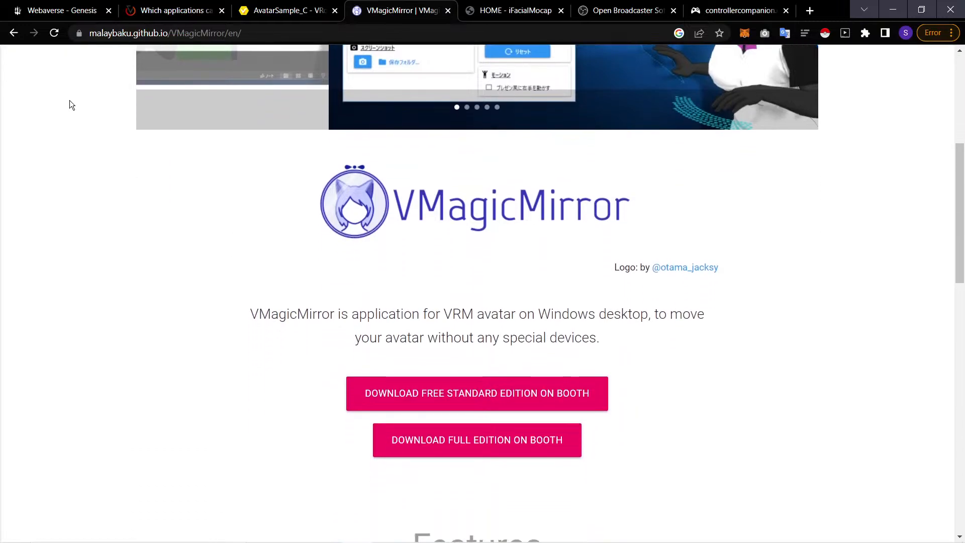
scroll(71, 104, "down", 1)
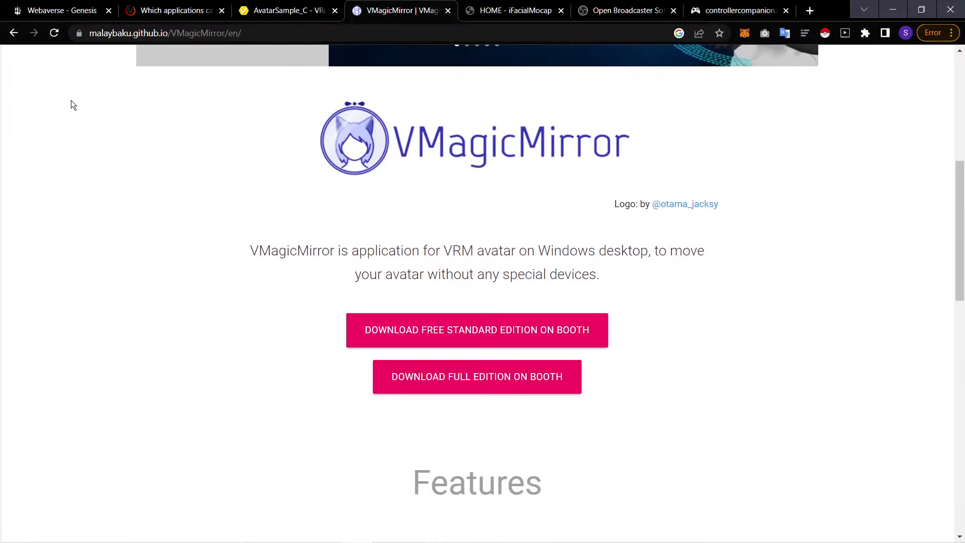
scroll(73, 104, "up", 5)
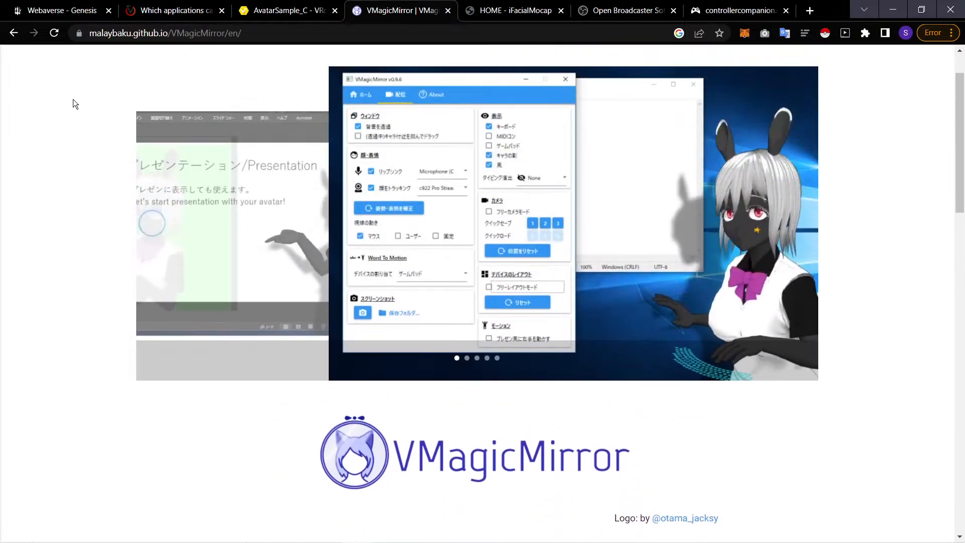
scroll(74, 104, "up", 1)
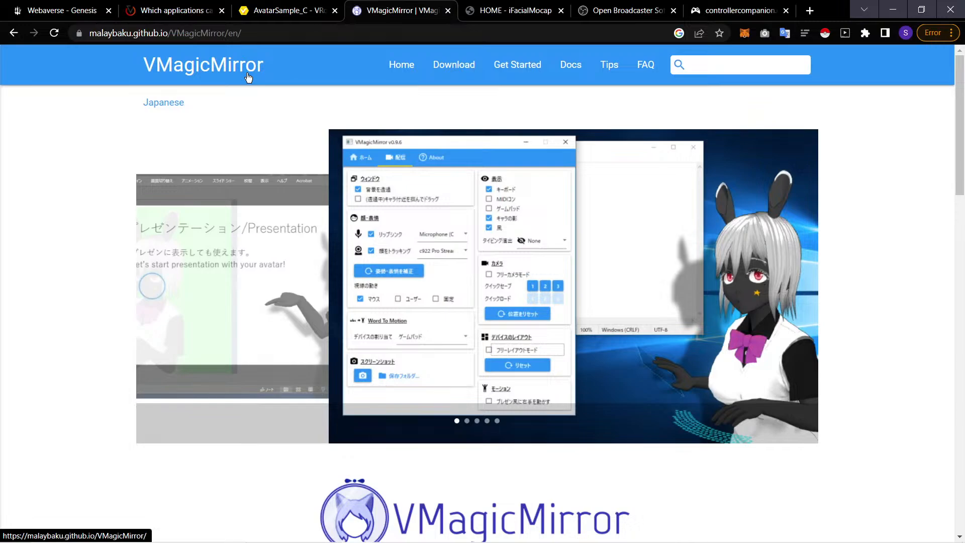
Step: Launch the VMagicMirror desktop app and reset all of its current settings
key("super")
type("vmagicmirror")
key("Return")
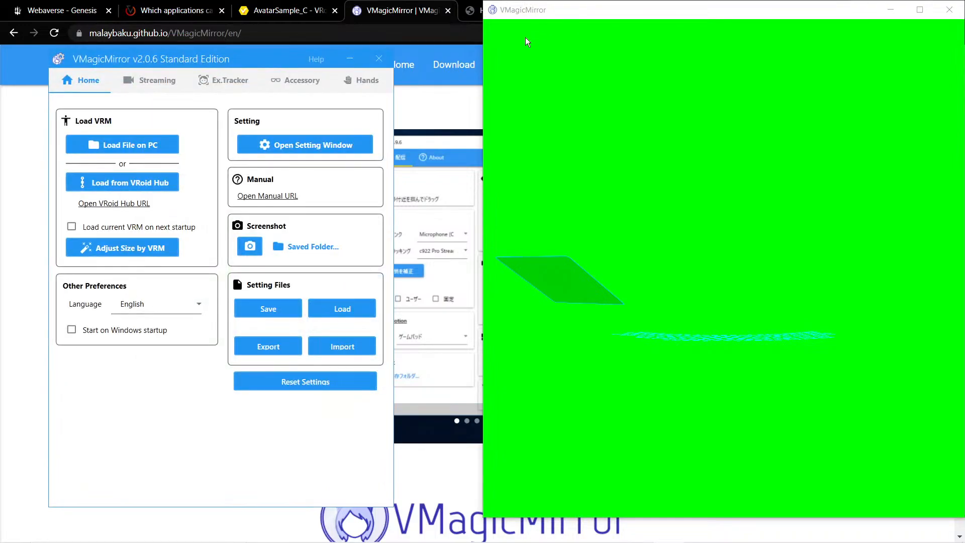
left_click(298, 382)
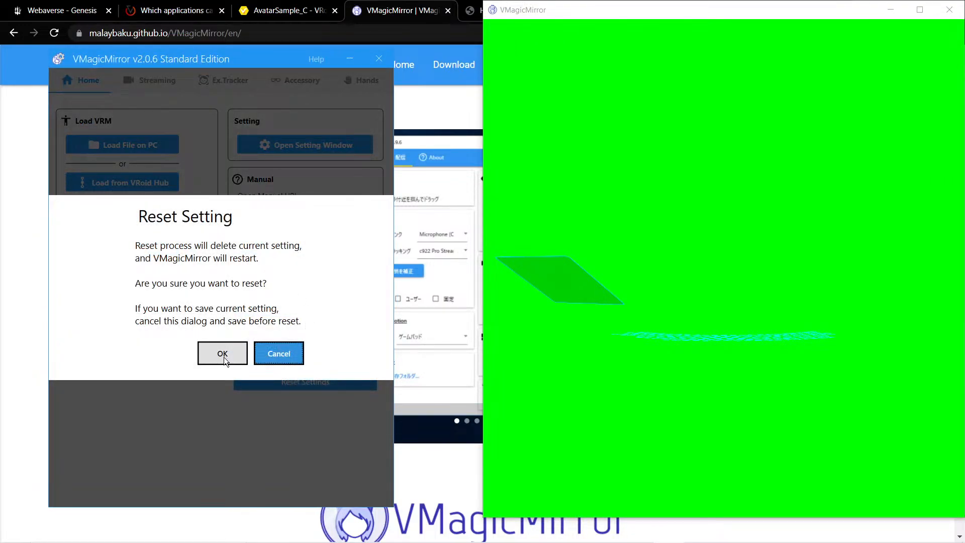
left_click(223, 355)
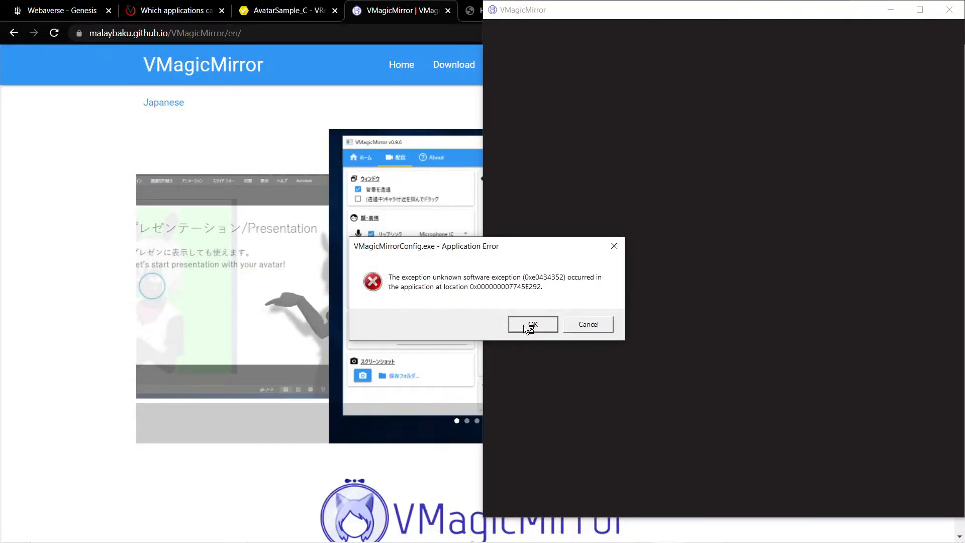
left_click(544, 328)
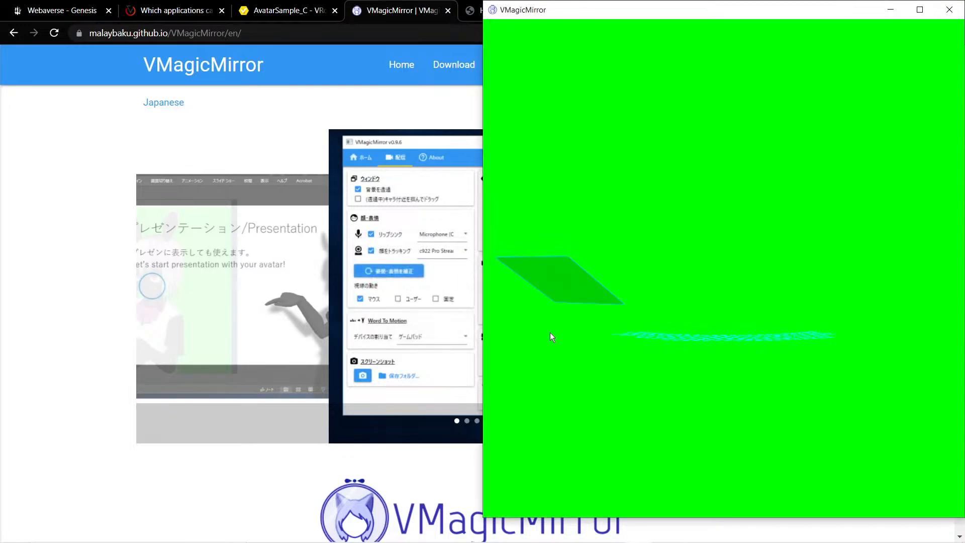
mouse_move(598, 533)
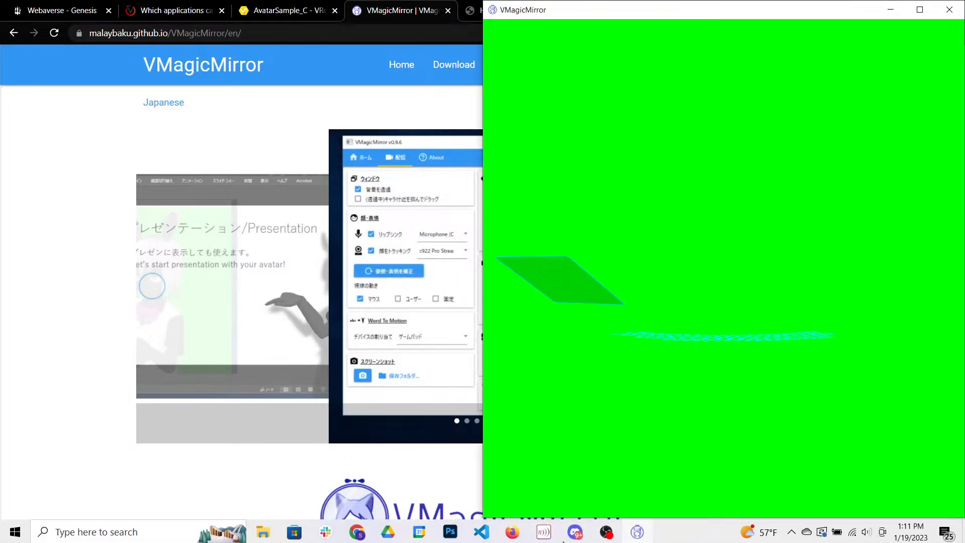
mouse_move(637, 530)
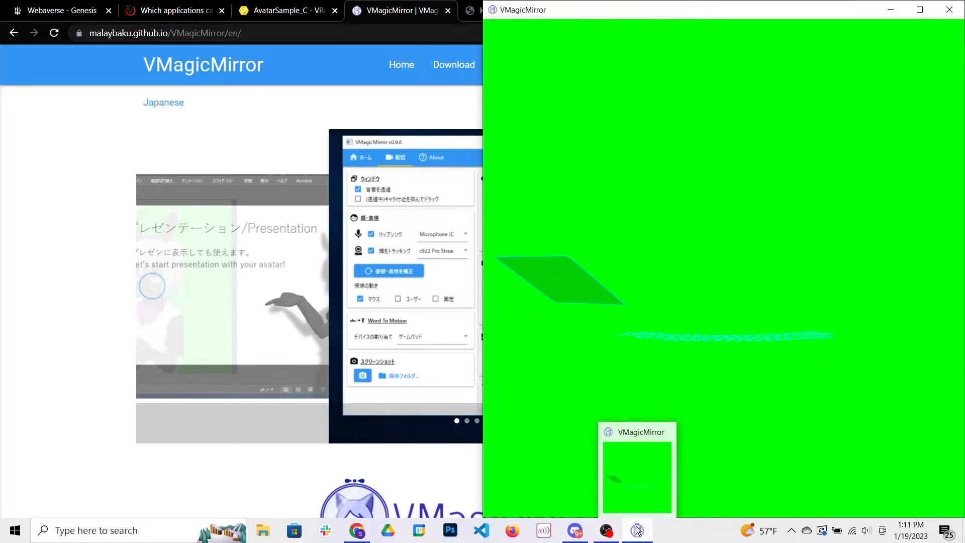
right_click(637, 531)
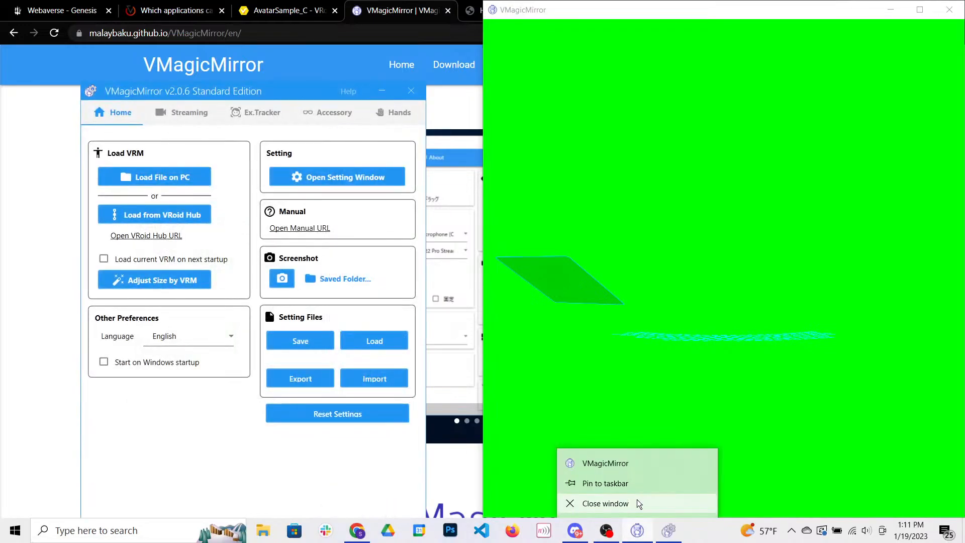
left_click(508, 435)
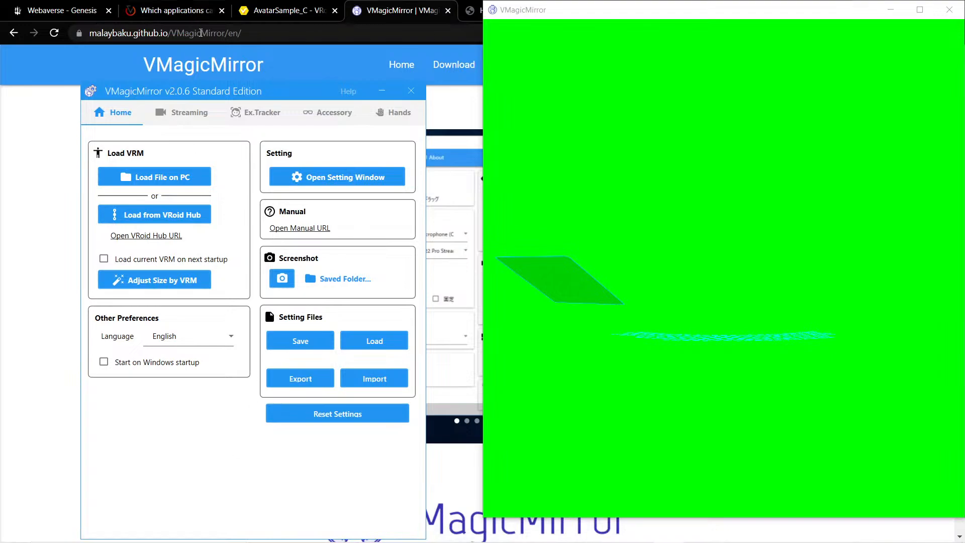
Step: Load the avatar file drake_hacker_v3_vian.vrm from the Downloads folder and accept its license
left_click_drag(203, 98, 194, 56)
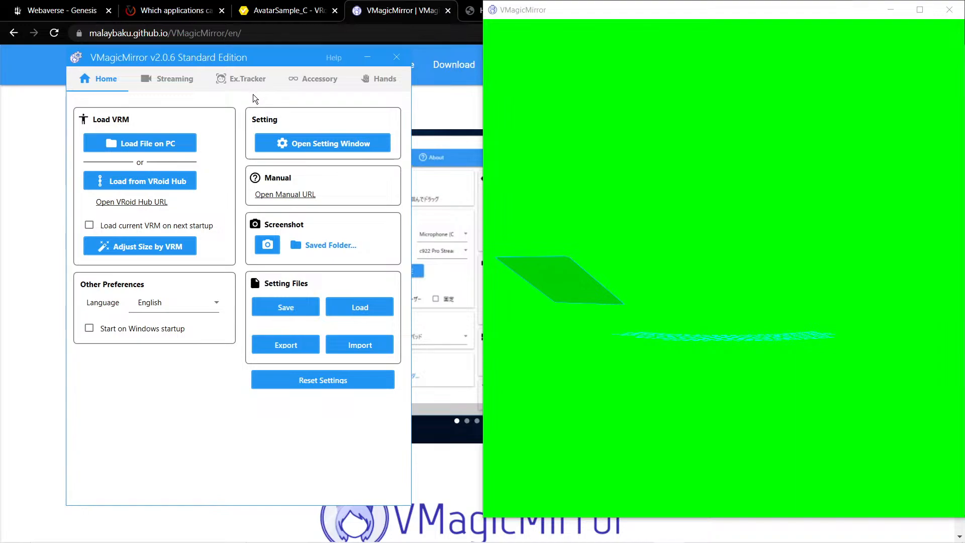
left_click(194, 145)
scroll(327, 158, "down", 1)
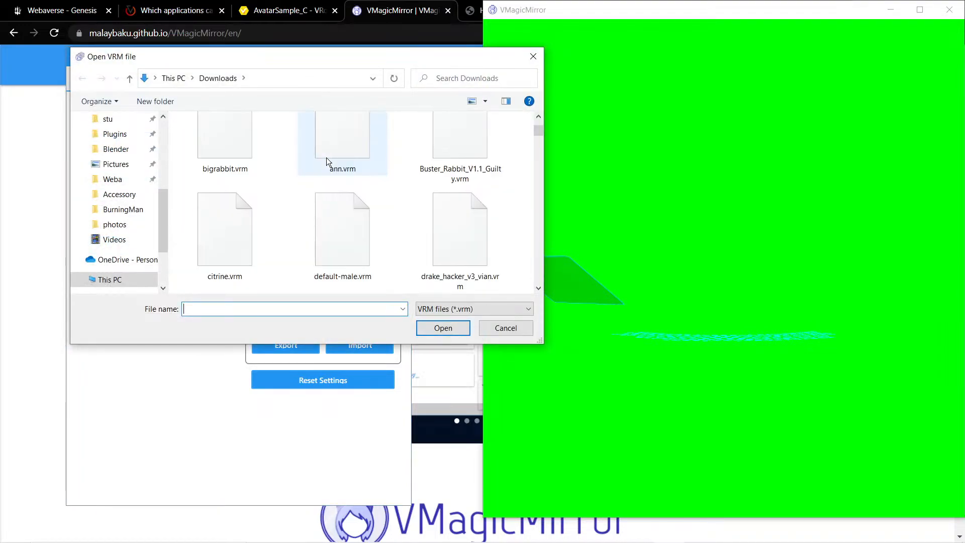
double_click(445, 217)
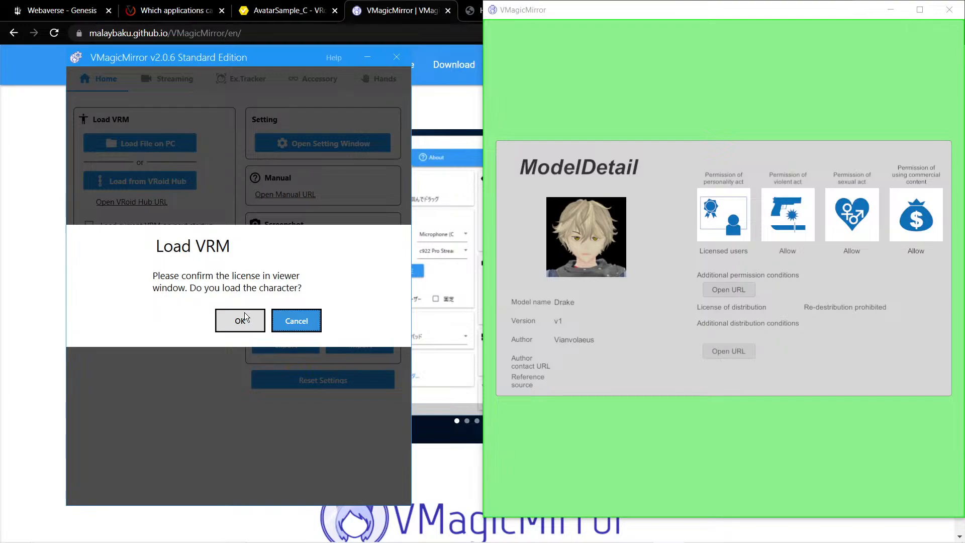
left_click(244, 314)
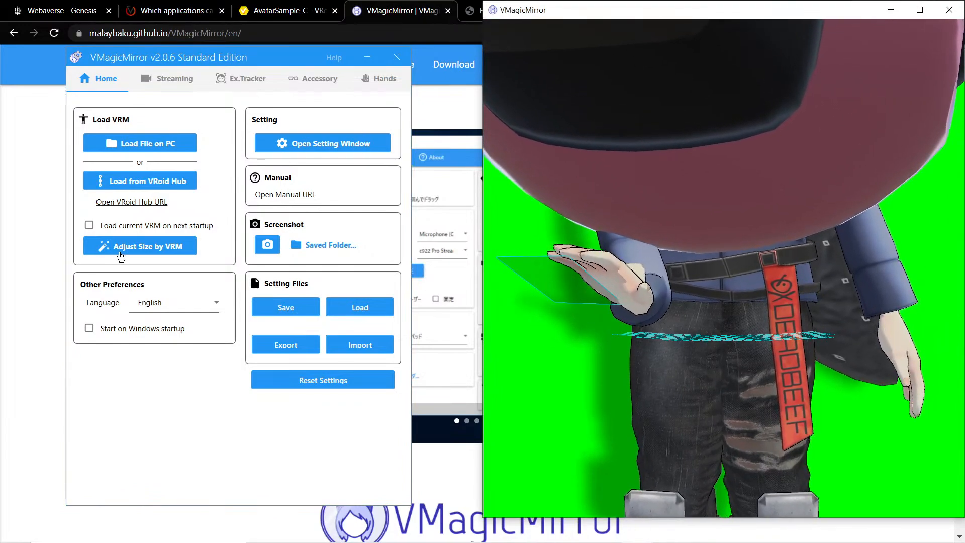
Step: Load the avatar file Drake_hacker_v8_Guilty.vrm from the Downloads folder and accept its license
left_click(174, 149)
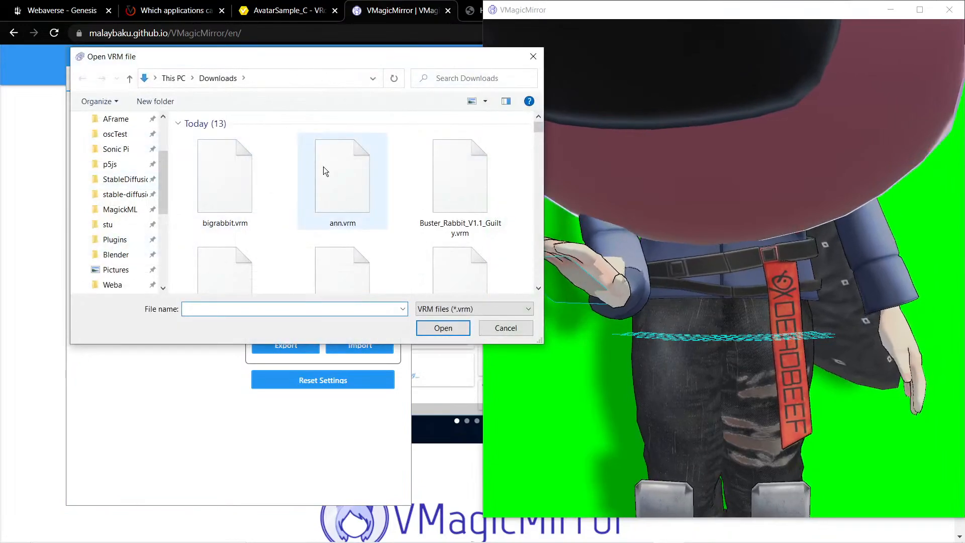
scroll(341, 168, "down", 2)
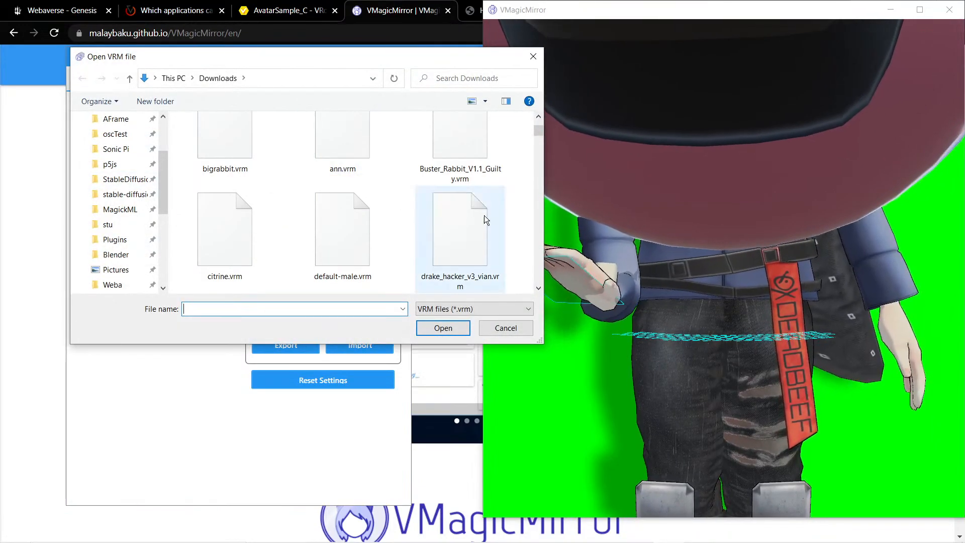
scroll(349, 222, "down", 1)
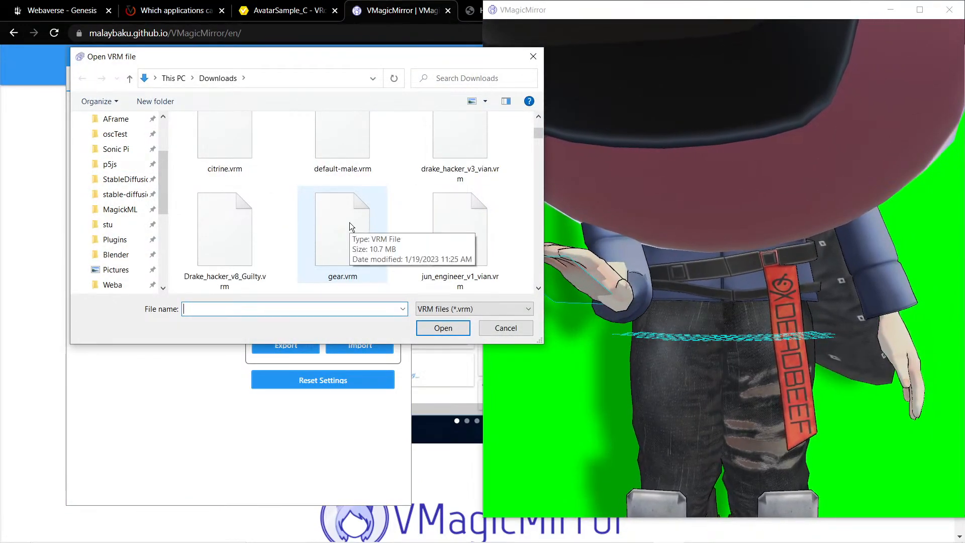
double_click(222, 231)
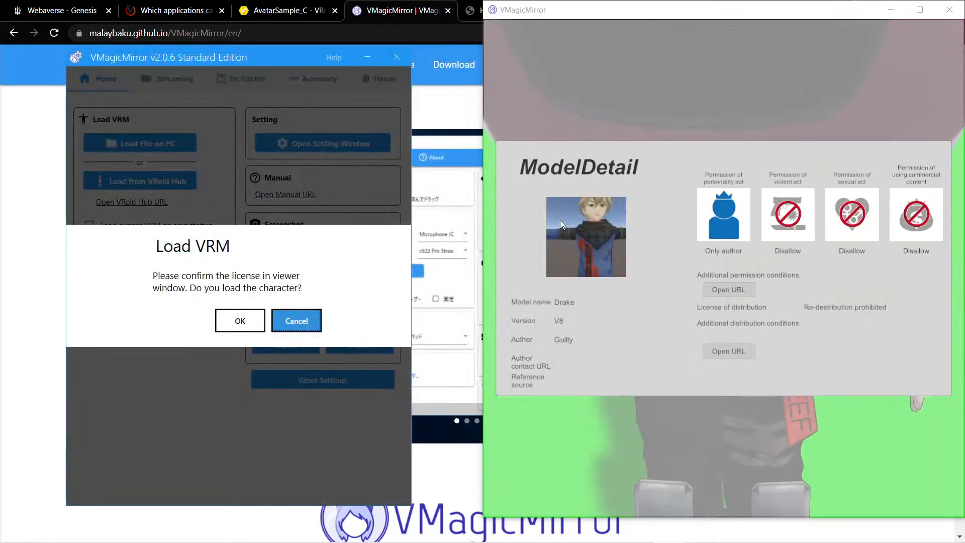
left_click(229, 325)
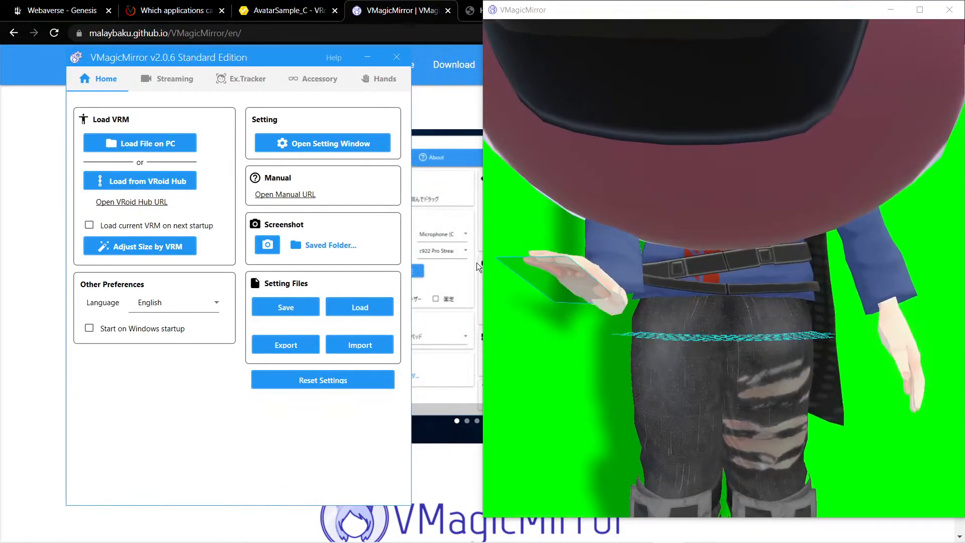
Step: Turn off the metashima accessory and automatically adjust the layout size to fit the loaded VRM
left_click(313, 80)
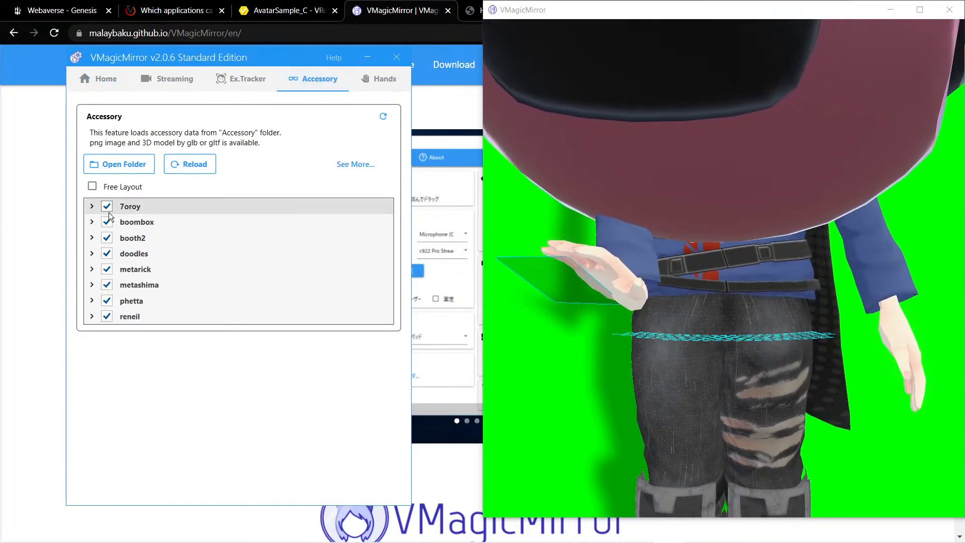
left_click(107, 285)
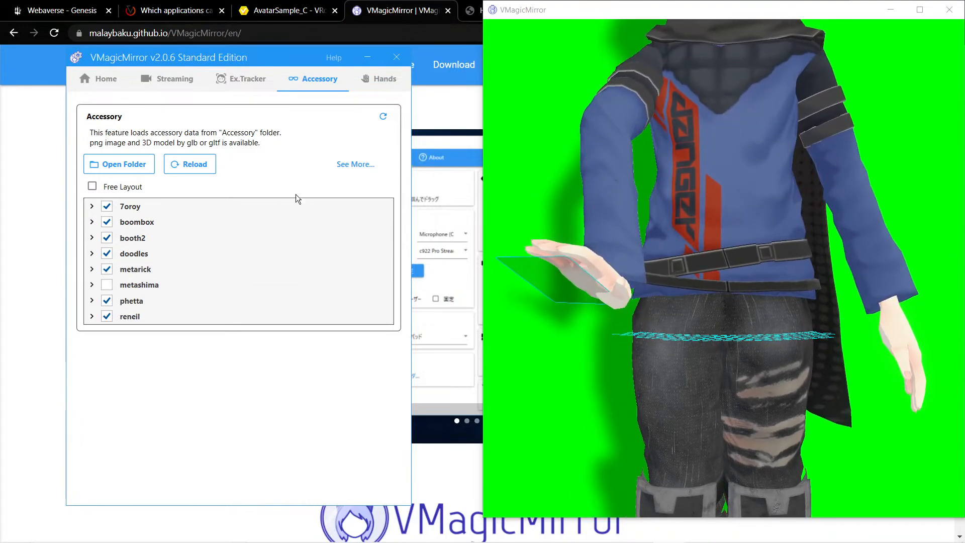
left_click(122, 82)
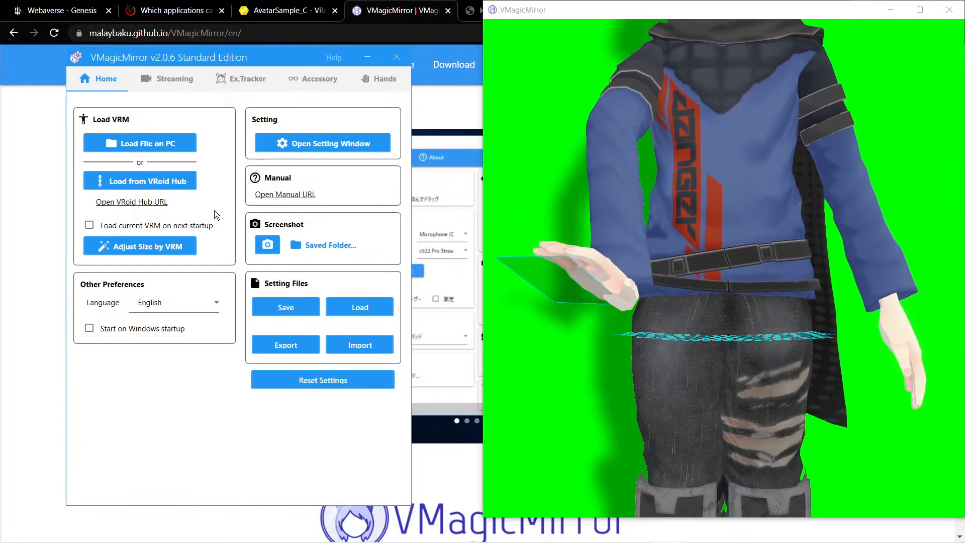
left_click(164, 255)
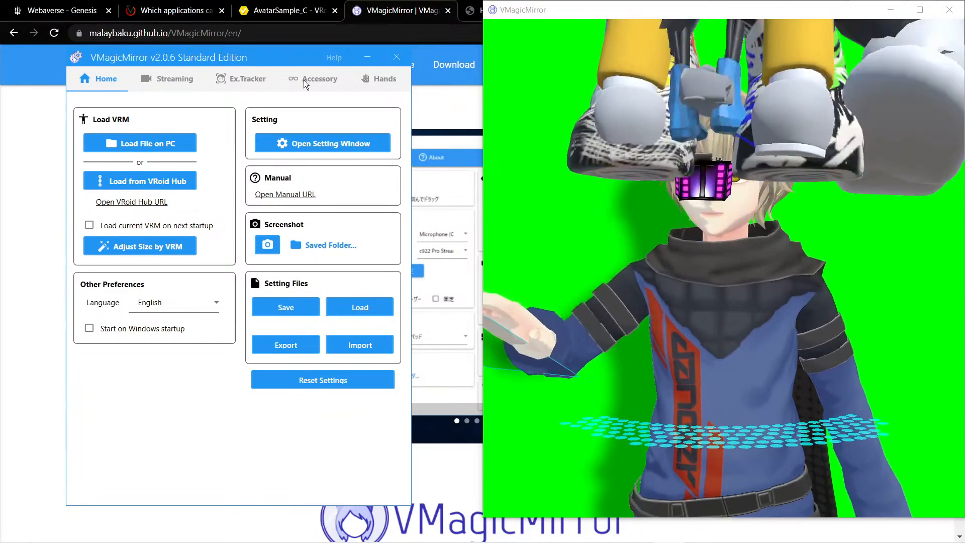
Step: Turn off the 7oroy, boombox, booth2, doodles, metarick, phetta and reneil accessories, then return to the home settings
left_click(305, 79)
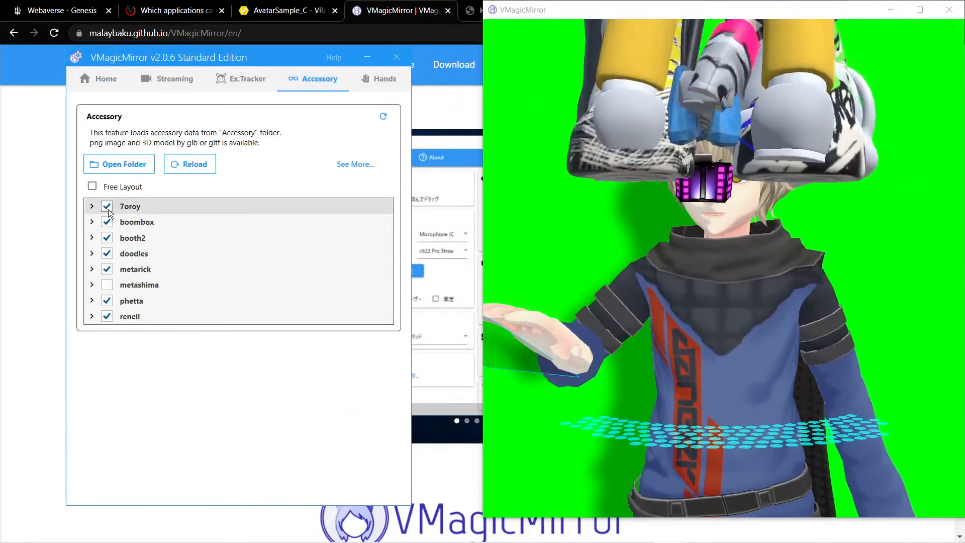
left_click(107, 207)
left_click(107, 238)
left_click(107, 222)
left_click(107, 254)
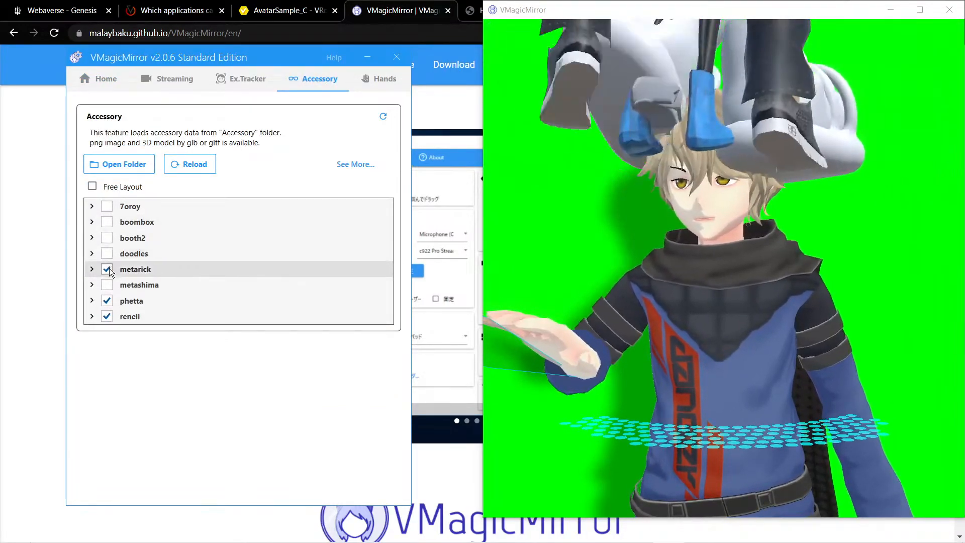
left_click(107, 269)
left_click(107, 301)
left_click(107, 316)
left_click(98, 79)
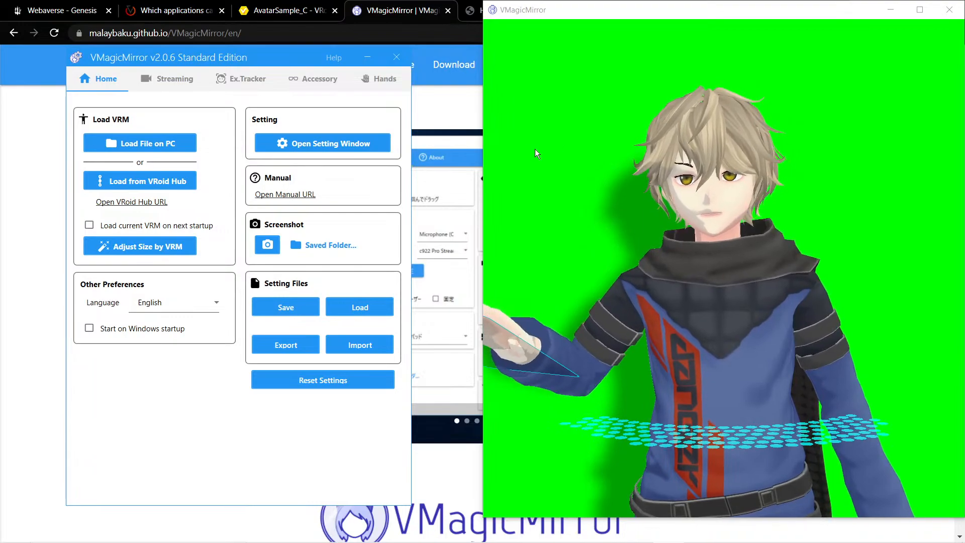
Step: Widen the avatar window and try out the avatar's typing motion with a few letters of keyboard input
left_click_drag(483, 167, 359, 174)
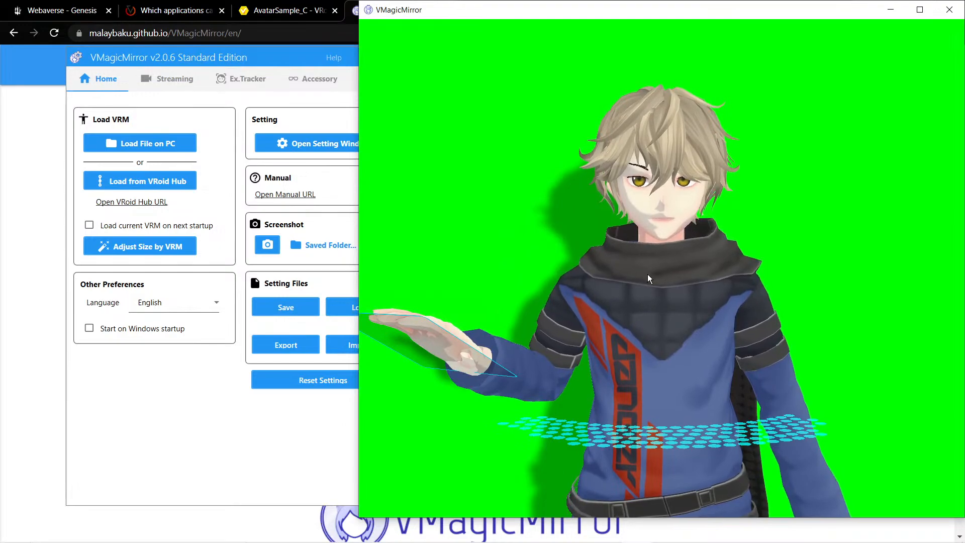
key("f")
key("j")
key("d")
key("j")
key("f")
key("j")
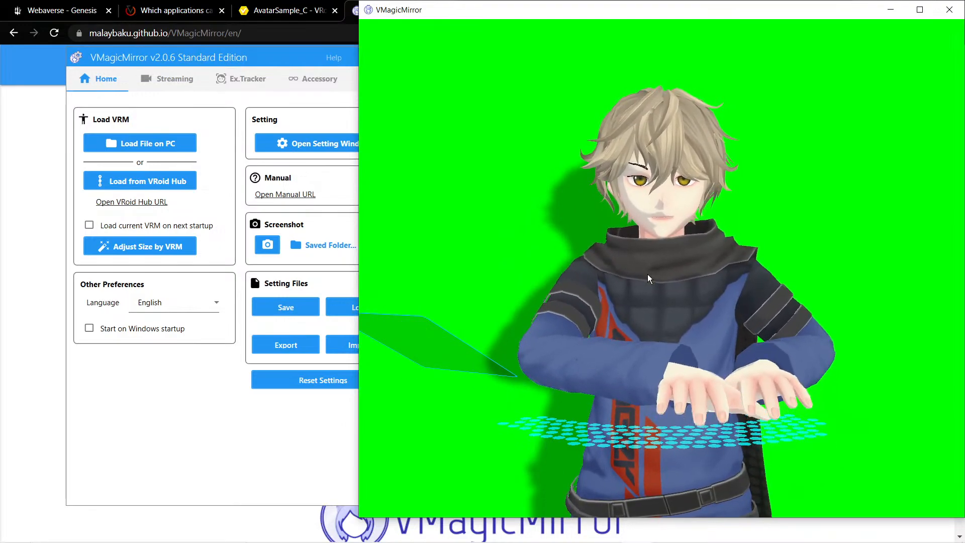
key("j")
key("k")
key("j")
key("k")
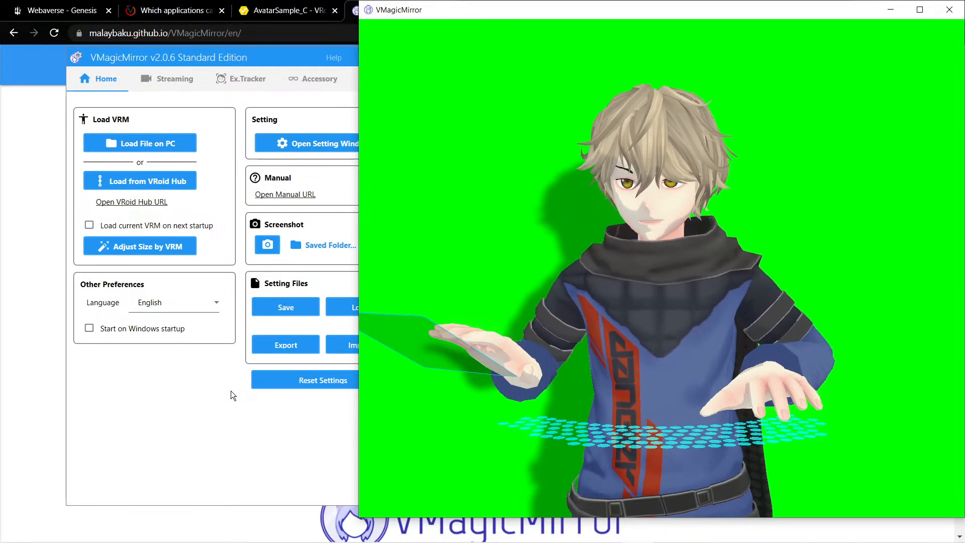
Step: Move the control window clear of the avatar, then try the transparent window in the streaming settings and switch it off again
left_click(188, 393)
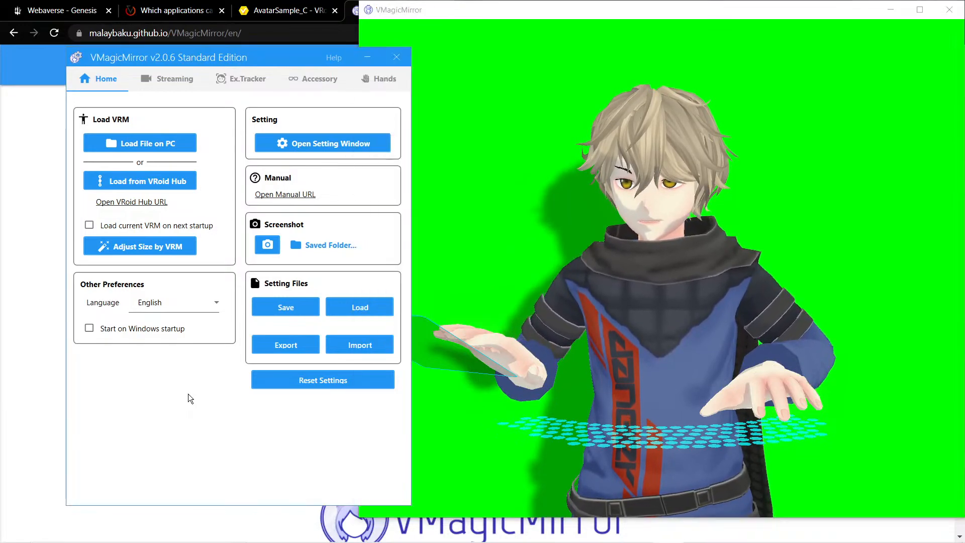
left_click_drag(249, 56, 196, 48)
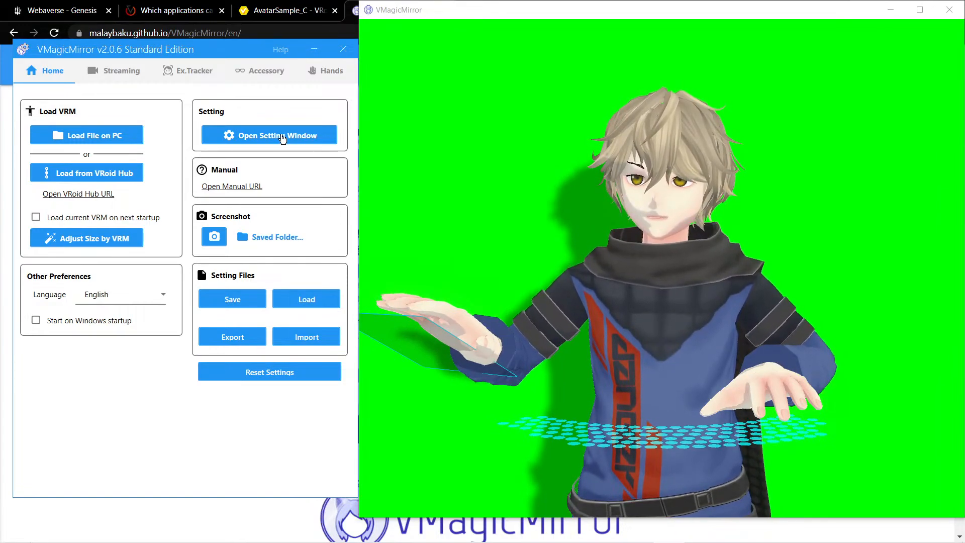
left_click(133, 74)
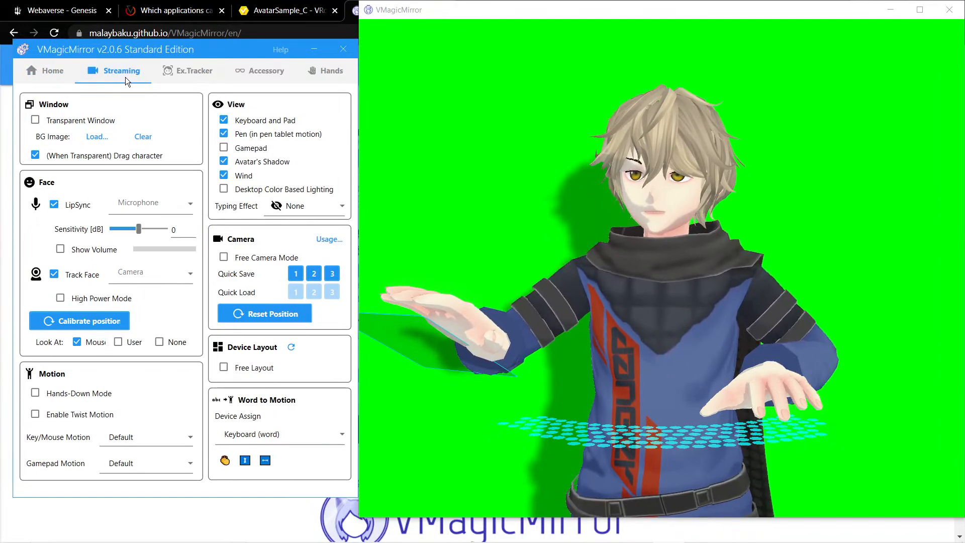
left_click(100, 124)
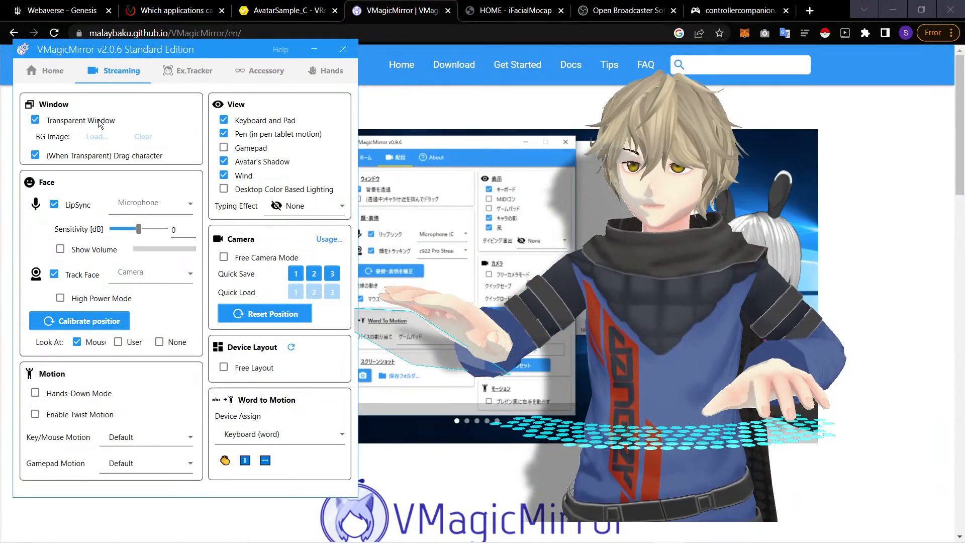
left_click(100, 124)
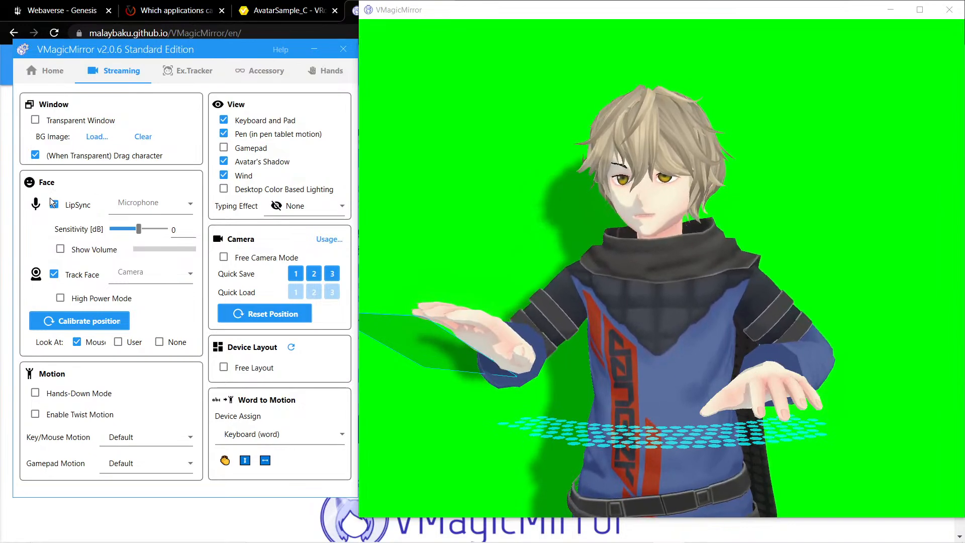
Step: Turn off face tracking, keep LipSync enabled, and choose the Intel® Microphone Array (2) as its microphone
left_click(54, 274)
left_click(54, 204)
left_click(54, 205)
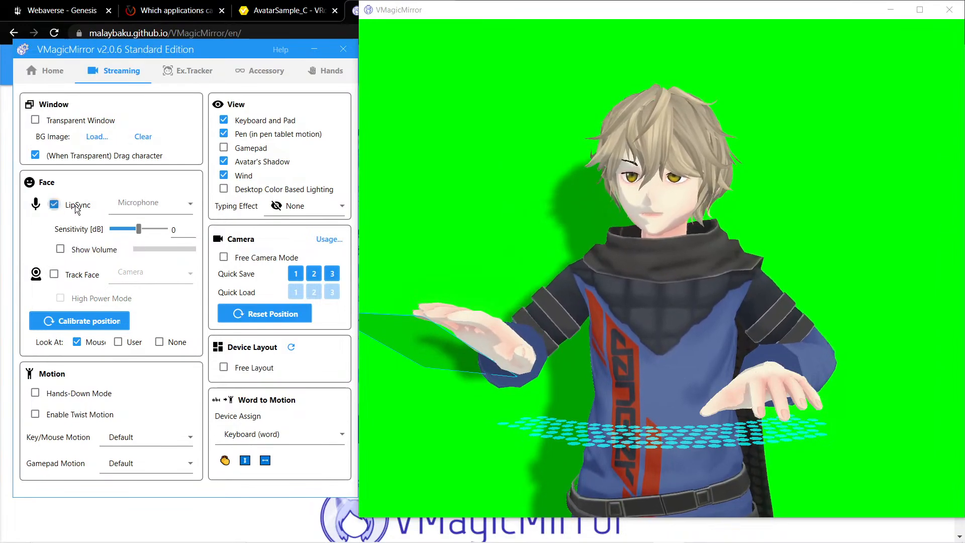
left_click(142, 206)
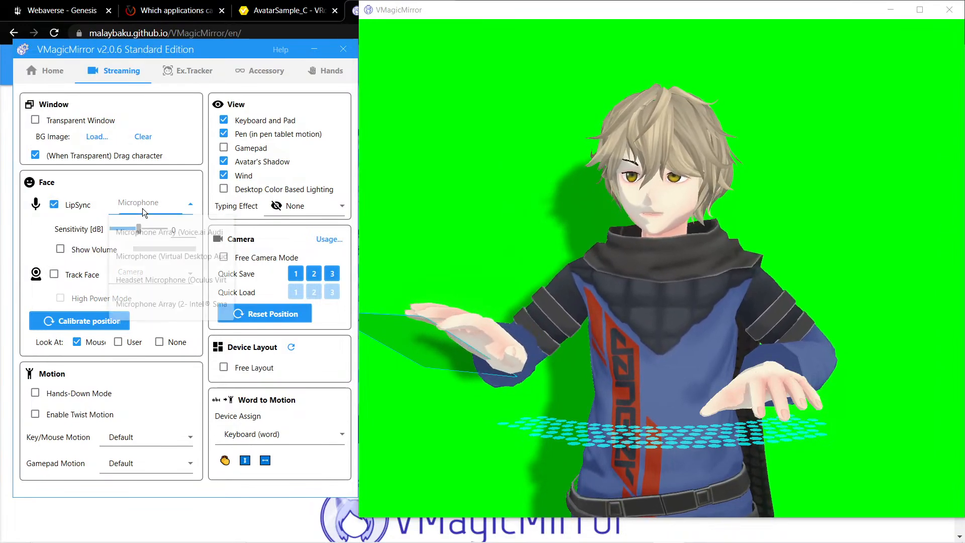
left_click(172, 304)
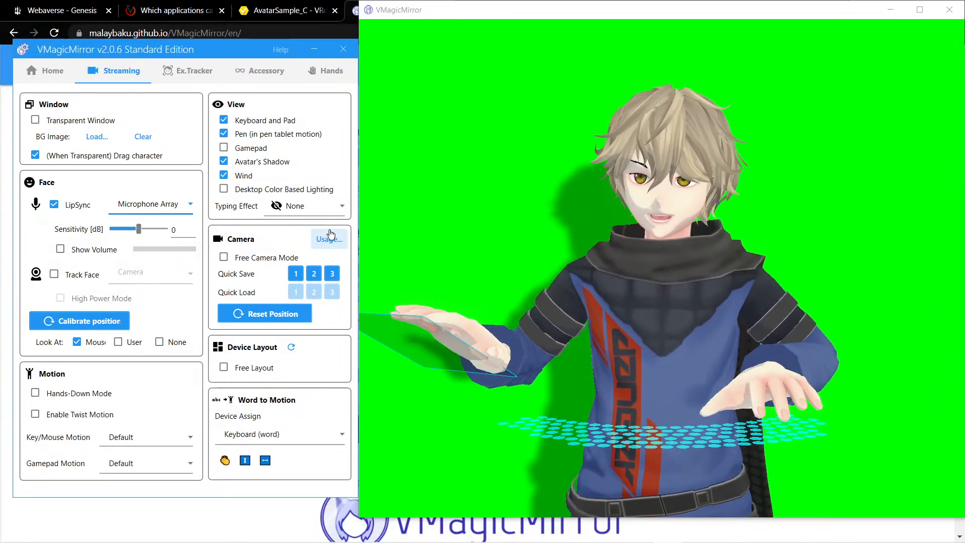
Step: Enable face tracking and choose Integrated Camera as its camera
mouse_move(330, 235)
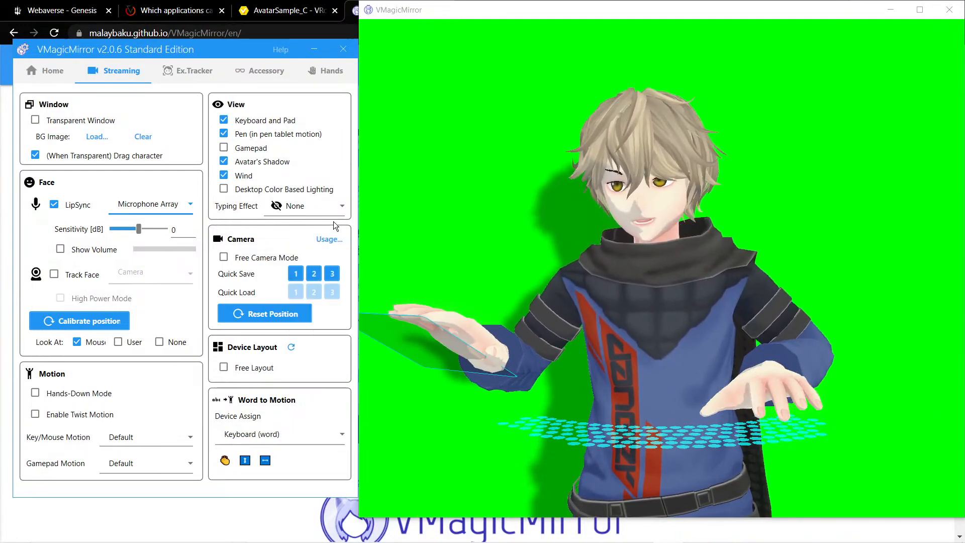
left_click(56, 273)
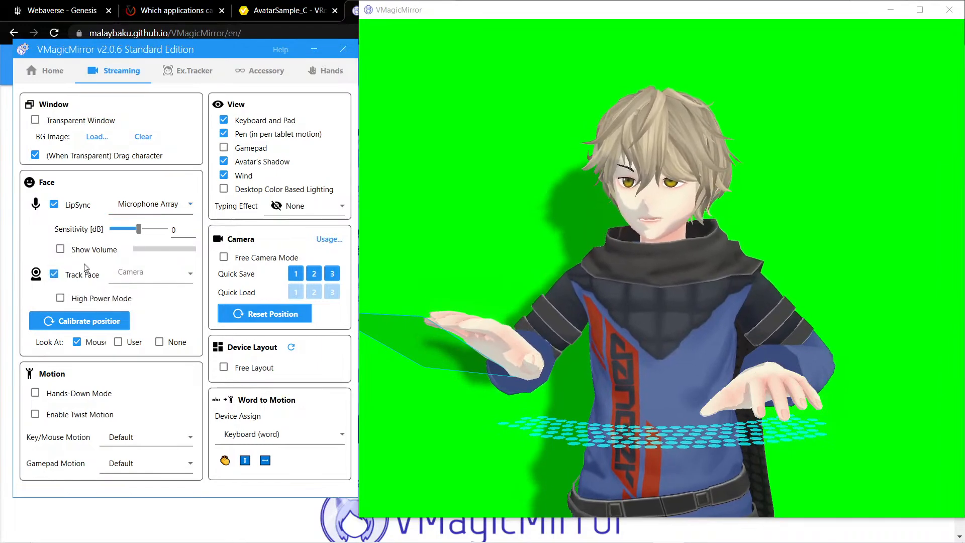
left_click(174, 276)
left_click(162, 326)
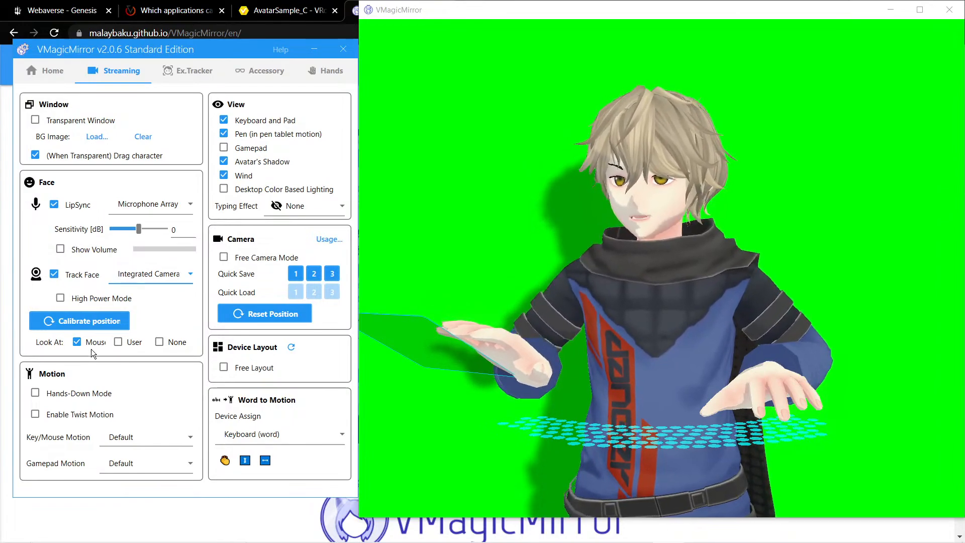
Step: Turn off both face tracking and LipSync, then open the external tracker settings
left_click(86, 277)
left_click(56, 207)
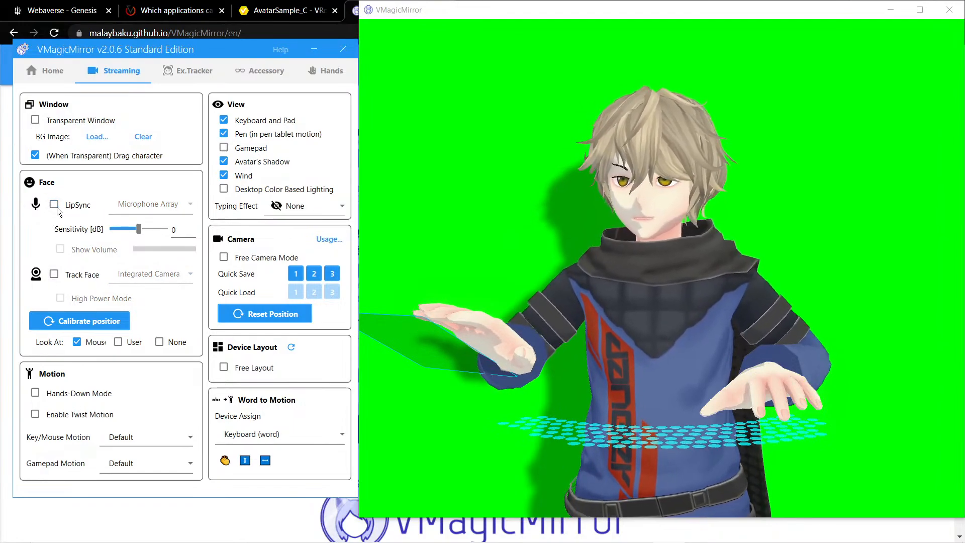
left_click(205, 69)
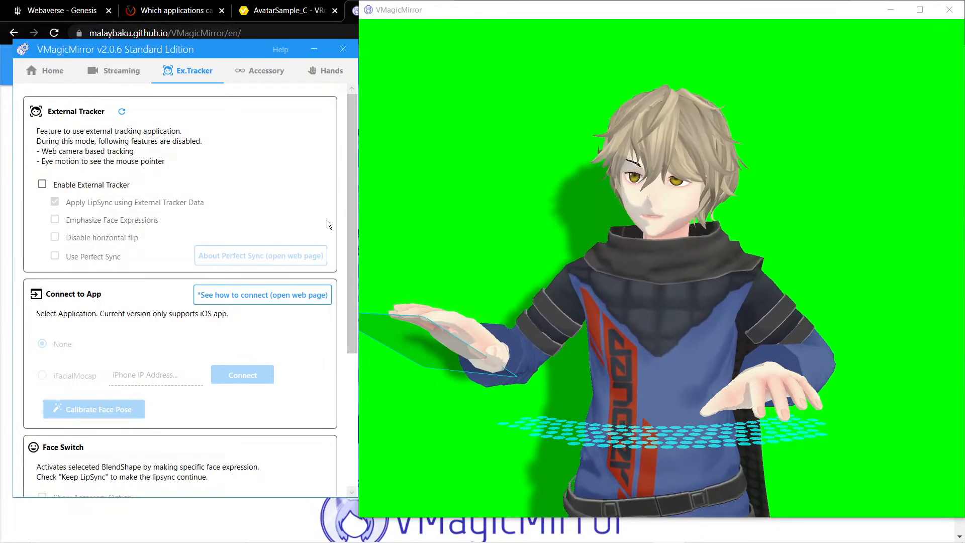
Step: Switch to Chrome and examine the iFacialMocap website's app description and download section
key("alt+Tab")
key("Tab")
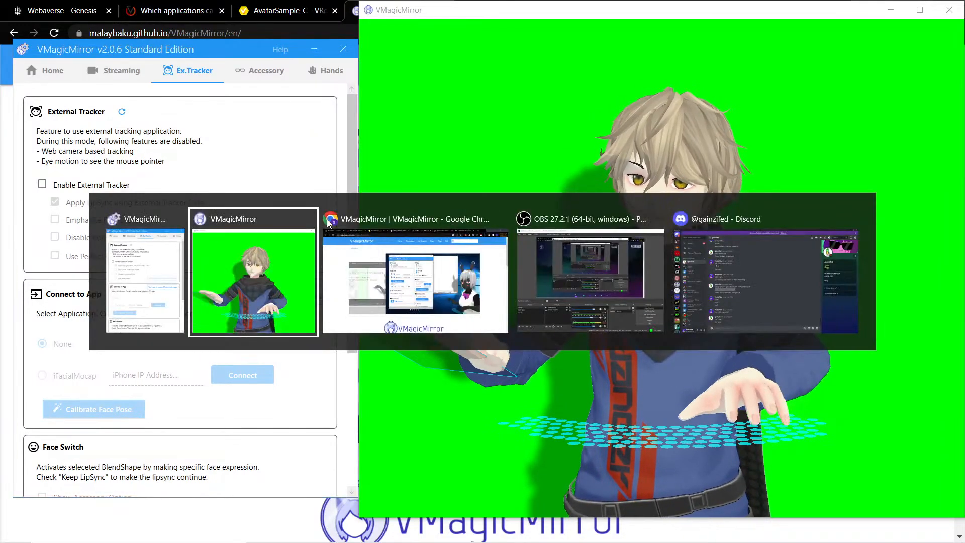
left_click(484, 12)
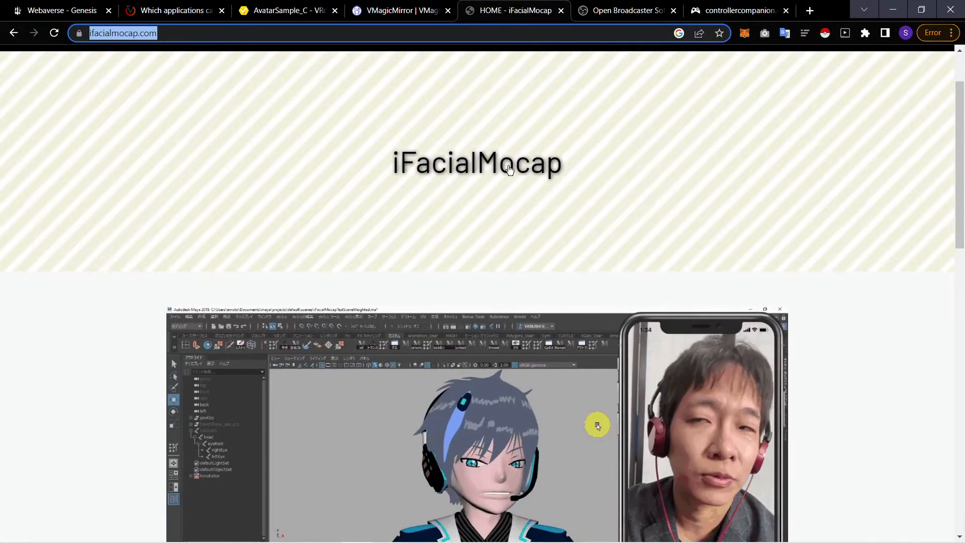
scroll(666, 186, "down", 2)
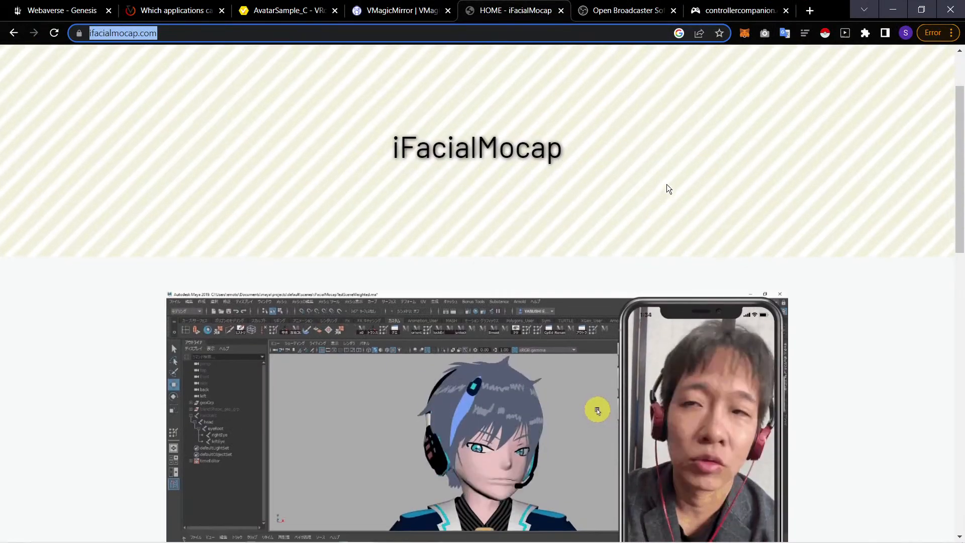
scroll(666, 186, "down", 1)
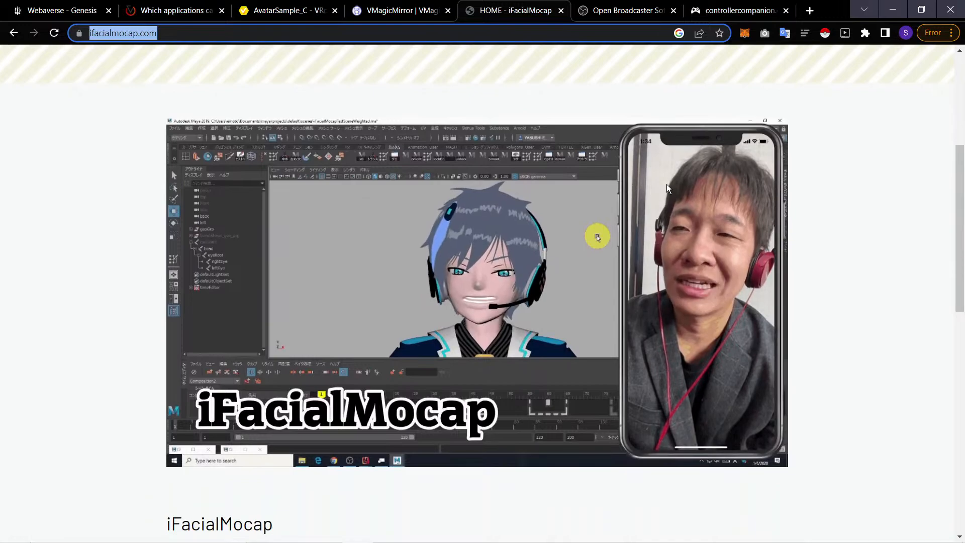
scroll(667, 186, "down", 2)
scroll(667, 186, "down", 5)
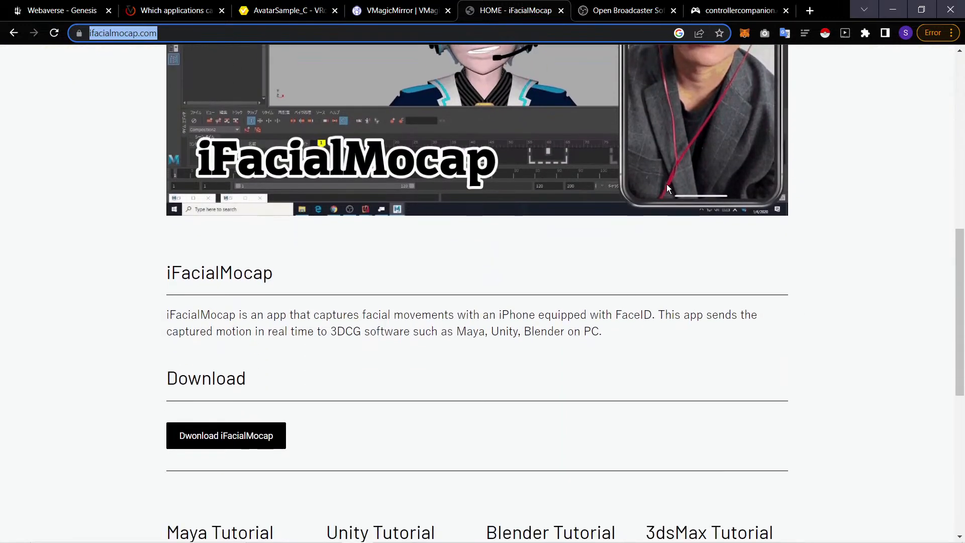
scroll(668, 188, "up", 3)
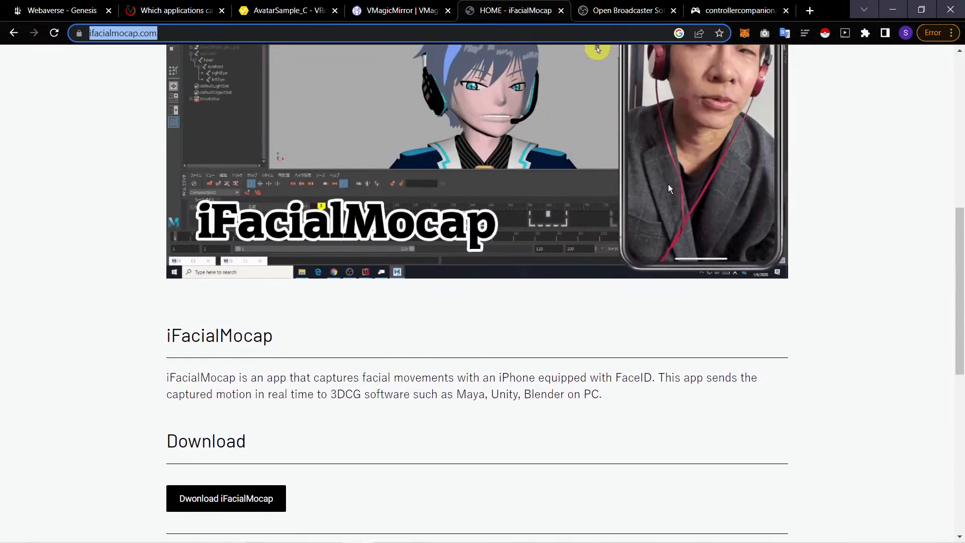
left_click(666, 391)
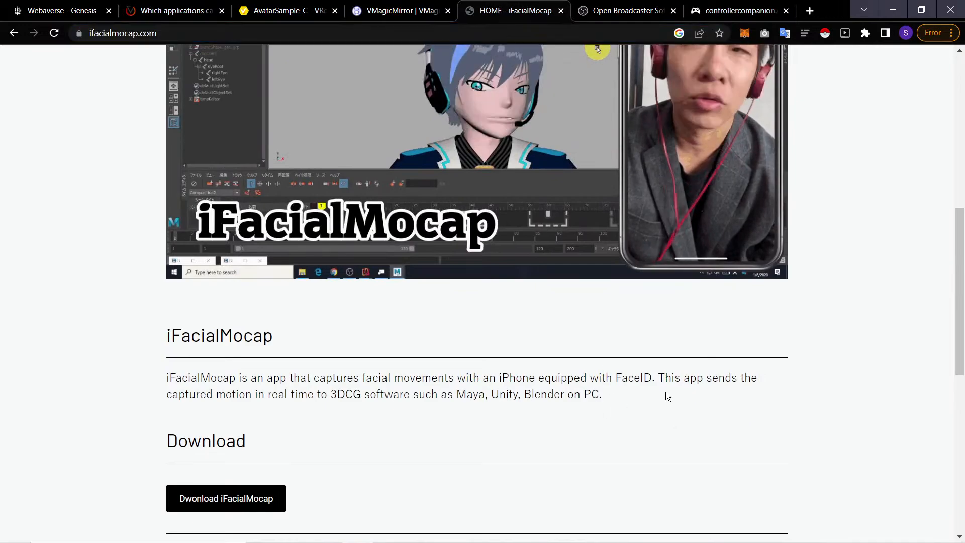
scroll(659, 399, "up", 1)
scroll(424, 424, "up", 2)
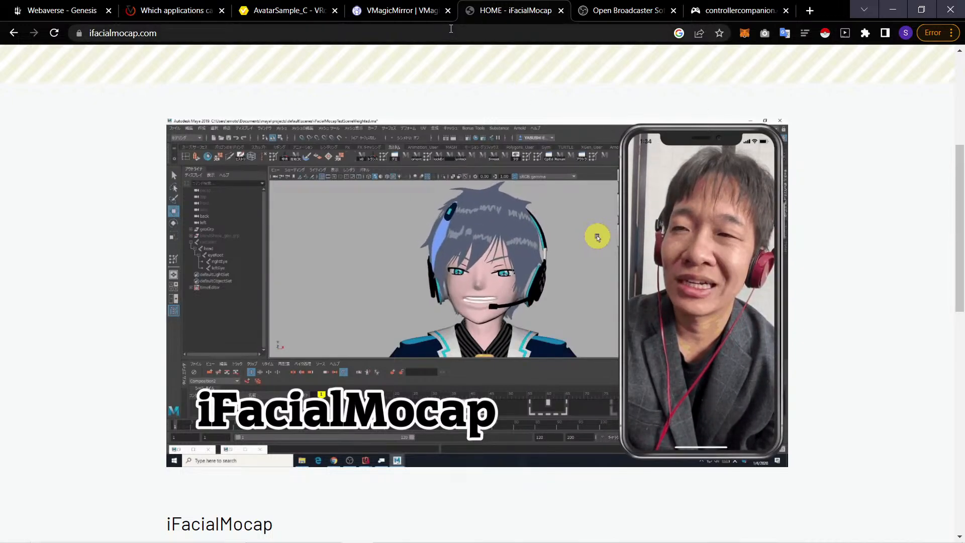
Step: Return to VMagicMirror, enable the external tracker, and select iFacialMocap as the app to connect
key("alt+Tab")
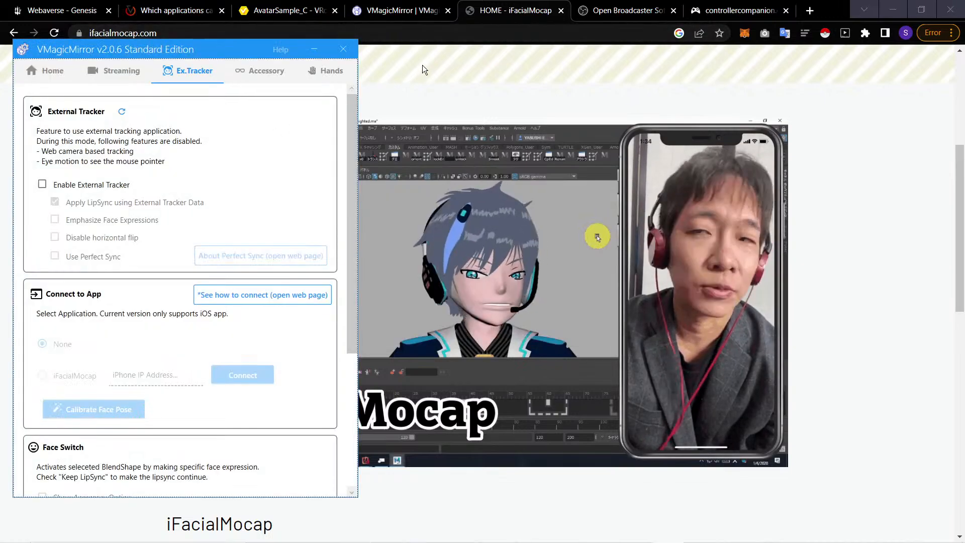
key("alt+Tab")
key("alt+Tab")
left_click(79, 185)
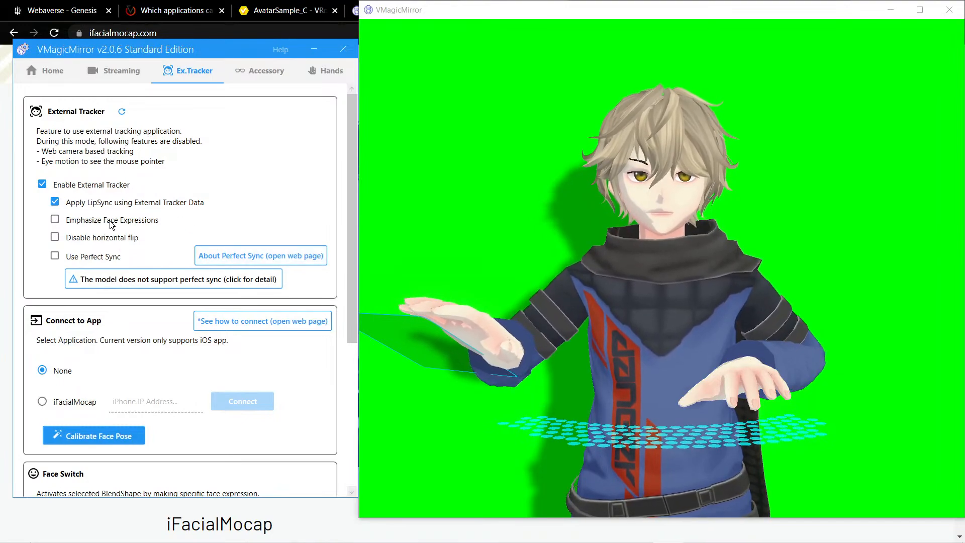
left_click(43, 402)
Step: Enter 192.168.2.107 as the iPhone IP address and connect to iFacialMocap
left_click(170, 400)
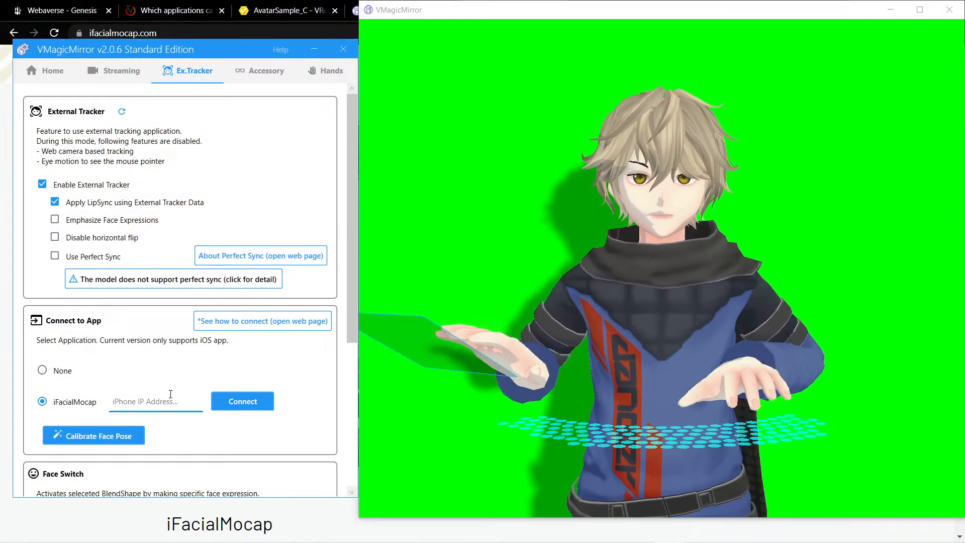
type("192.1")
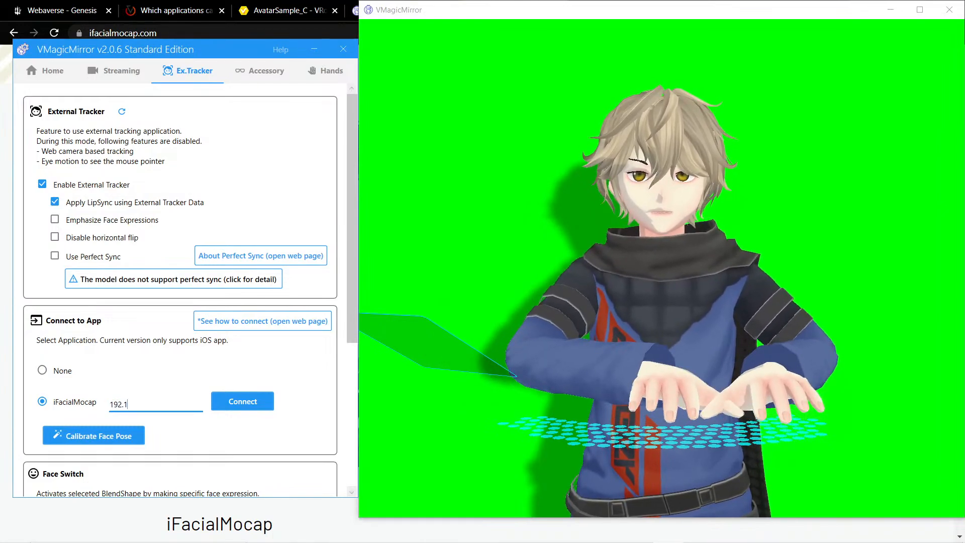
type("68.2")
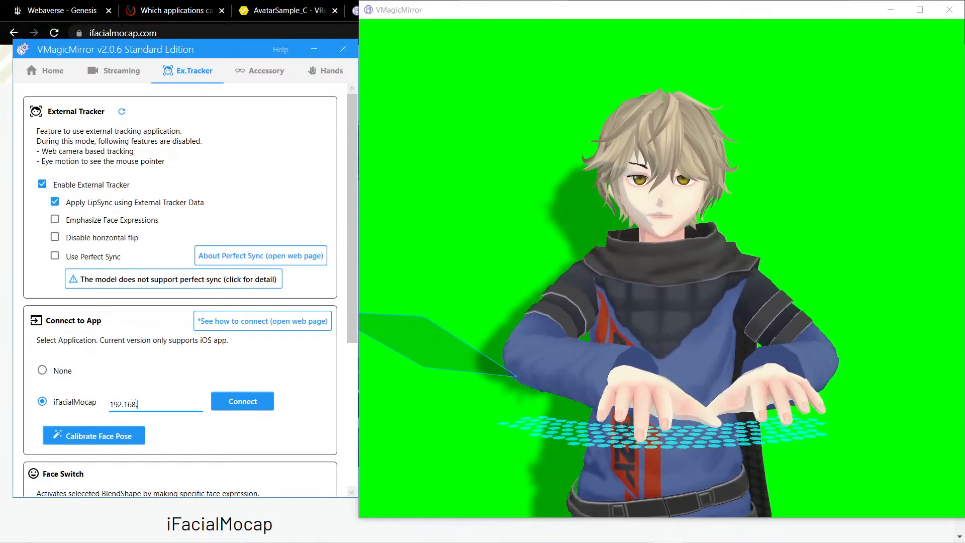
type(".107")
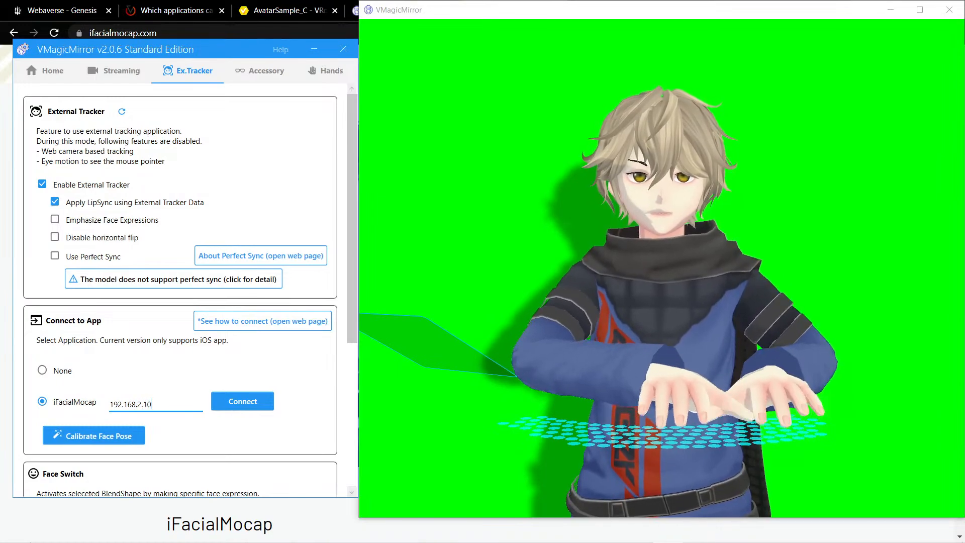
left_click(245, 406)
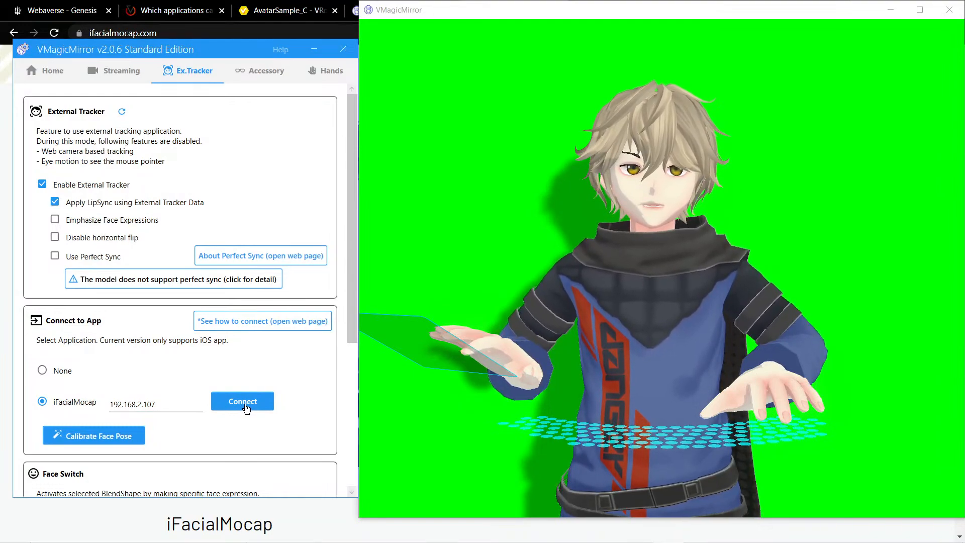
left_click(246, 407)
left_click(246, 406)
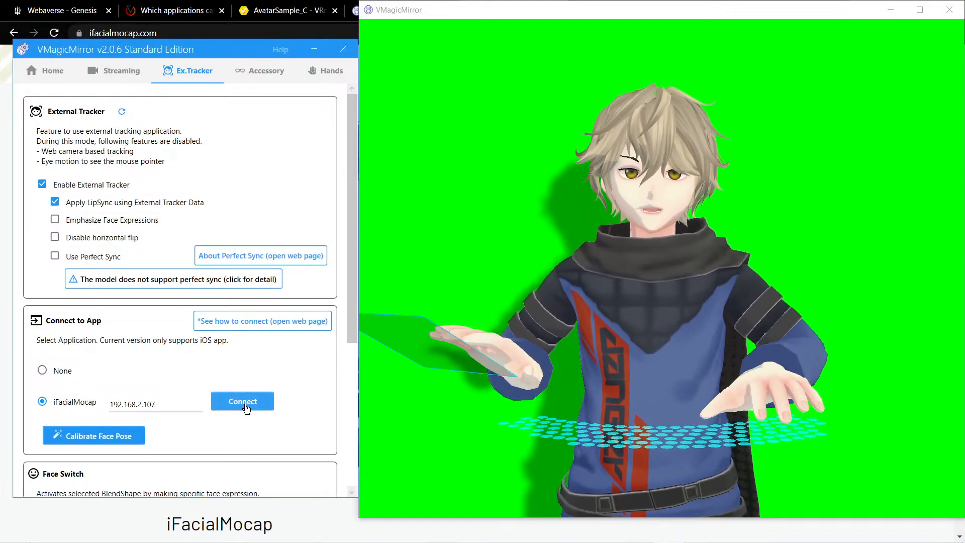
scroll(290, 373, "down", 1)
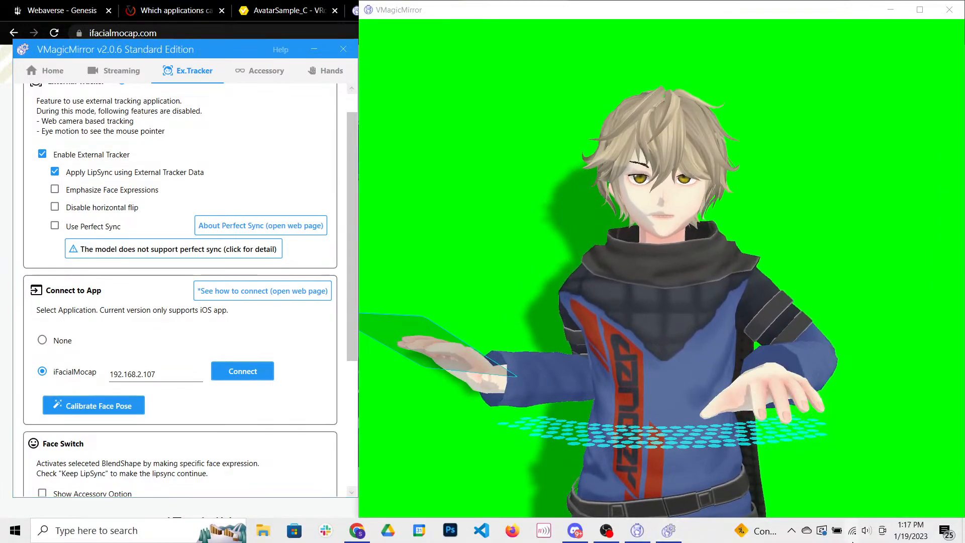
left_click(852, 536)
left_click(853, 536)
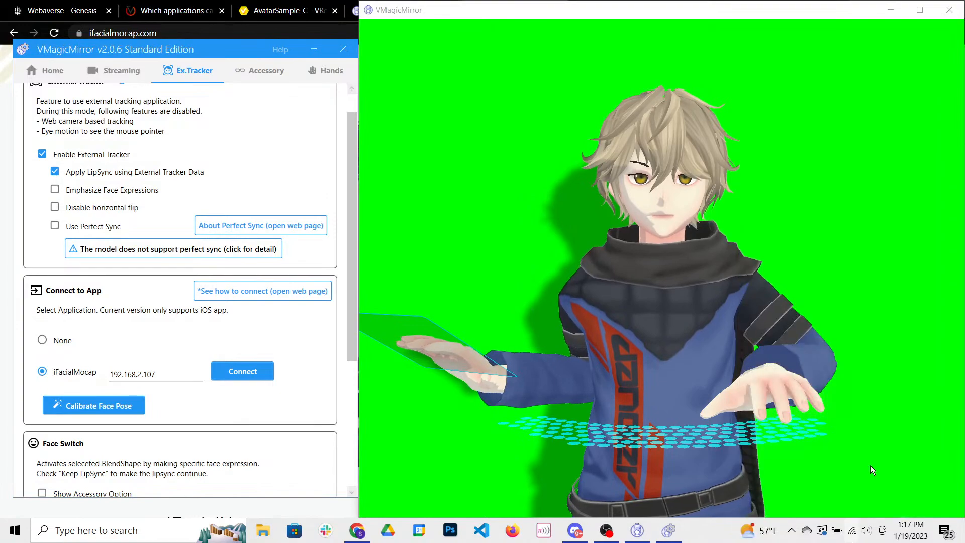
Step: Check the LipSync and face tracking options in the streaming settings, then return to the external tracker settings
left_click(429, 14)
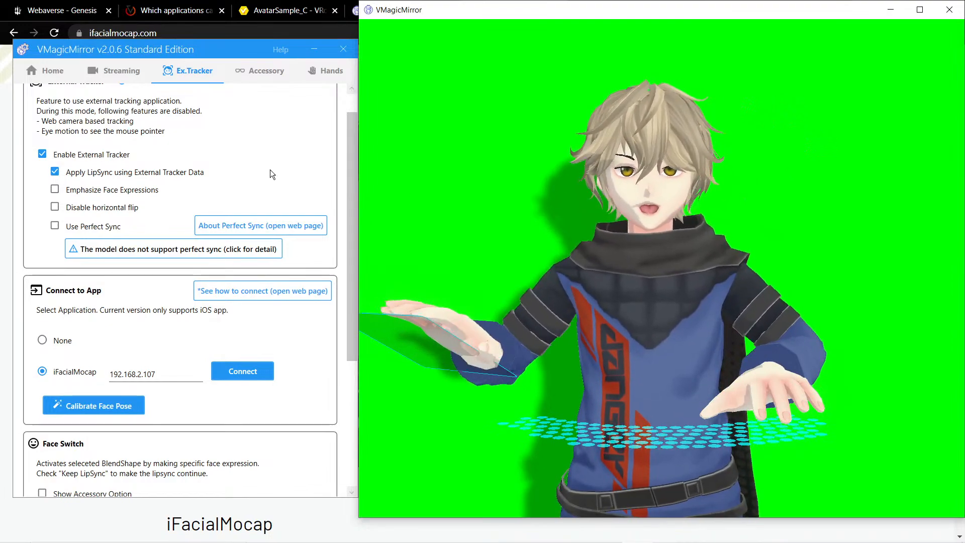
left_click(130, 68)
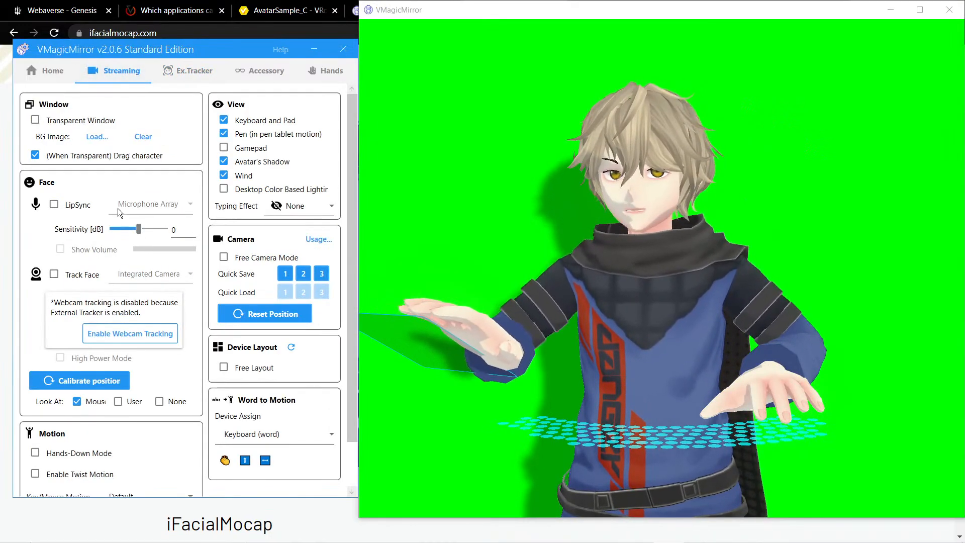
left_click(182, 71)
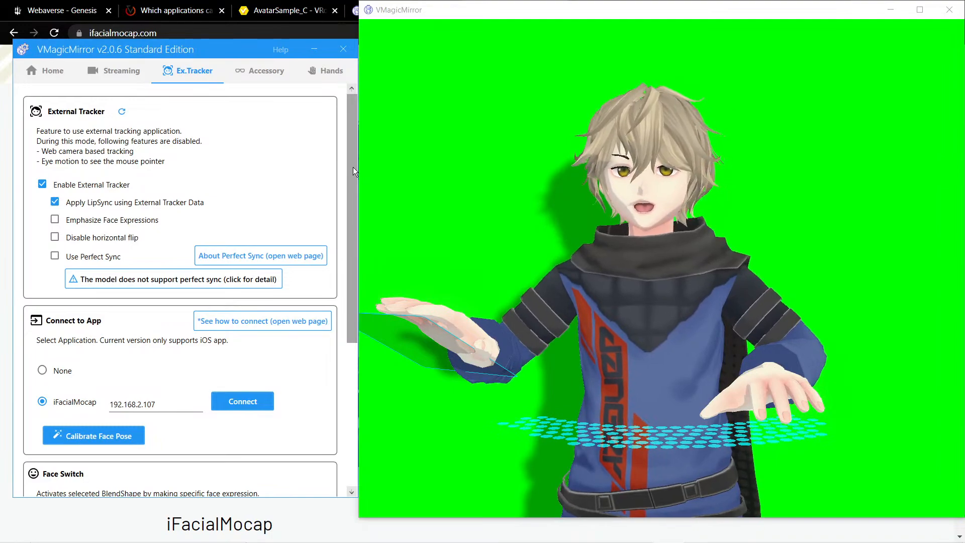
Step: Set the Mouth smile threshold in the Face Switch settings to 20%
scroll(319, 181, "down", 5)
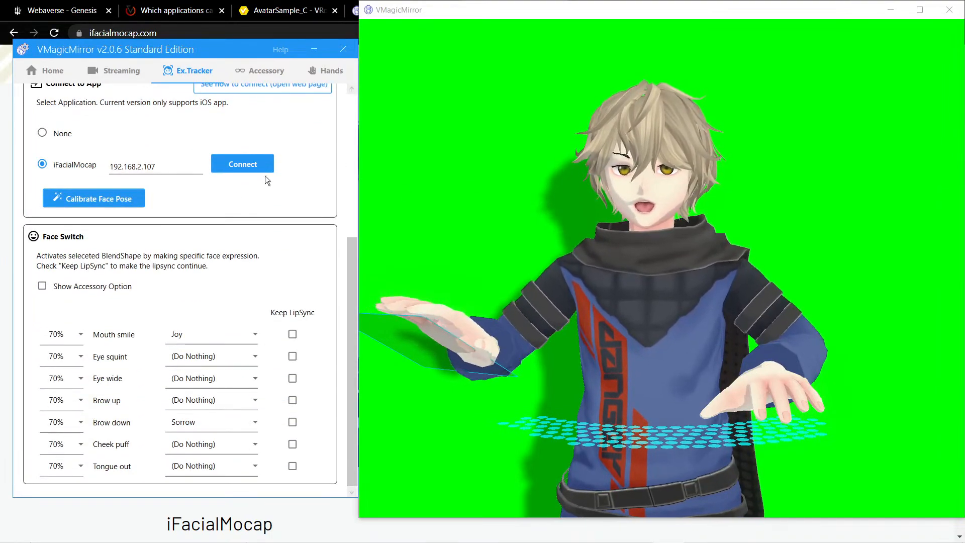
left_click(74, 338)
scroll(64, 377, "up", 1)
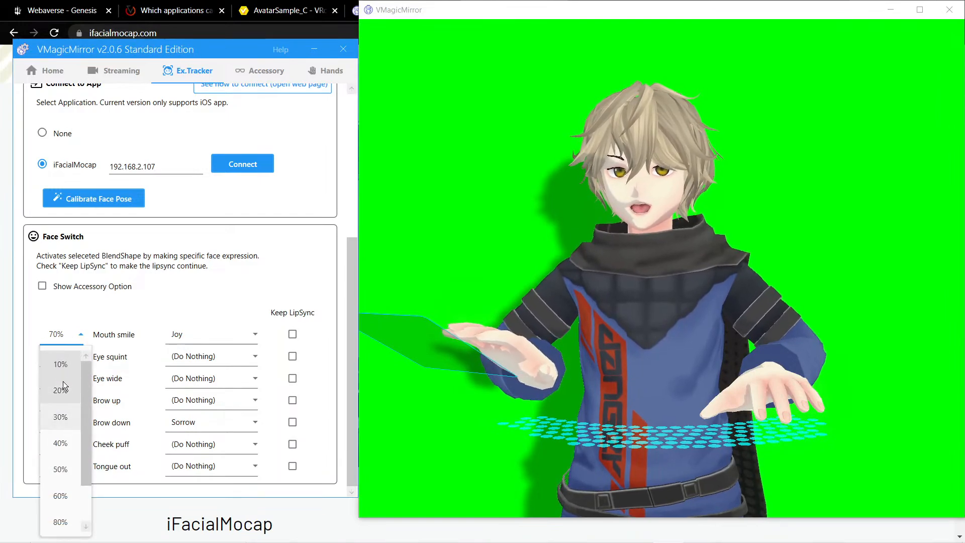
left_click(60, 391)
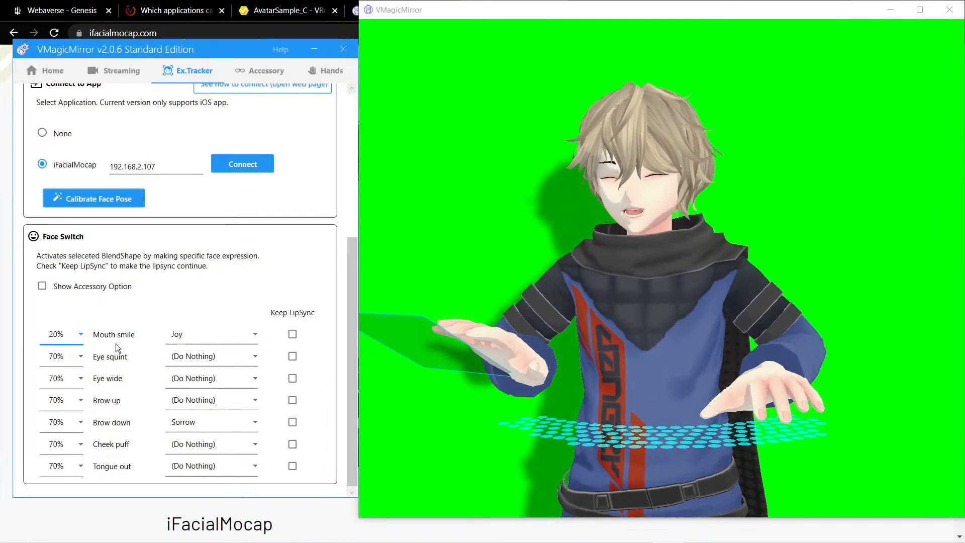
Step: Set the Tongue out threshold to 20% and assign the Angry expression to it
left_click(80, 468)
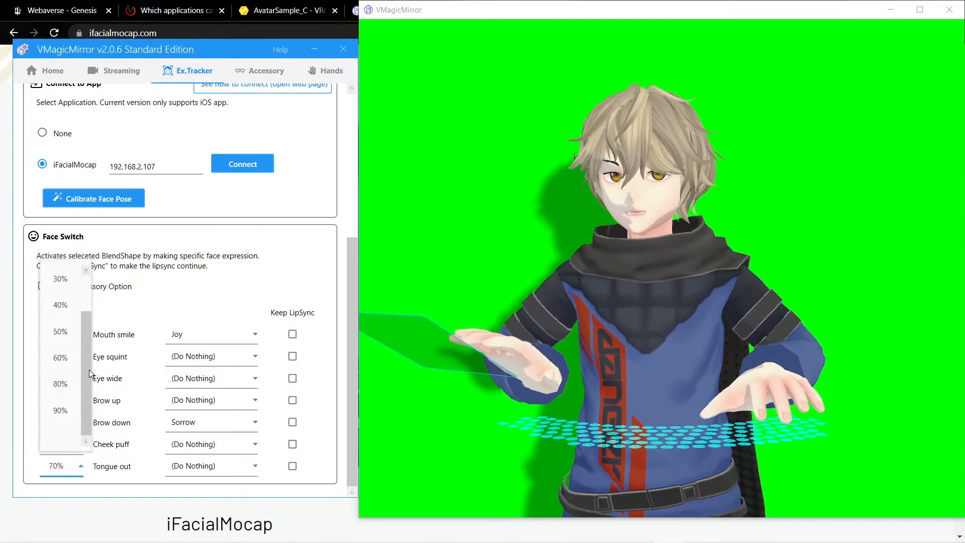
left_click(74, 312)
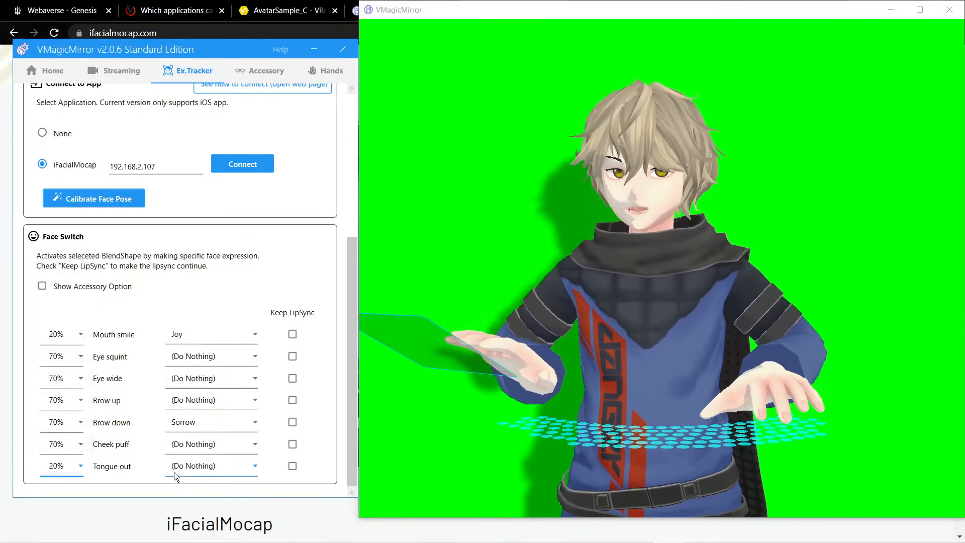
left_click(192, 466)
scroll(195, 439, "down", 1)
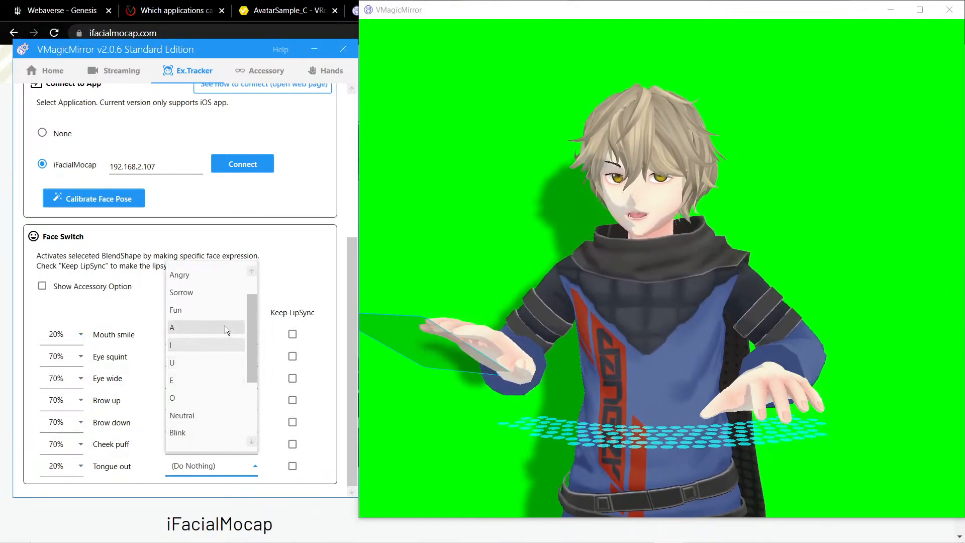
left_click(209, 275)
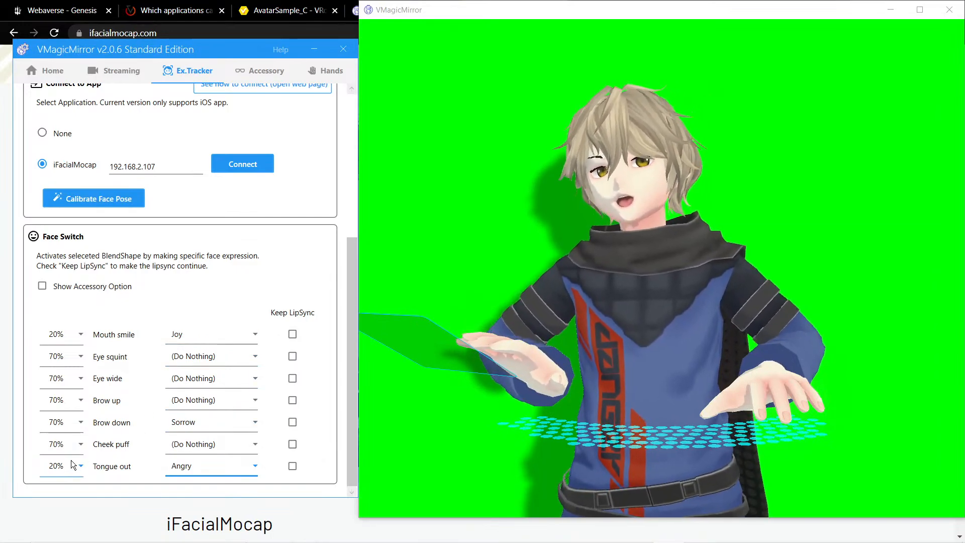
Step: Set the Mouth smile threshold to 70%
left_click(77, 338)
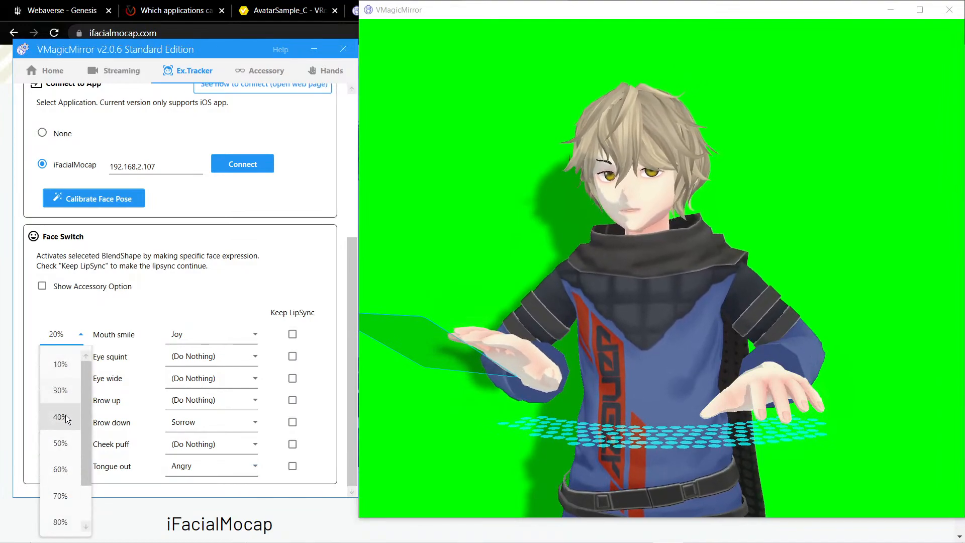
left_click(68, 440)
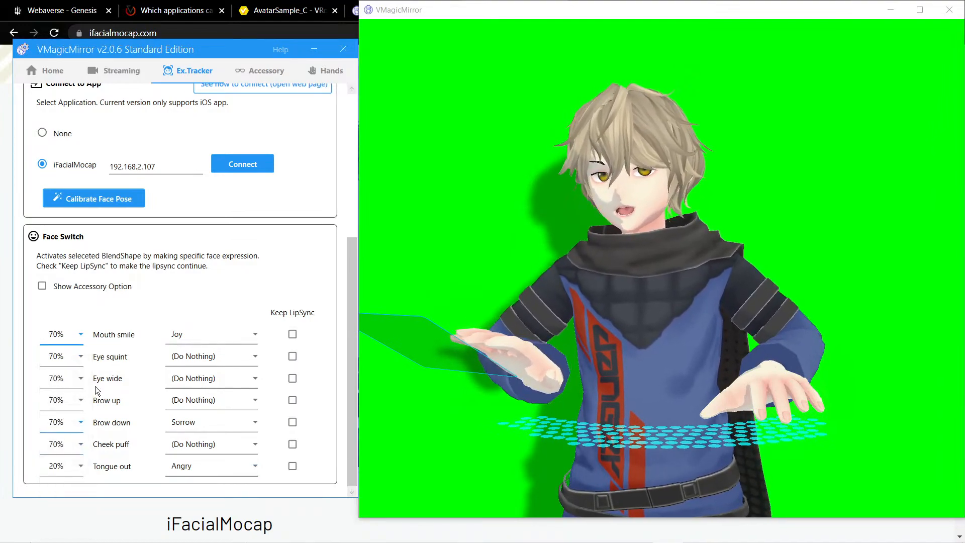
Step: Set the Tongue out threshold in the Face Switch settings to 70%
left_click(70, 459)
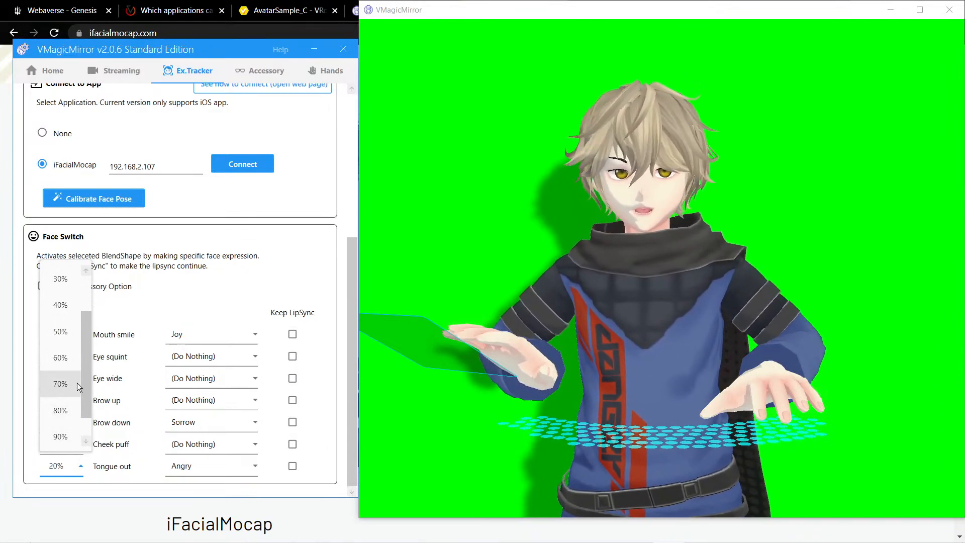
scroll(77, 381, "down", 1)
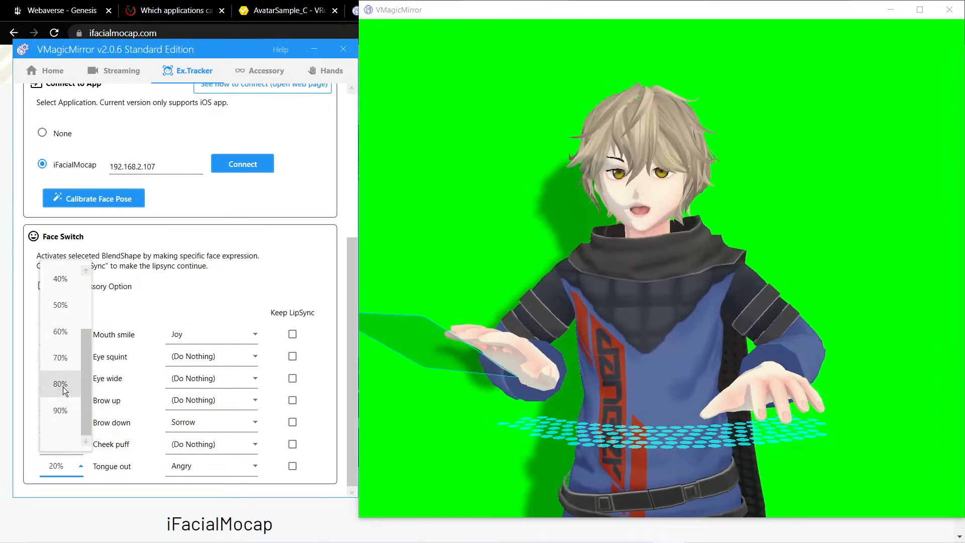
left_click(72, 357)
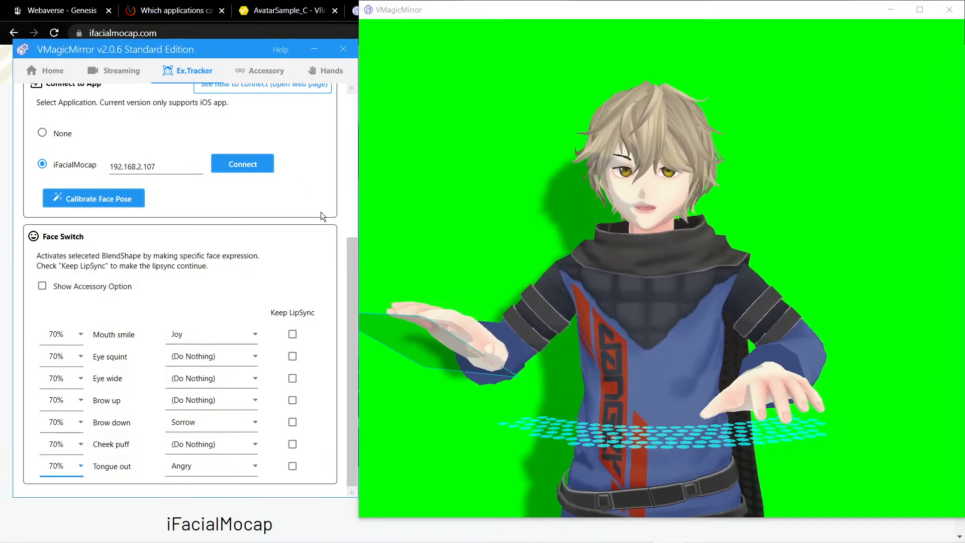
Step: Try Hands-Down Mode and Enable Twist Motion in the streaming motion settings, then turn both options back off
scroll(321, 213, "up", 5)
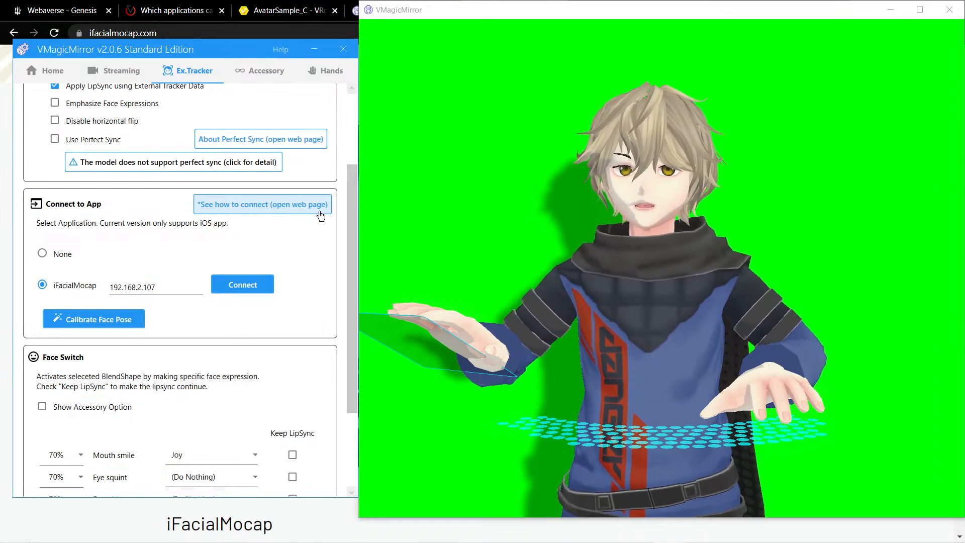
left_click(60, 76)
left_click(98, 71)
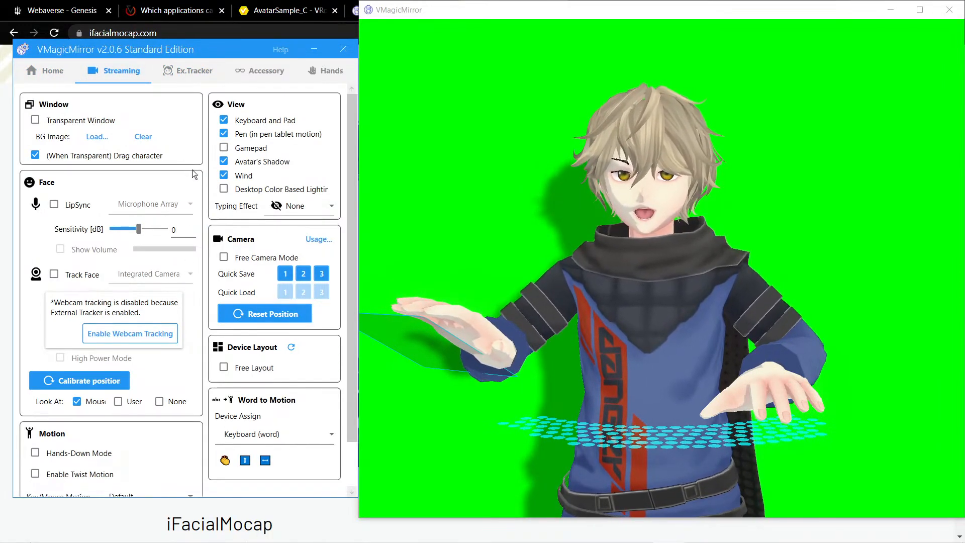
scroll(149, 220, "down", 2)
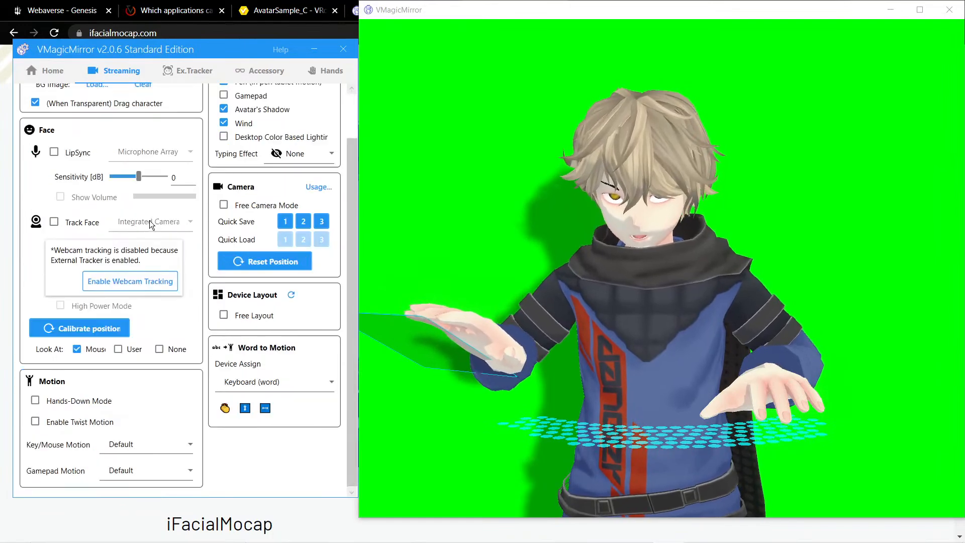
left_click(87, 400)
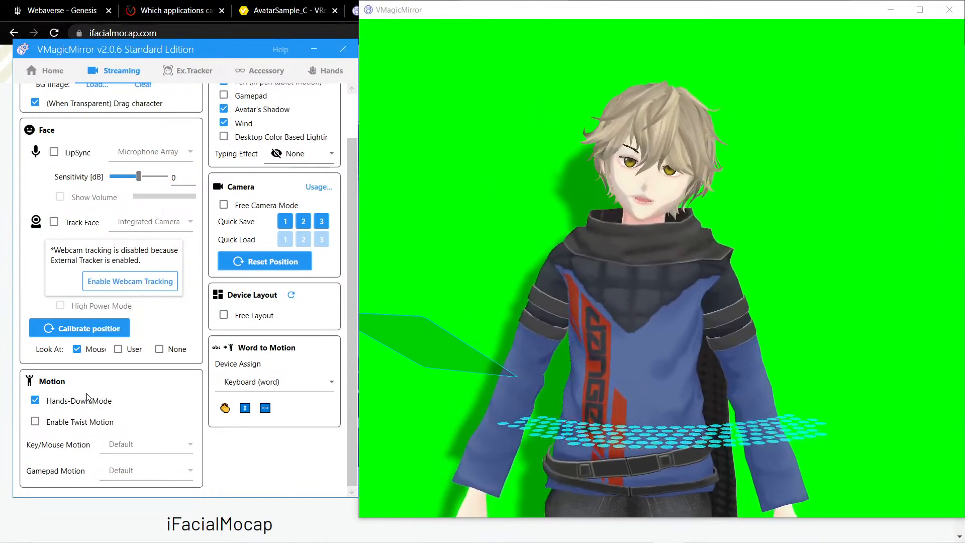
left_click(78, 422)
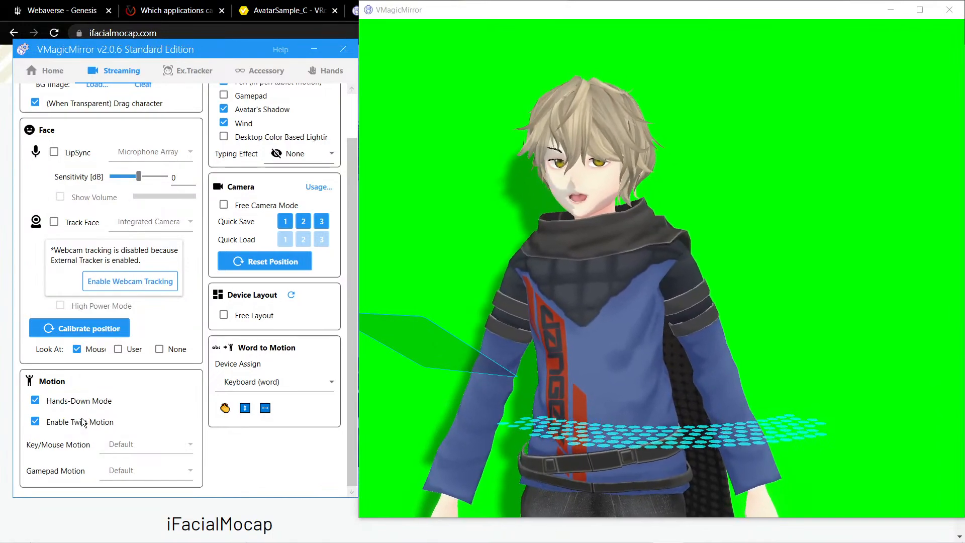
left_click(83, 423)
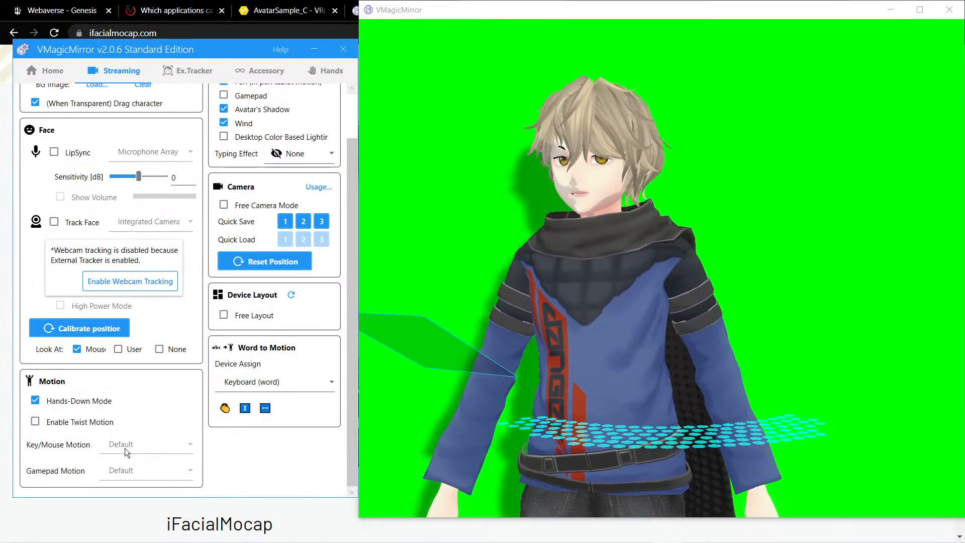
left_click(35, 401)
Step: Try the Presentation option for Key/Mouse Motion, then switch it to Pen Tablet
left_click(131, 445)
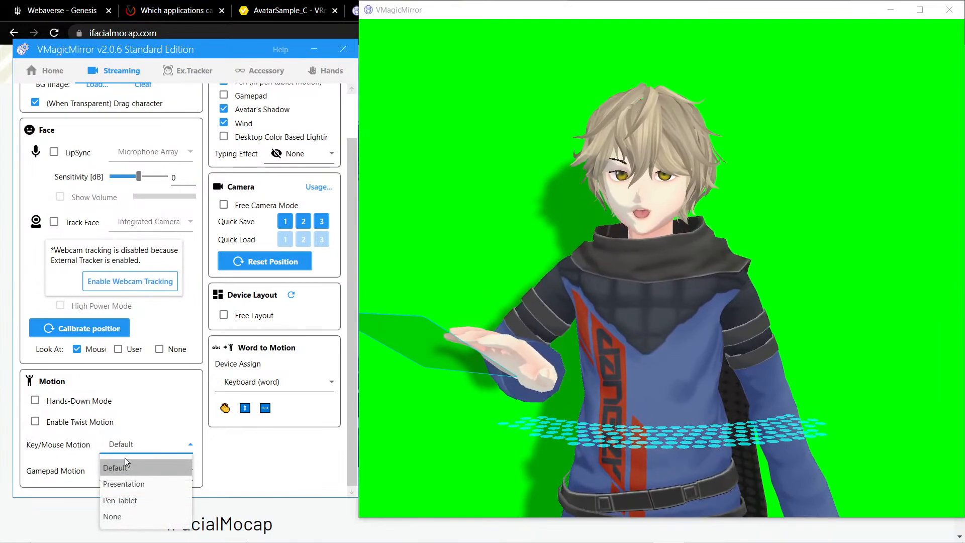
left_click(136, 483)
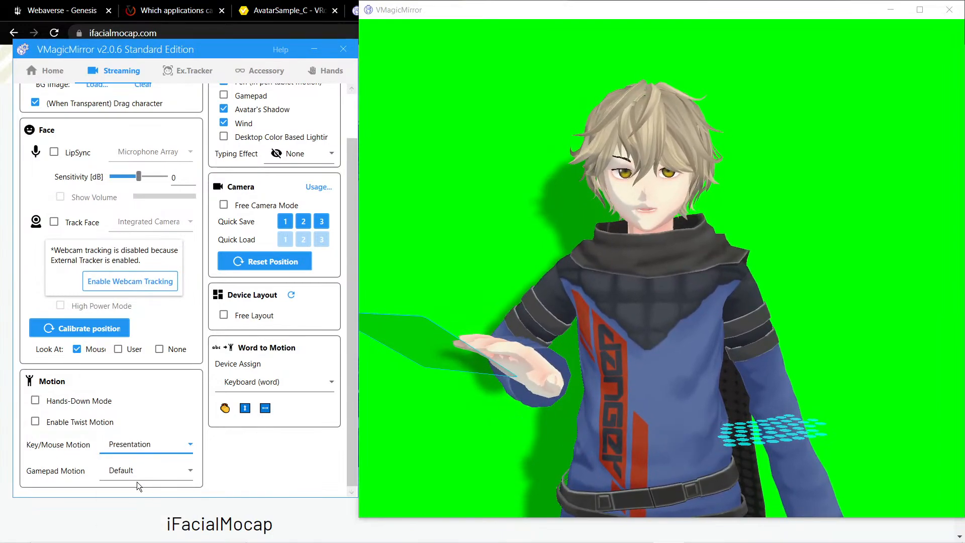
left_click(146, 447)
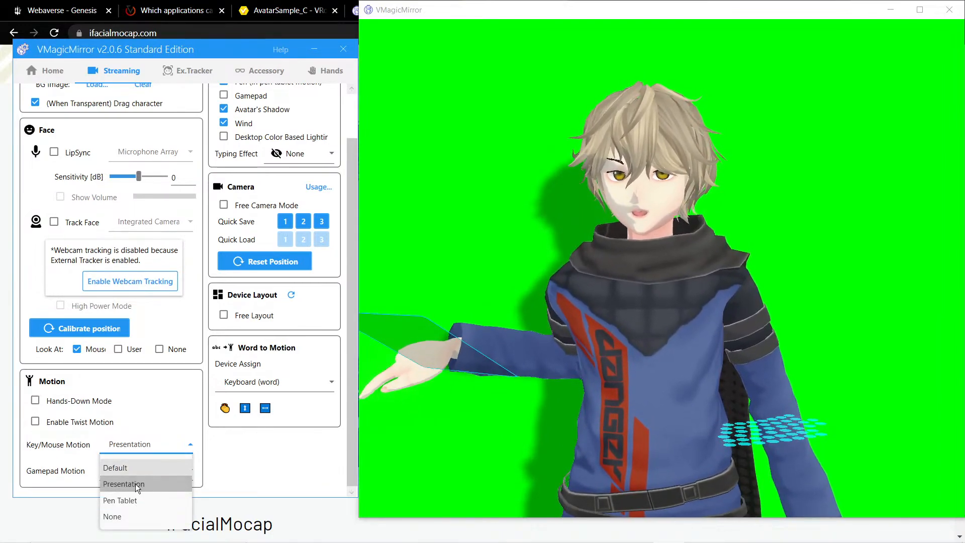
left_click(136, 500)
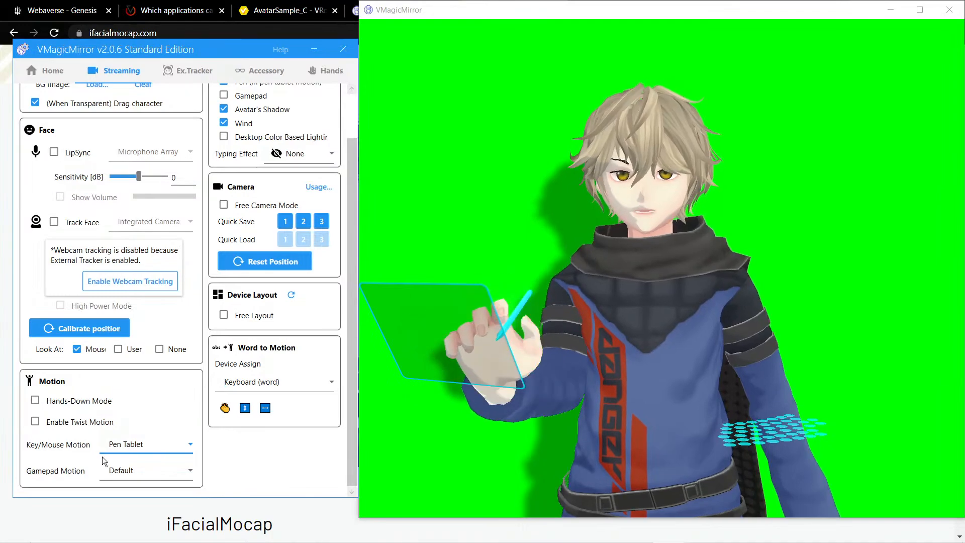
Step: Switch Gamepad Motion to Arcade Stick, then return it to Default
left_click(126, 470)
left_click(139, 523)
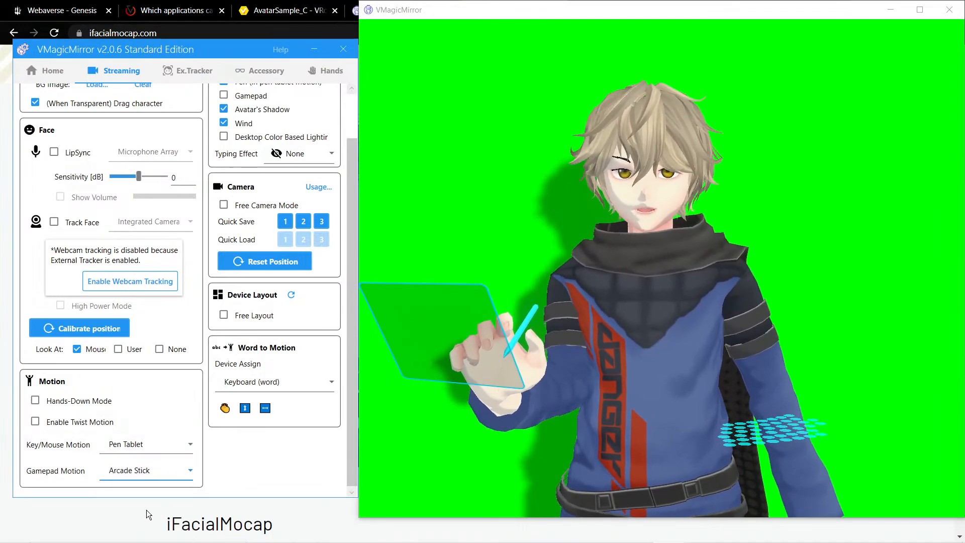
left_click(153, 475)
left_click(153, 489)
Step: Set the avatar's Key/Mouse Motion to Presentation in the streaming motion settings
scroll(253, 372, "up", 2)
scroll(253, 372, "down", 1)
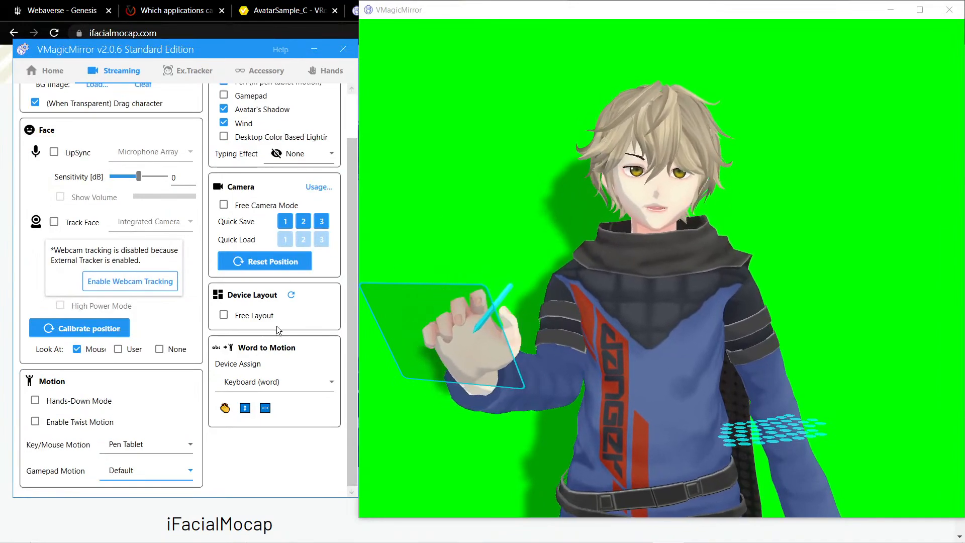
scroll(277, 331, "up", 1)
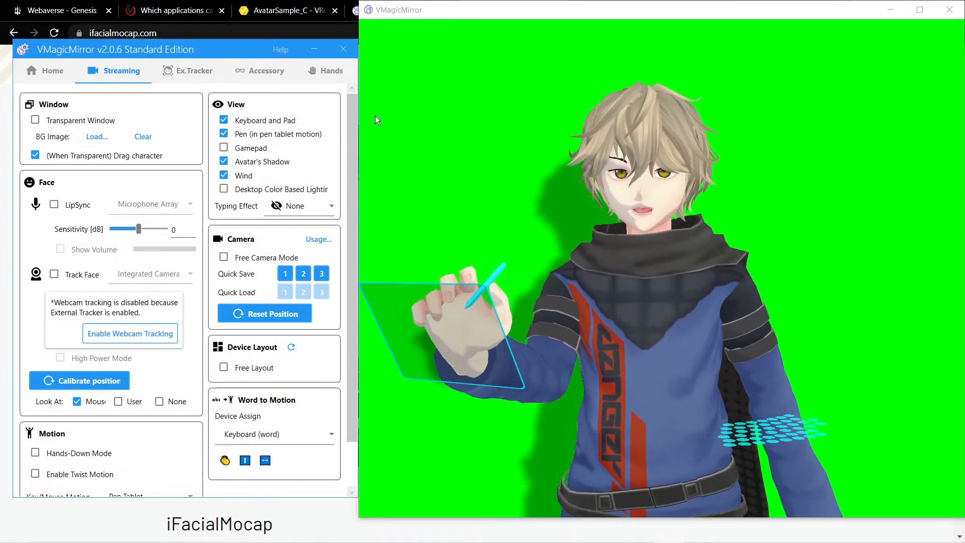
scroll(232, 316, "down", 2)
left_click(126, 442)
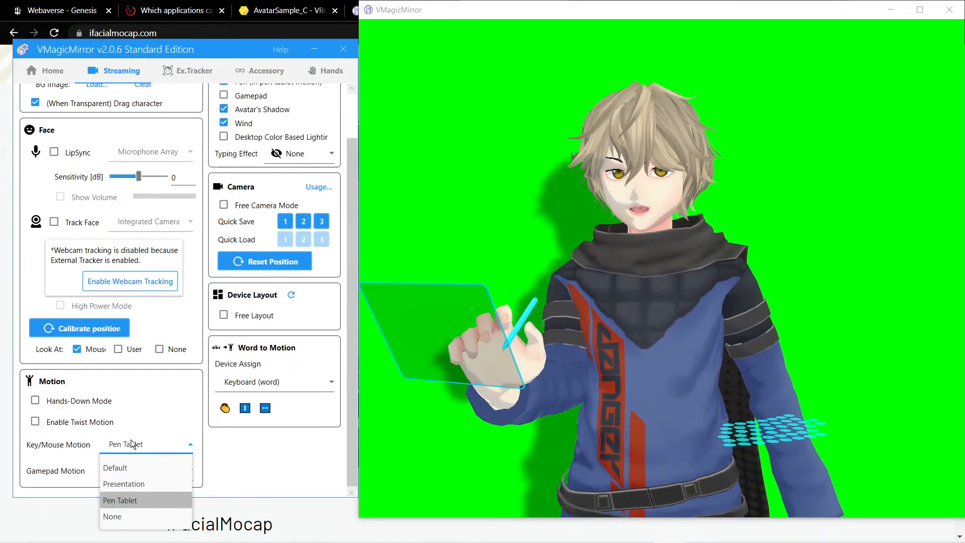
left_click(134, 482)
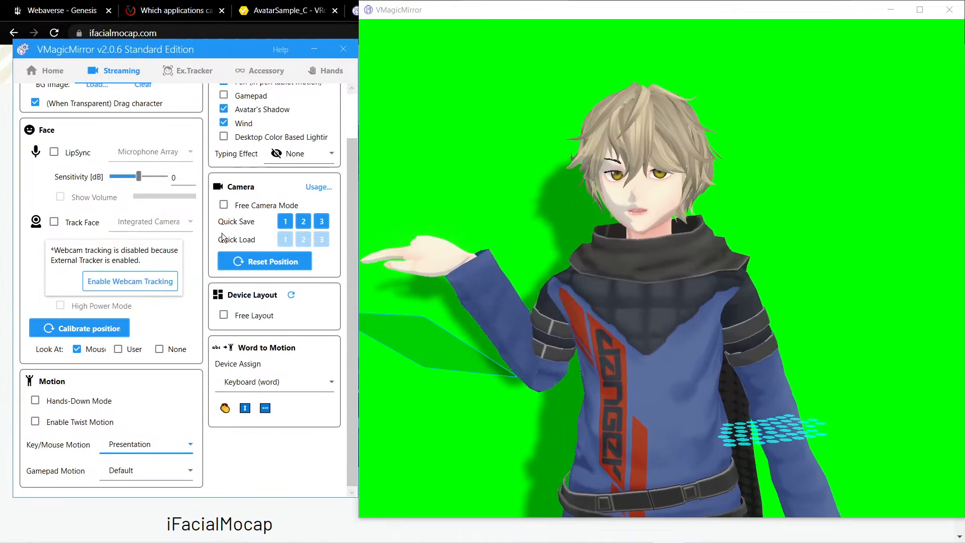
scroll(98, 363, "up", 2)
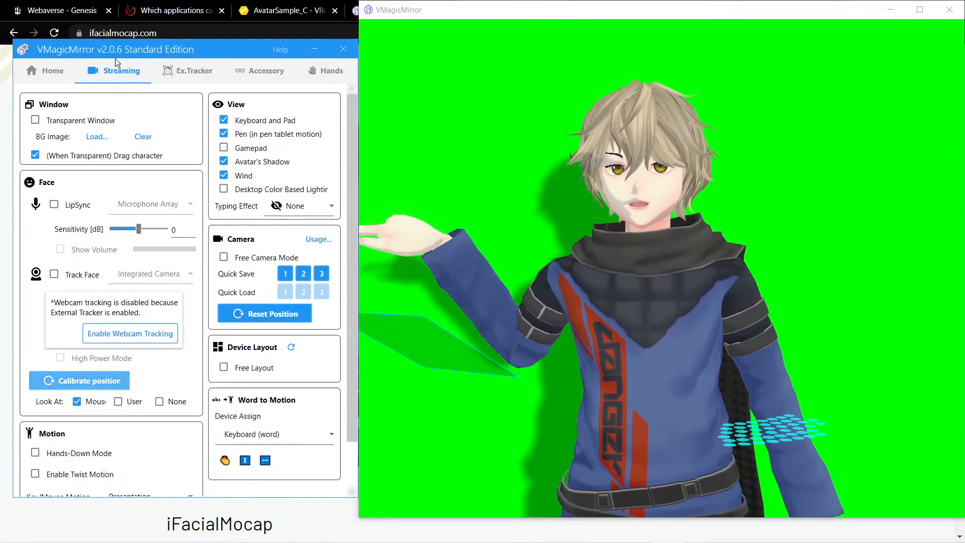
left_click(47, 75)
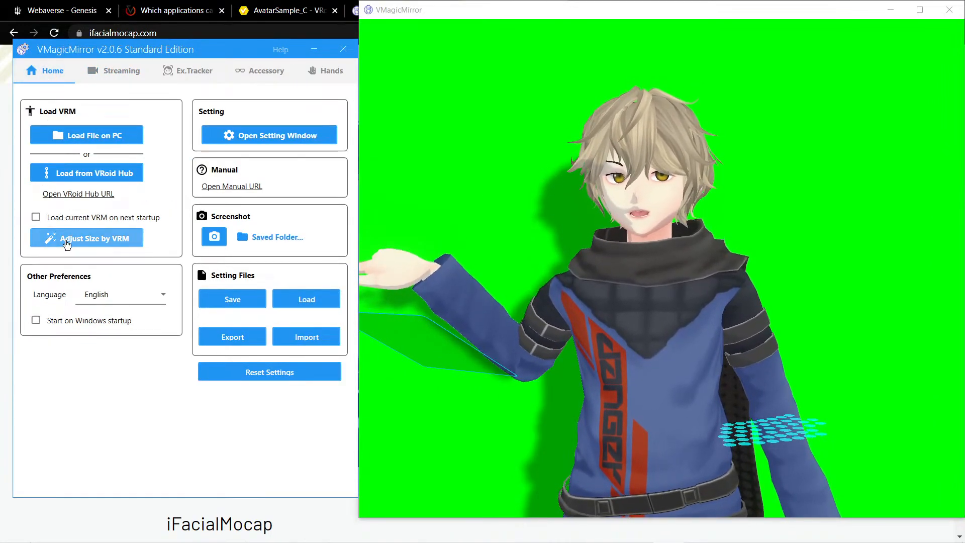
left_click(207, 75)
left_click(248, 75)
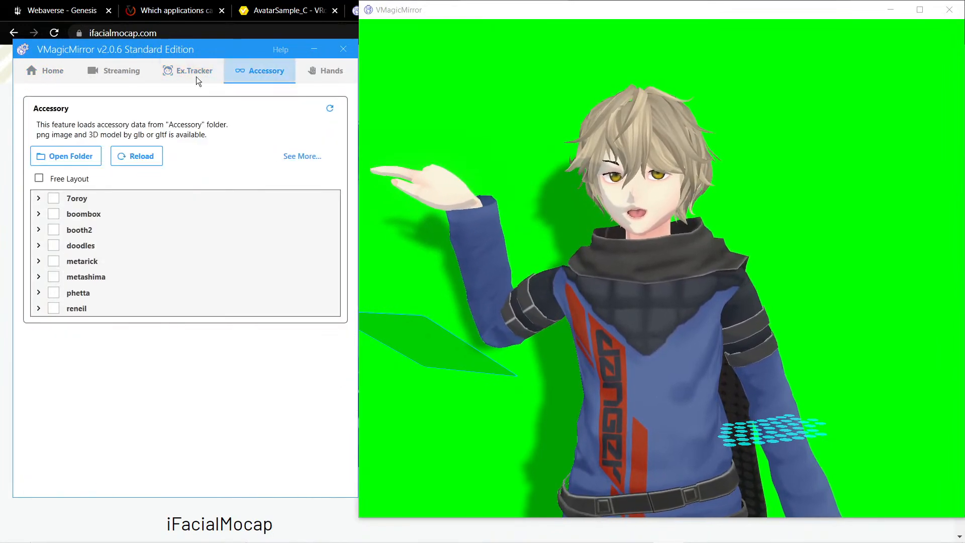
Step: Turn off Avatar's Shadow and Wind in the streaming view settings
left_click(116, 75)
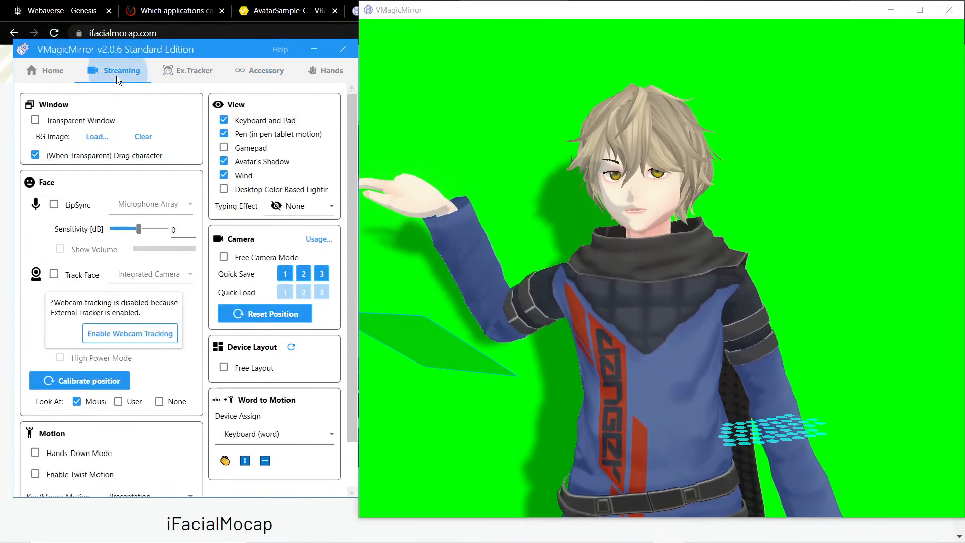
left_click(247, 163)
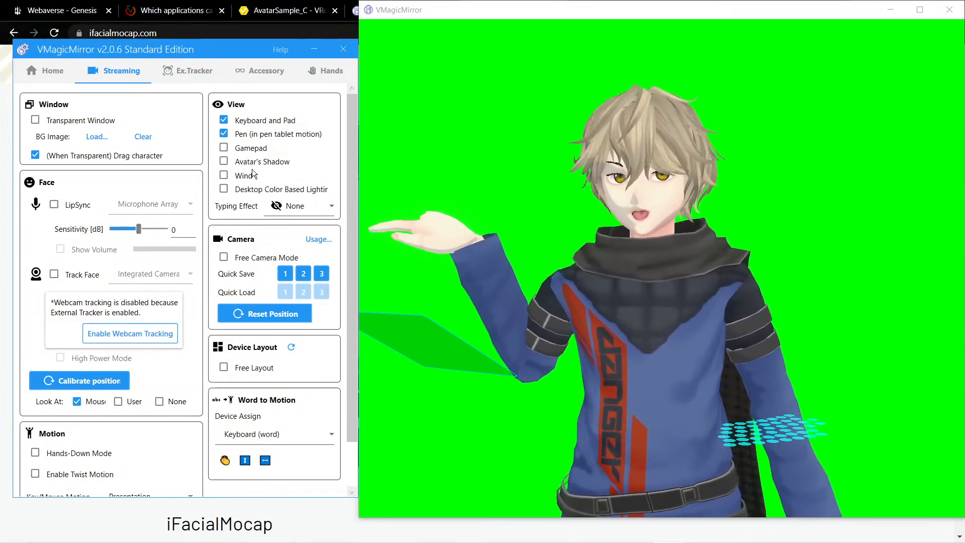
left_click(234, 137)
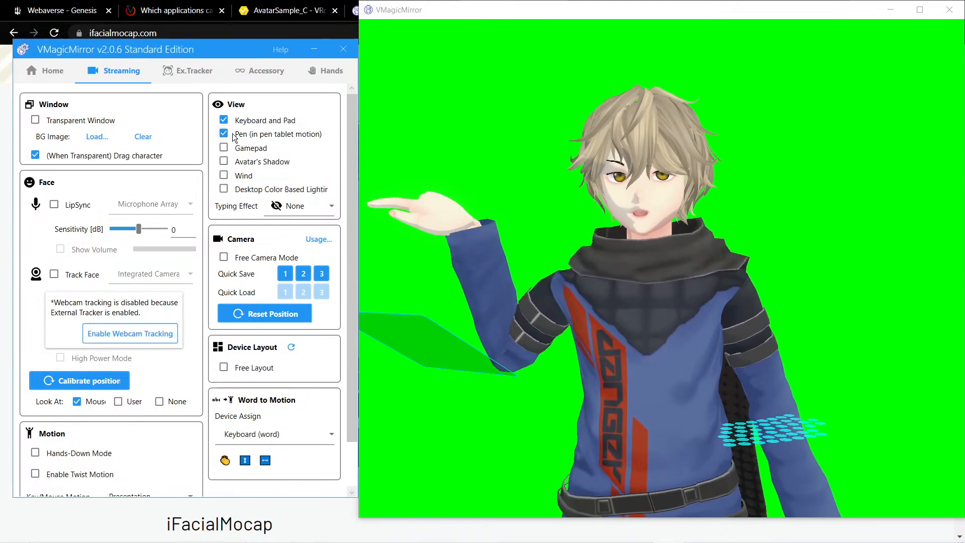
Step: Enable Free Camera Mode, then orbit the camera and zoom out to frame the avatar from head to thighs from slightly above
left_click(224, 258)
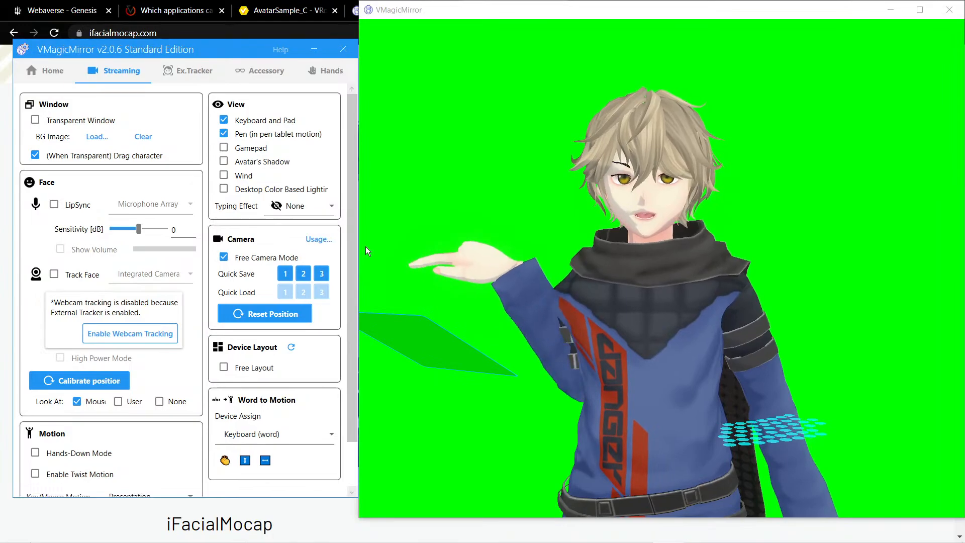
right_click_drag(495, 273, 559, 306)
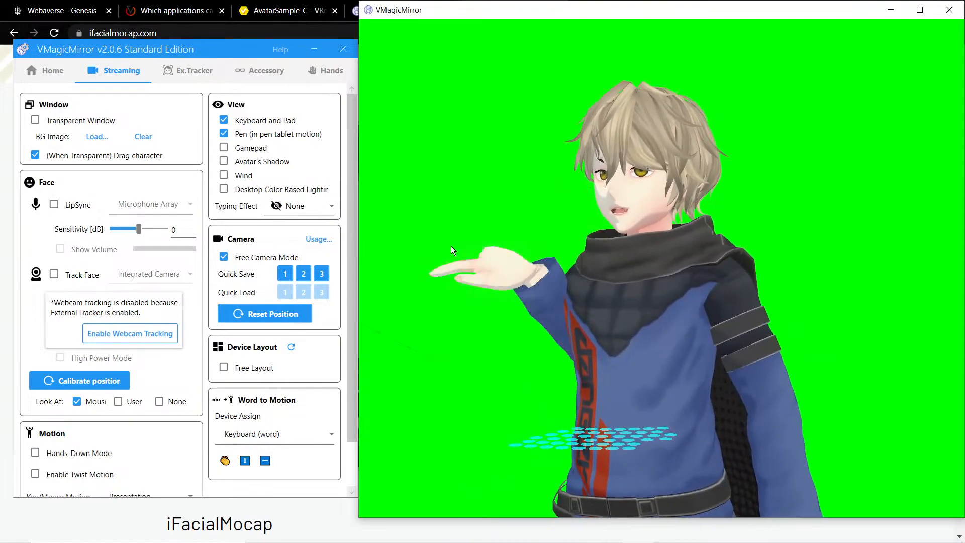
right_click_drag(689, 327, 710, 293)
scroll(710, 294, "down", 5)
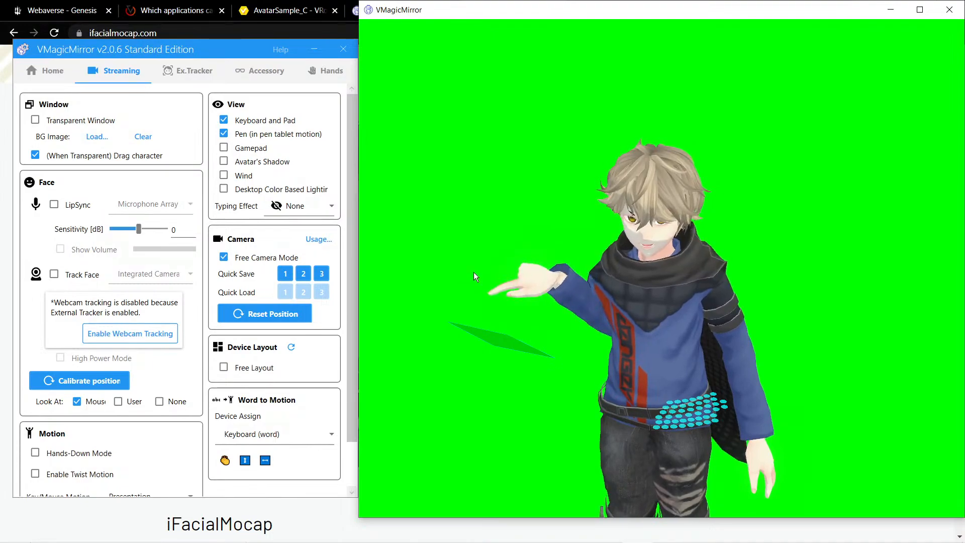
Step: Load the avatar file drake_hacker_v3_vian.vrm from the Downloads folder and accept its license
left_click(50, 68)
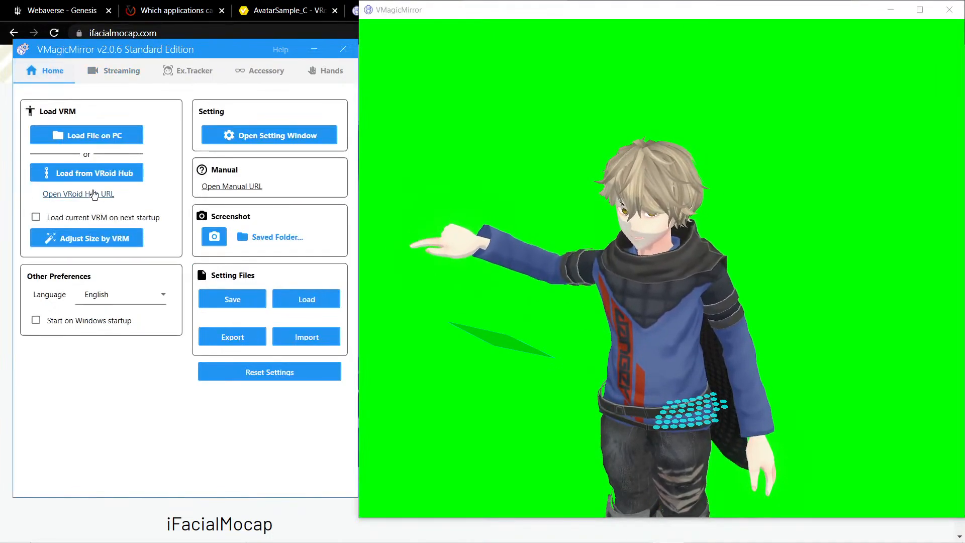
left_click(104, 137)
scroll(433, 222, "down", 1)
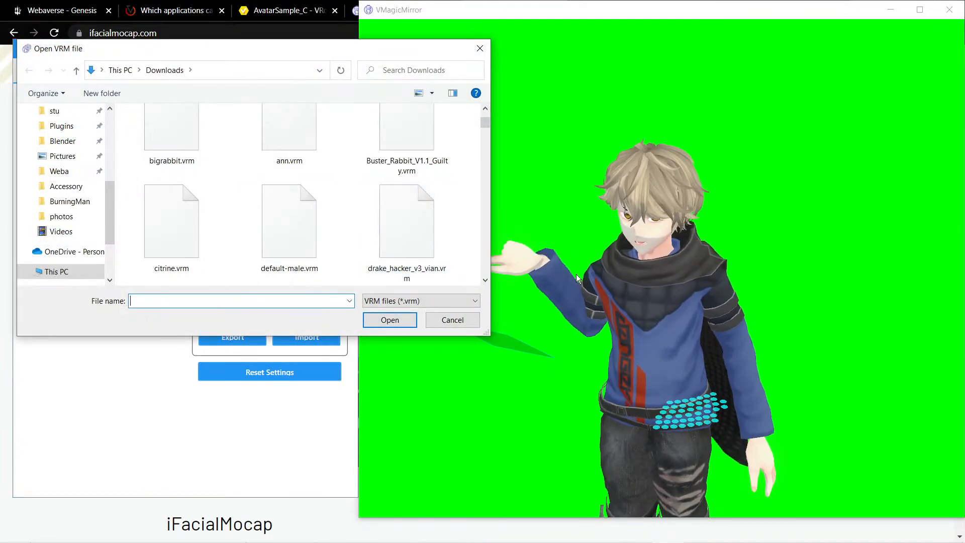
double_click(419, 250)
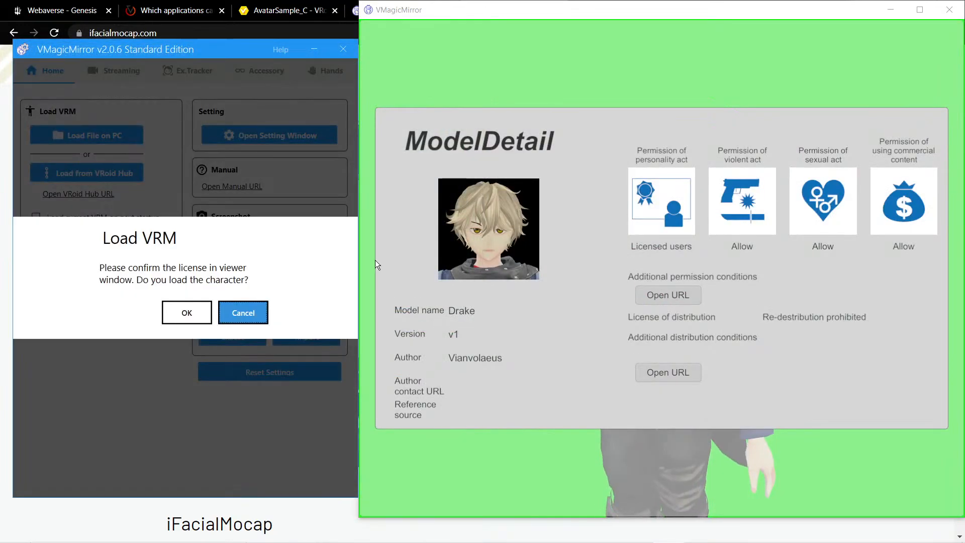
left_click(186, 312)
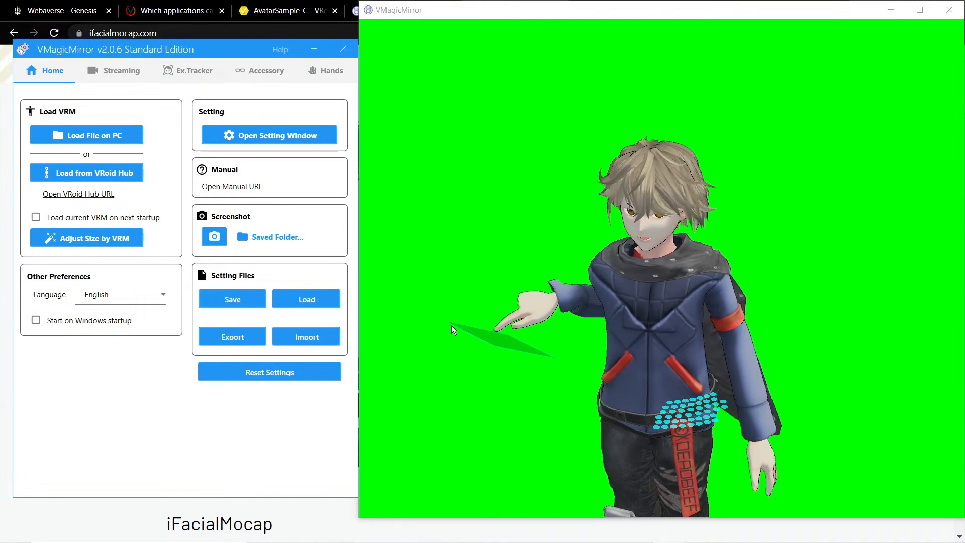
Step: Turn on Free Layout for the device layout in the streaming settings
left_click(104, 76)
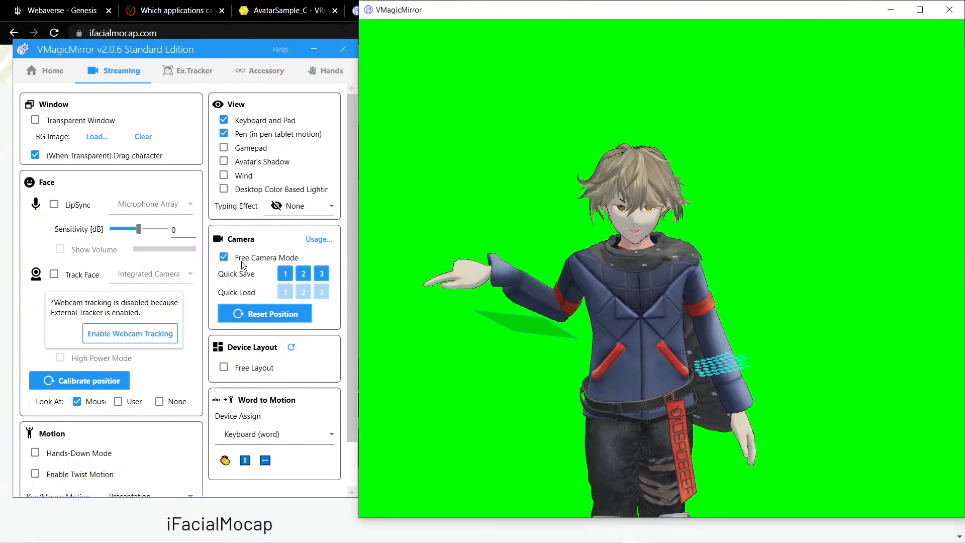
left_click(223, 258)
left_click(224, 368)
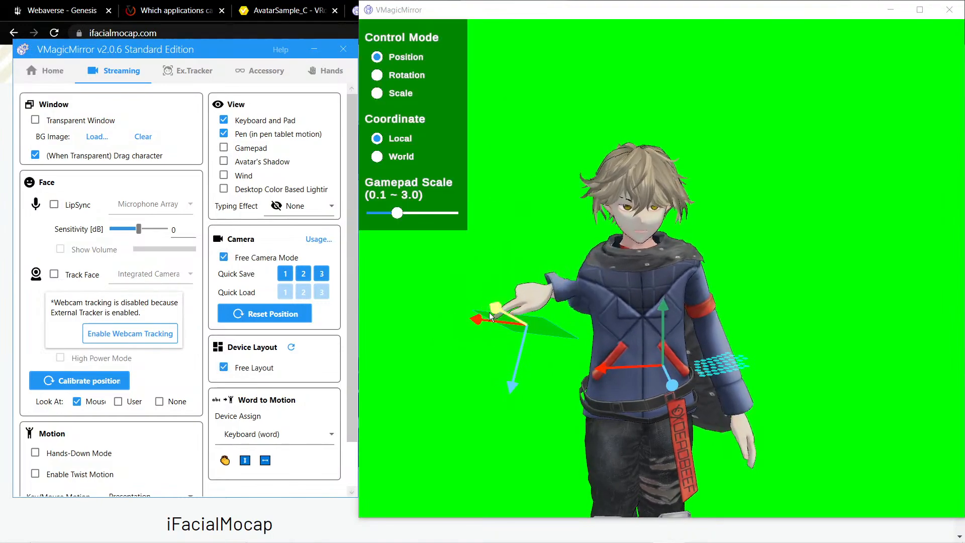
scroll(94, 396, "down", 2)
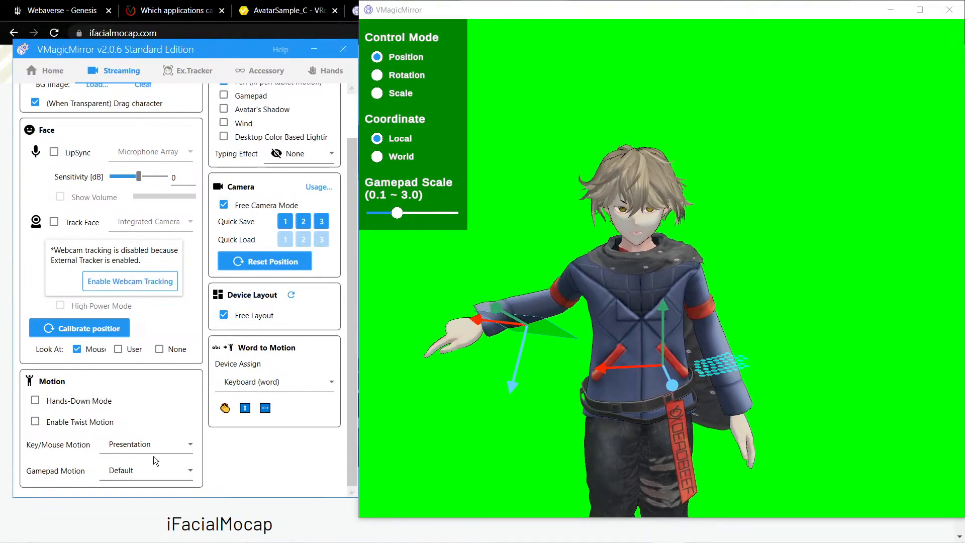
scroll(154, 477, "up", 2)
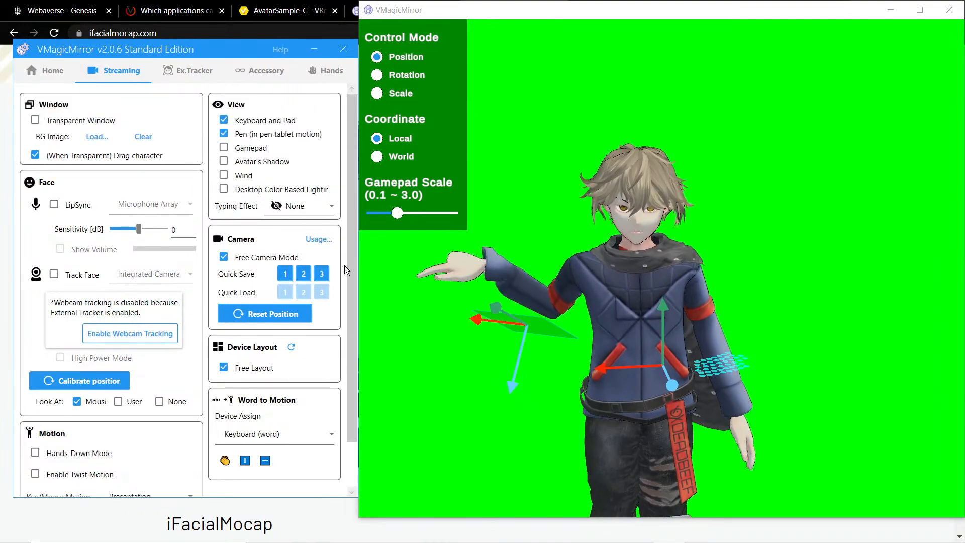
Step: Reposition the pen tablet beside the avatar along its local axes, with Position as the control mode
left_click_drag(474, 320, 353, 312)
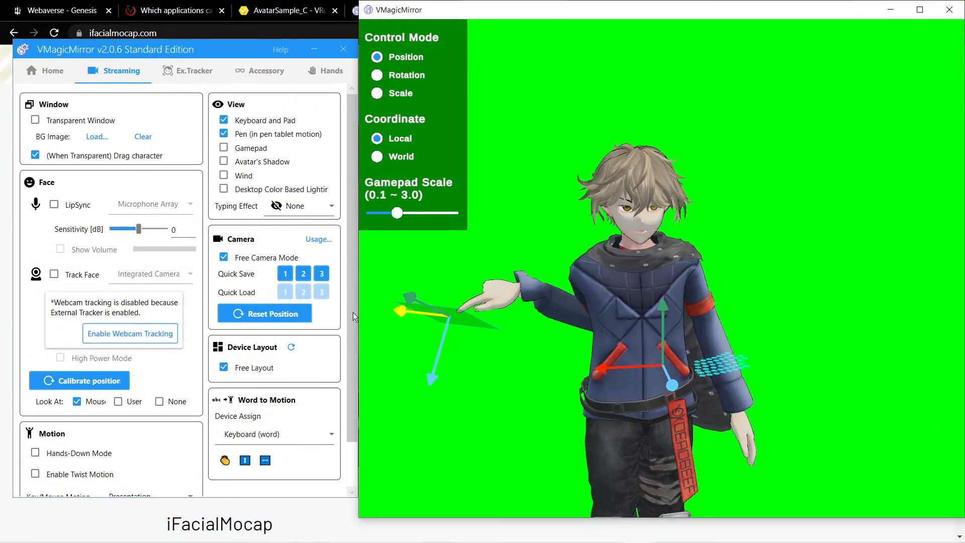
left_click_drag(426, 304, 385, 306)
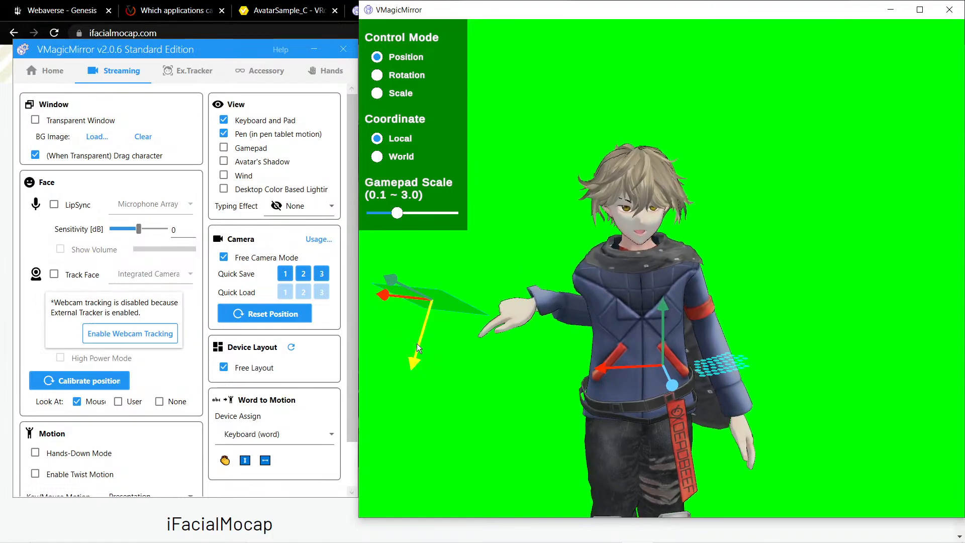
left_click_drag(418, 343, 475, 327)
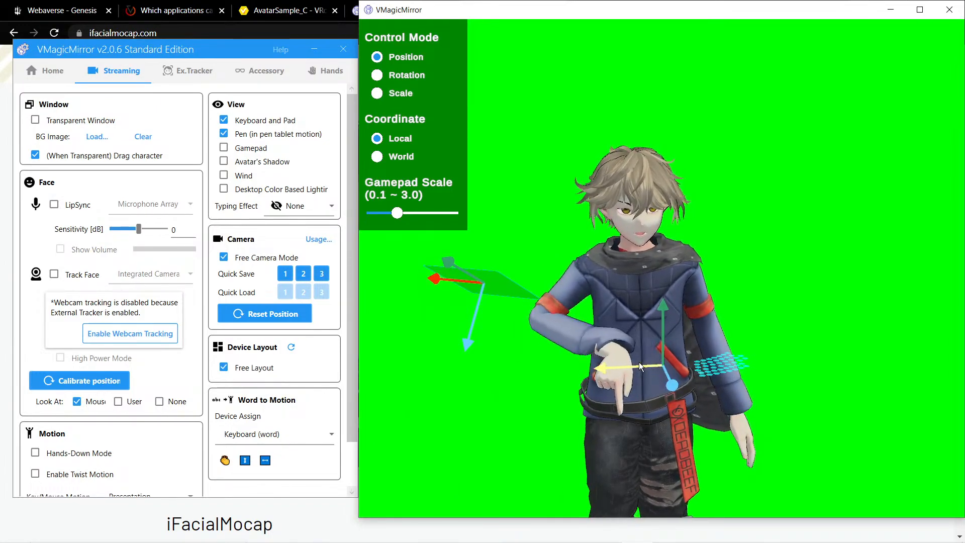
left_click_drag(541, 346, 588, 352)
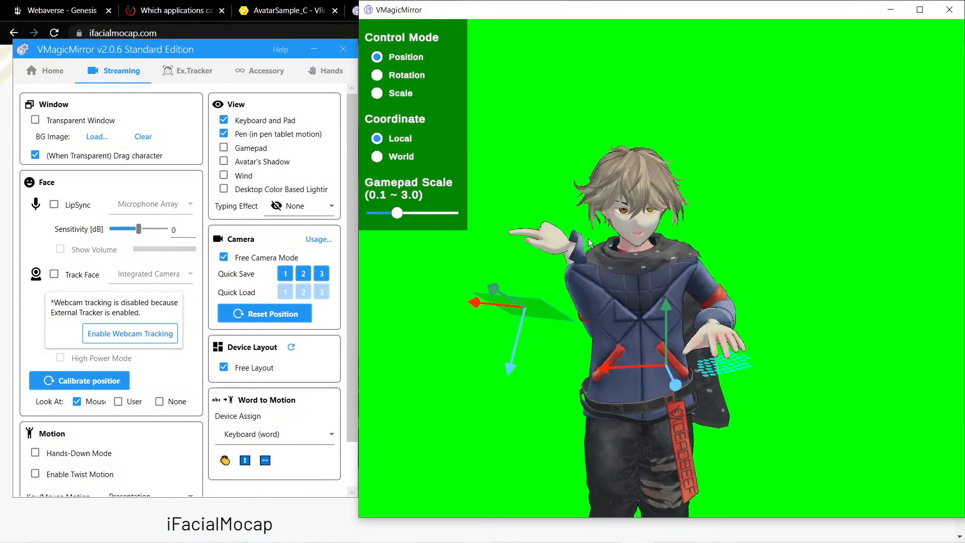
Step: Move the pen tablet farther out in front of the avatar, and turn off Free Layout and Free Camera Mode
right_click_drag(589, 243, 480, 285)
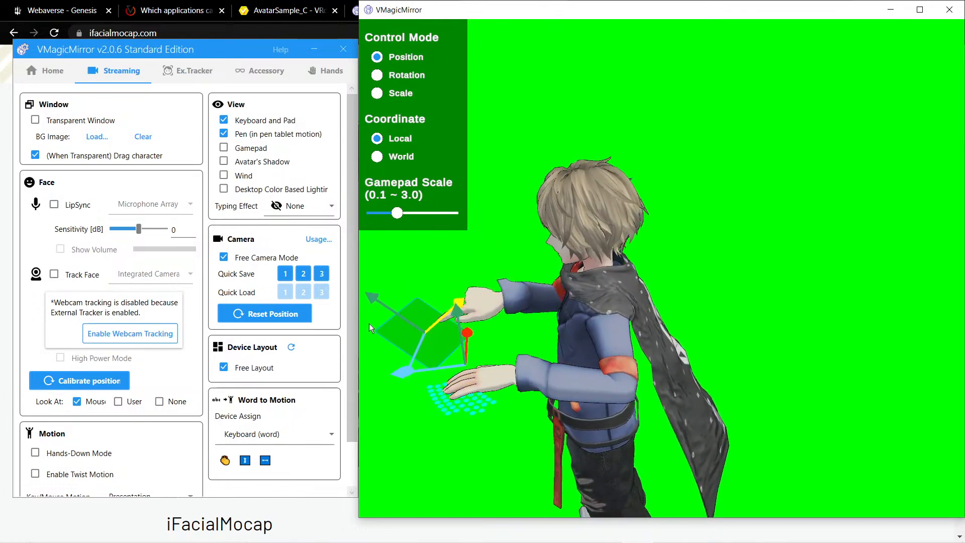
left_click_drag(372, 329, 234, 316)
right_click_drag(354, 298, 536, 331)
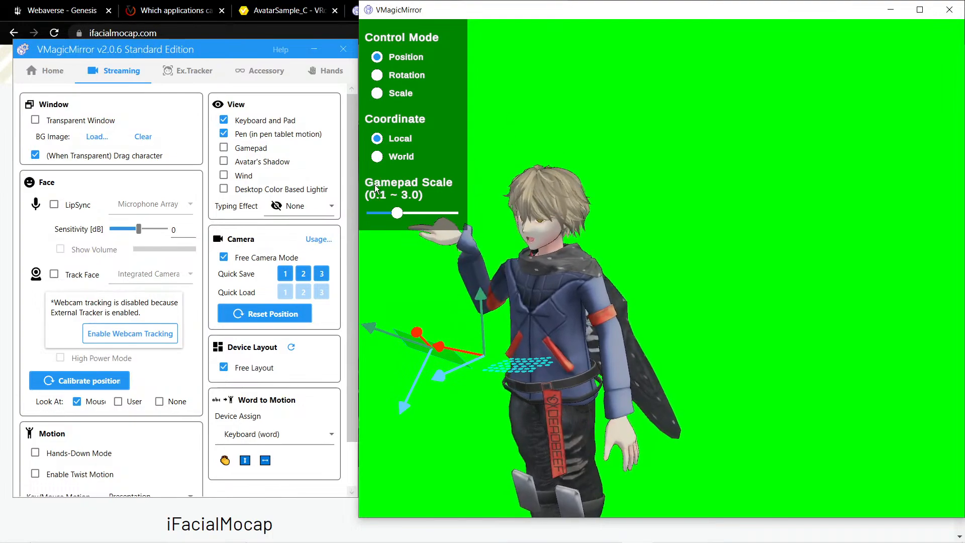
left_click(224, 368)
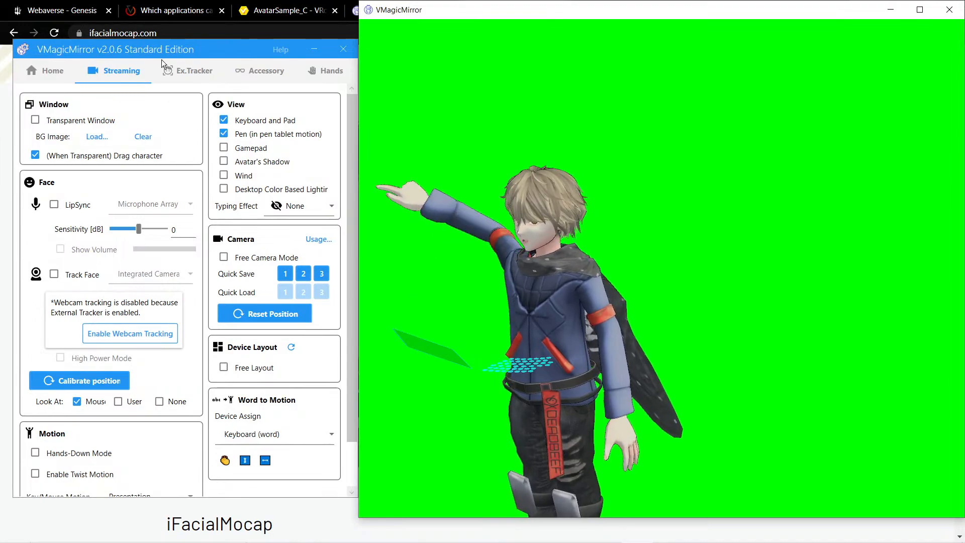
left_click(253, 75)
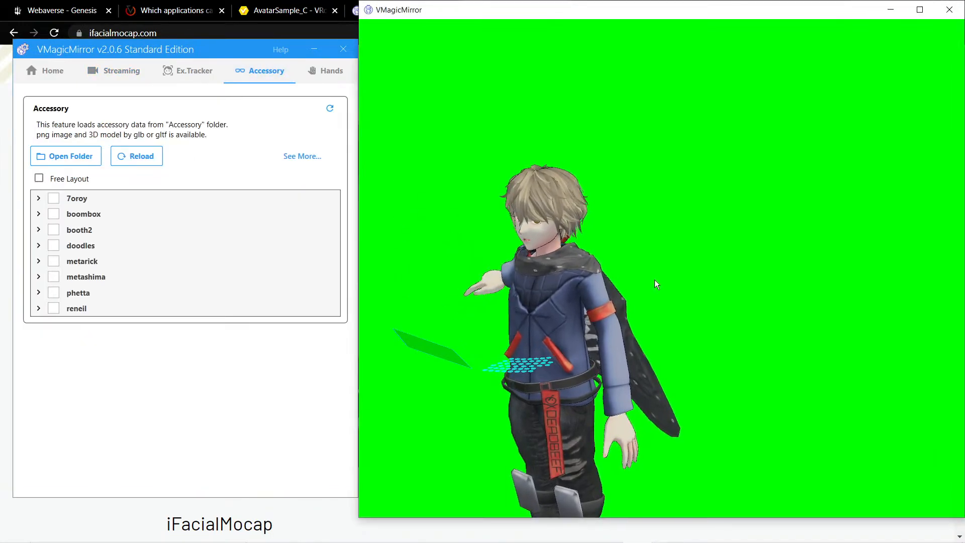
left_click(191, 68)
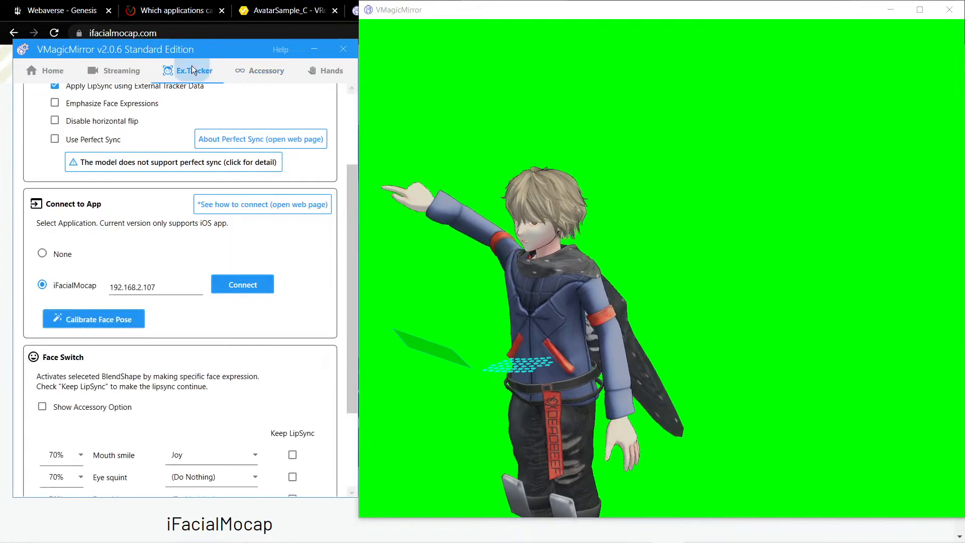
Step: Turn on Free Camera Mode in the streaming settings and orbit the camera back to the avatar's front
left_click(119, 71)
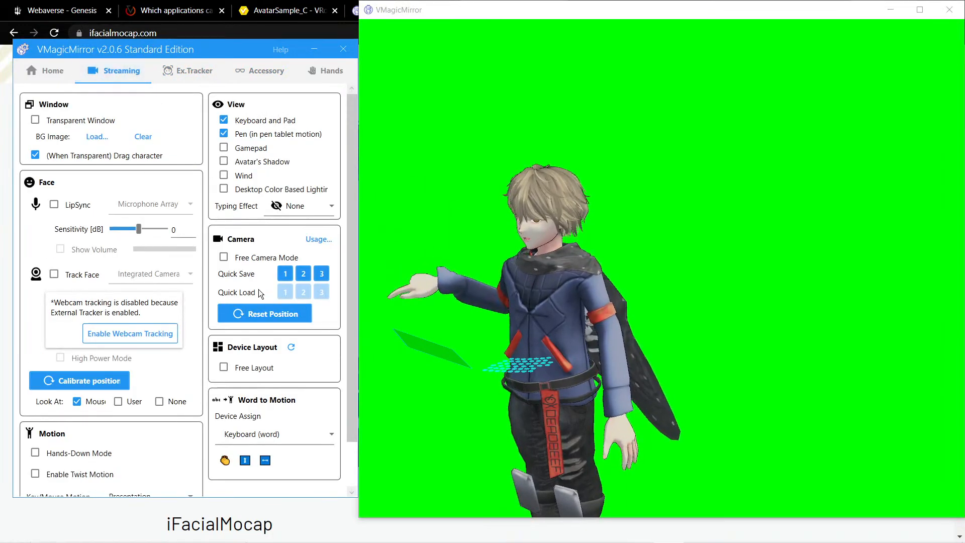
right_click_drag(502, 283, 548, 266)
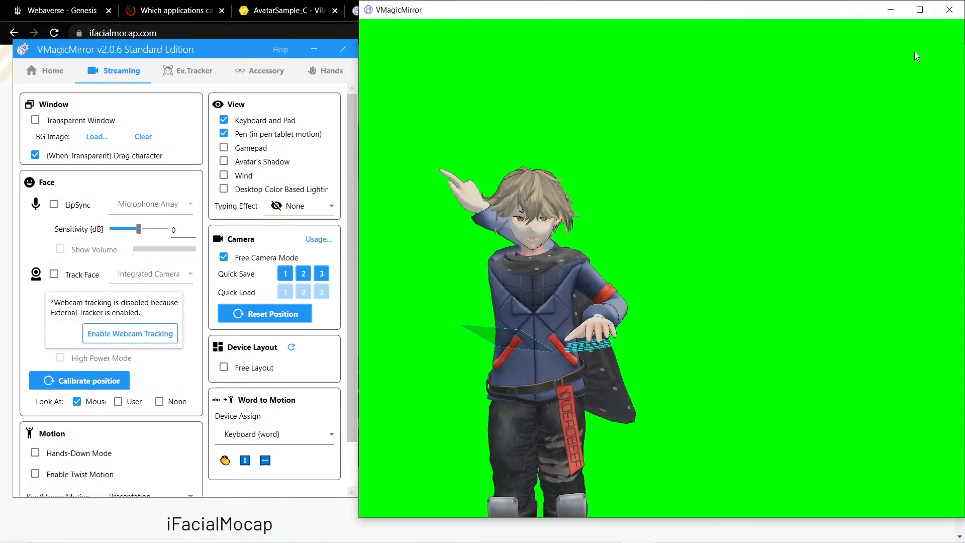
Step: Close VMagicMirror and launch it again
left_click(950, 11)
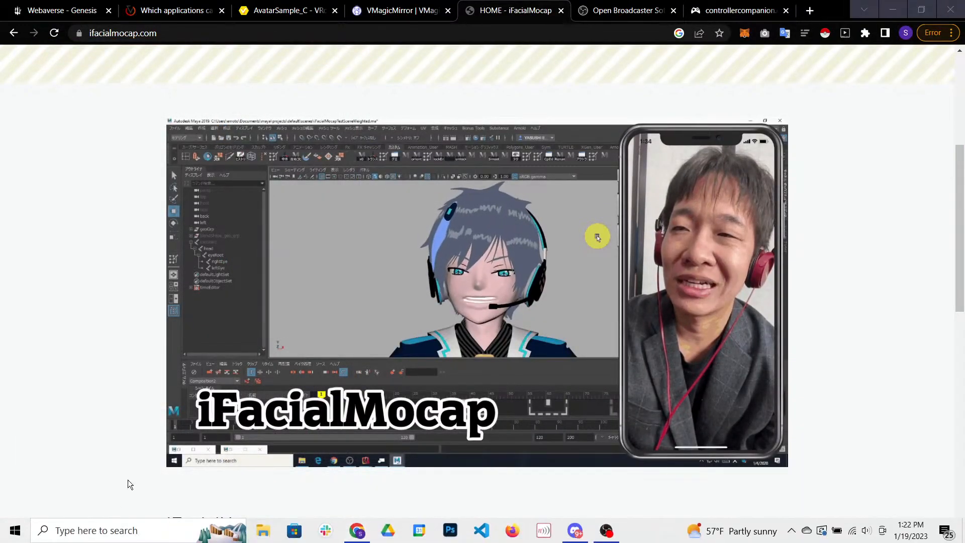
key("super")
type("vm")
key("Return")
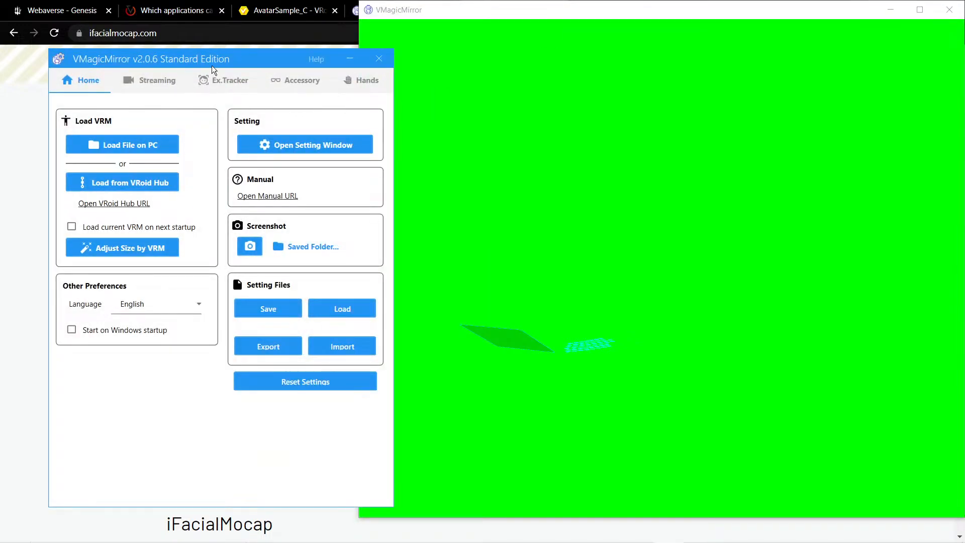
Step: Load the avatar file drake_hacker_v3_vian.vrm from the Downloads folder and accept its license terms
left_click_drag(213, 65, 166, 27)
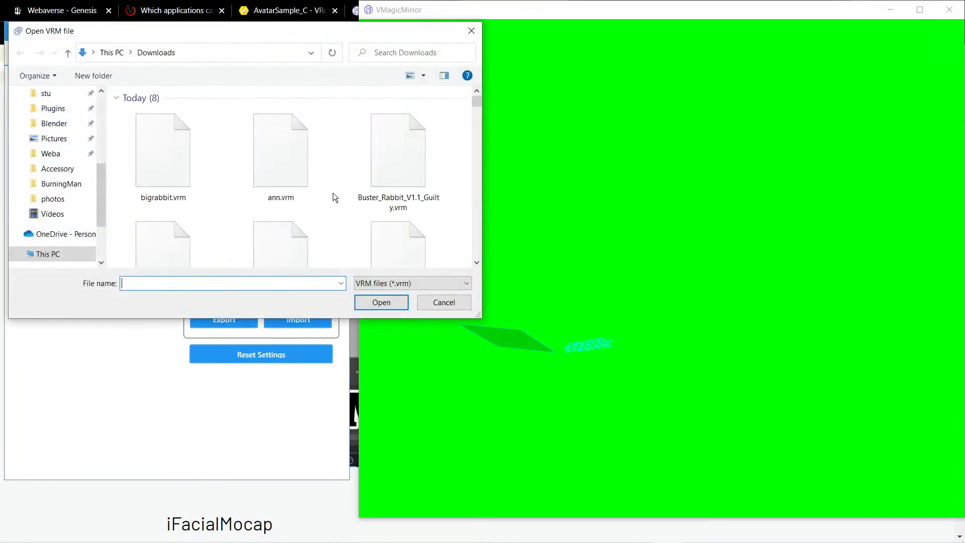
scroll(380, 197, "down", 3)
scroll(407, 190, "down", 1)
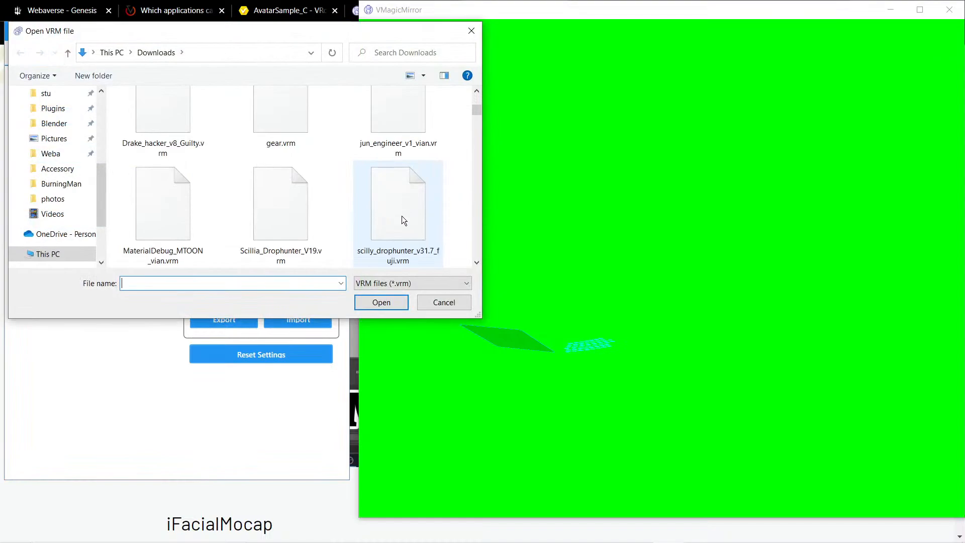
scroll(399, 189, "up", 4)
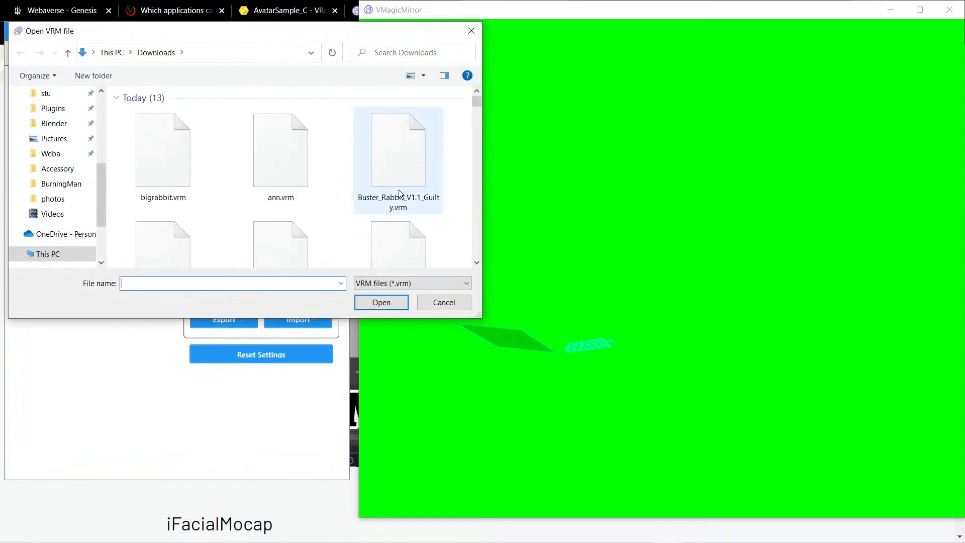
scroll(402, 191, "down", 1)
double_click(402, 191)
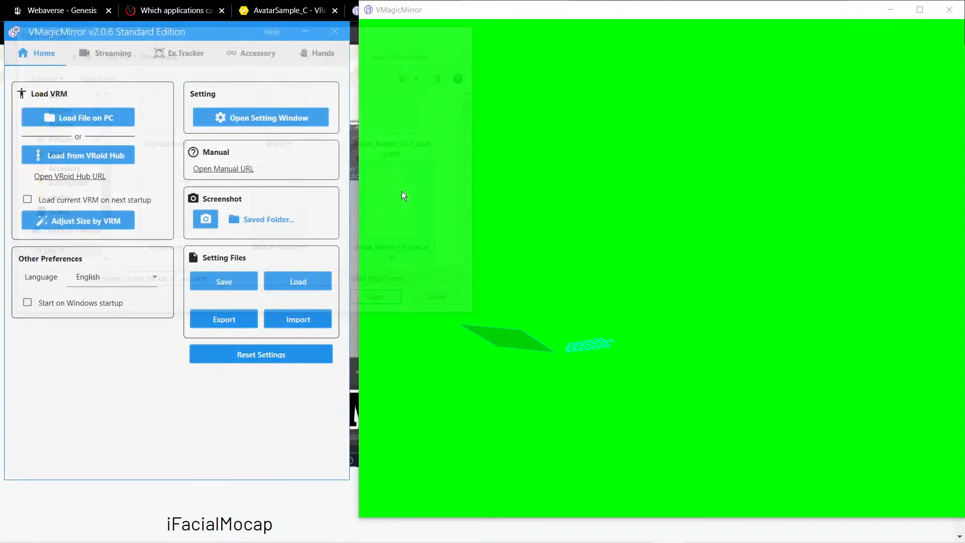
left_click(178, 296)
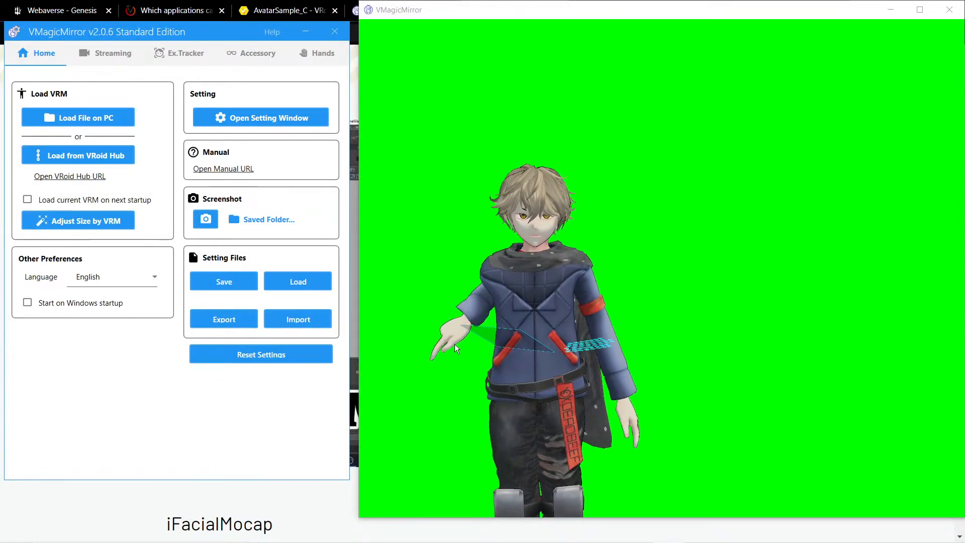
Step: Turn on Free Camera Mode and the device layout's Free Layout in the streaming settings
left_click(120, 53)
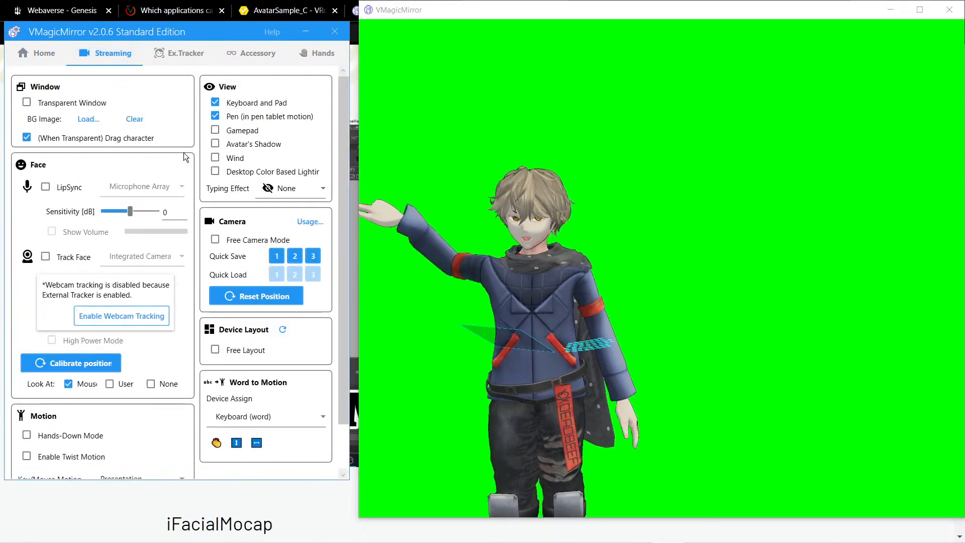
left_click(215, 240)
left_click(215, 350)
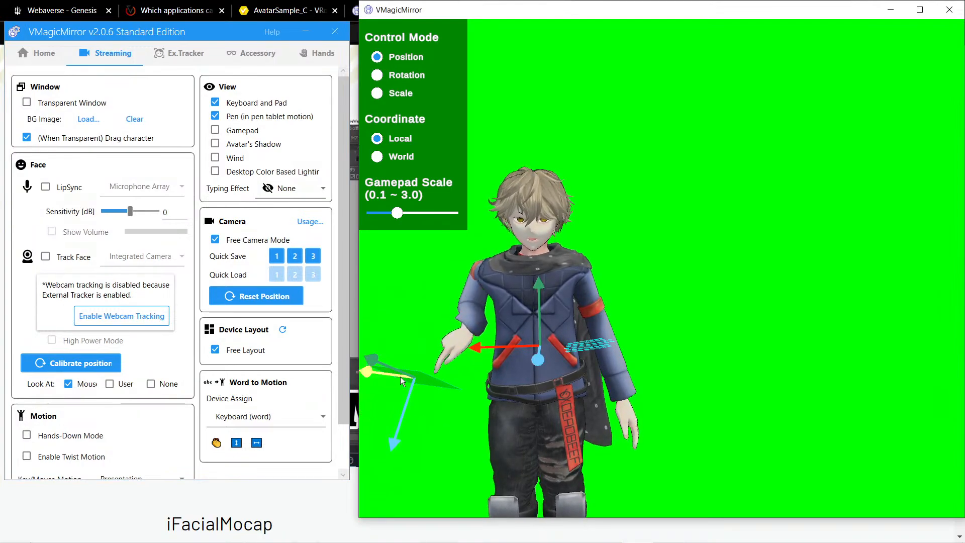
Step: Calibrate the face position and enable Hands-Down Mode for the avatar's motion
scroll(88, 338, "down", 1)
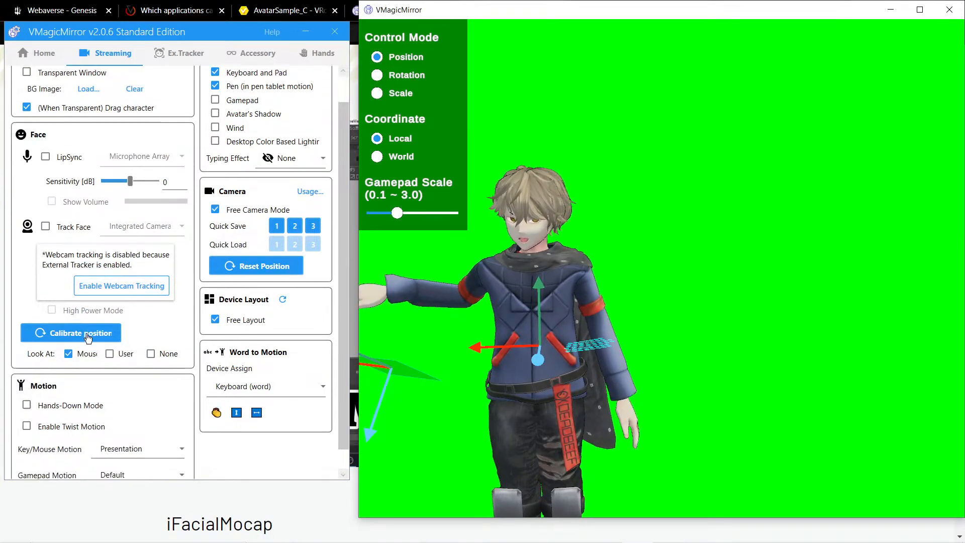
left_click(87, 339)
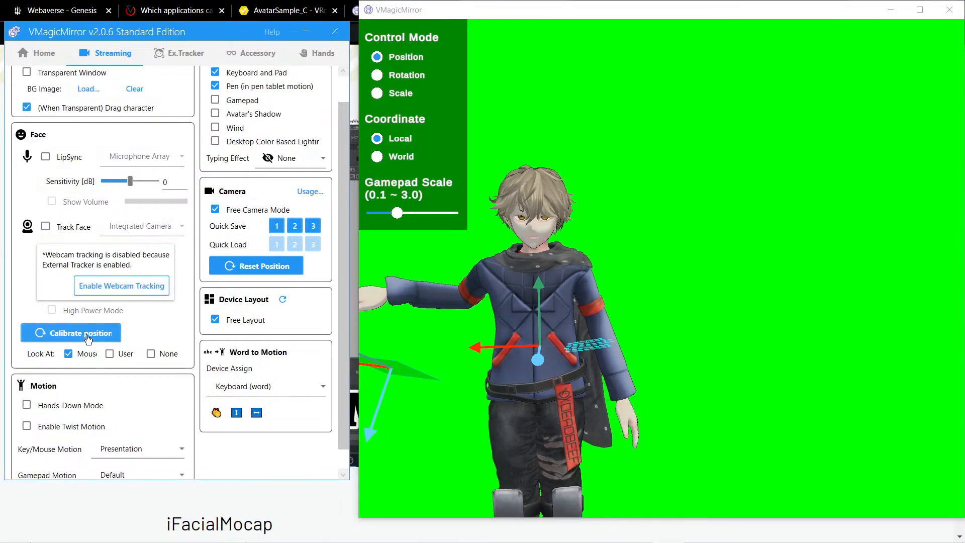
left_click(68, 405)
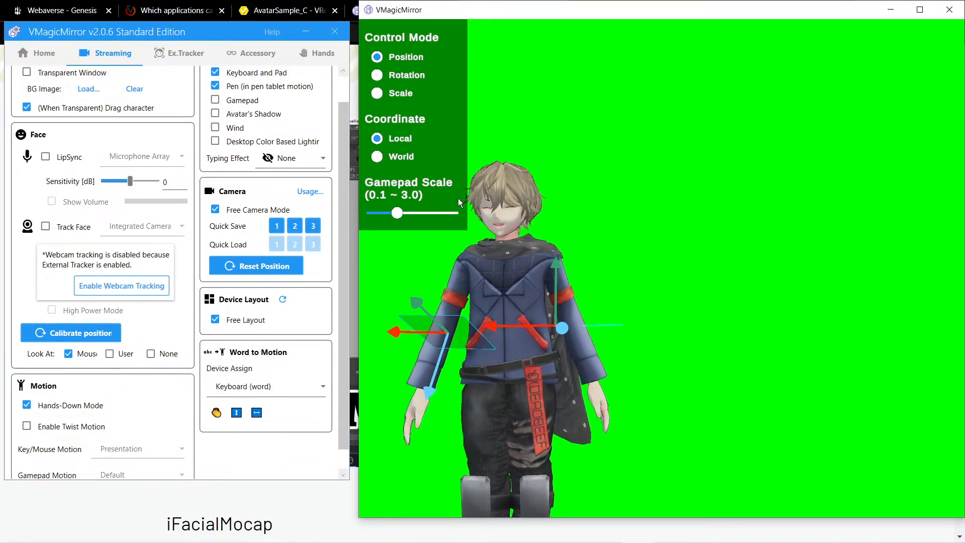
left_click(222, 55)
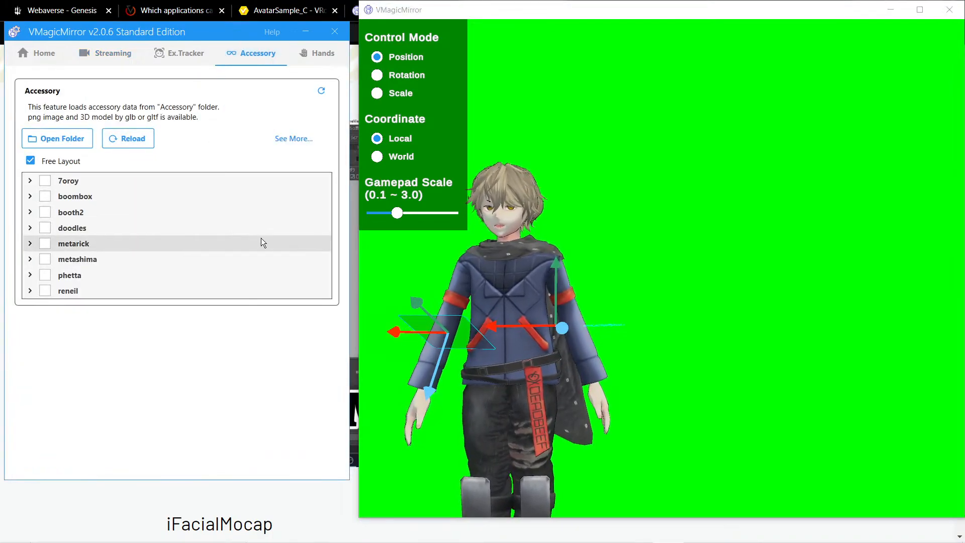
left_click(55, 57)
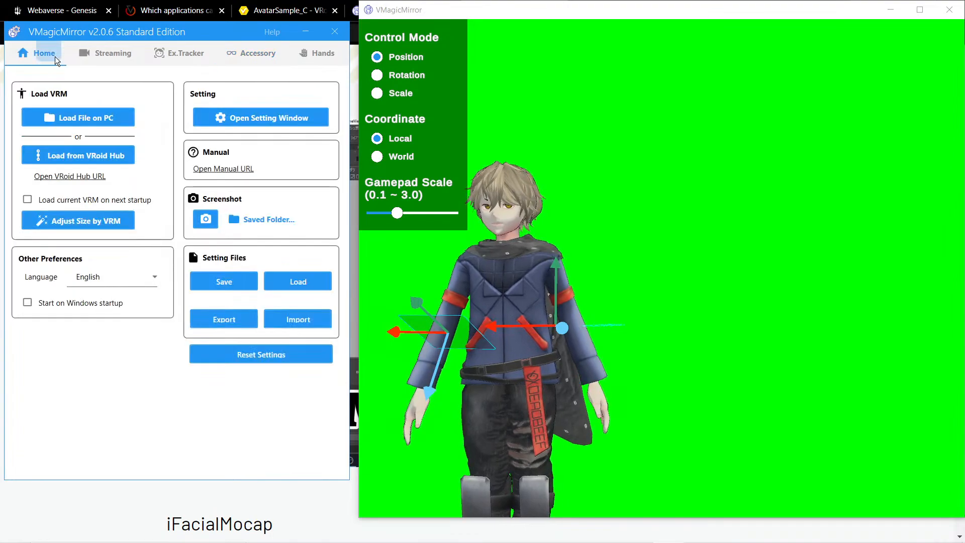
left_click(108, 53)
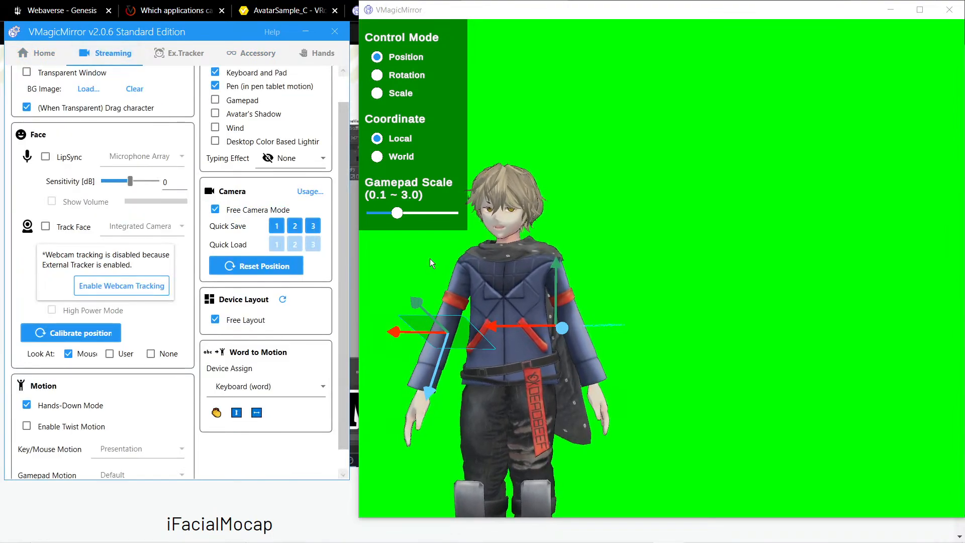
Step: Orbit, pan and zoom the camera in to frame the avatar's upper body from the front
right_click_drag(430, 258, 448, 255)
middle_click_drag(504, 257, 513, 272)
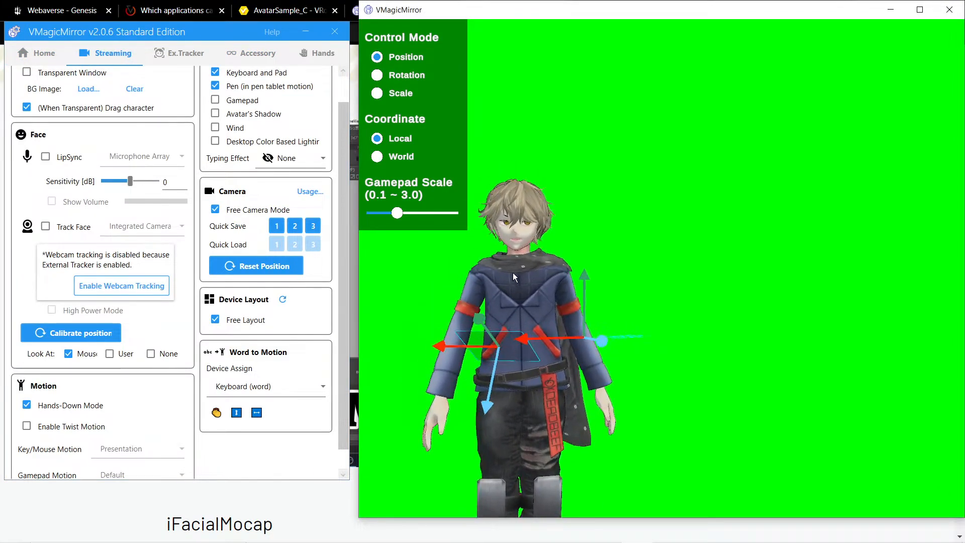
scroll(513, 273, "up", 3)
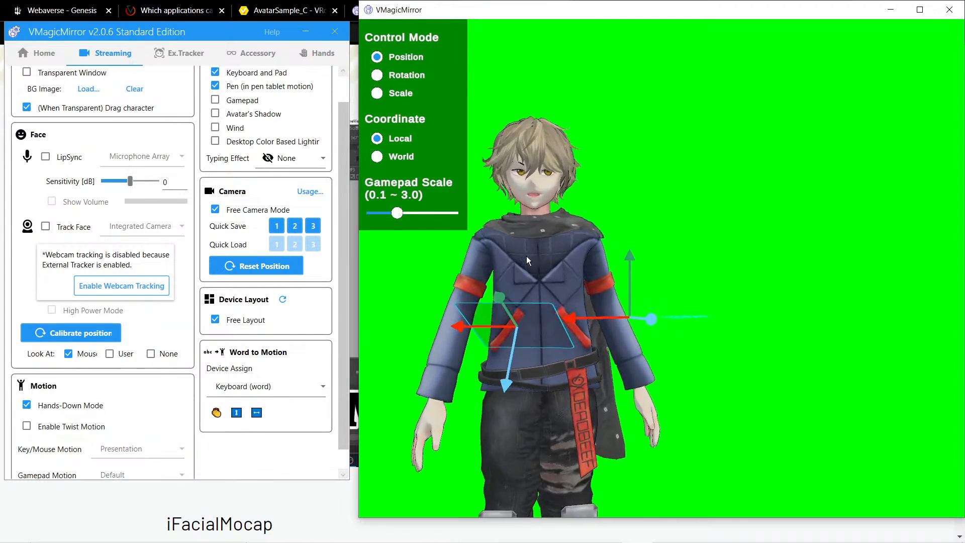
scroll(523, 255, "up", 2)
middle_click_drag(524, 255, 554, 271)
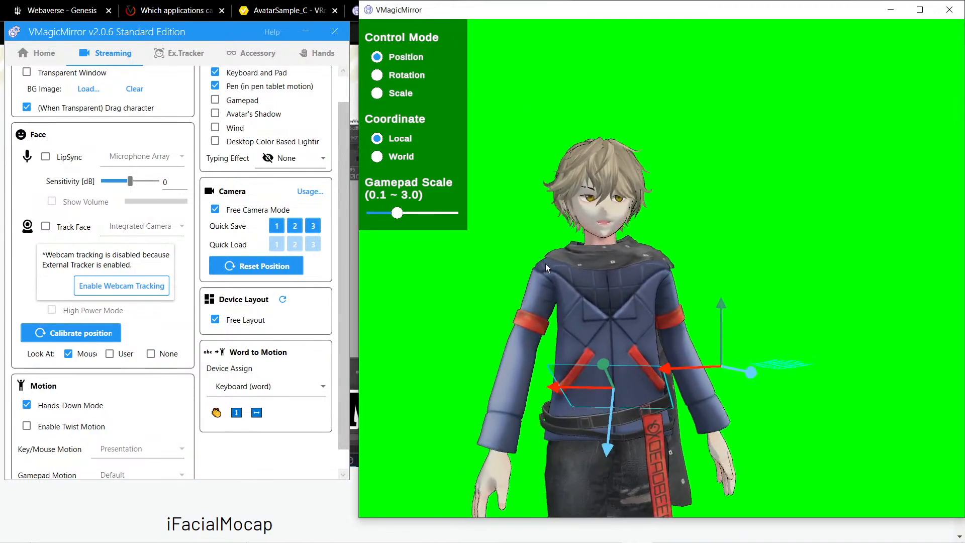
scroll(537, 258, "up", 4)
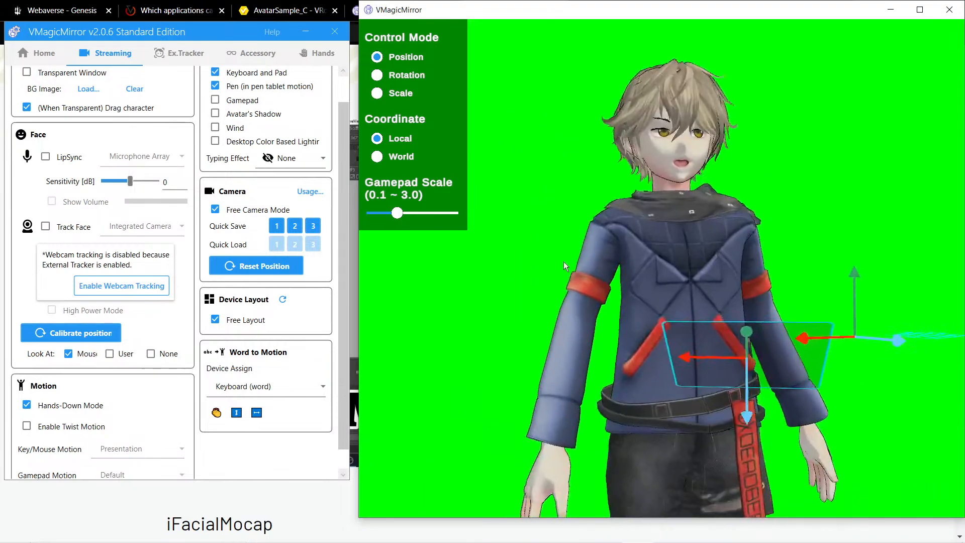
Step: Turn off Free Layout and Free Camera Mode in the streaming settings
scroll(103, 152, "up", 1)
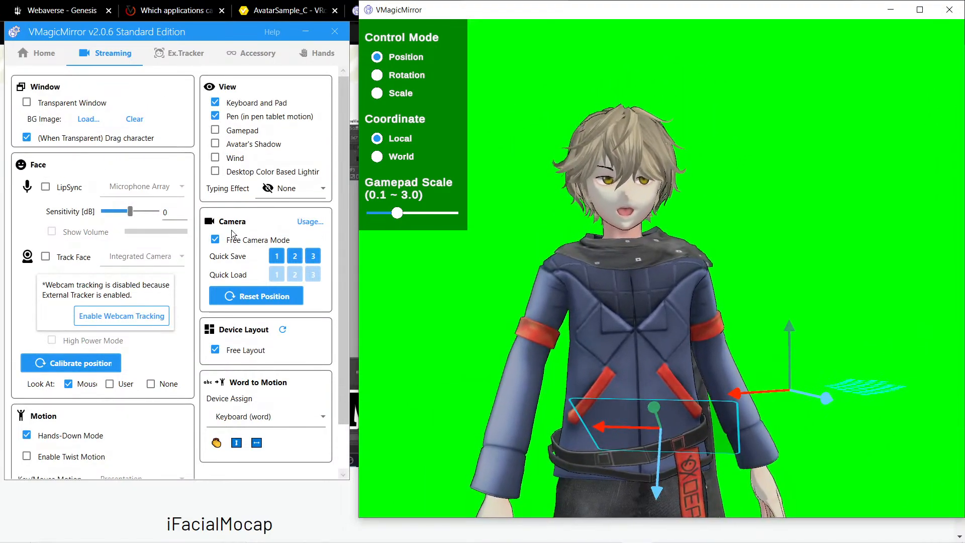
left_click(233, 351)
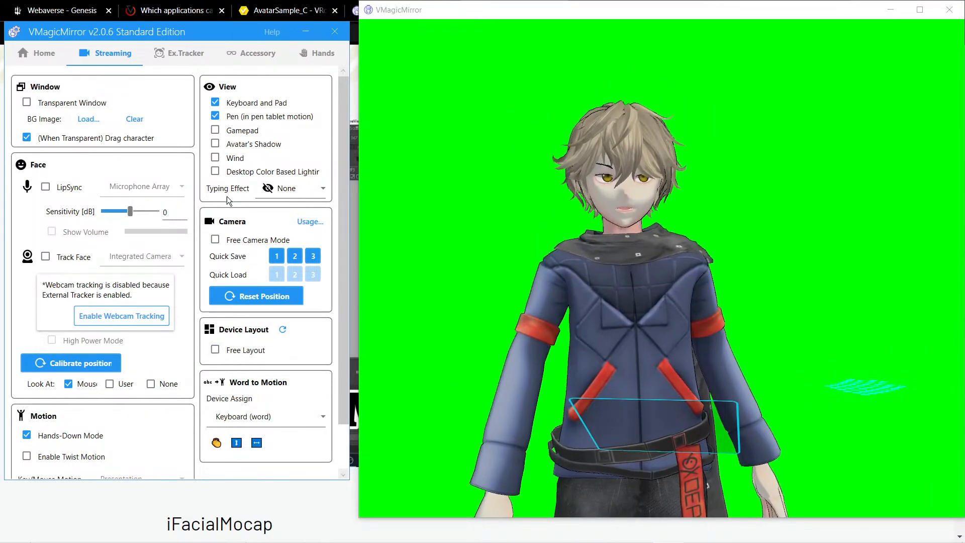
Step: Open the Accessory folder from the accessory settings and place its window over the VMagicMirror windows
left_click(268, 50)
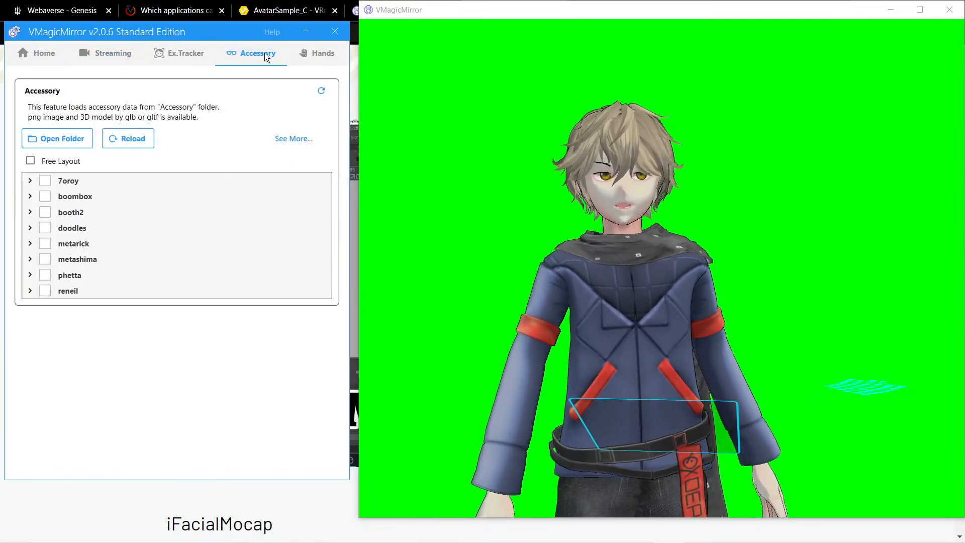
left_click(85, 137)
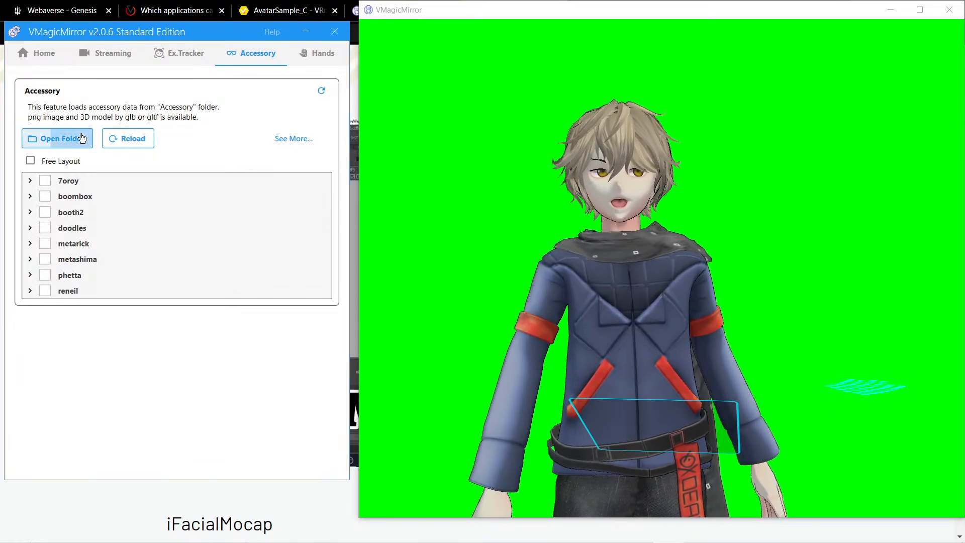
left_click_drag(448, 22, 344, 100)
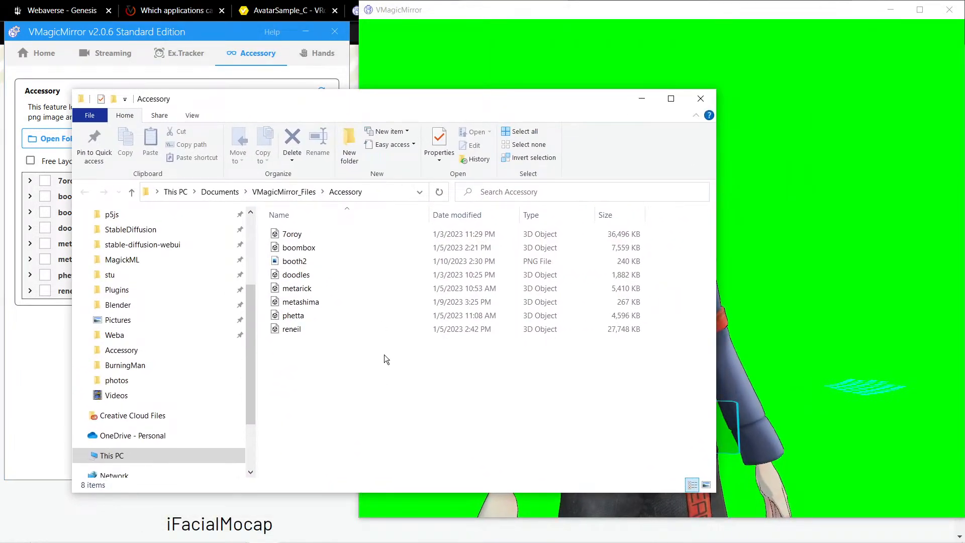
Step: Close the Accessory folder window and enable the metashima and phetta accessories
left_click(701, 99)
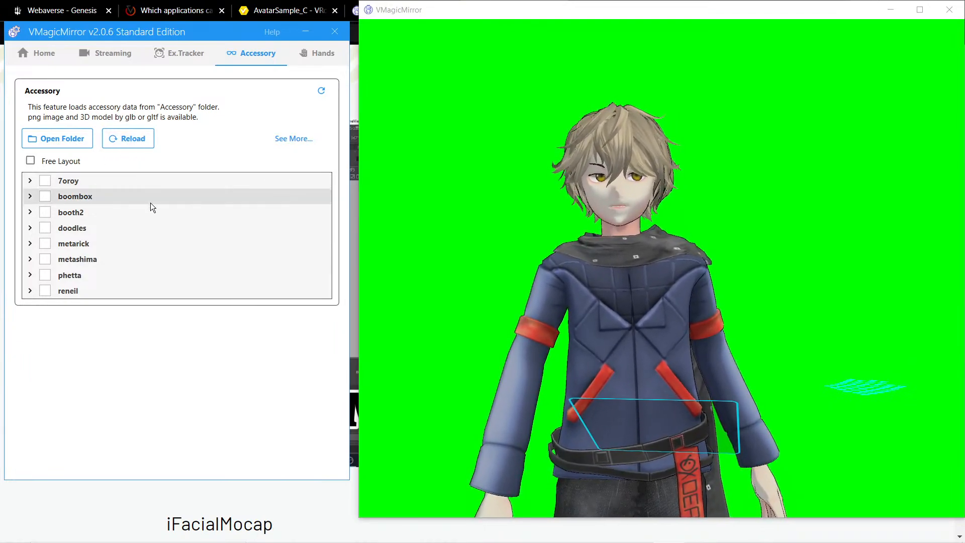
left_click(46, 258)
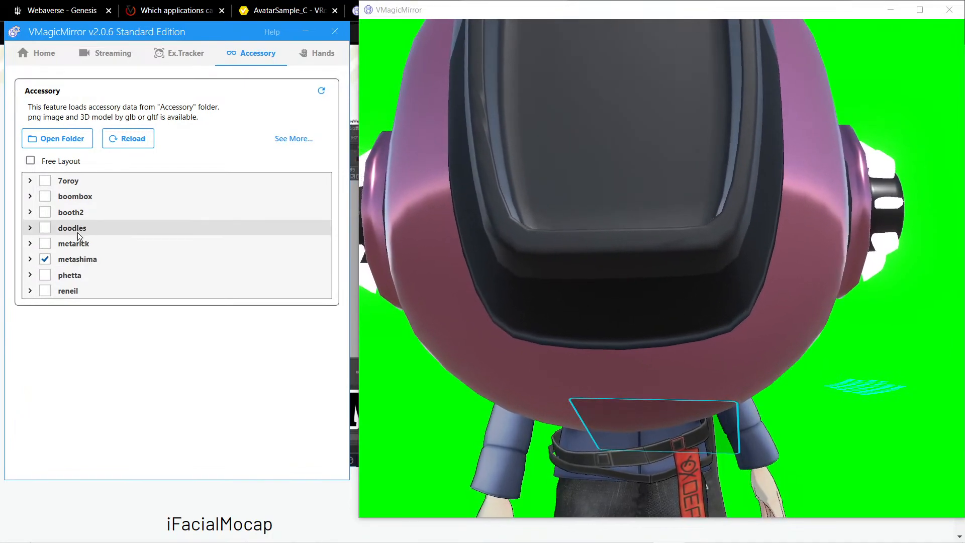
left_click(46, 275)
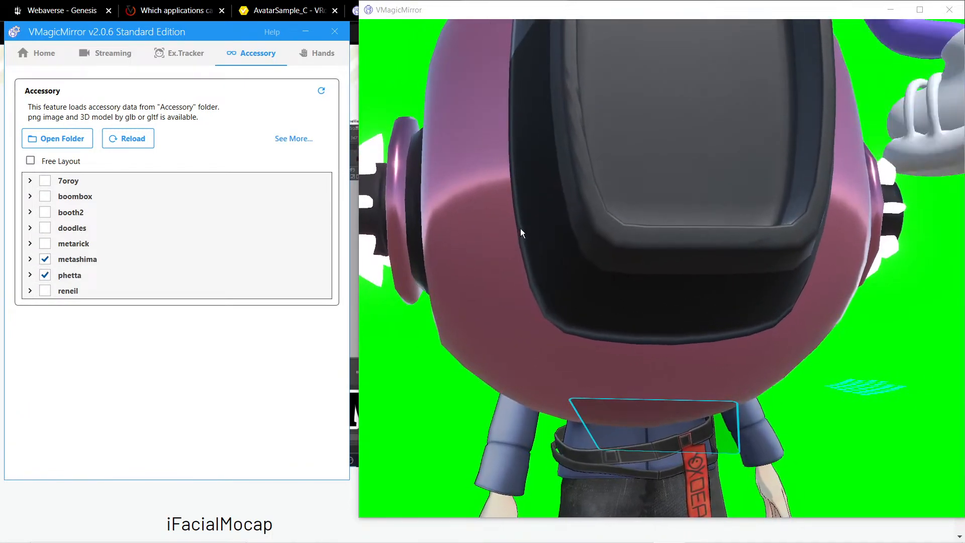
Step: Set the metashima accessory's Z position to -3 and attach it to World instead of the head
left_click(31, 259)
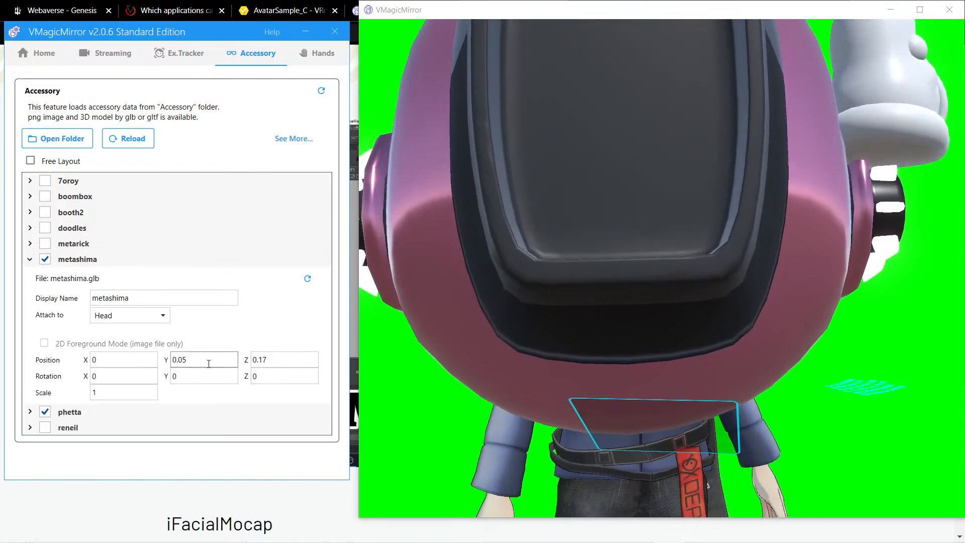
double_click(269, 355)
type("-3")
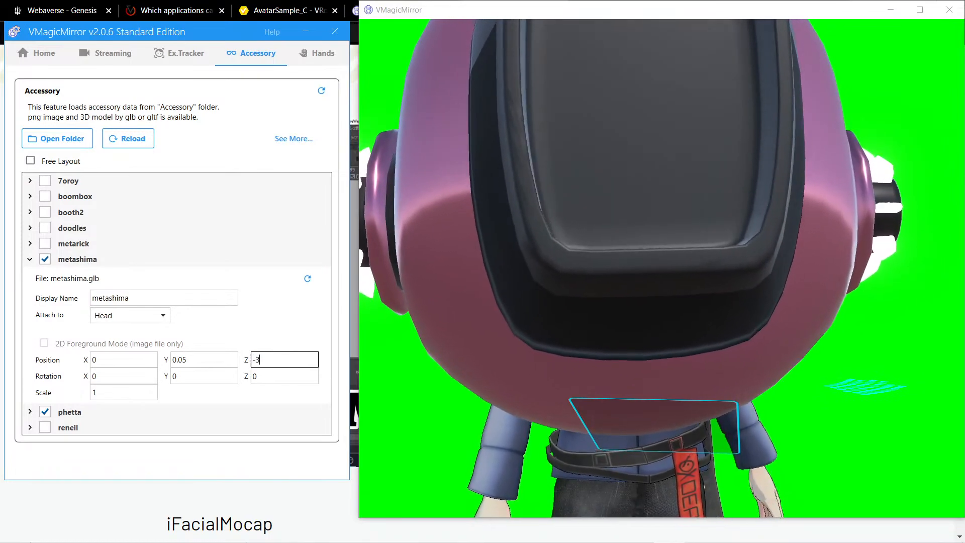
key("Tab")
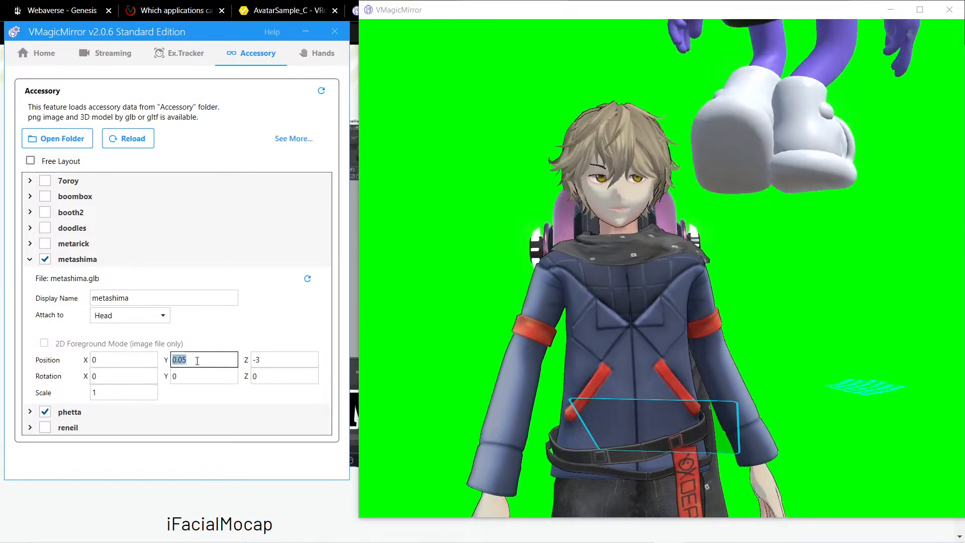
left_click(124, 316)
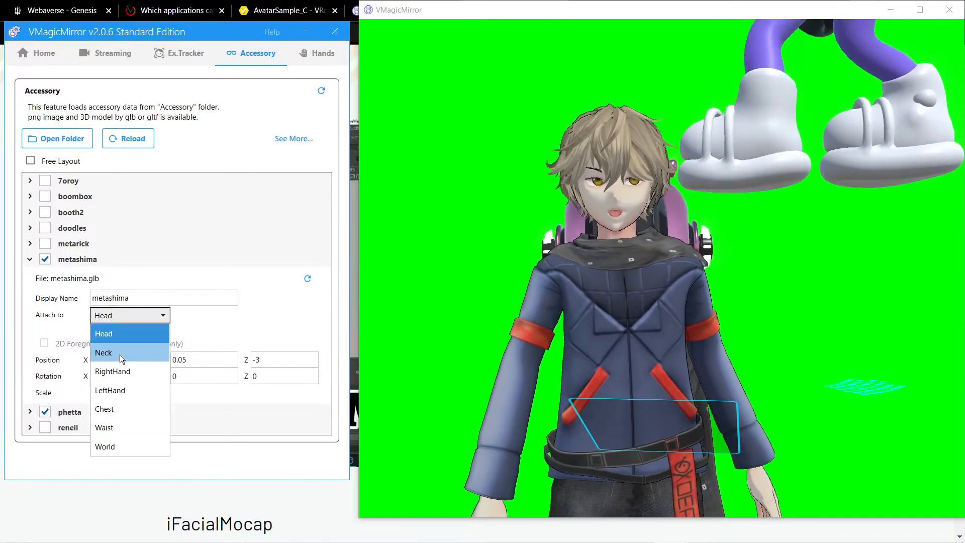
left_click(131, 446)
Step: Set metashima's Y position to 1 and its Y rotation to 180
double_click(202, 359)
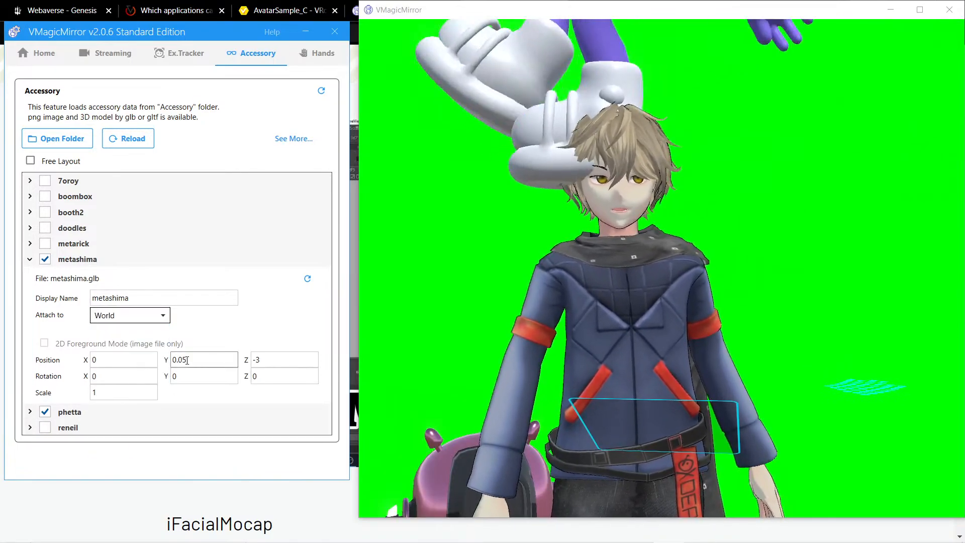
type("1")
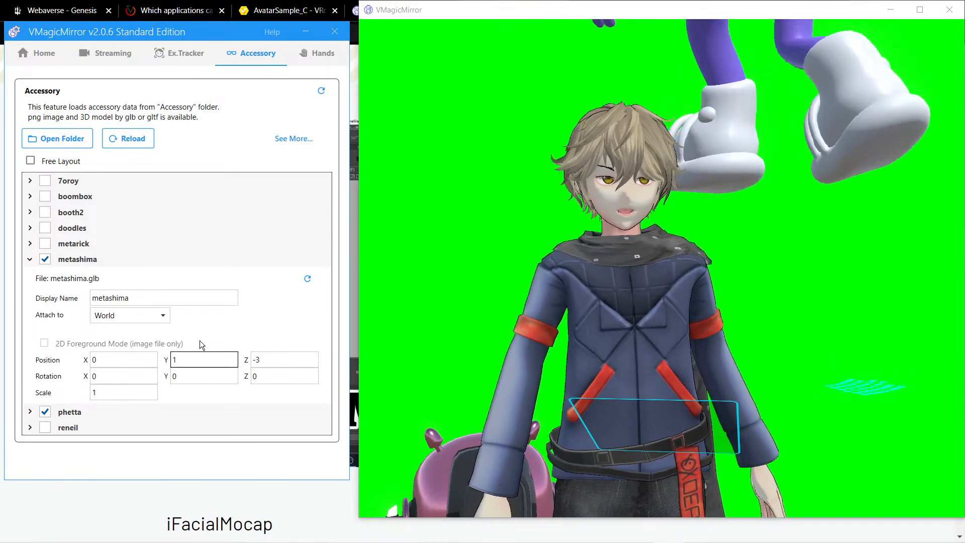
key("Tab")
left_click(212, 389)
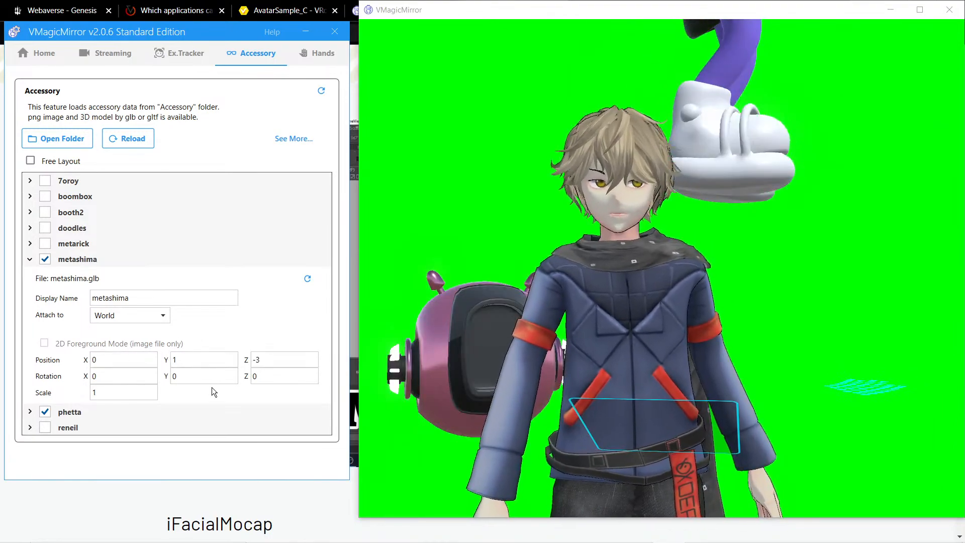
type("180")
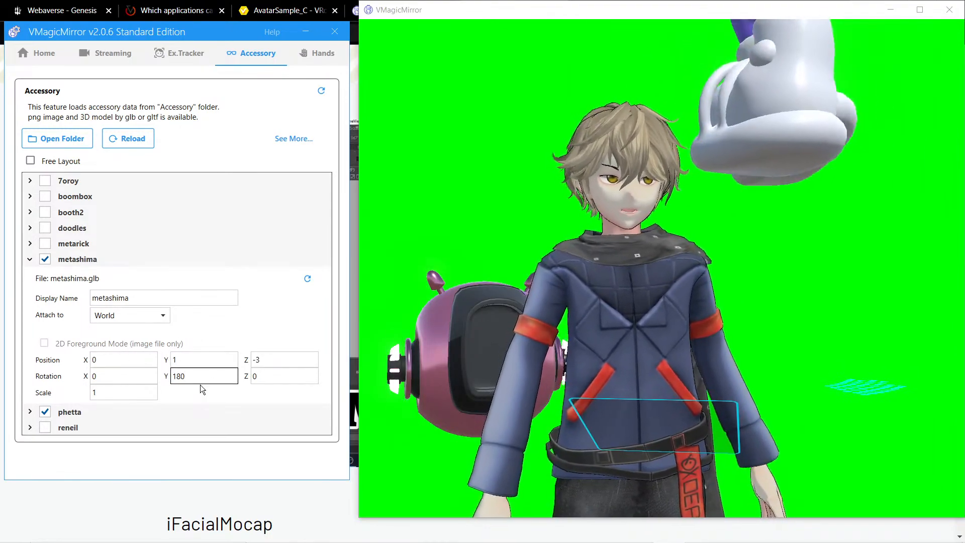
key("Tab")
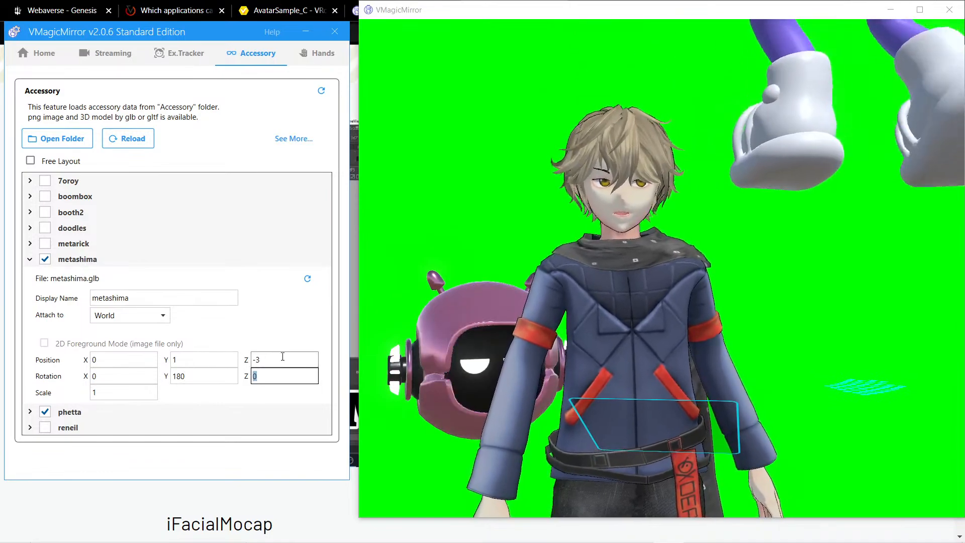
Step: Raise metashima by setting its Y position to 1.3 and finally to 2
left_click_drag(282, 358, 240, 352)
double_click(226, 355)
type("1.3")
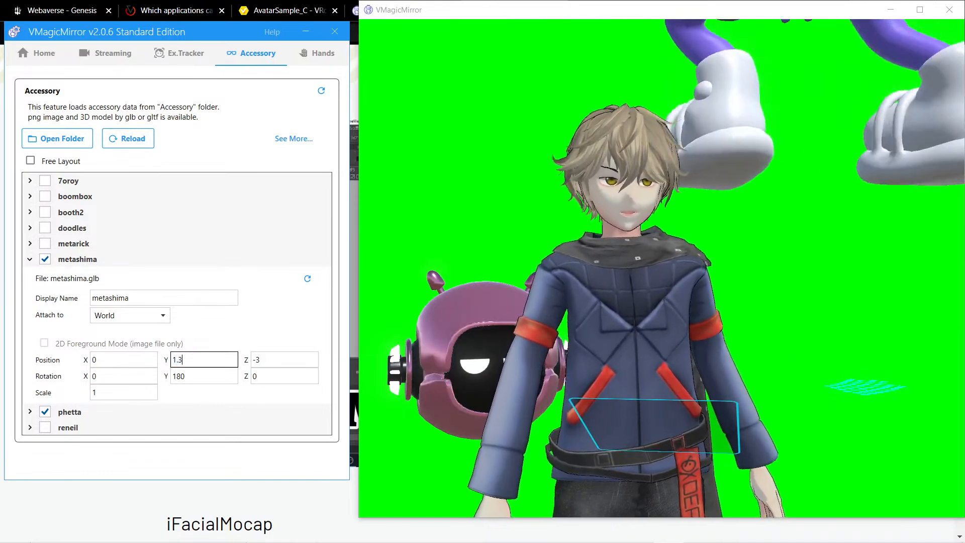
key("Tab")
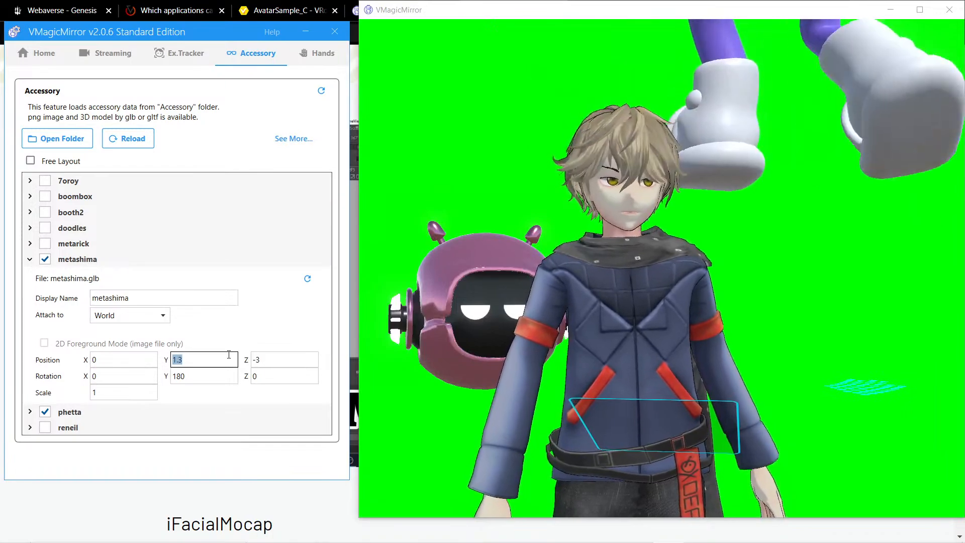
type("2")
key("Tab")
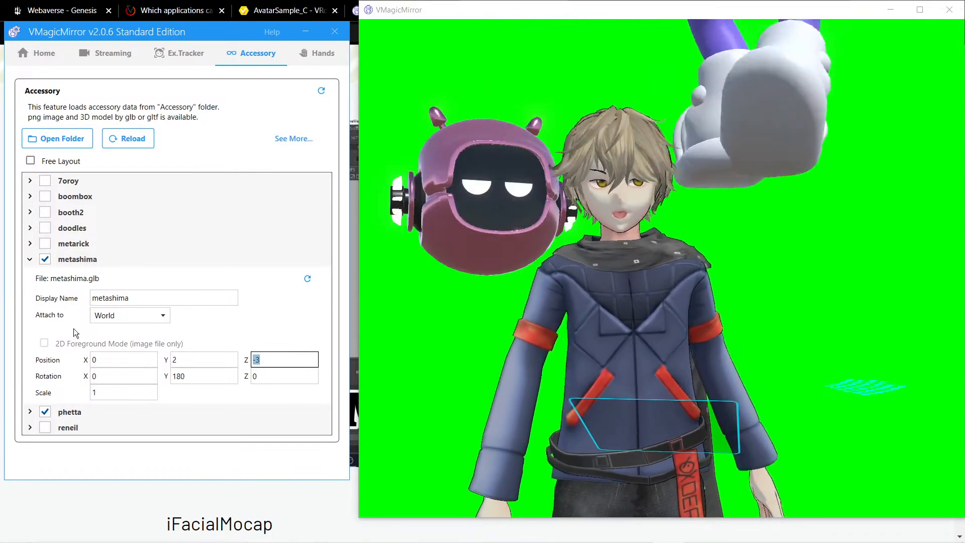
Step: Scale the metashima accessory to 0.75
left_click(130, 397)
type("0.75")
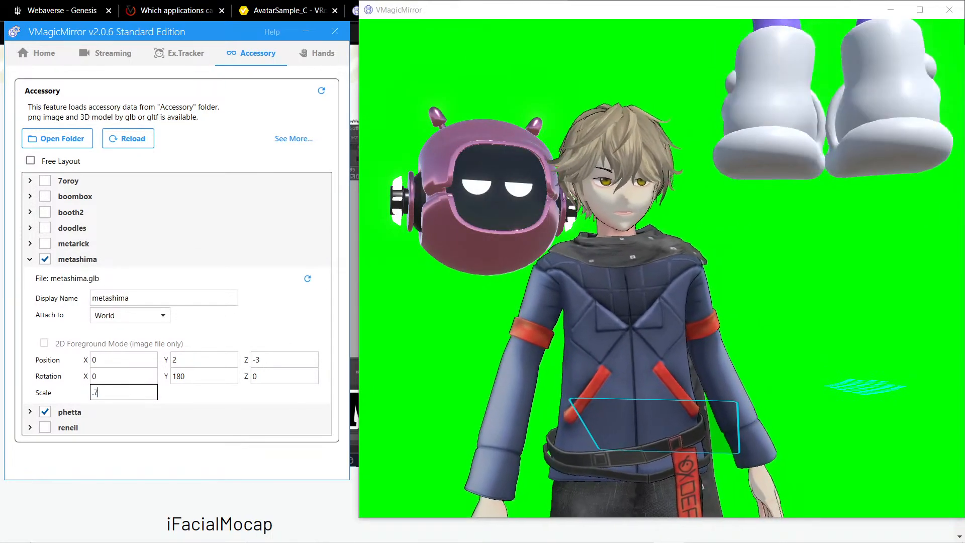
key("Tab")
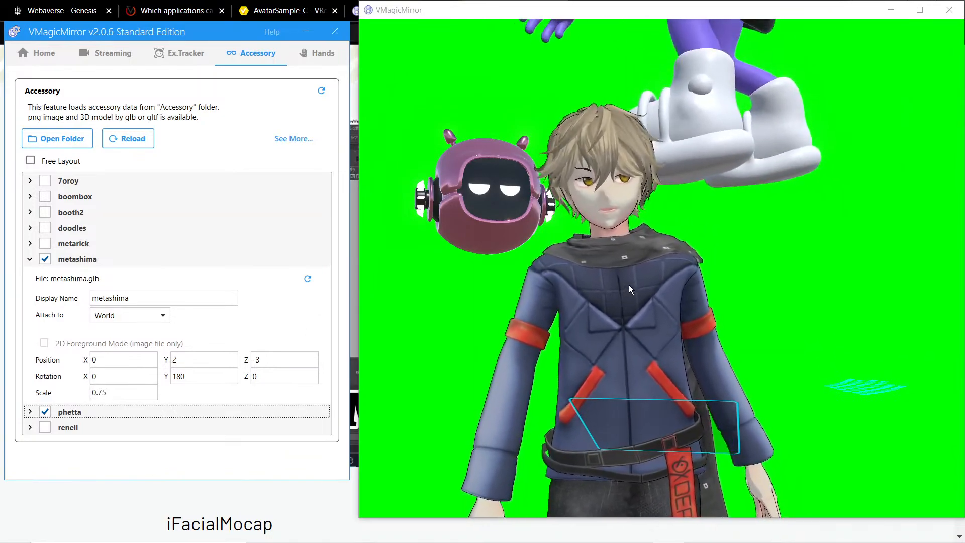
Step: Expand the phetta accessory's settings and set its Y position to 0, -2 and finally -1.5
left_click(95, 413)
scroll(185, 422, "down", 5)
double_click(215, 397)
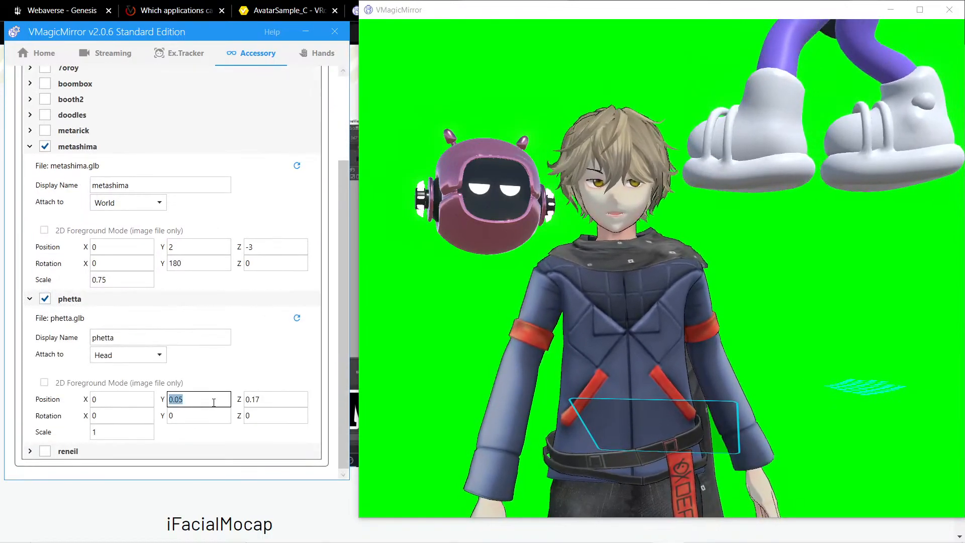
type("0")
key("Tab")
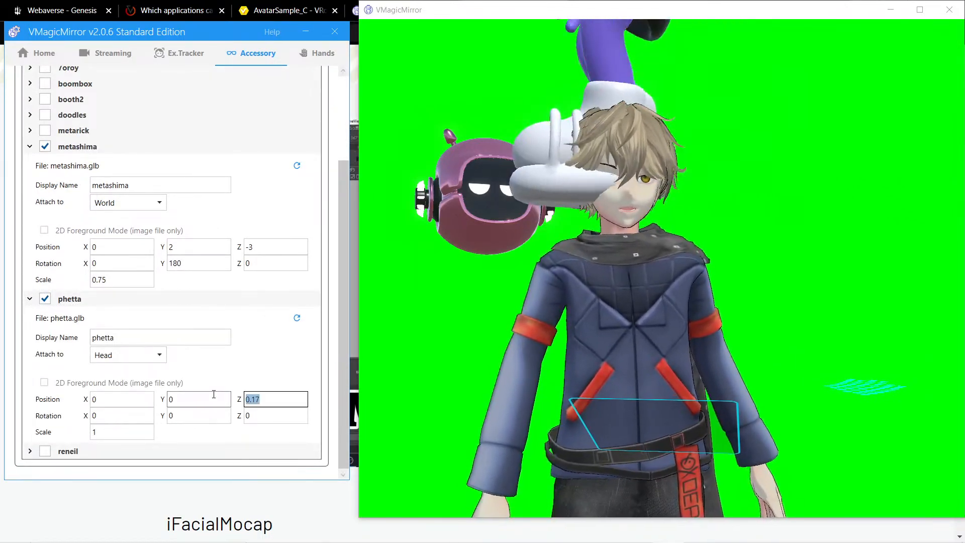
double_click(215, 398)
type("-")
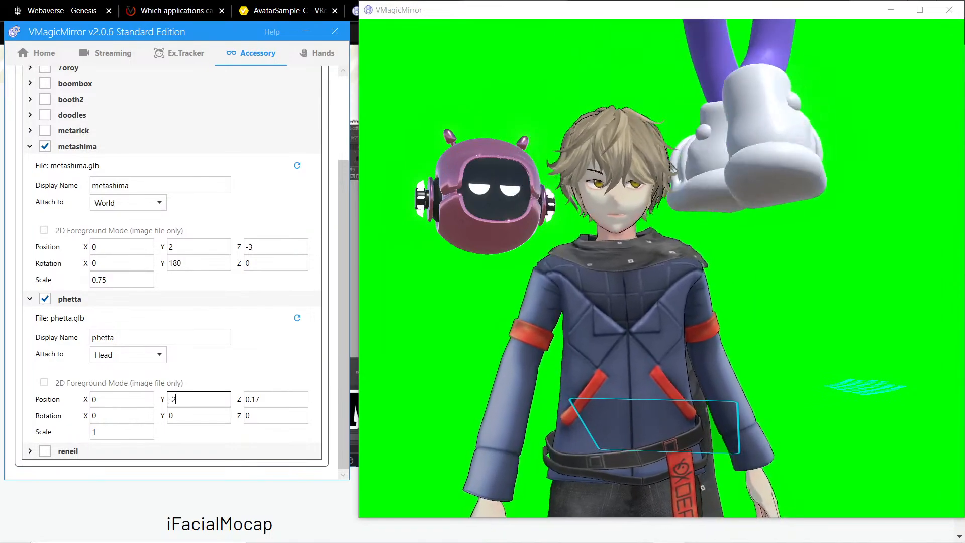
type("2")
key("Tab")
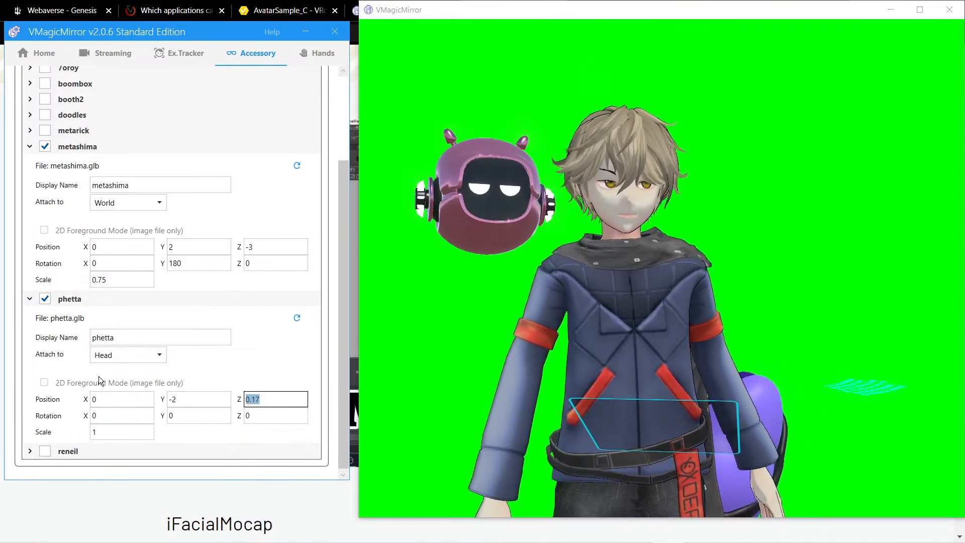
type("-1.5")
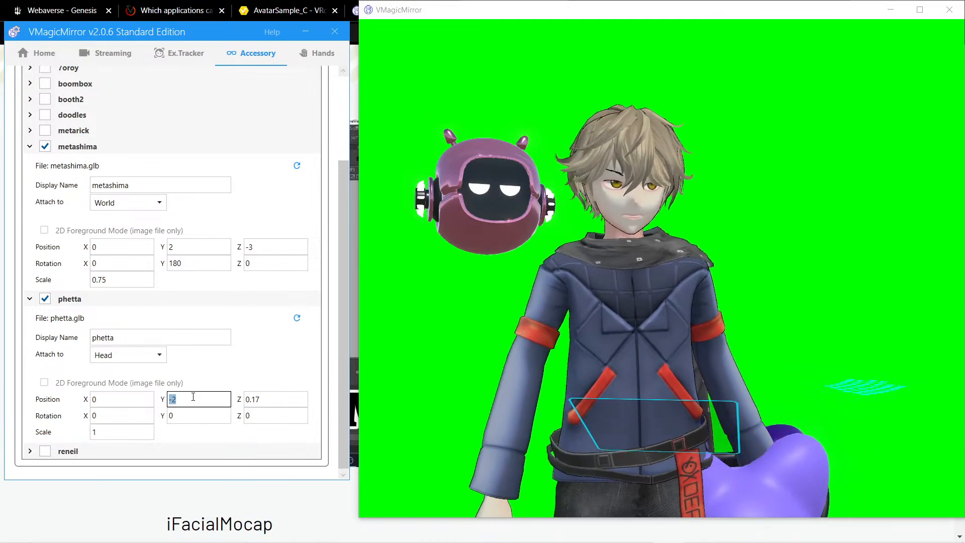
key("Tab")
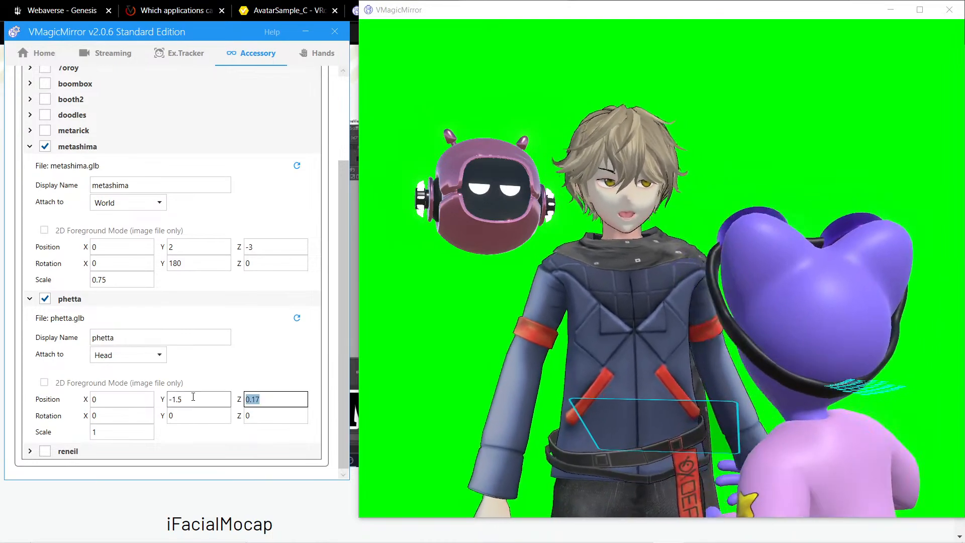
Step: Try Z positions of 180 and 0 for the phetta accessory
type("180")
key("Tab")
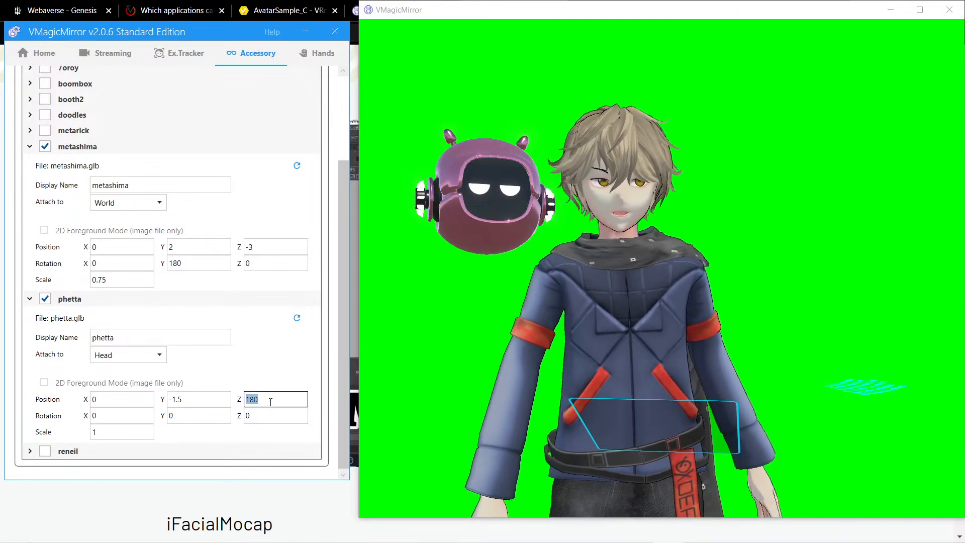
type("0")
key("Tab")
Step: Set phetta's Z position to -3 and its Y rotation to 180 so it faces forward
key("shift+Tab")
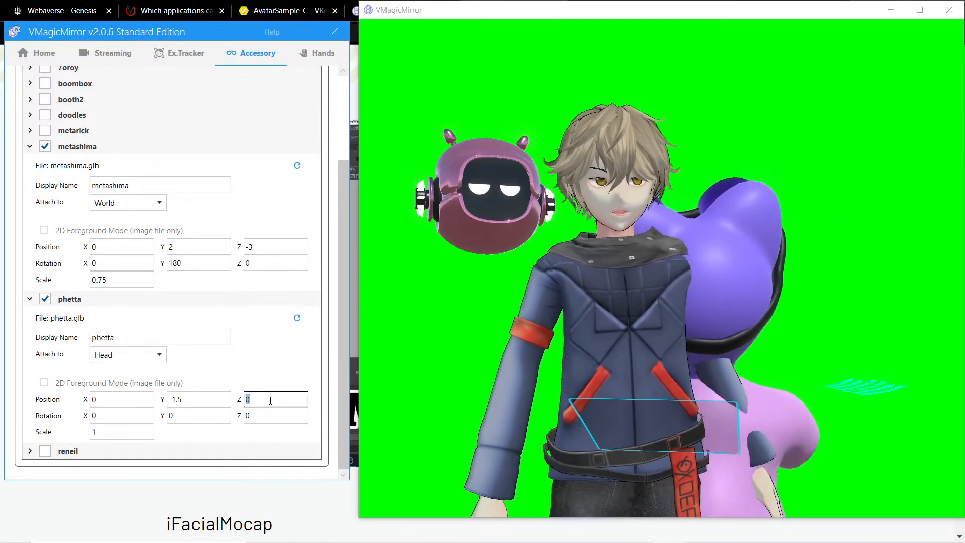
type("-3")
key("Tab")
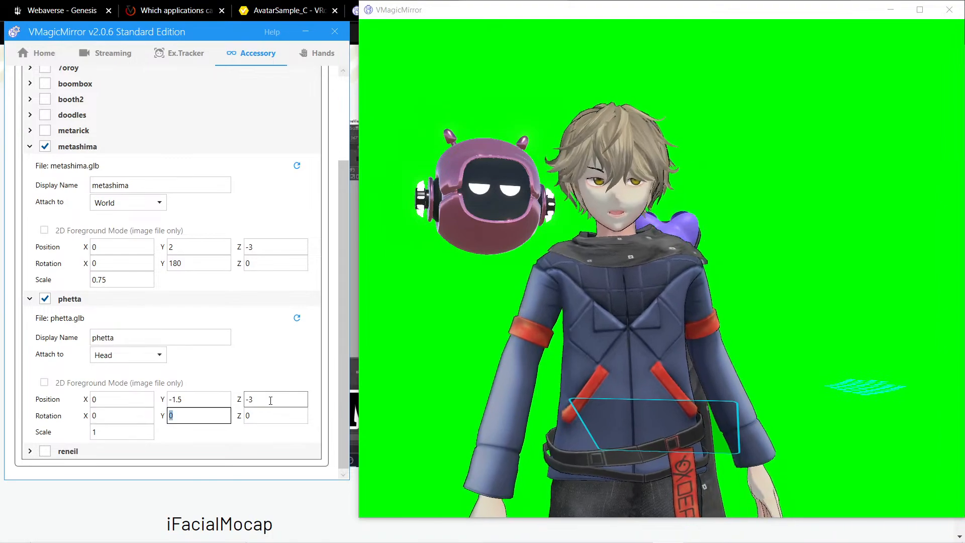
type("18")
key("Tab")
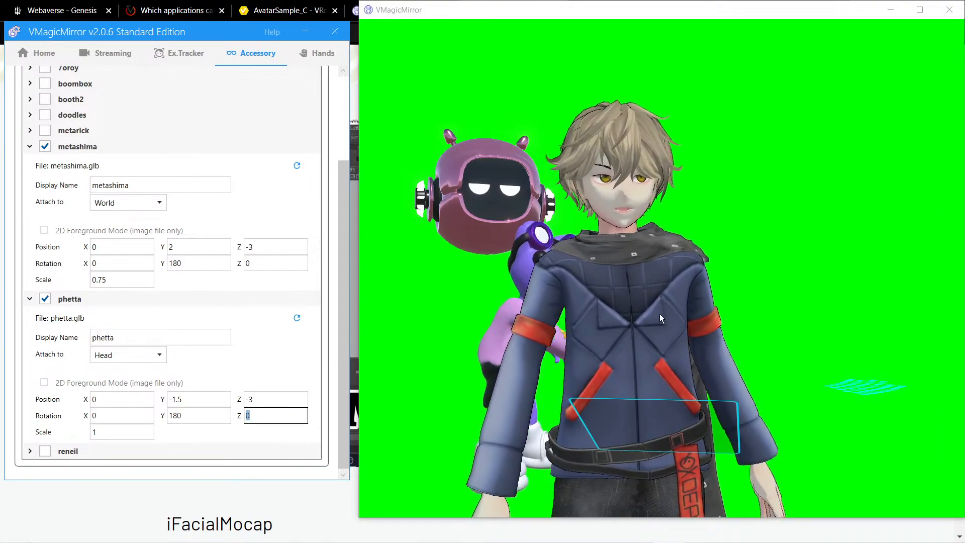
Step: Move phetta lower and farther back by setting its Y position to -1.7 and Z position to -5
double_click(199, 397)
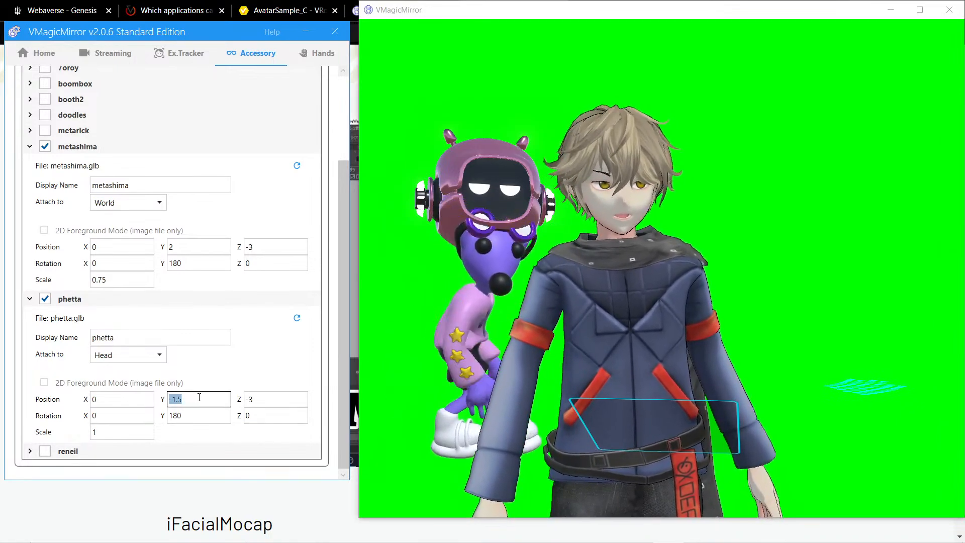
type("=-")
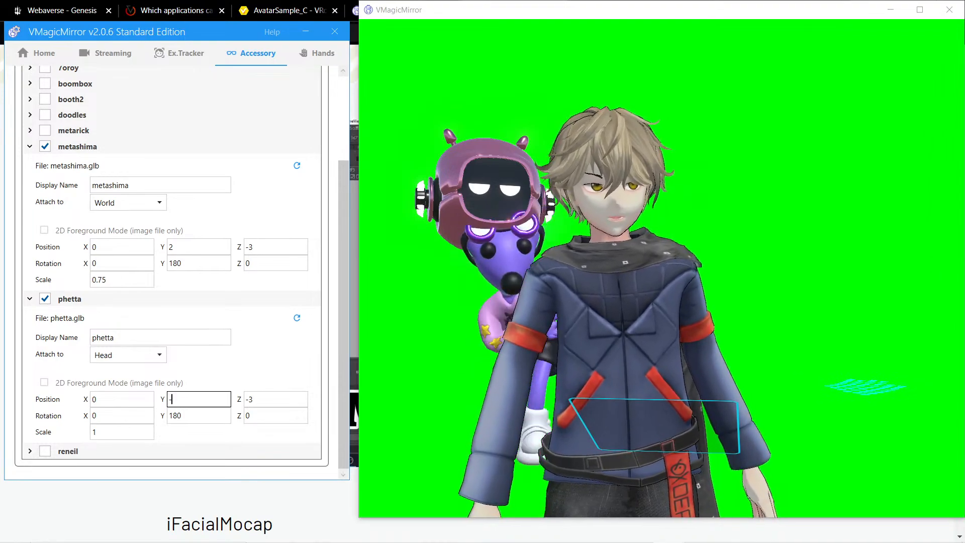
type("-1.7")
key("Tab")
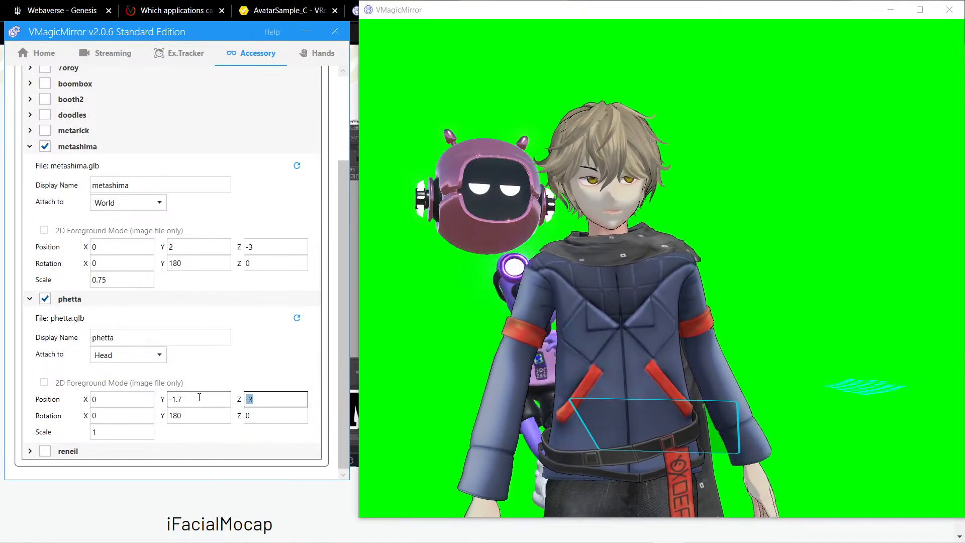
type("-")
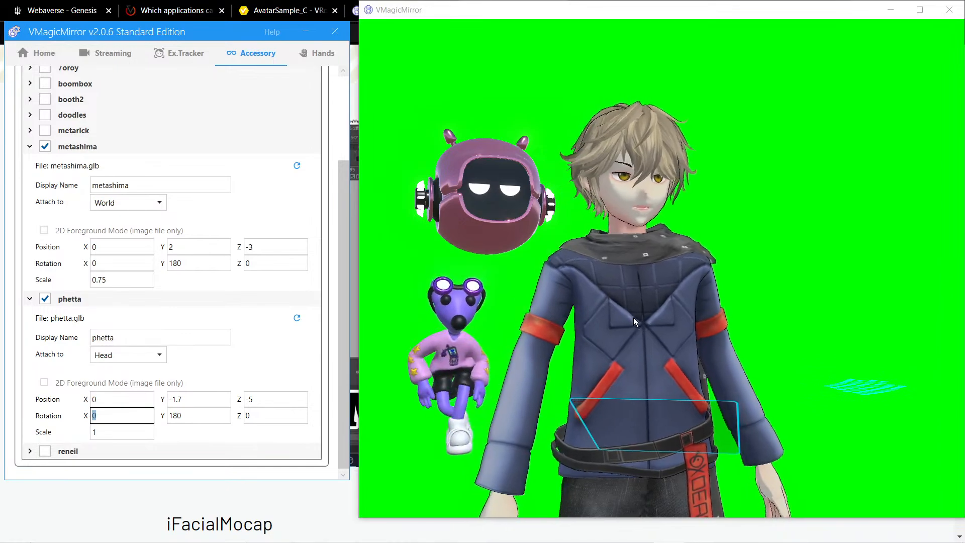
Step: Attach the phetta accessory to World and set its Y position to -1
left_click(114, 360)
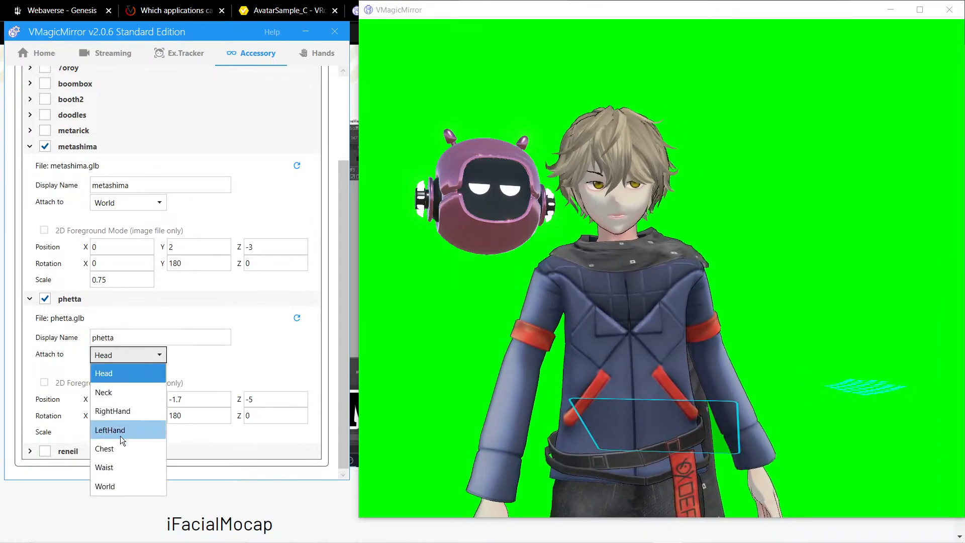
left_click(126, 485)
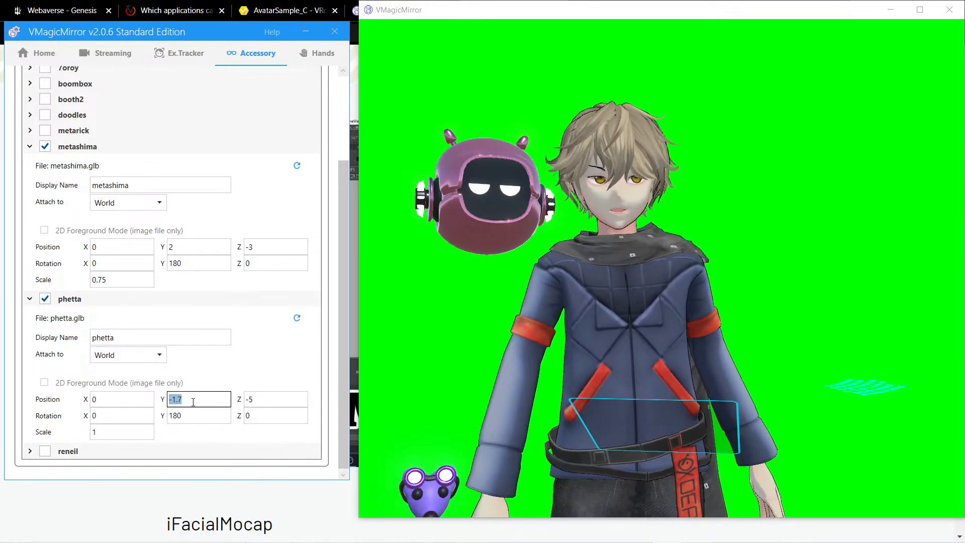
key("Tab")
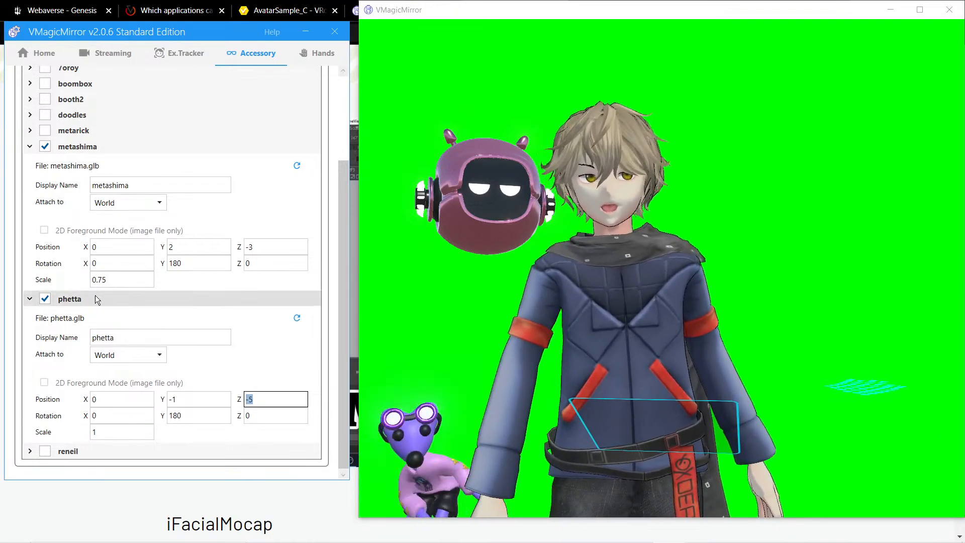
scroll(95, 297, "up", 3)
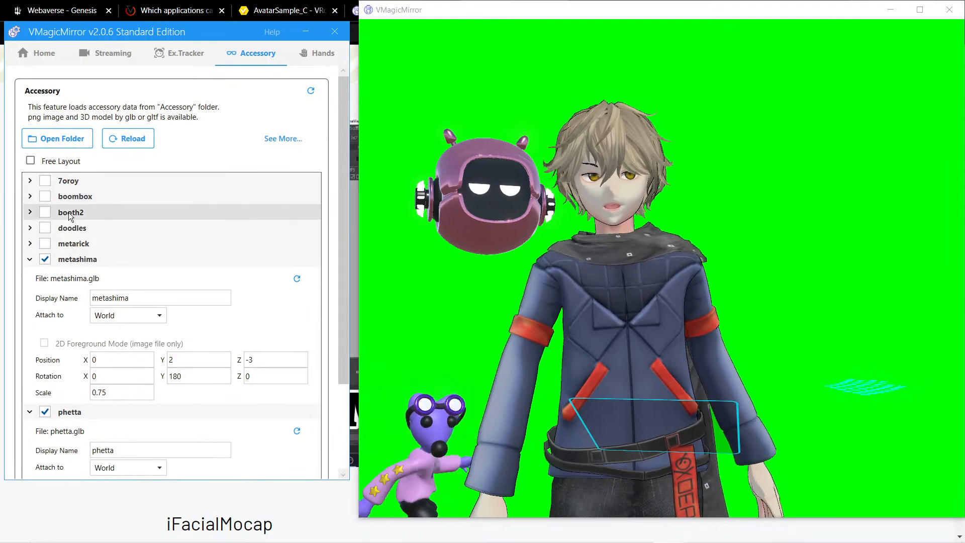
Step: Collapse the metashima and phetta accessory settings and bring up the hand tracking options
left_click(33, 259)
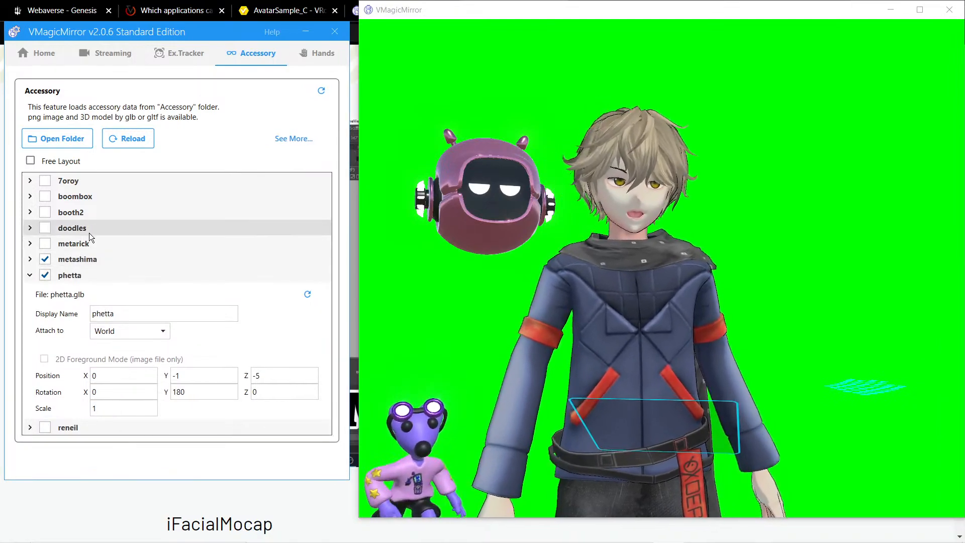
left_click(29, 275)
left_click(303, 53)
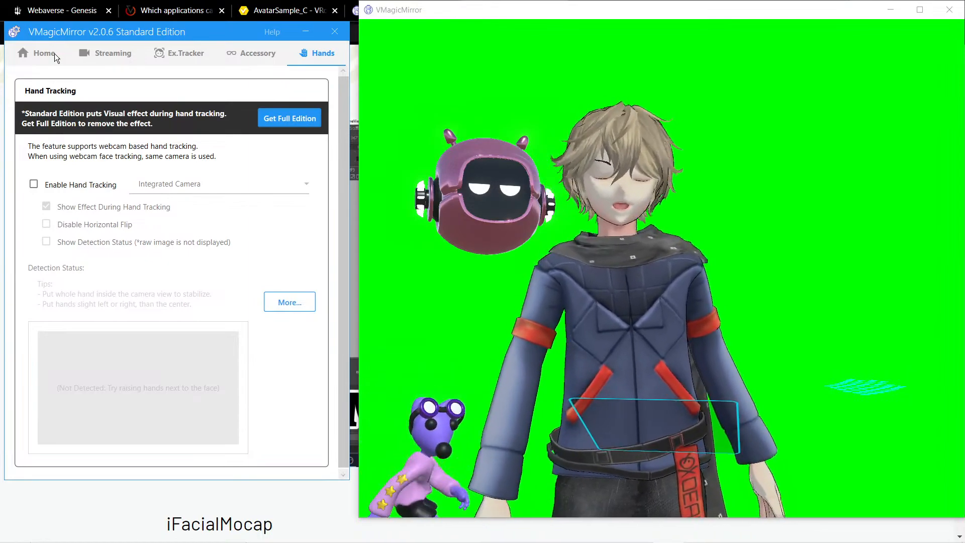
Step: Try the transparent window setting to preview the avatar and accessories over the browser page with the control window hidden
left_click(96, 53)
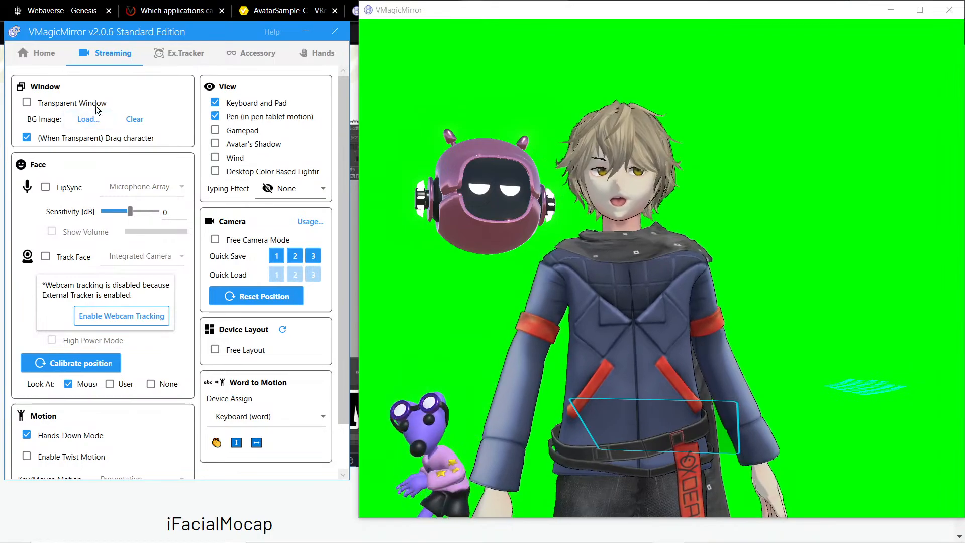
left_click(96, 106)
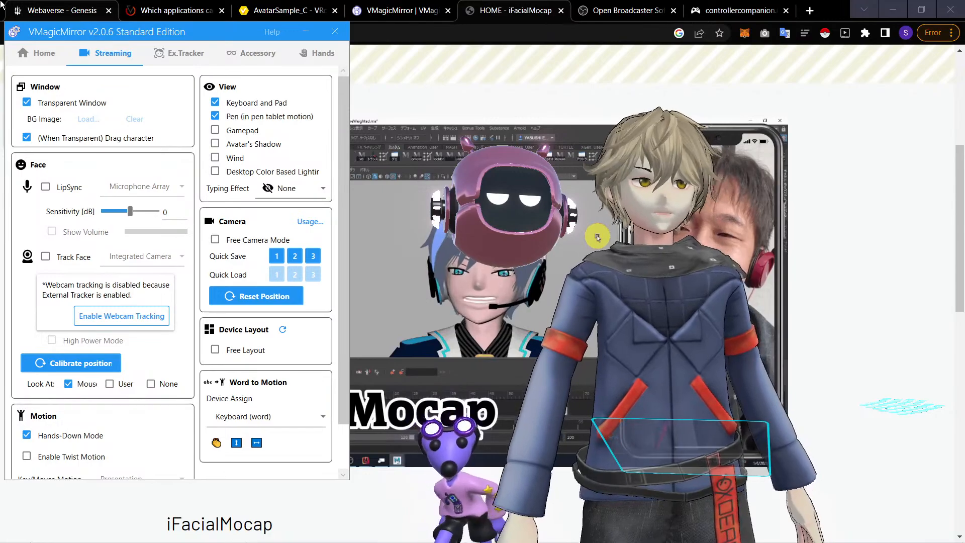
left_click(305, 32)
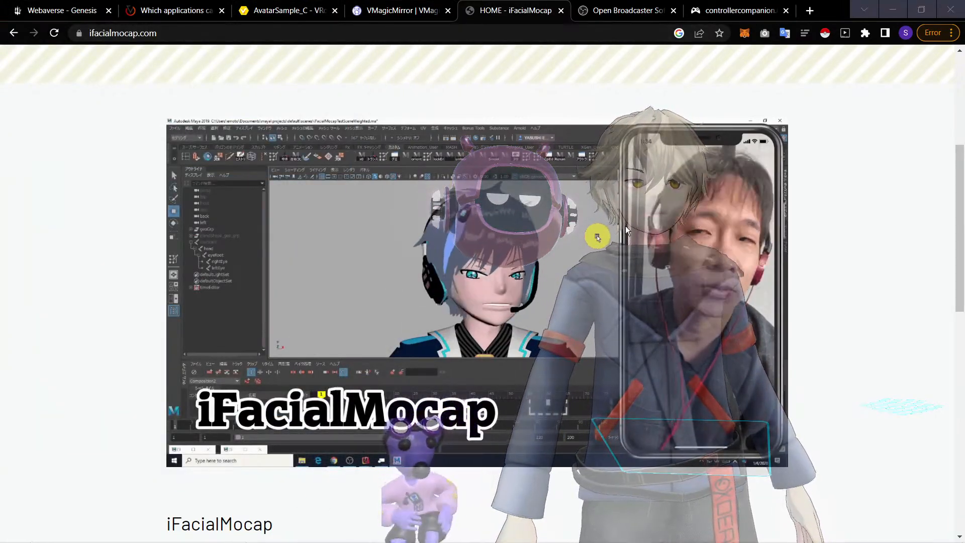
key("alt+Tab")
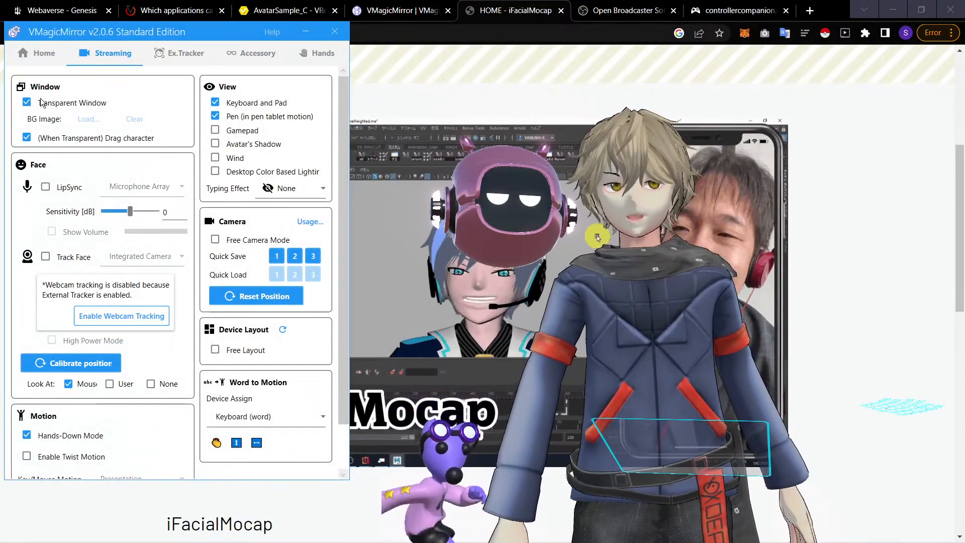
left_click(27, 102)
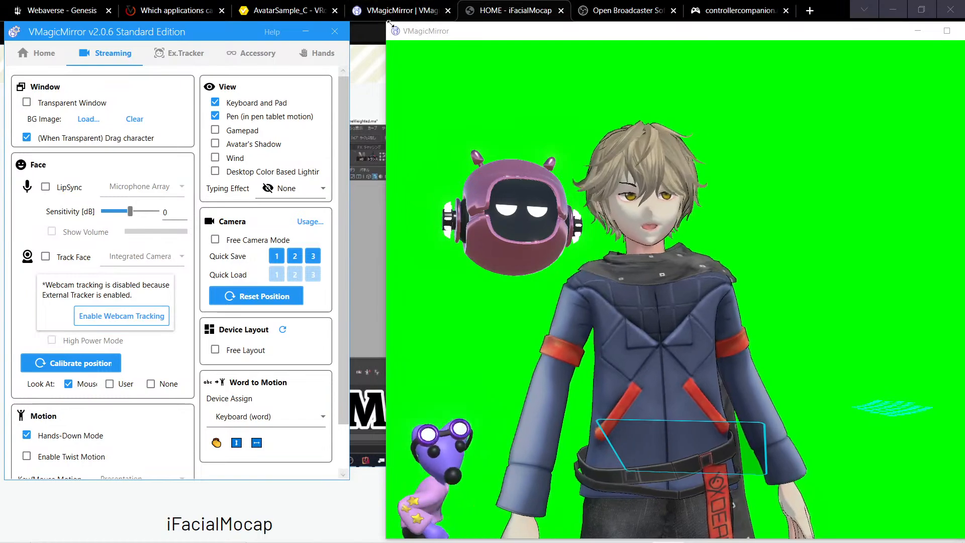
Step: Shrink the avatar window, turn on its transparent background and move the avatar to the desktop's lower-right corner
left_click_drag(387, 22, 562, 237)
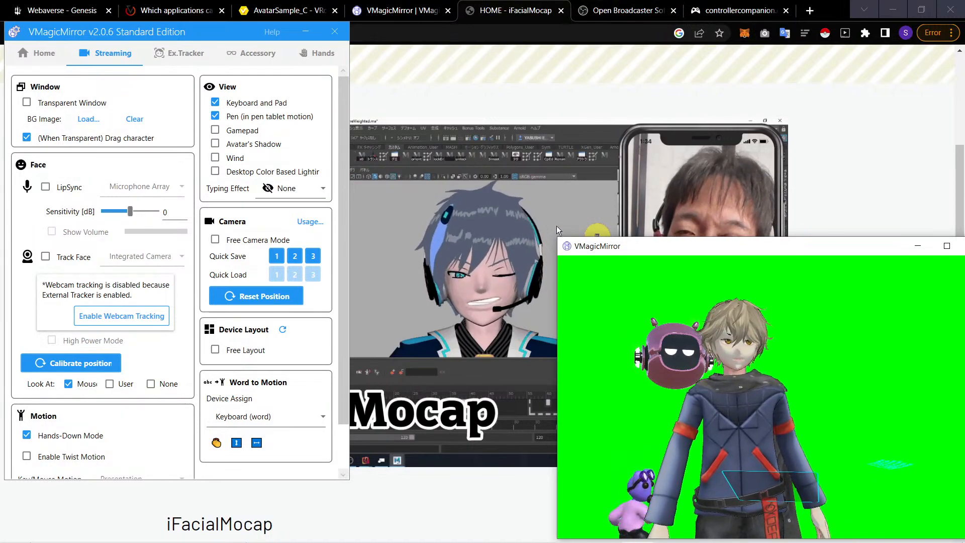
left_click(50, 108)
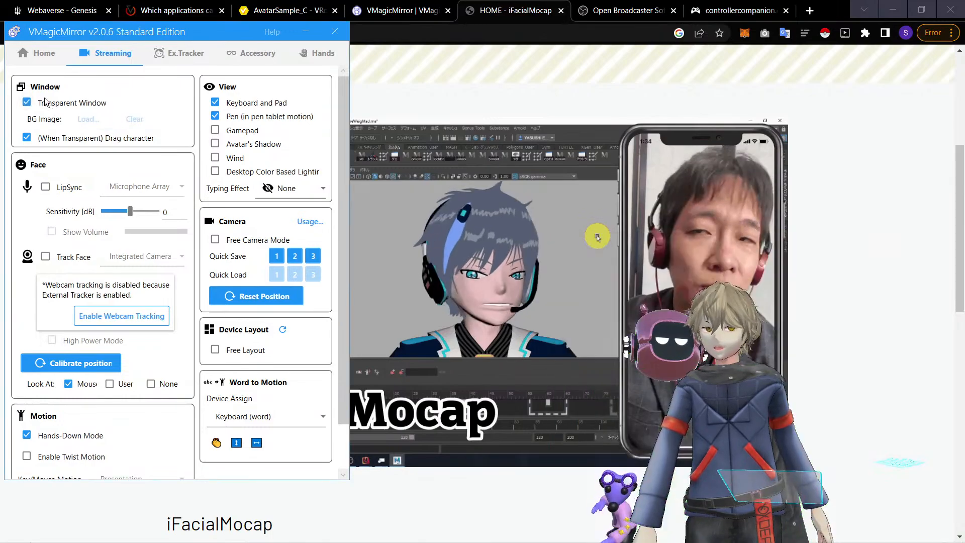
left_click_drag(691, 418, 883, 437)
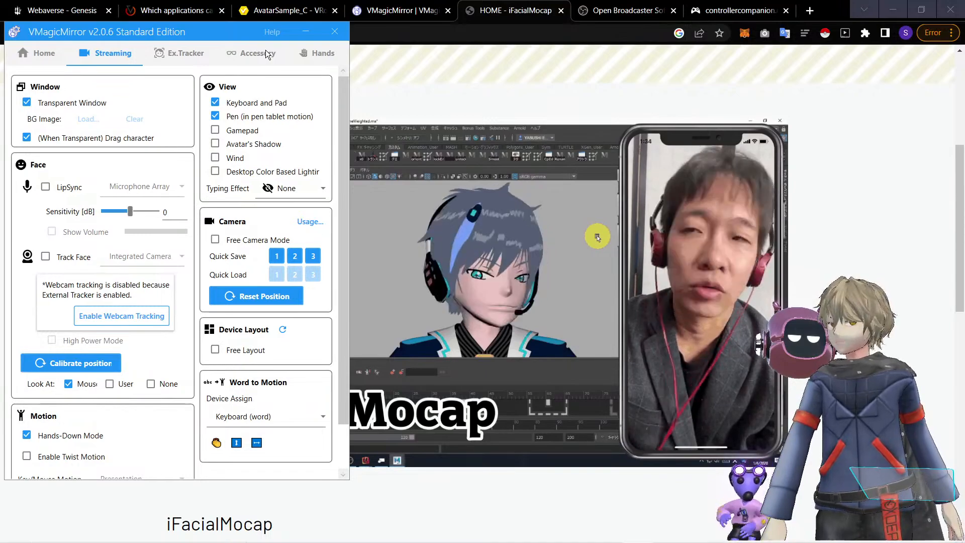
Step: Switch to OBS, look over its general and stream settings, and return to the desktop
left_click(56, 53)
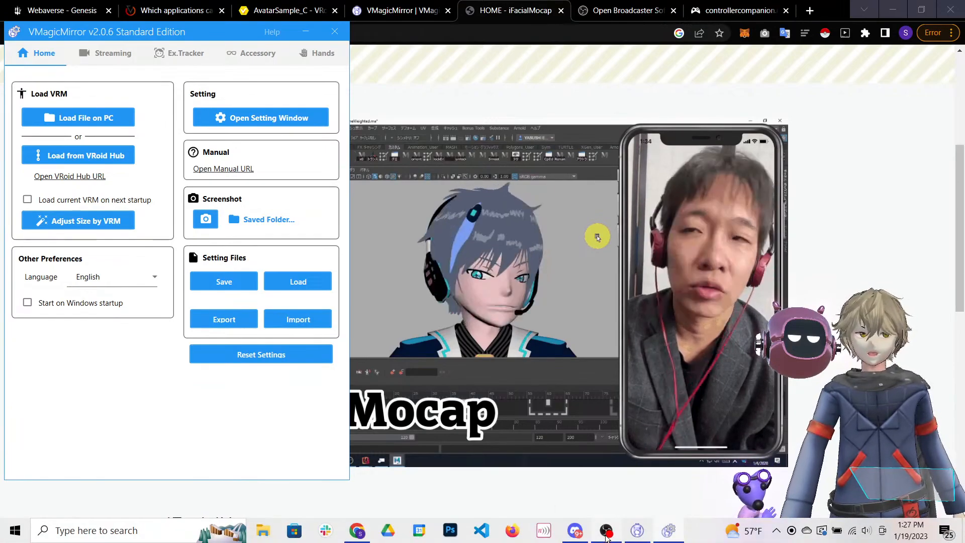
left_click(605, 533)
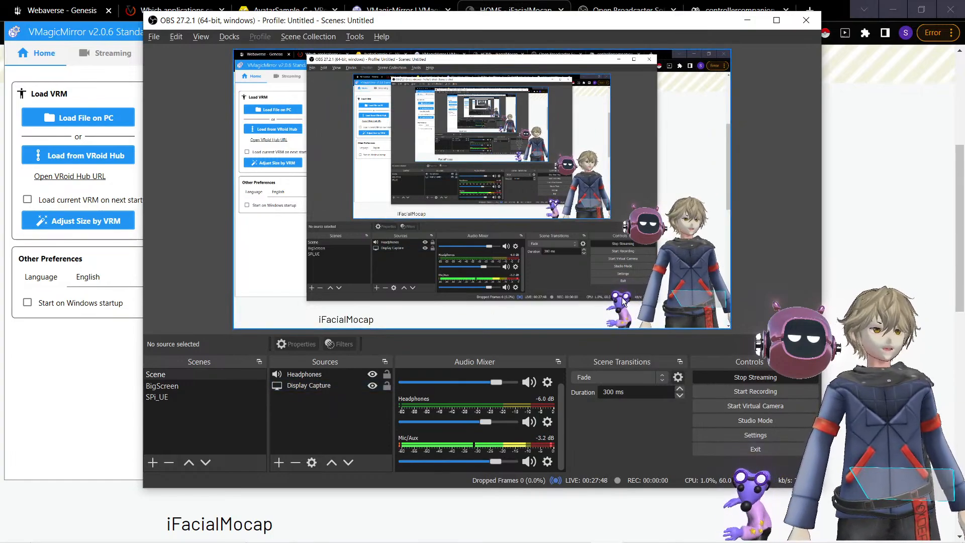
left_click(741, 439)
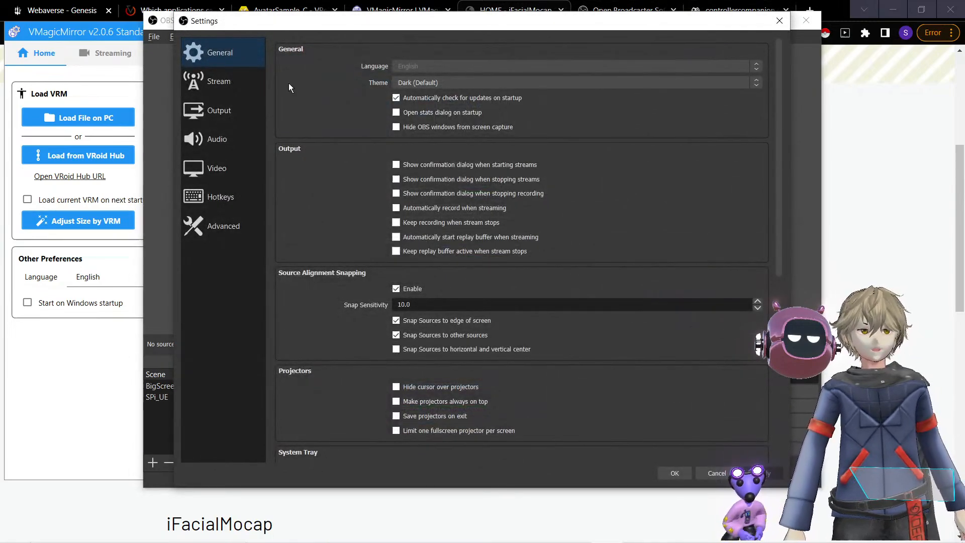
left_click(243, 77)
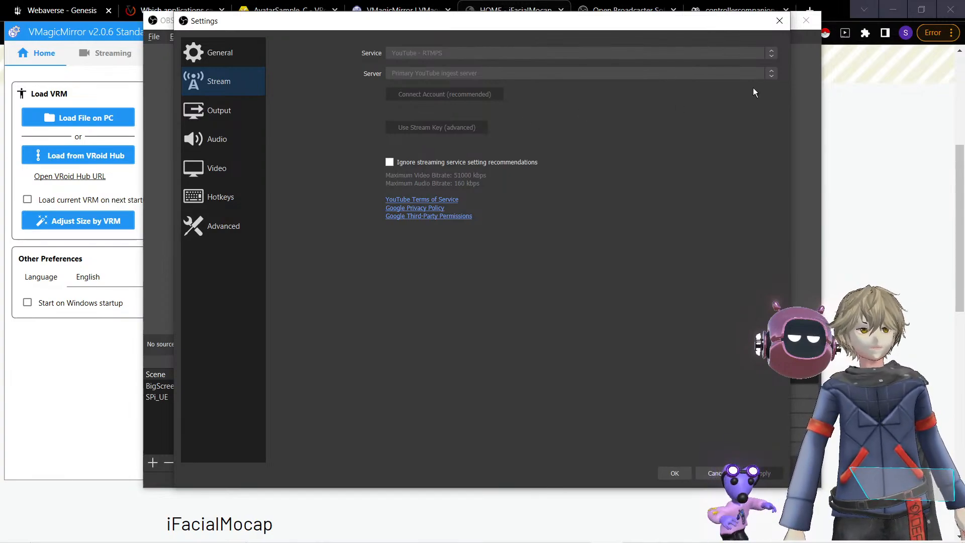
left_click(780, 22)
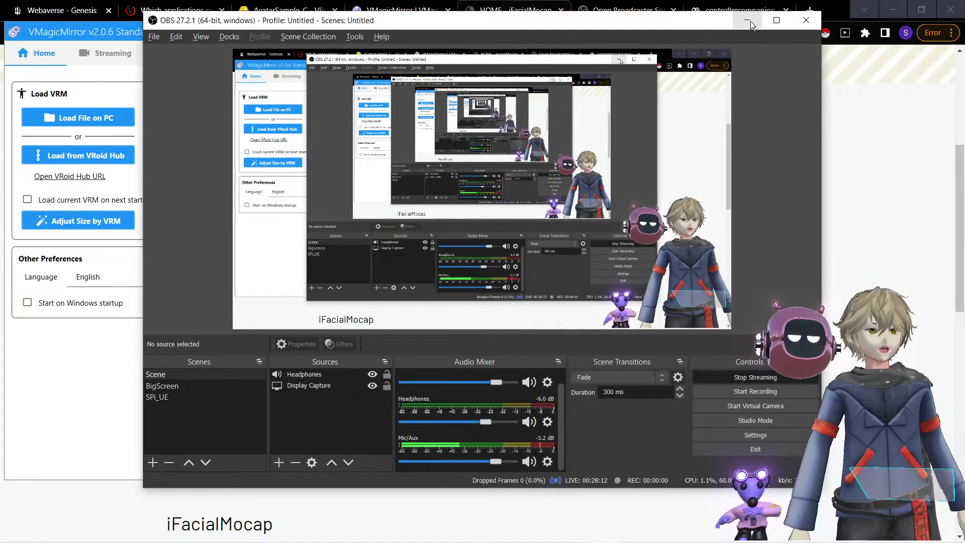
left_click(749, 21)
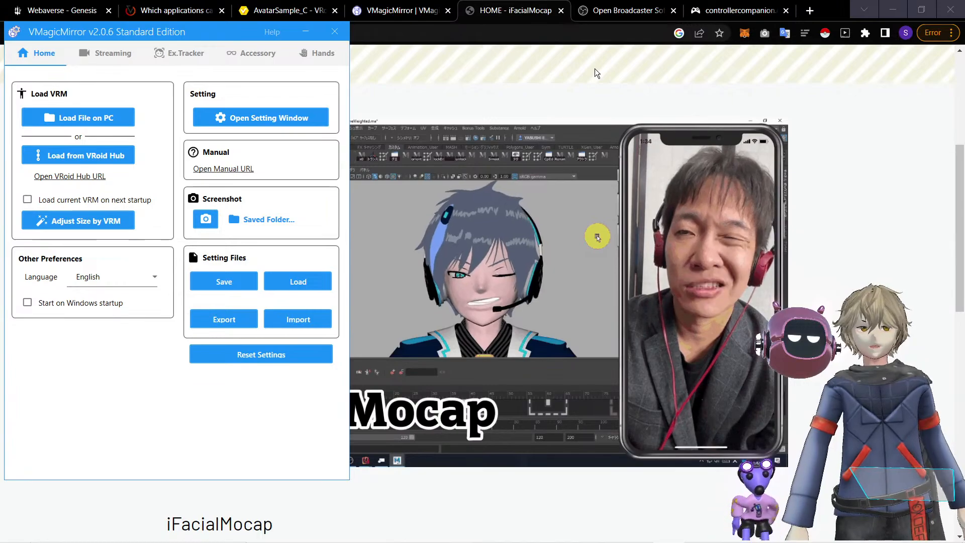
Step: Hide the VMagicMirror control window and show the OBS Studio and Controller Companion websites in the browser
left_click(339, 35)
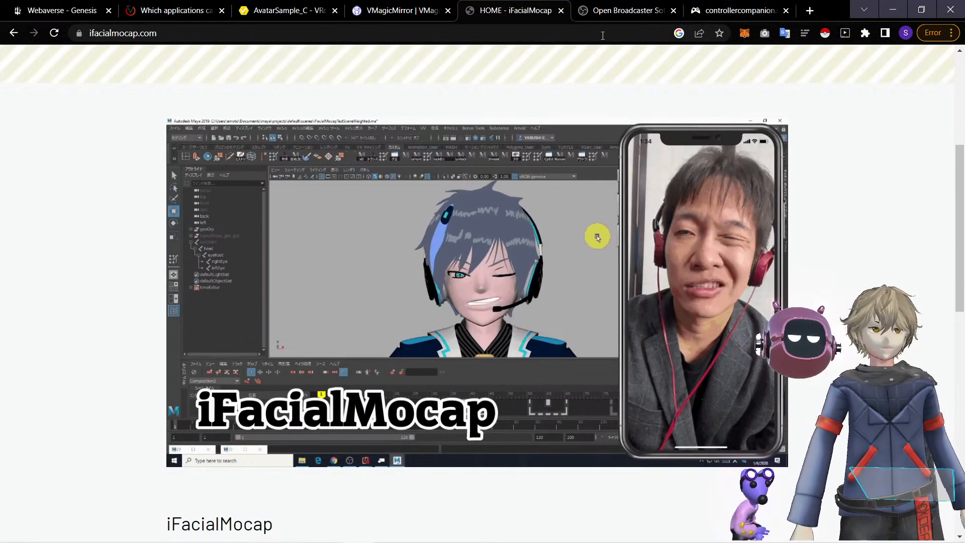
left_click(607, 13)
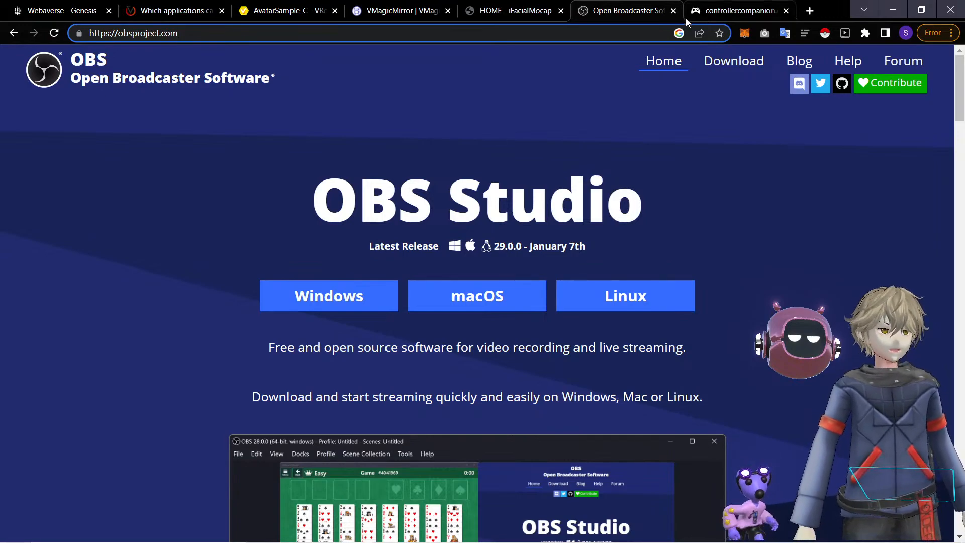
left_click(706, 12)
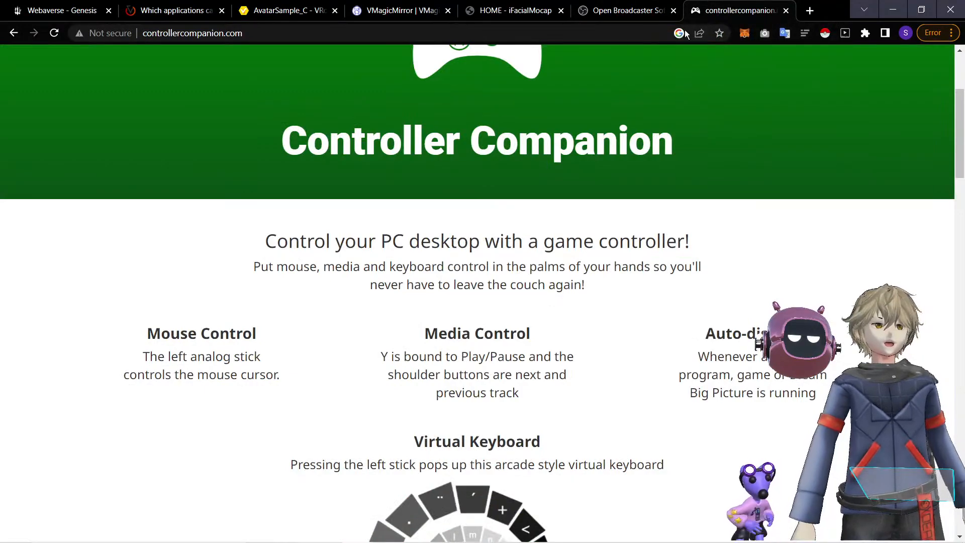
scroll(656, 102, "up", 4)
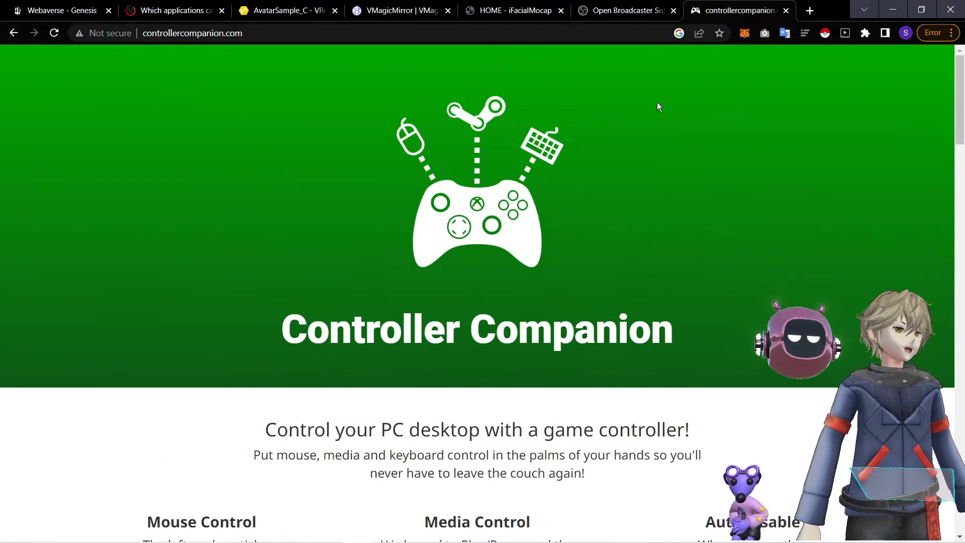
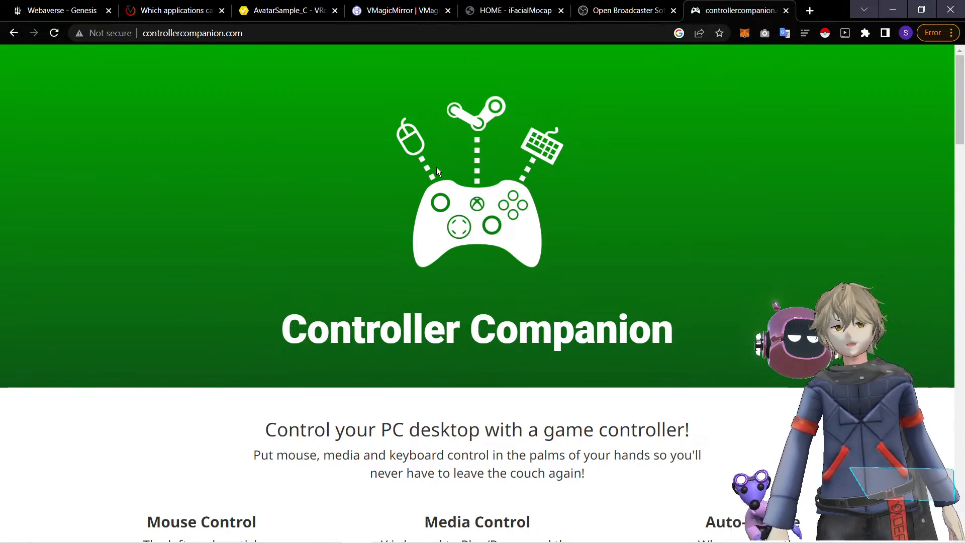
Step: Look through the Controller Companion page's features, demonstration videos and itch.io and Steam store options
scroll(440, 160, "down", 6)
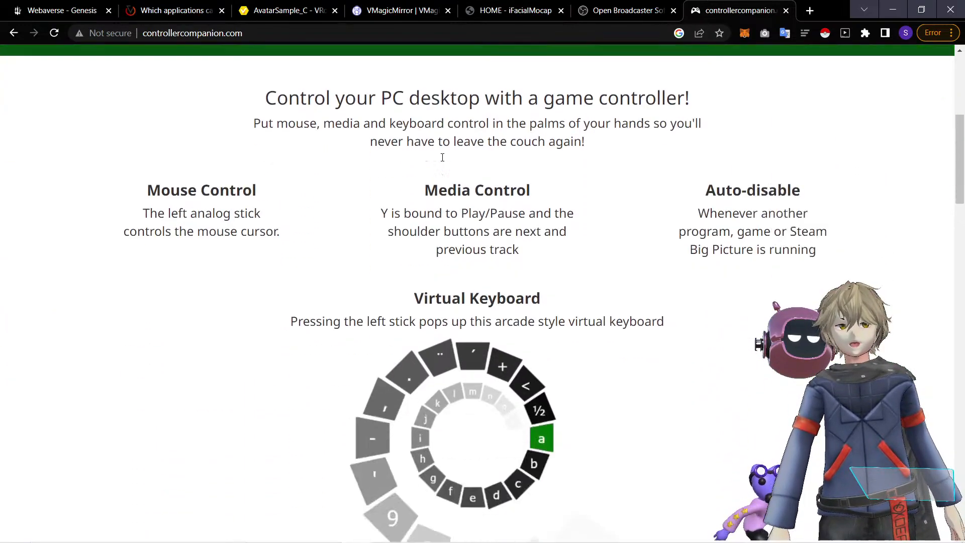
scroll(442, 157, "down", 20)
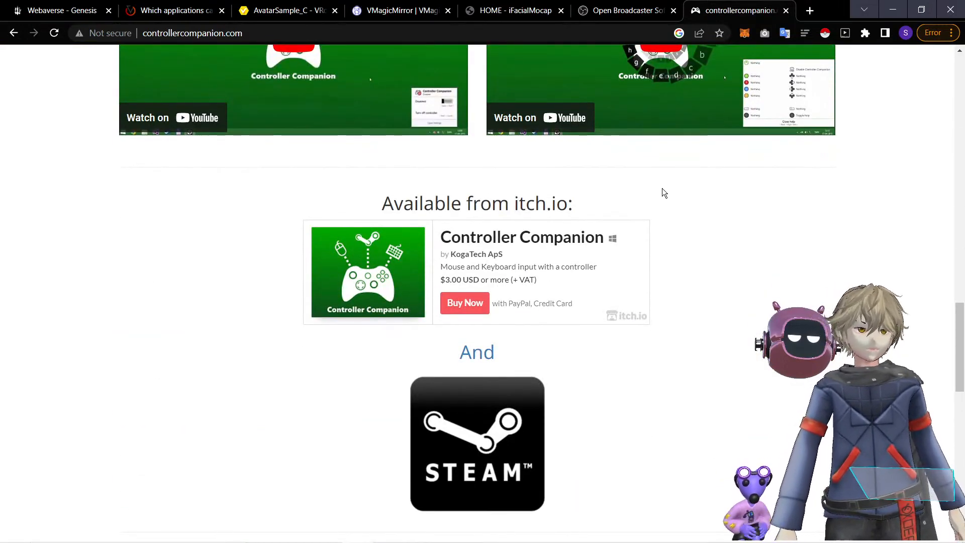
scroll(650, 177, "up", 2)
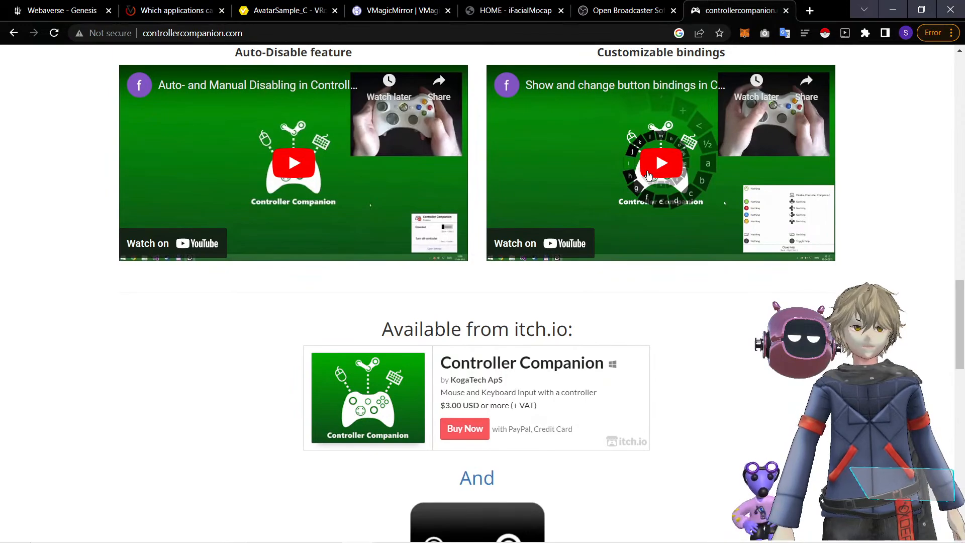
scroll(649, 175, "up", 1)
scroll(649, 175, "up", 12)
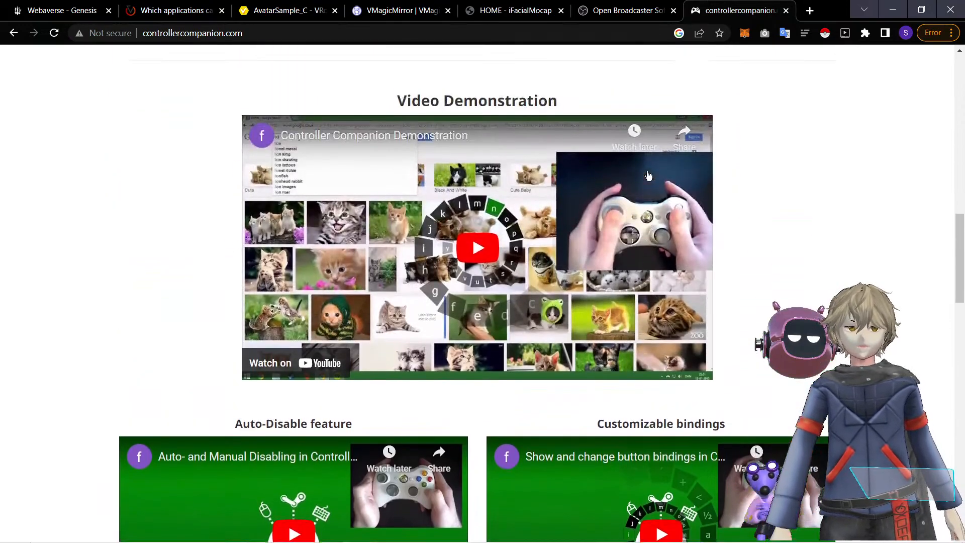
scroll(648, 174, "up", 8)
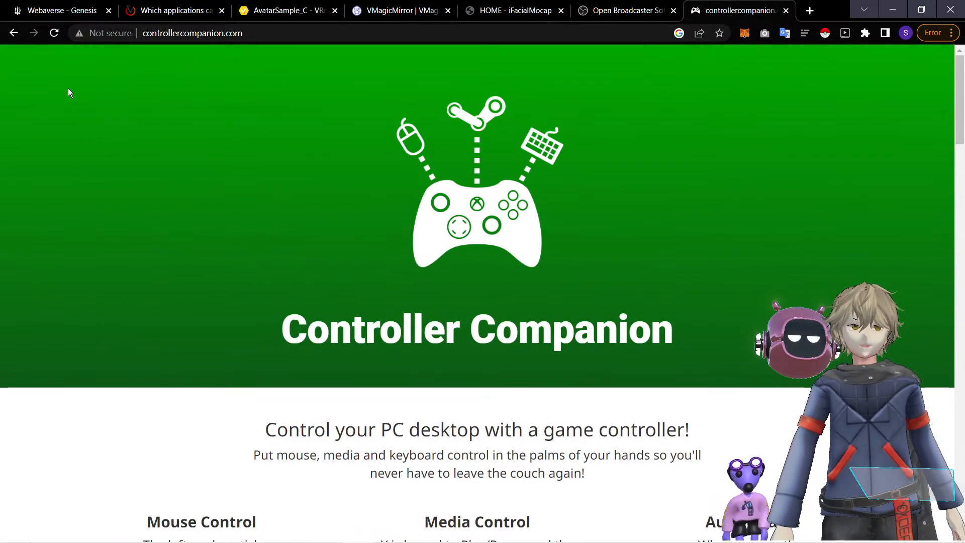
Step: Find the installed Controller Companion app with the search term "control" and launch it
key("super")
type("control")
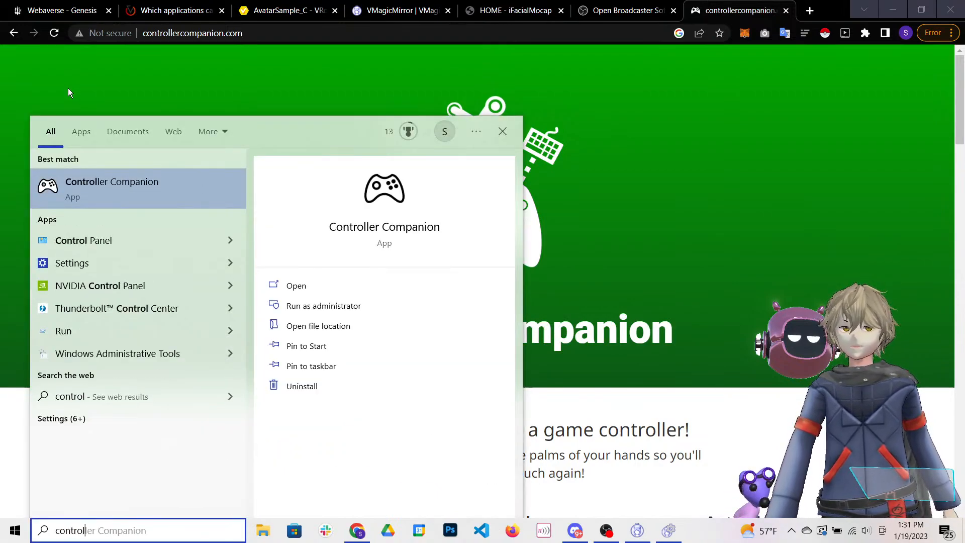
key("Return")
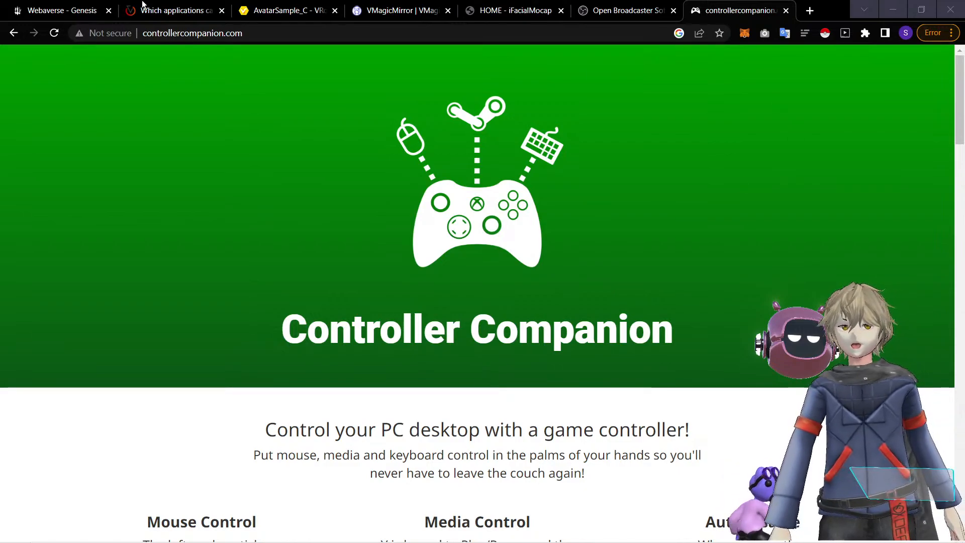
Step: Launch the Webaverse alpha app from the Webaverse homepage and close the homepage
left_click(47, 15)
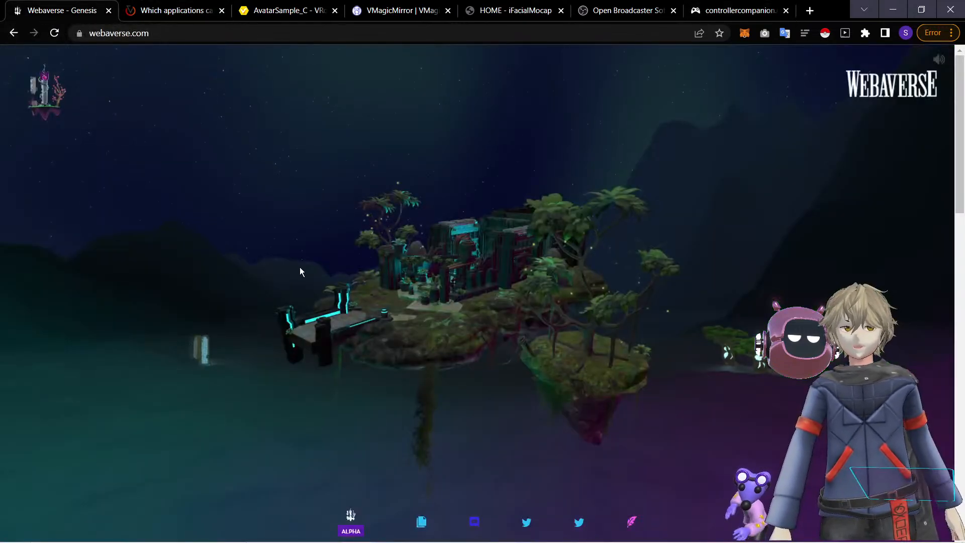
left_click(351, 520)
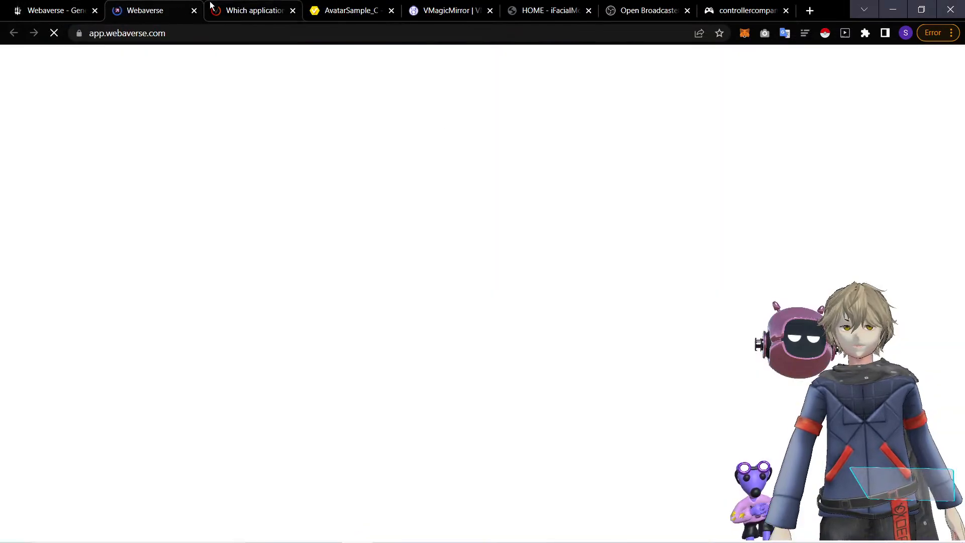
left_click(95, 10)
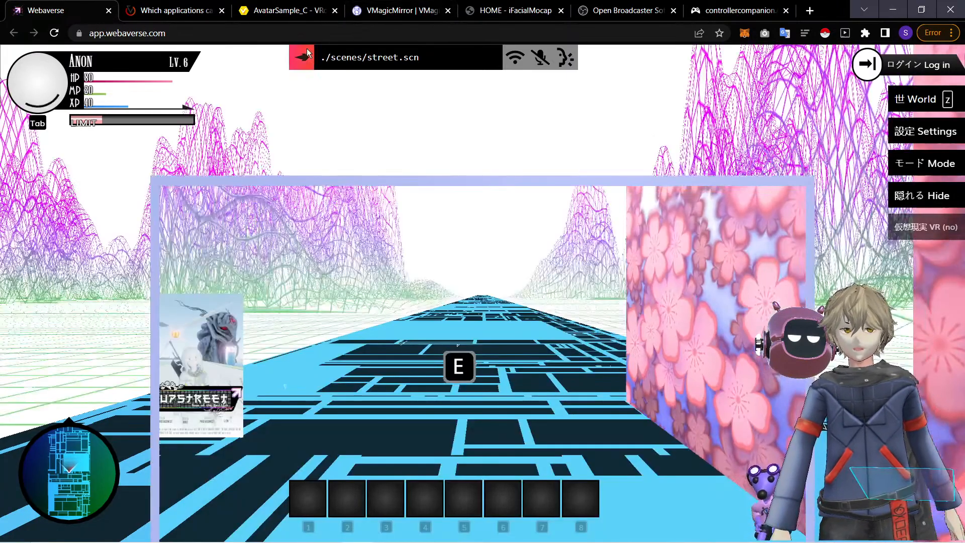
Step: Load the treehouse.scn scene in Webaverse, enter its controls and zoom out to a third-person view of the character
left_click(308, 53)
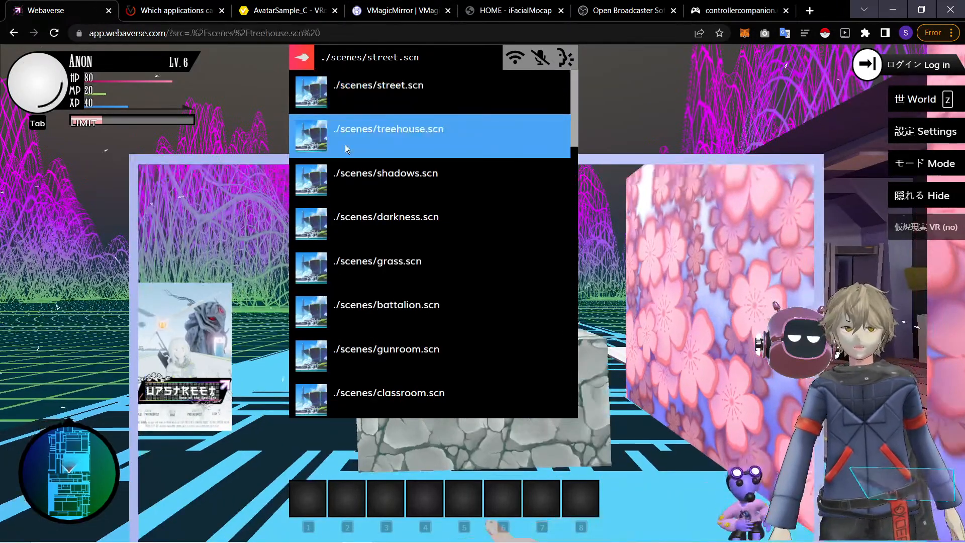
left_click(345, 144)
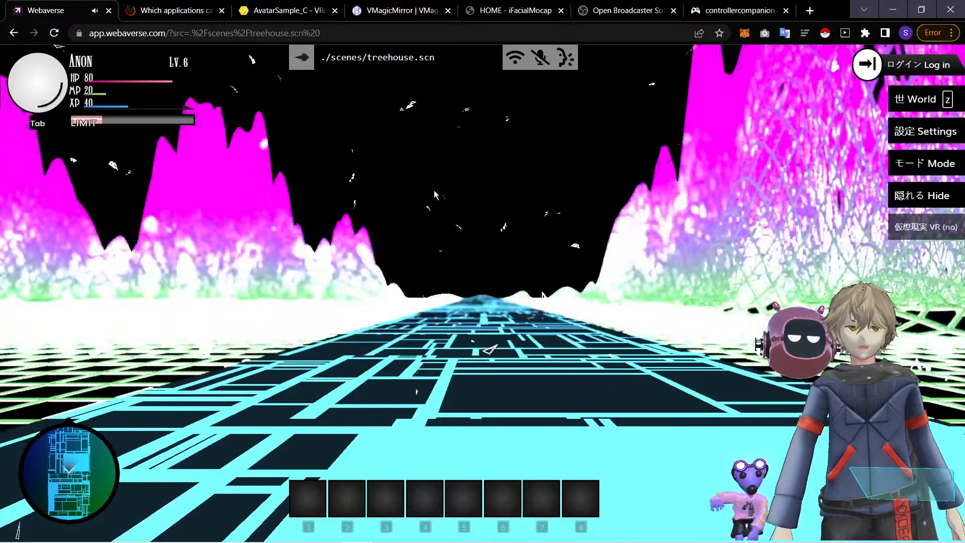
left_click(435, 195)
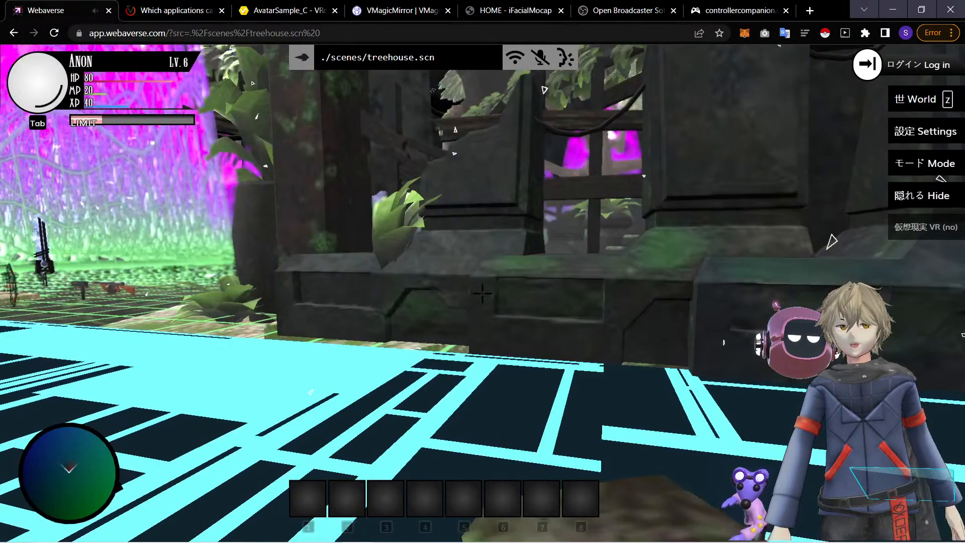
scroll(483, 293, "down", 3)
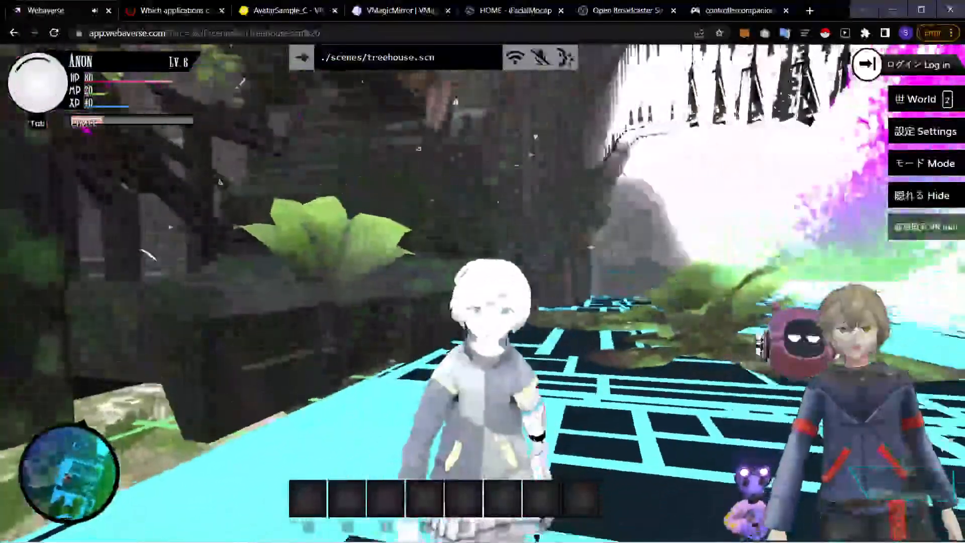
Step: Bring Drake_hacker_v8_Guilty.vrm from the Downloads folder into the Webaverse scene to upload it
scroll(483, 293, "up", 3)
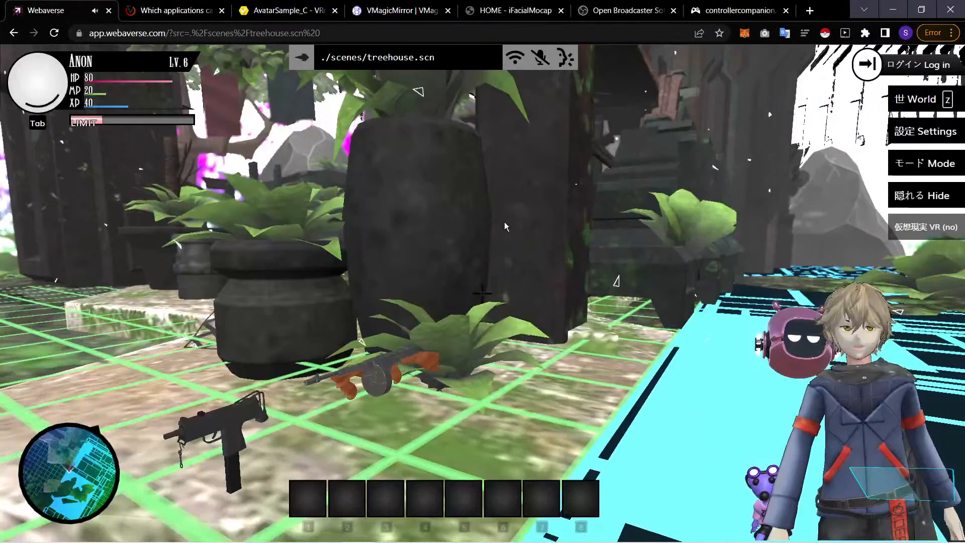
key("alt+Tab")
left_click(223, 243)
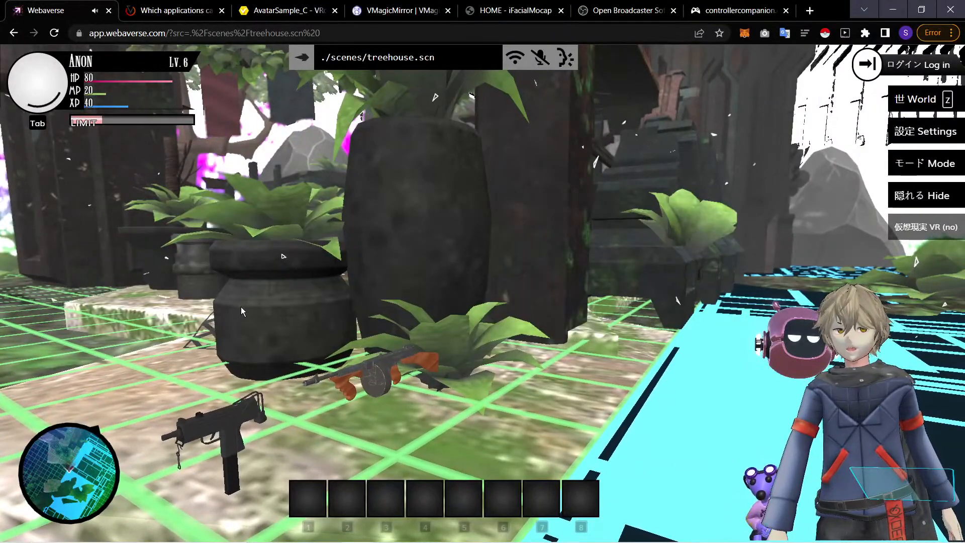
mouse_move(25, 540)
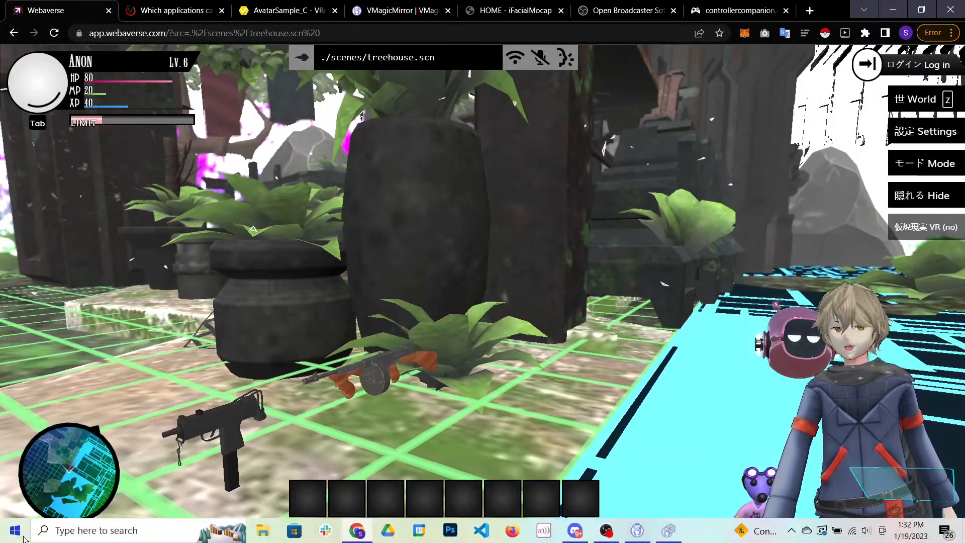
left_click(263, 531)
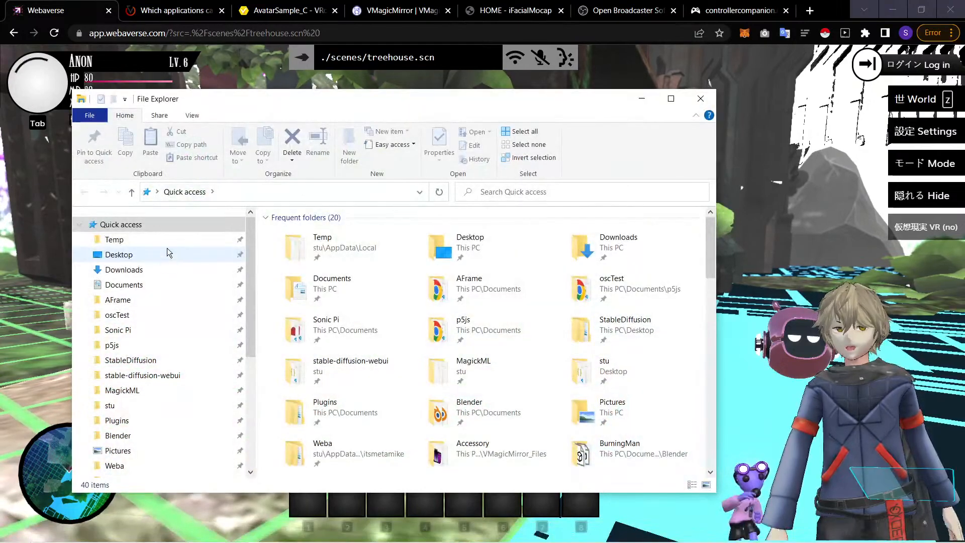
left_click(164, 269)
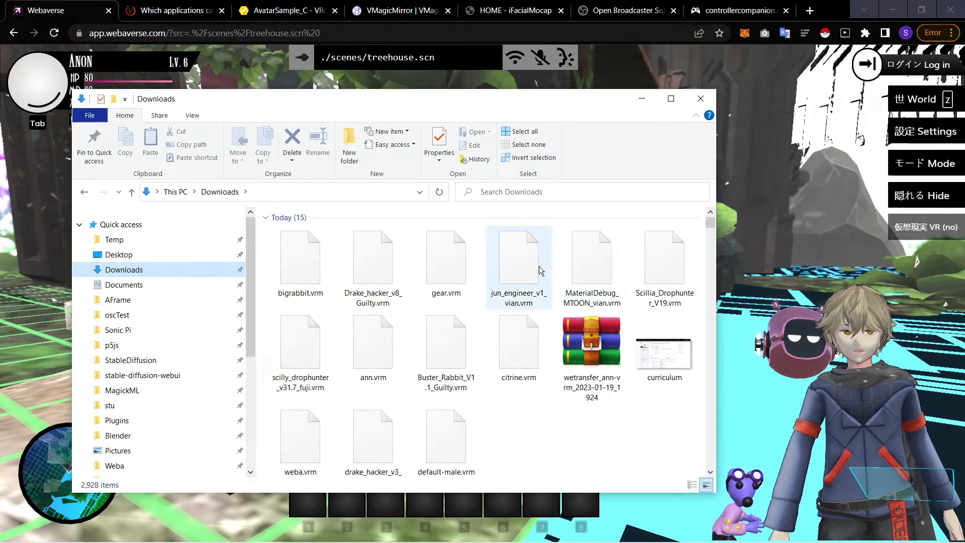
left_click_drag(385, 272, 851, 282)
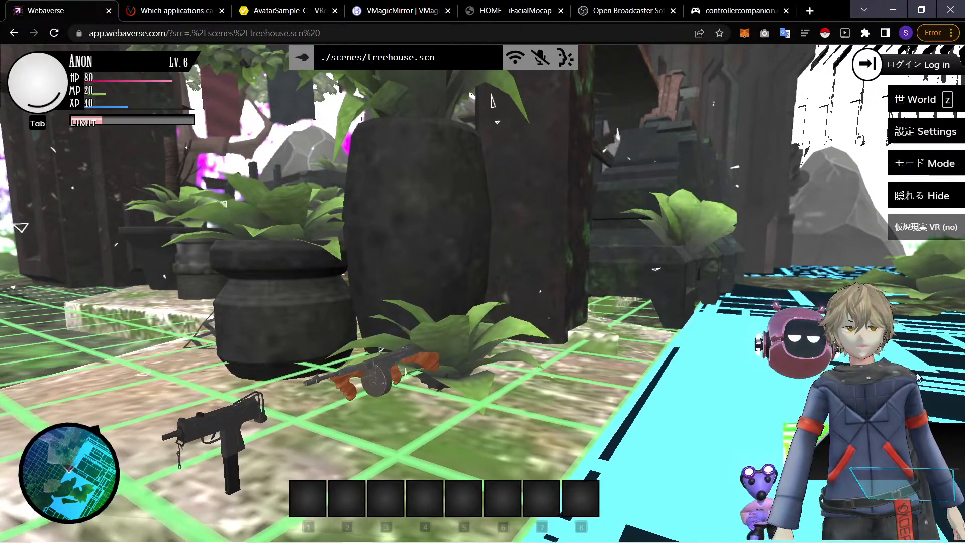
Step: Move the VMagicMirror avatar overlay over the minimap, clear of the upload dialog, and equip the uploaded Drake_hacker_v8_Guilty avatar to self
left_click_drag(893, 399, 702, 407)
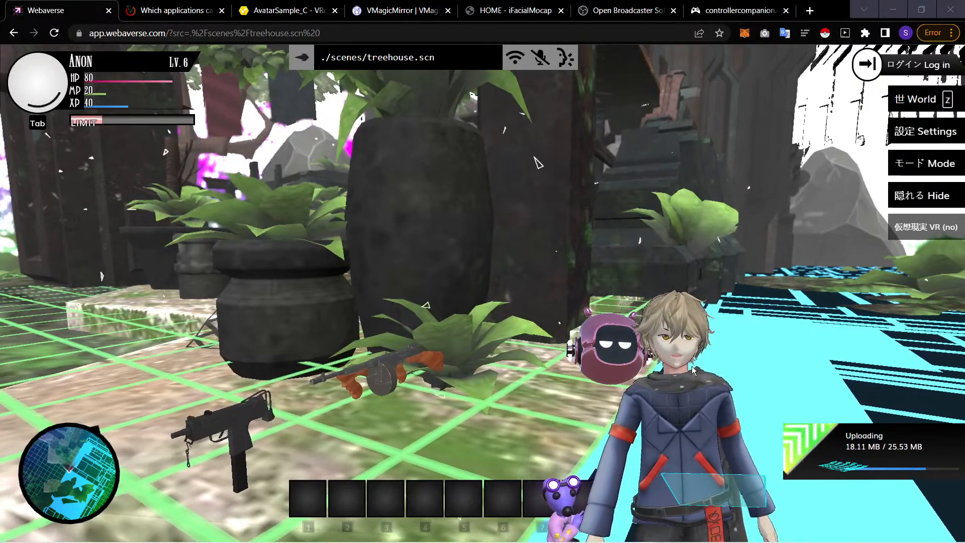
left_click_drag(692, 371, 156, 416)
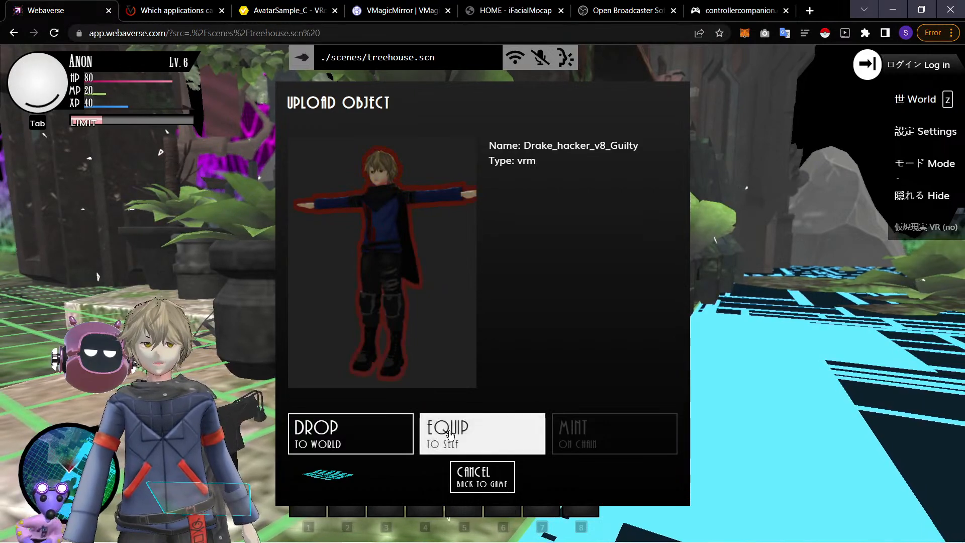
left_click(467, 427)
left_click(738, 324)
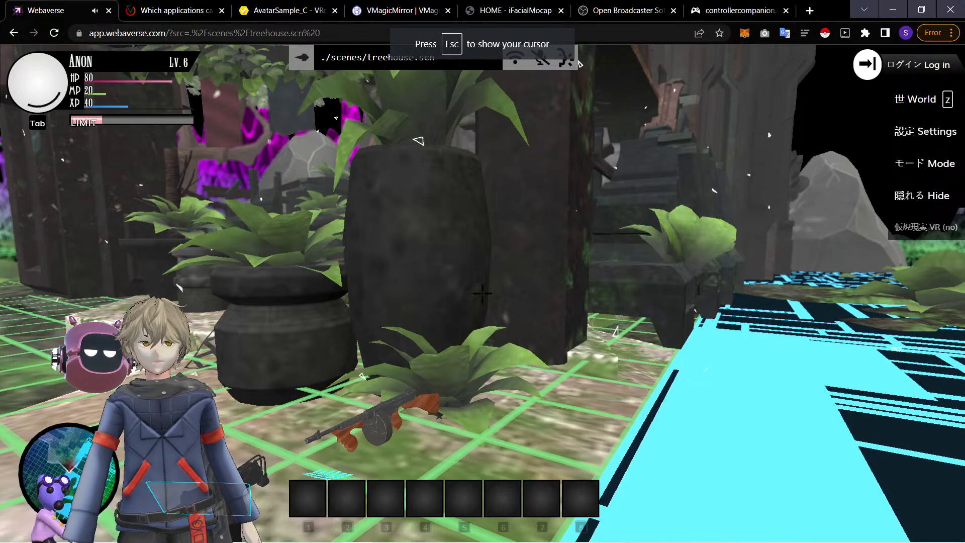
Step: View the equipped avatar in third person and walk it around the treehouse scene
scroll(482, 293, "down", 3)
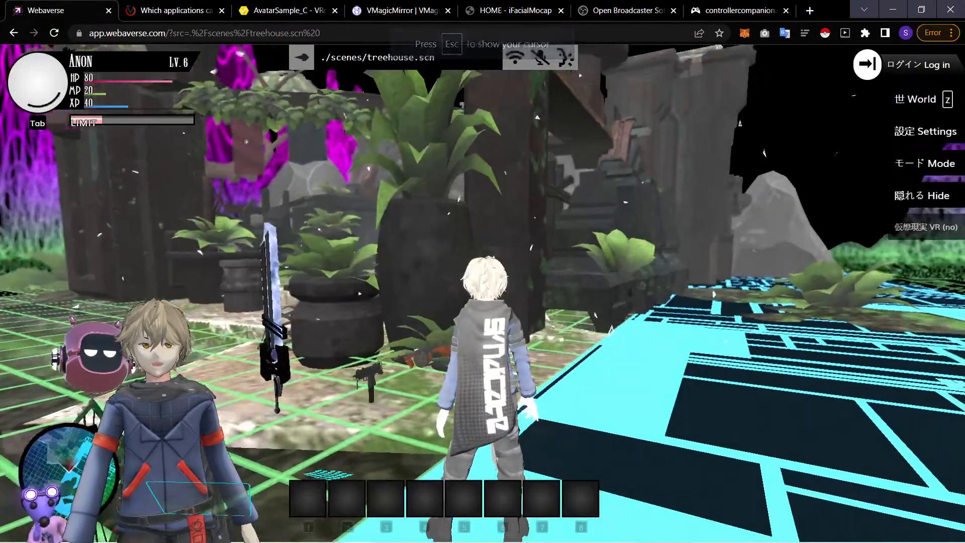
key("s")
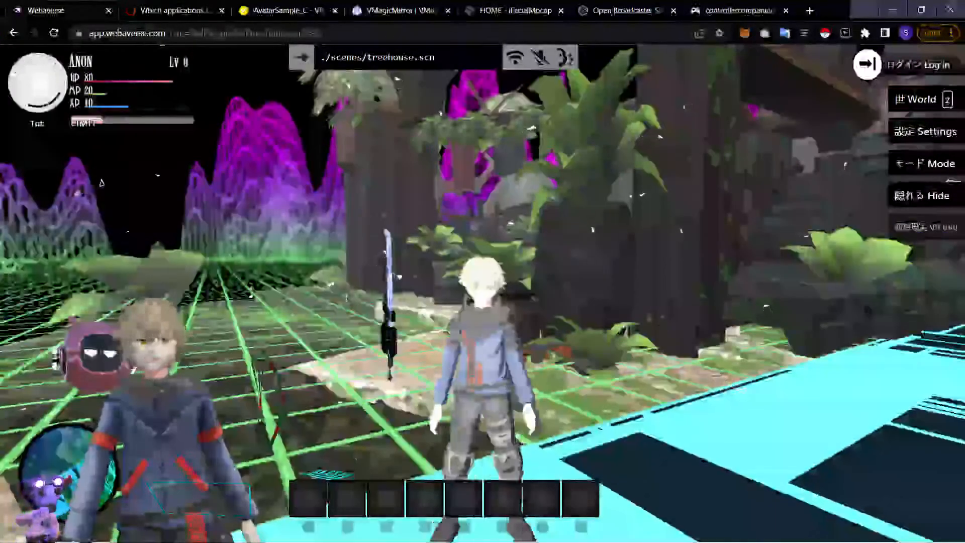
key("a")
key("a")
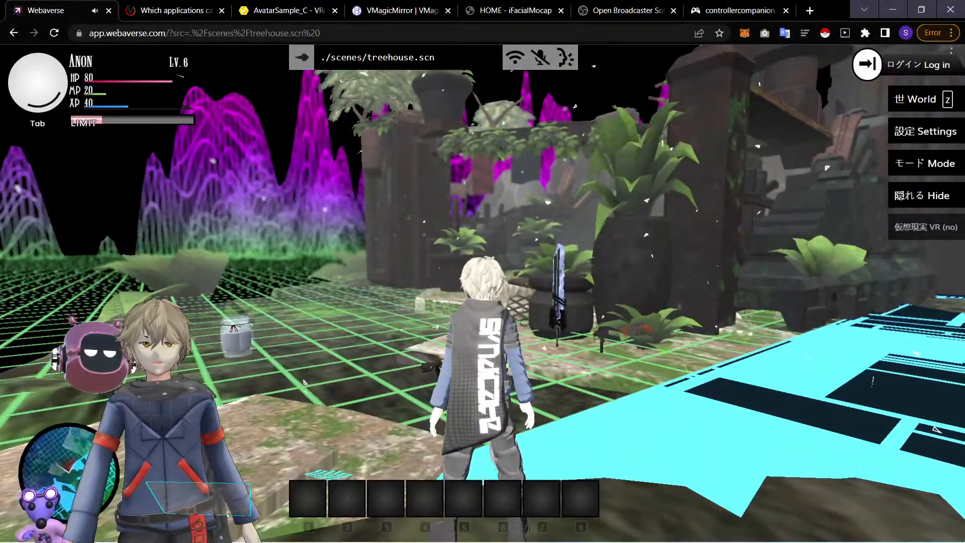
key("alt+Tab")
key("alt+shift+Tab")
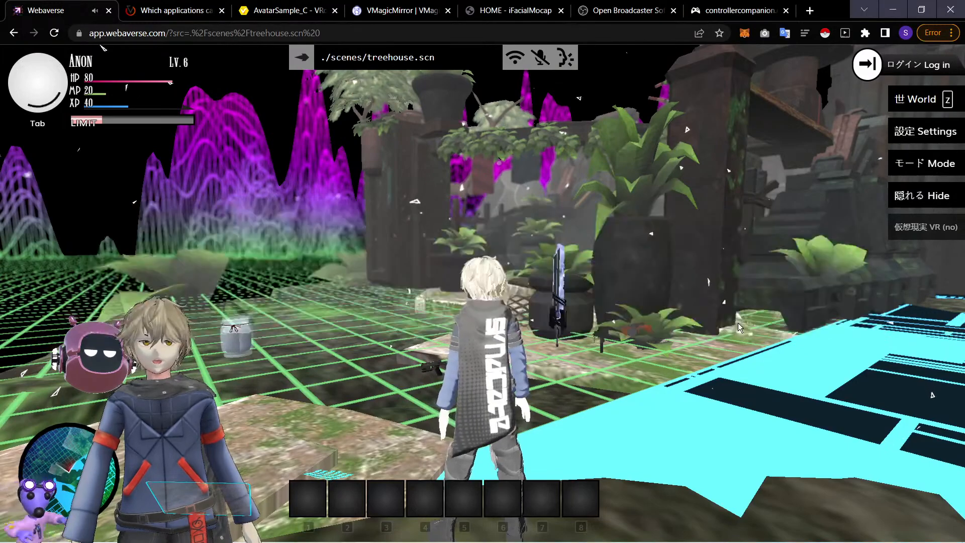
key("s")
key("w")
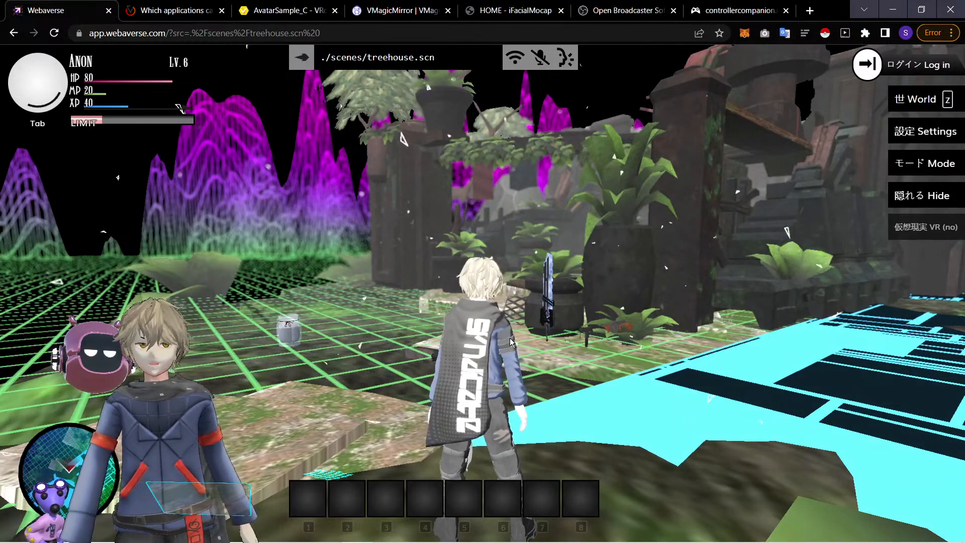
Step: Find TouchOSC with the search term "touc", launch it and dismiss the unregistered copy notice
key("super")
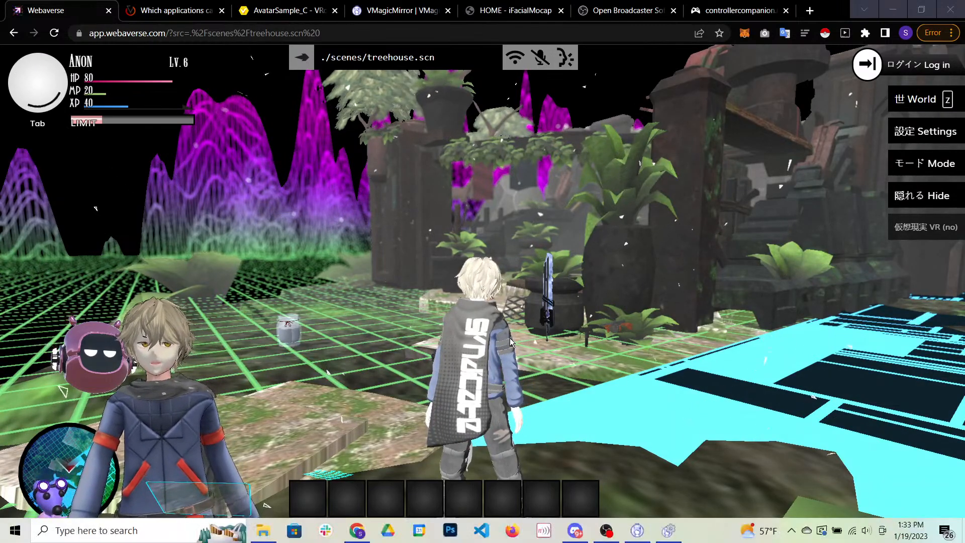
type("touc")
key("Return")
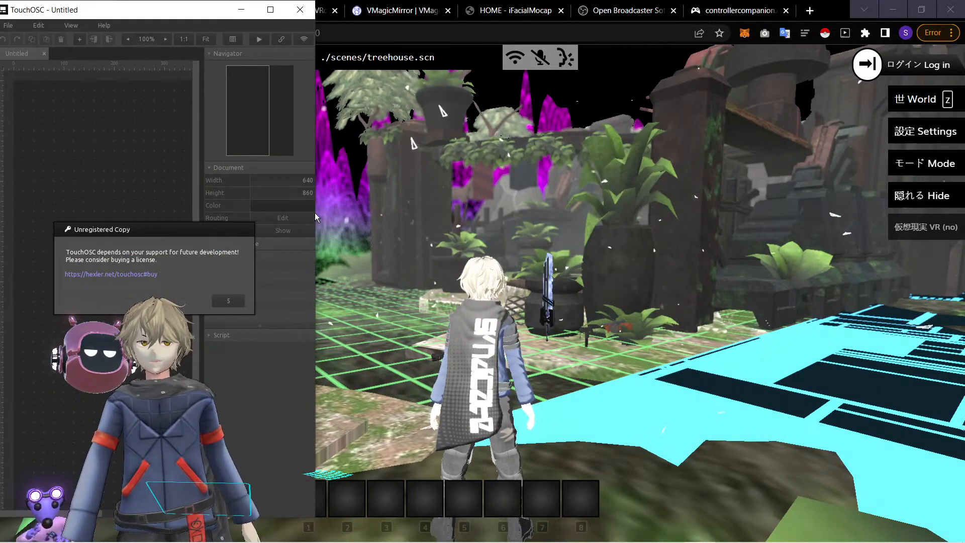
left_click_drag(316, 214, 440, 221)
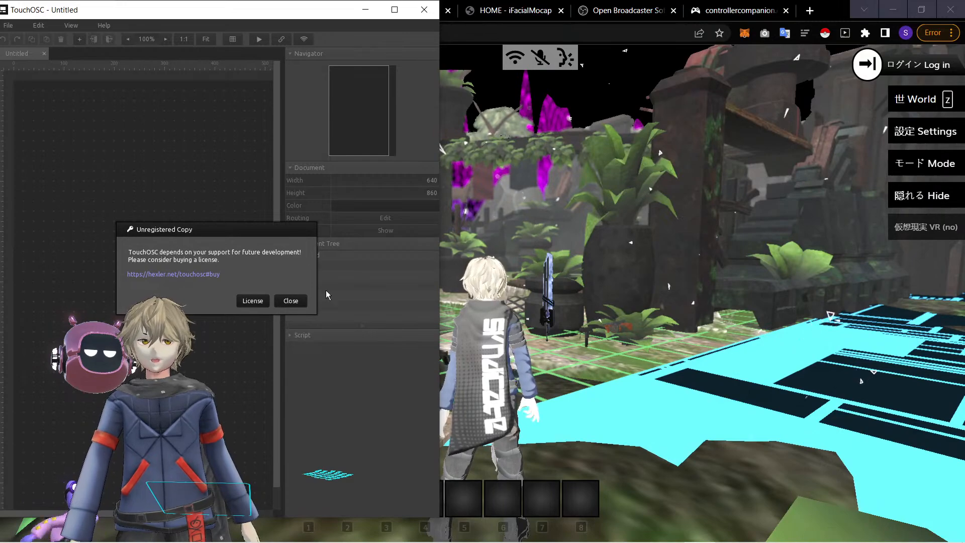
left_click(300, 299)
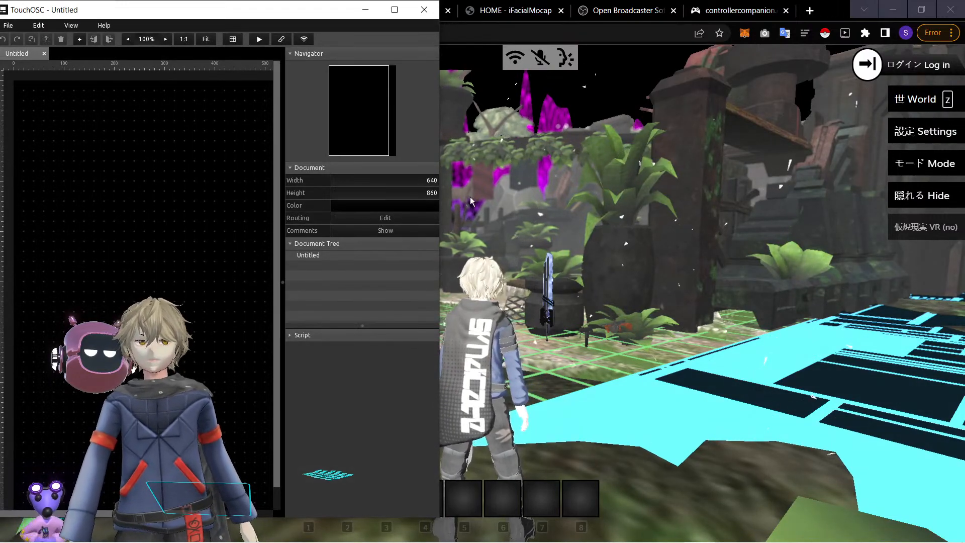
Step: Arrange TouchOSC and the Webaverse browser window side by side, each filling half of the screen
key("super+Right")
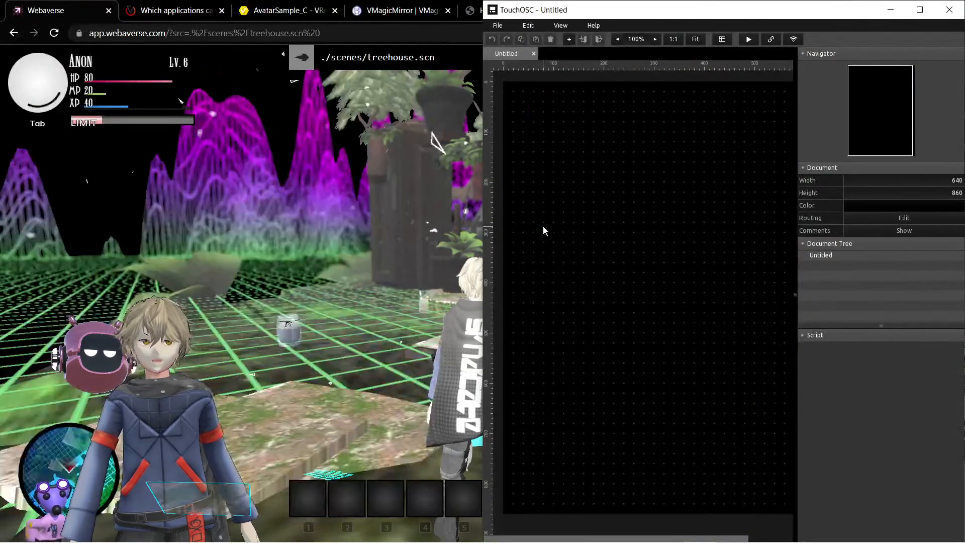
left_click(140, 173)
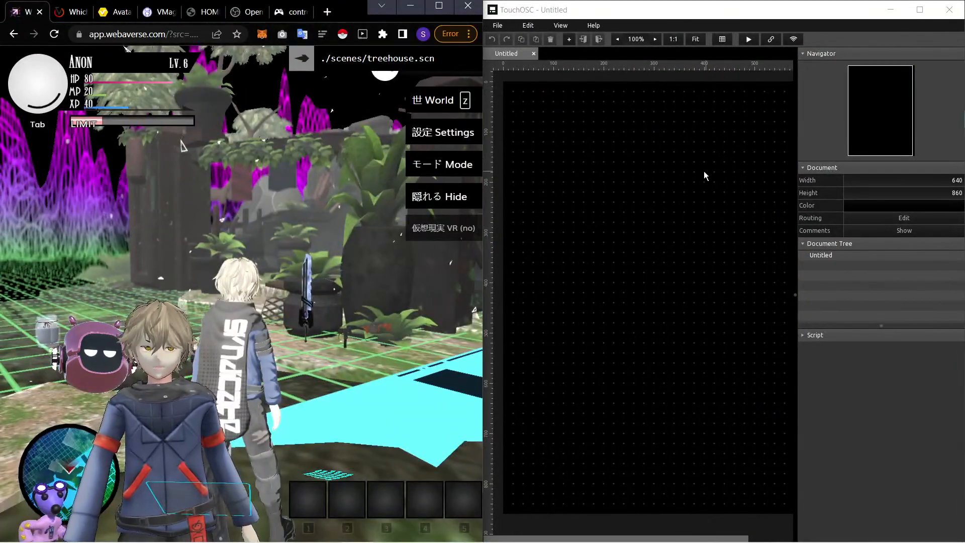
left_click(643, 138)
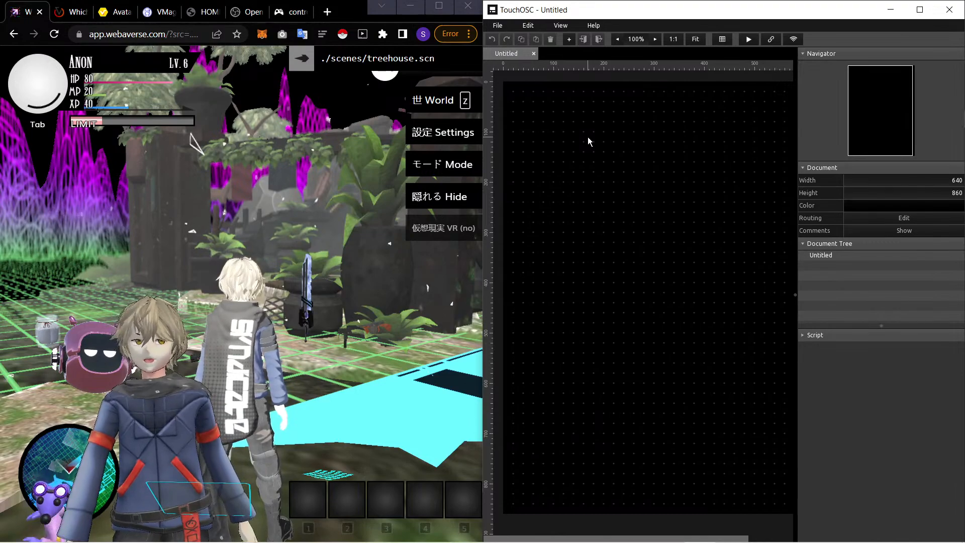
Step: Add an XY control to the untitled layout and a fader beside it at about X 320, Y 30
left_click(568, 38)
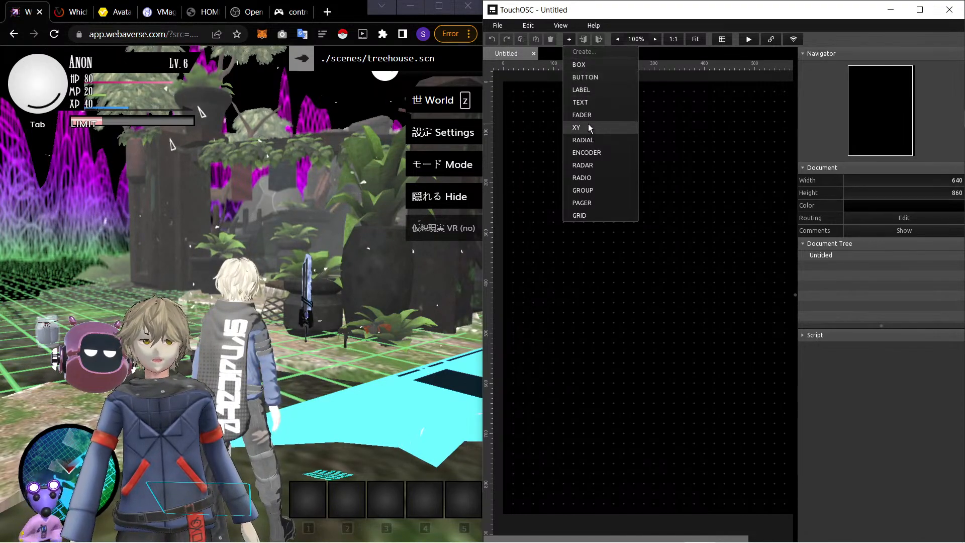
left_click(588, 127)
left_click(569, 40)
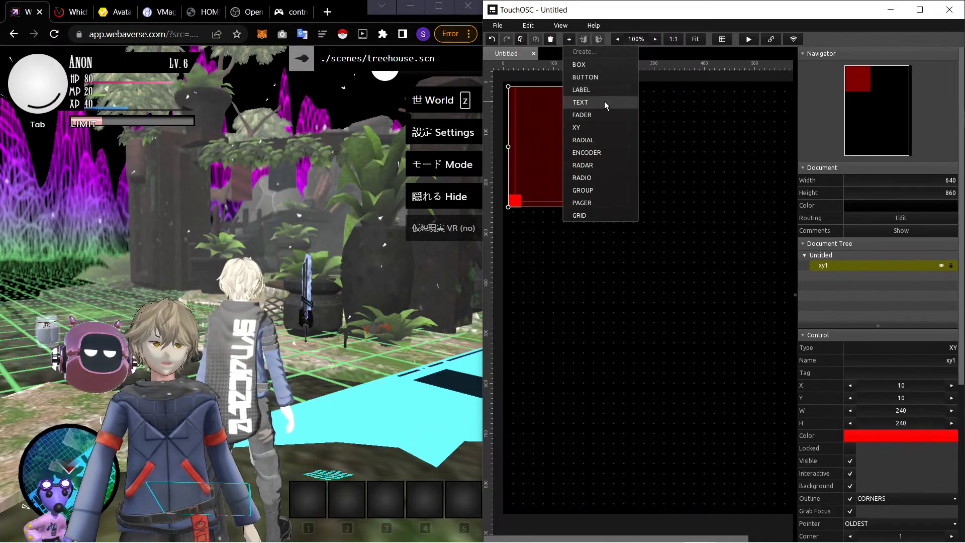
left_click(602, 111)
left_click_drag(528, 143, 683, 154)
Step: Add a radar control at about X 20, Y 320 and a radial control at about X 300, Y 310
left_click(569, 39)
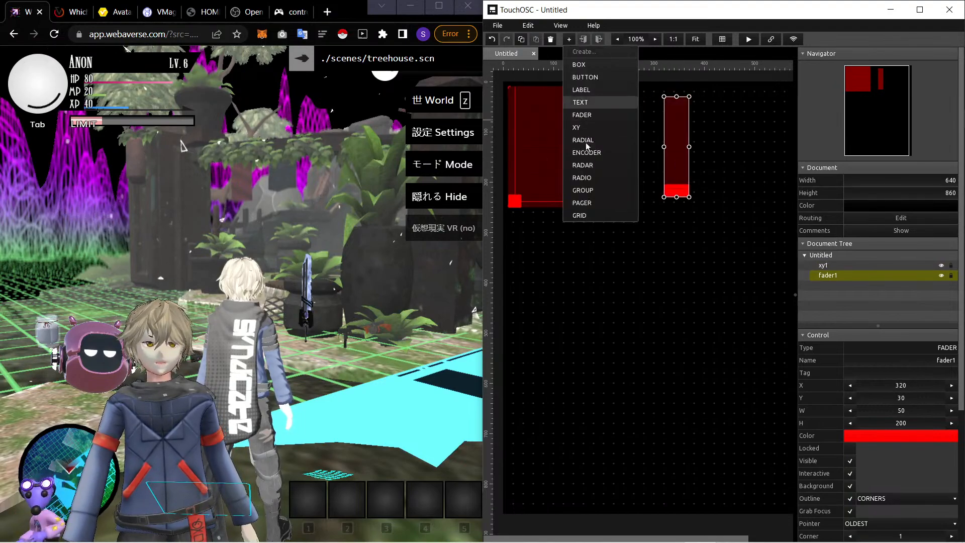
left_click(603, 164)
left_click_drag(603, 164, 608, 320)
left_click(567, 38)
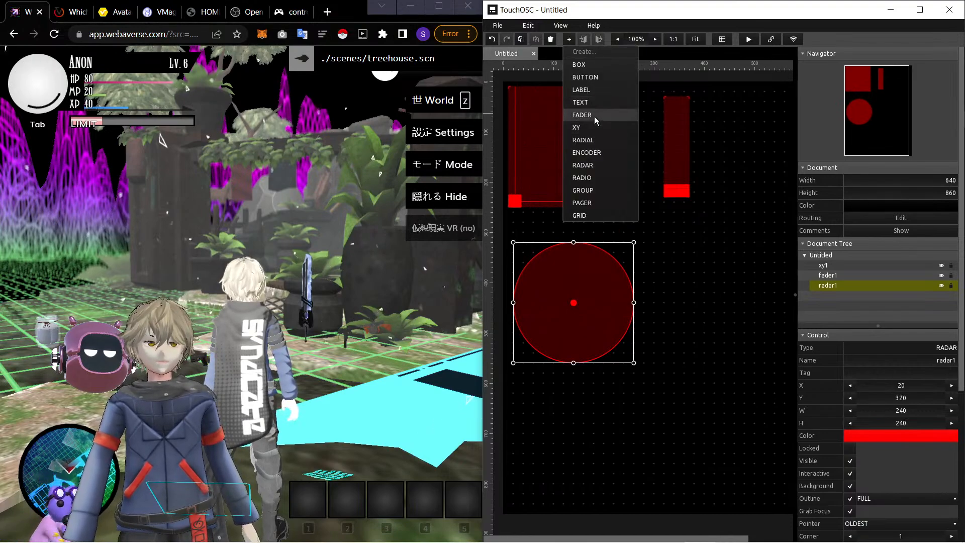
left_click(598, 141)
left_click_drag(521, 109, 668, 259)
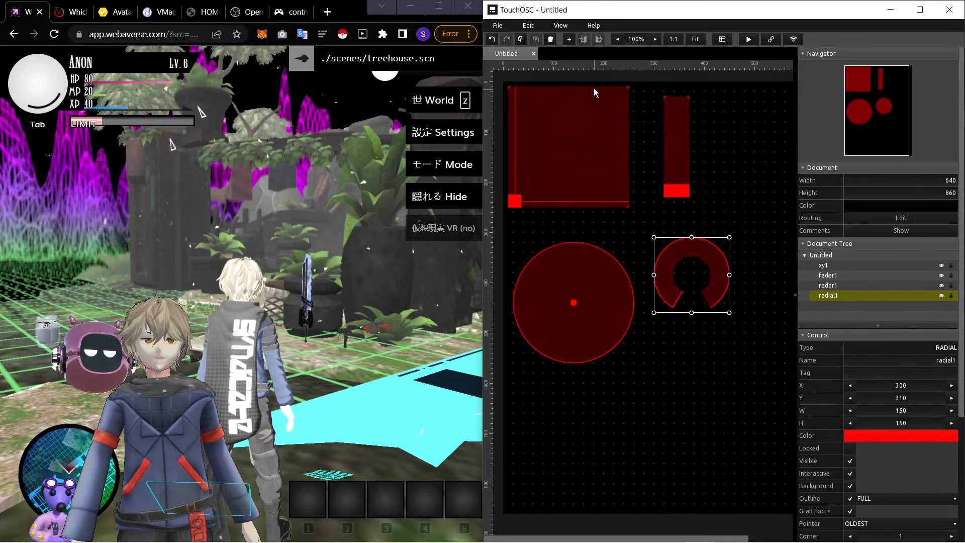
Step: Open the recent layout file XBOX.tosc in TouchOSC
left_click(498, 26)
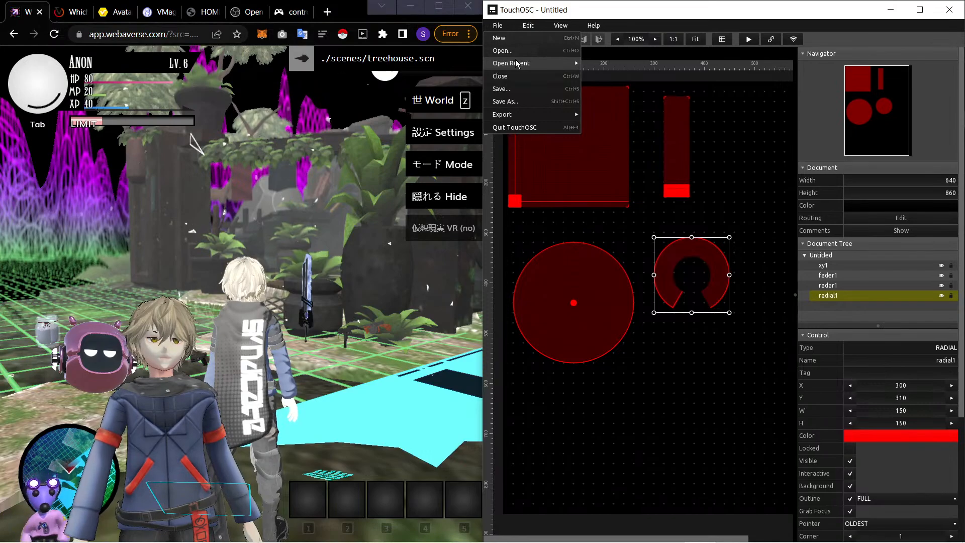
mouse_move(541, 64)
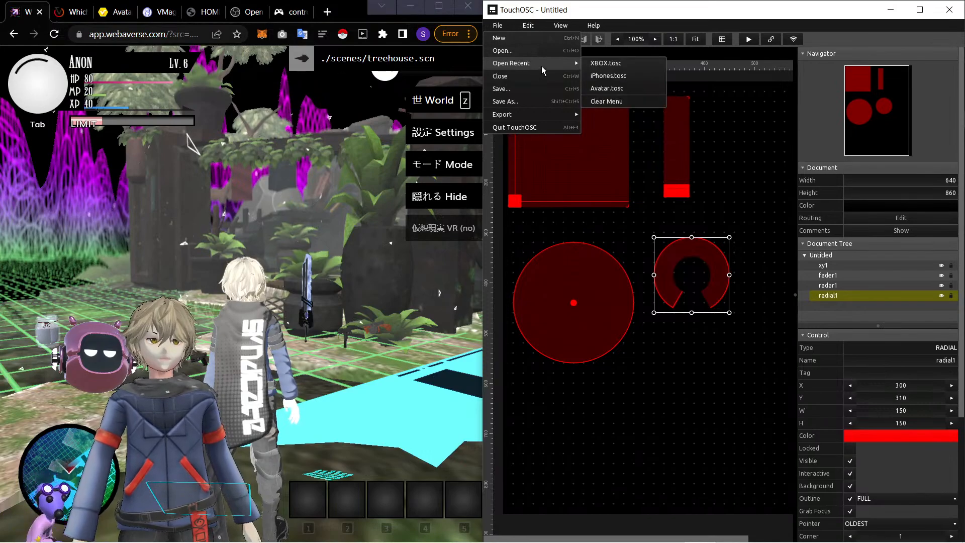
left_click(592, 64)
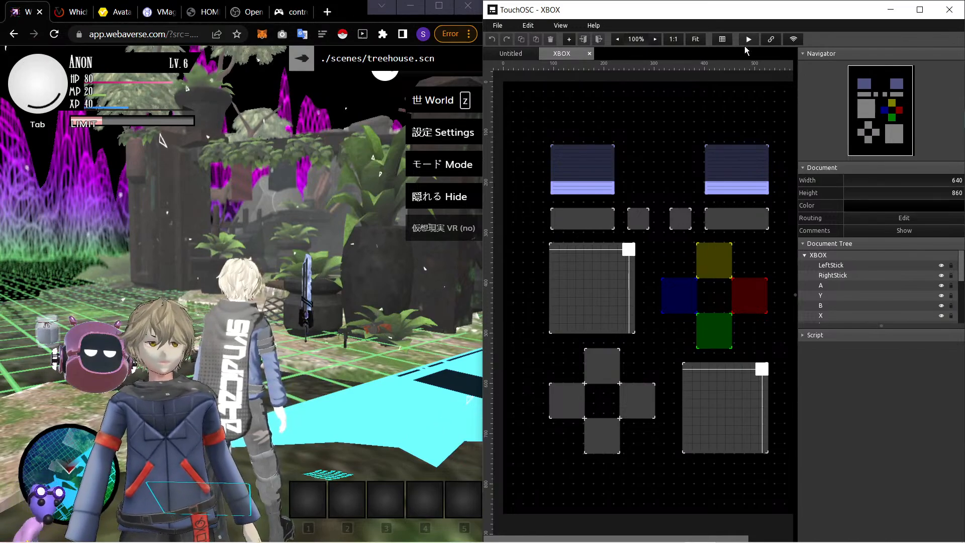
Step: Disable Controller Companion's control from its system tray popup
left_click(792, 530)
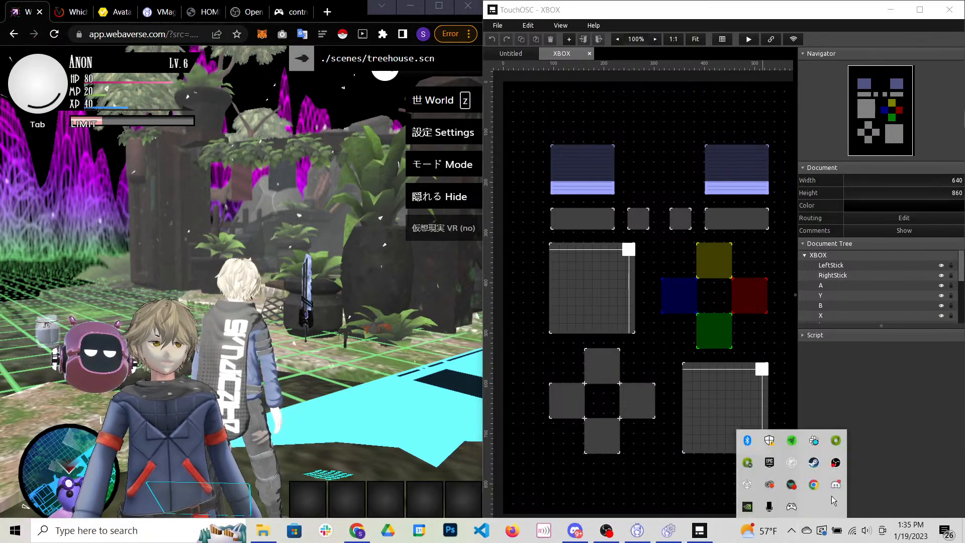
left_click(795, 508)
left_click(835, 388)
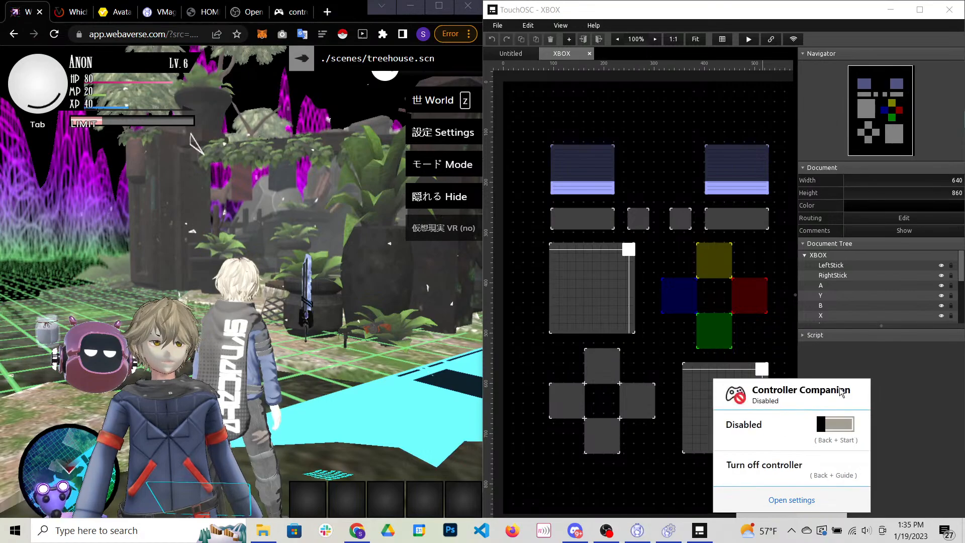
left_click(917, 390)
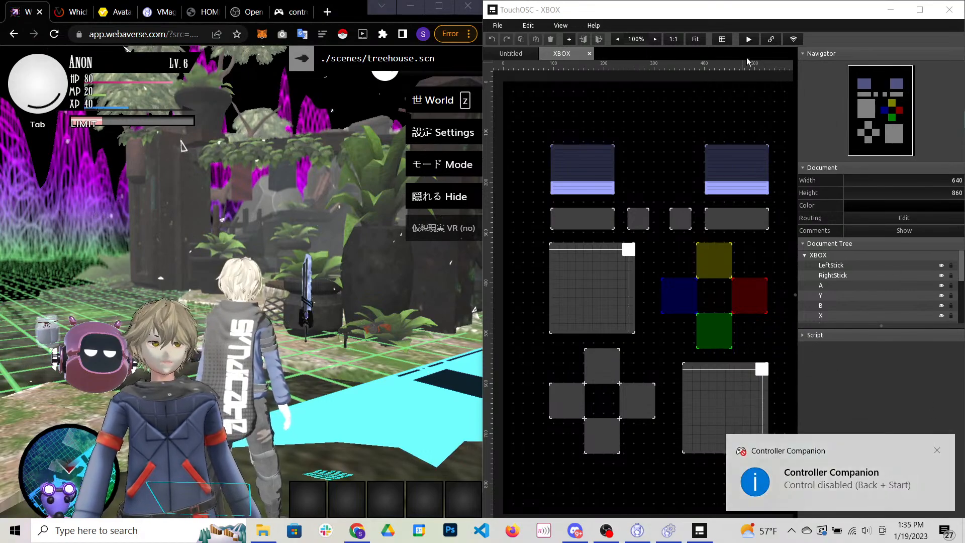
Step: Run the XBOX layout briefly, return to the editor and open the gamepad connection settings
left_click(749, 39)
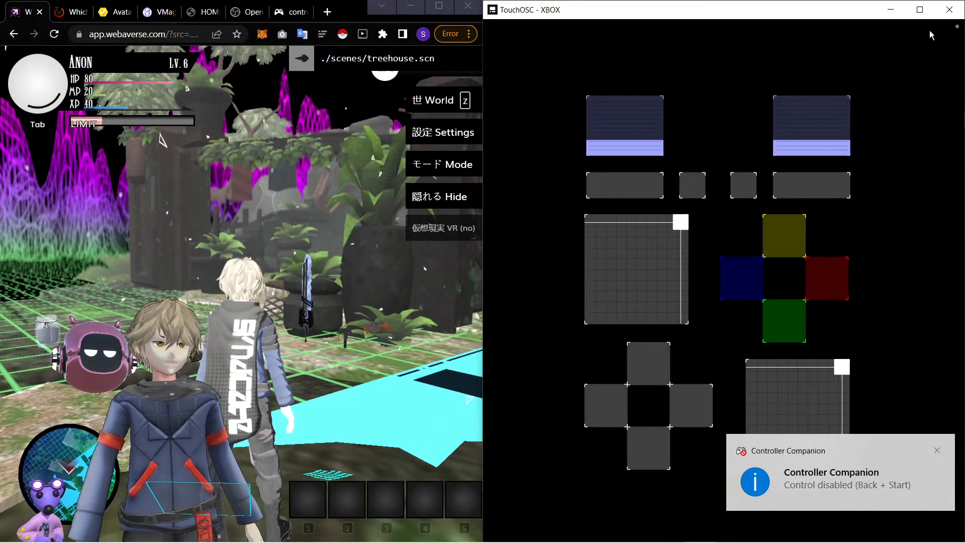
left_click(957, 26)
left_click(528, 26)
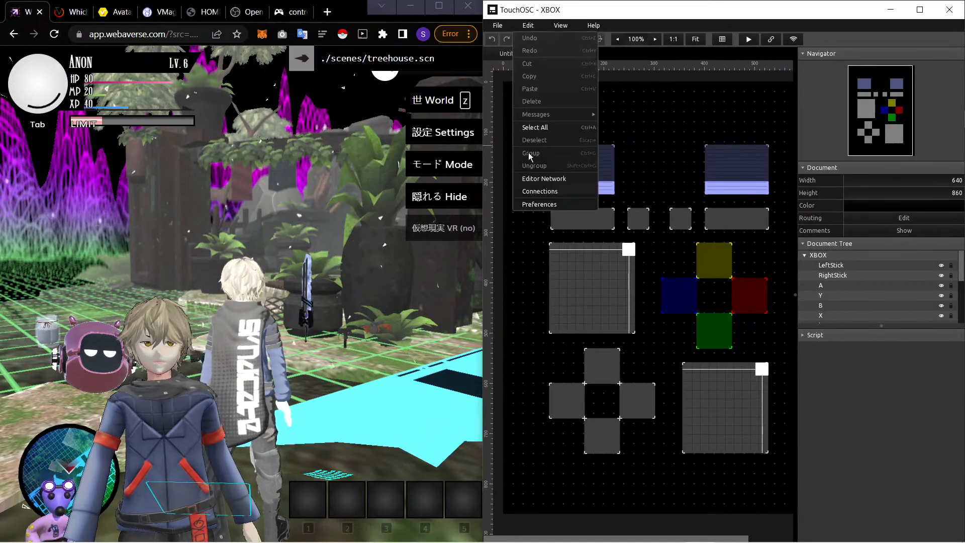
left_click(542, 187)
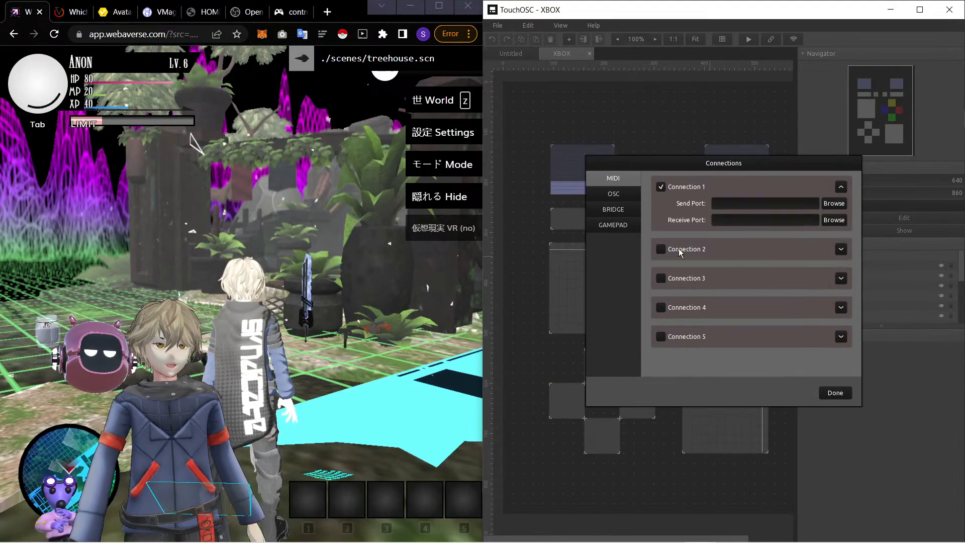
left_click(614, 226)
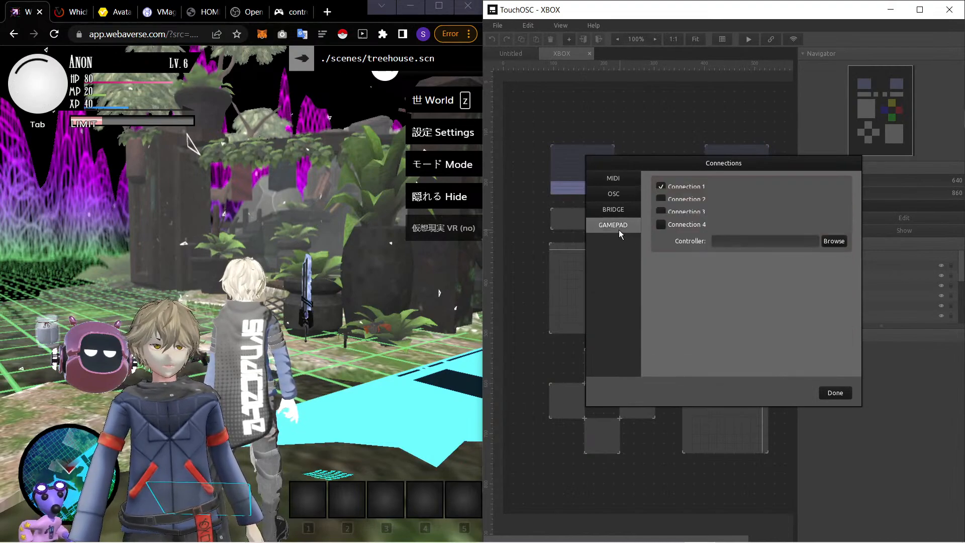
Step: Clear gamepad Connection 1's controller, assign Wireless Xbox Controller to it again and keep the connection enabled
left_click(683, 190)
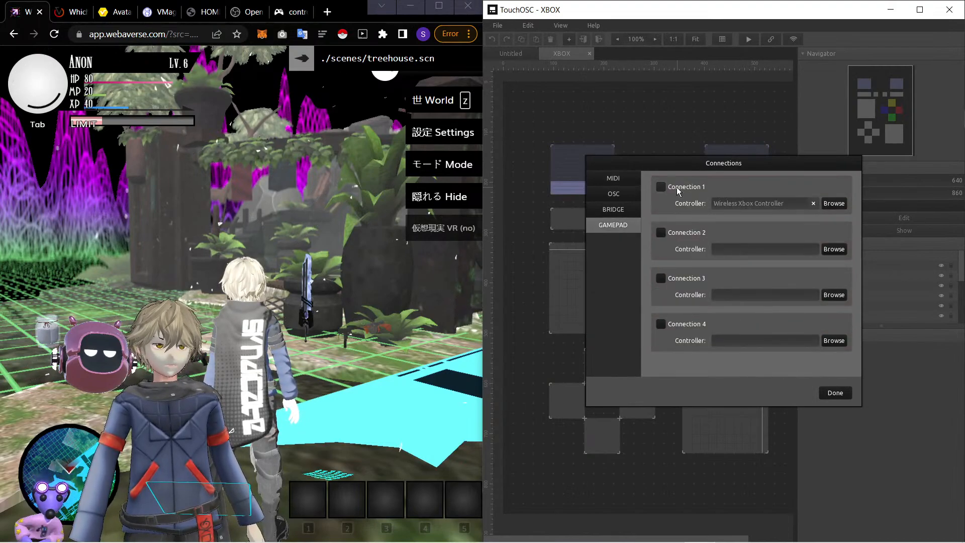
left_click(832, 203)
left_click(814, 205)
left_click(813, 205)
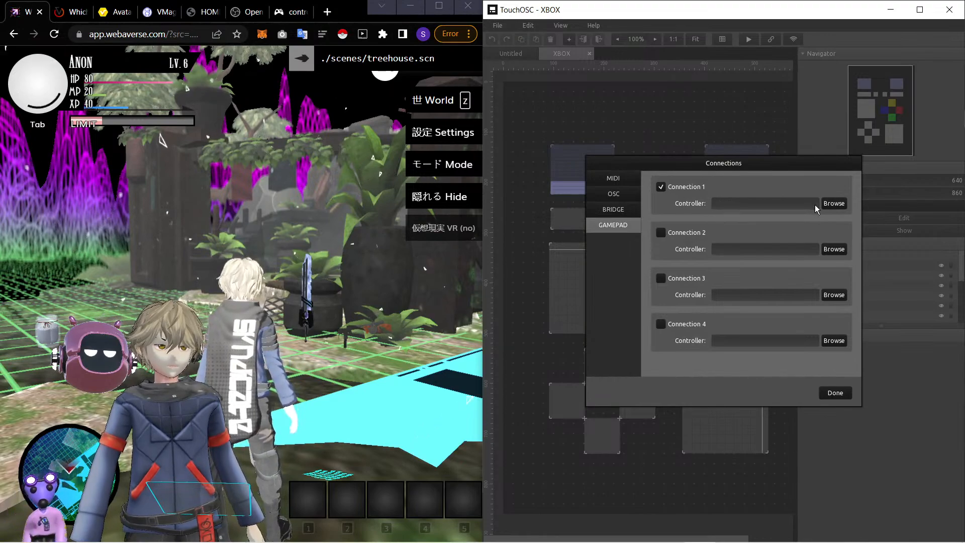
left_click(834, 203)
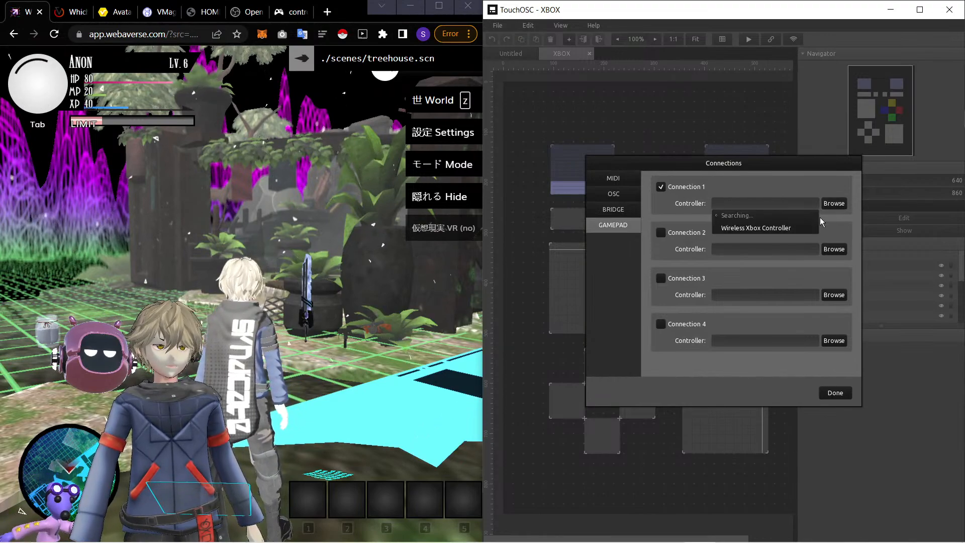
left_click(771, 228)
left_click(836, 204)
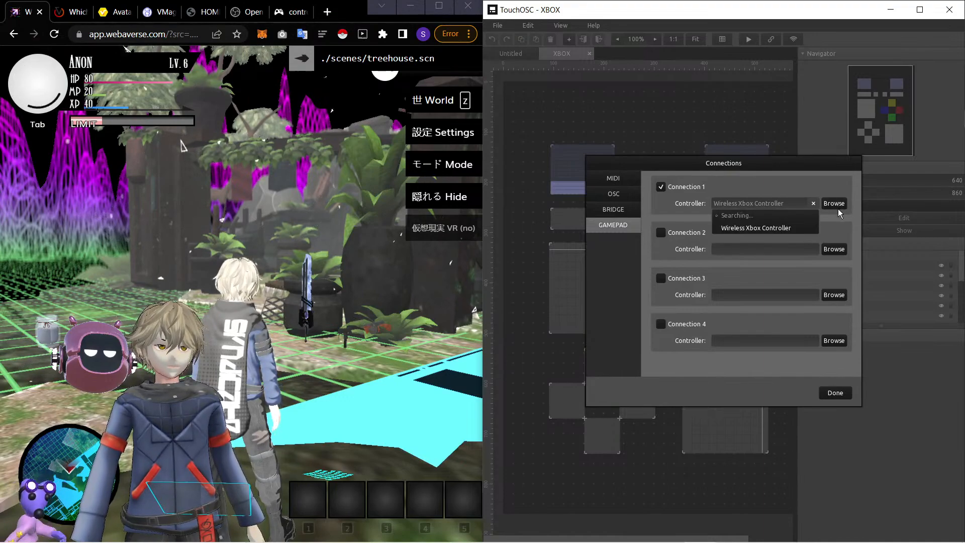
left_click(778, 230)
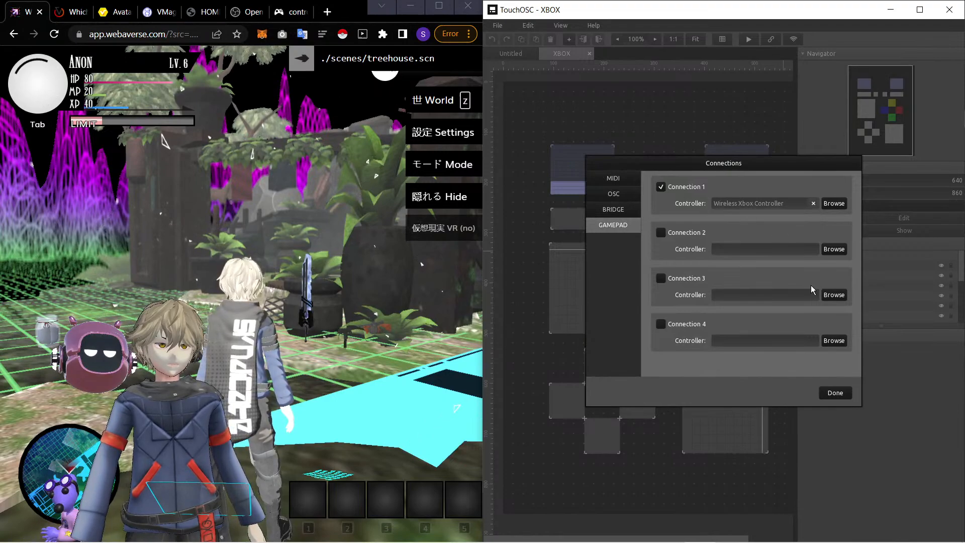
left_click(840, 393)
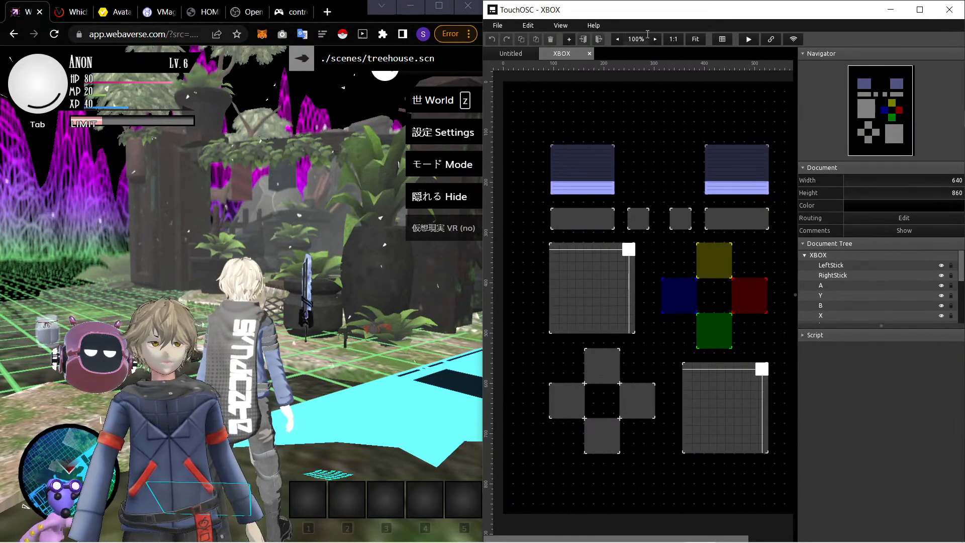
Step: Test-run the XBOX layout once more, return to the editor and close the untitled layout
left_click(749, 39)
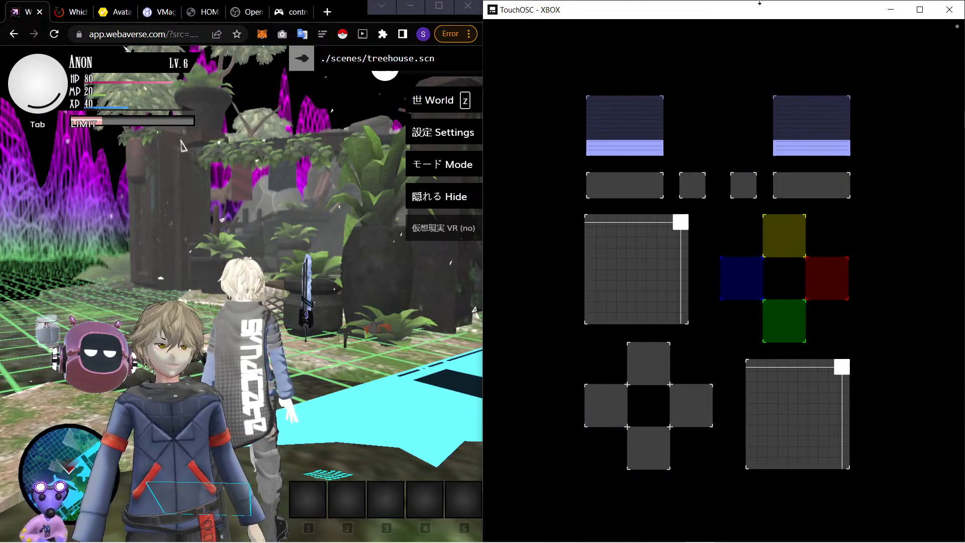
left_click(958, 27)
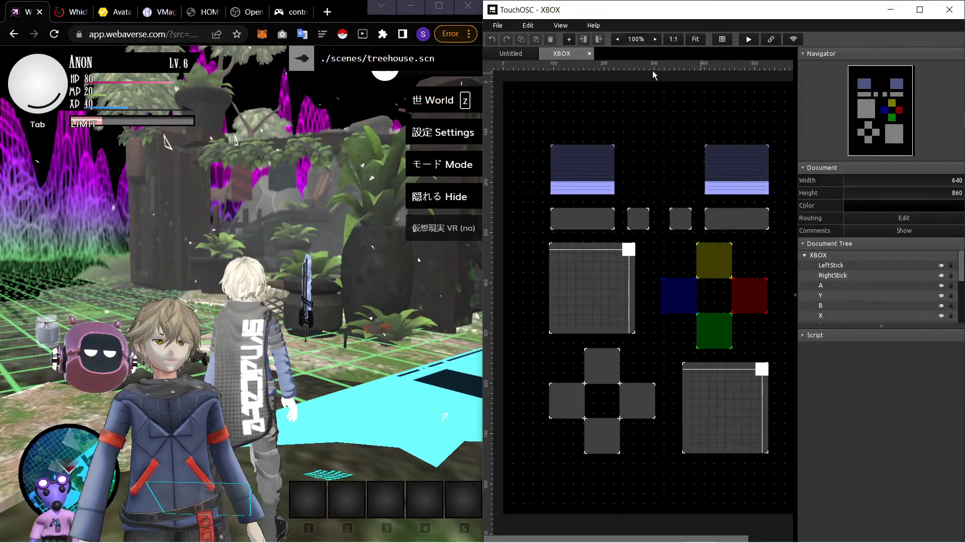
left_click(525, 54)
left_click(534, 53)
left_click(749, 312)
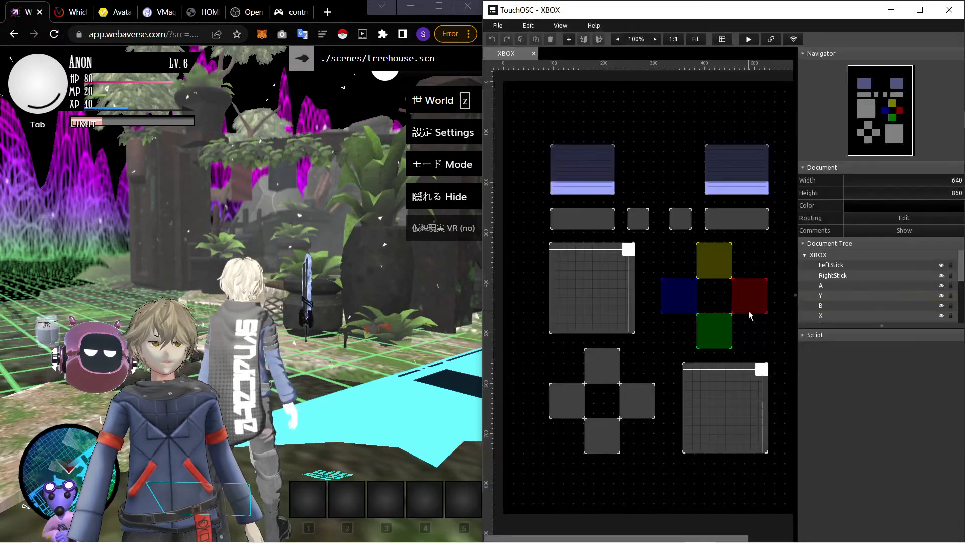
left_click(560, 26)
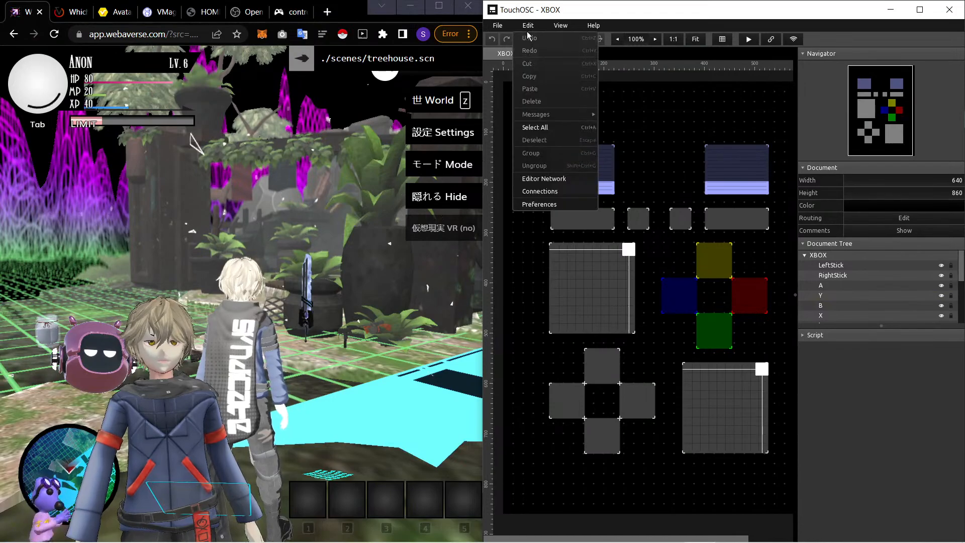
left_click(557, 179)
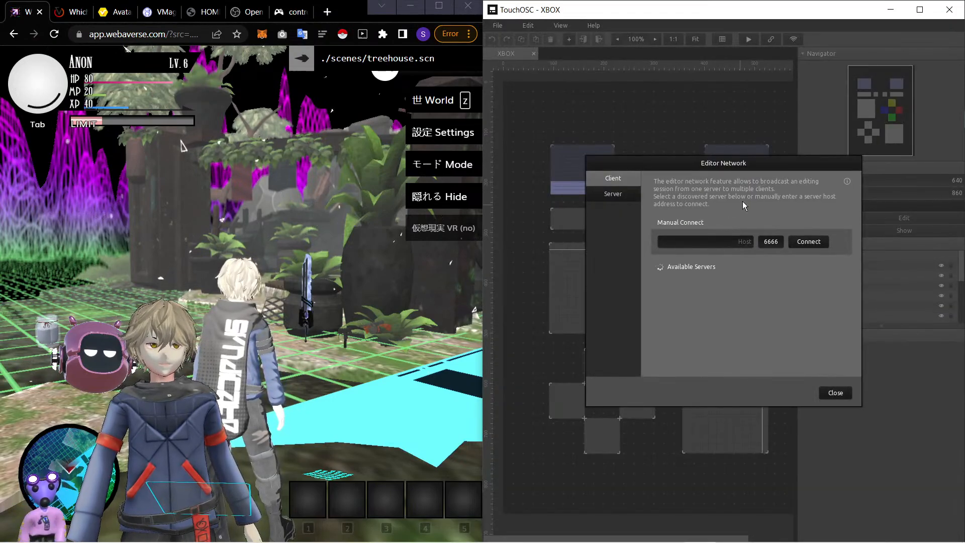
left_click(835, 393)
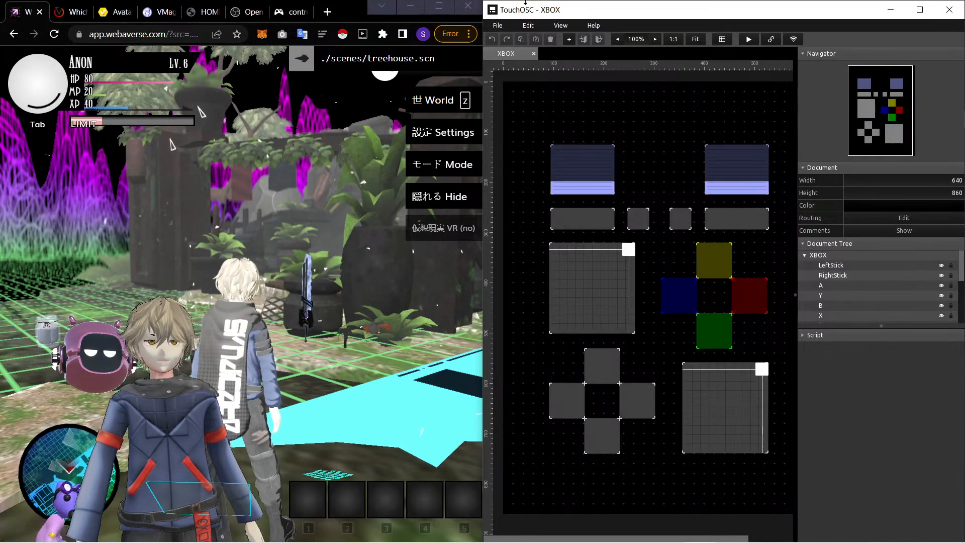
Step: Disable gamepad Connection 1 and enable Connection 2 with Wireless Xbox Controller as its controller
left_click(528, 26)
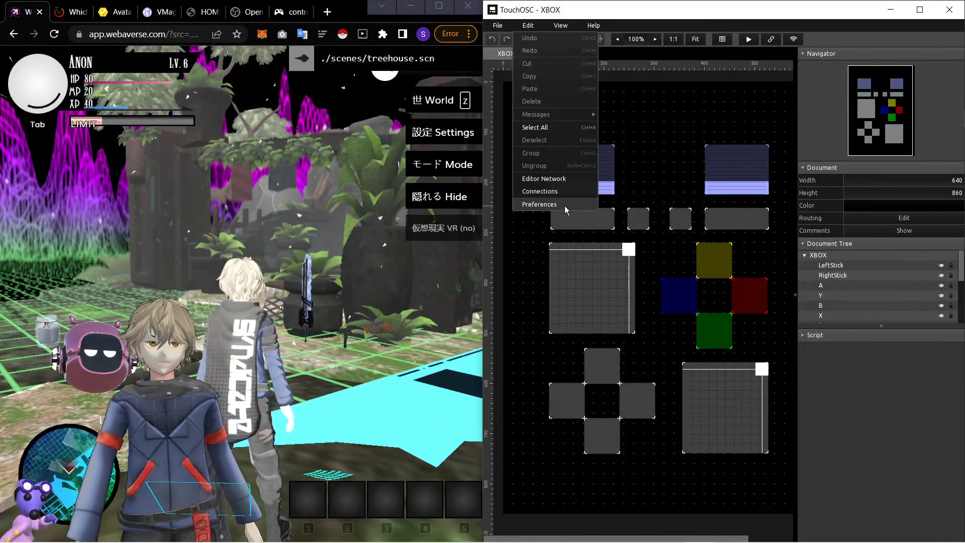
left_click(566, 192)
left_click(661, 187)
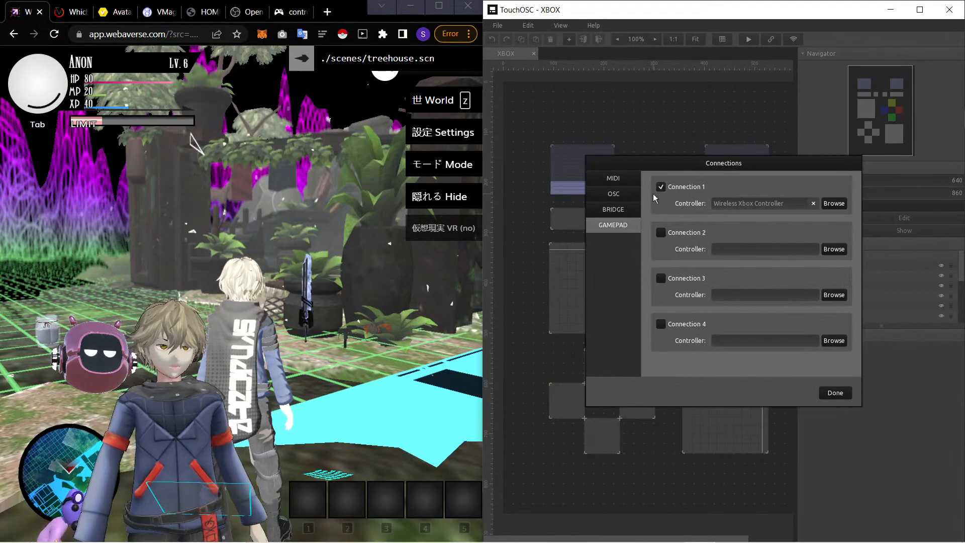
left_click(661, 233)
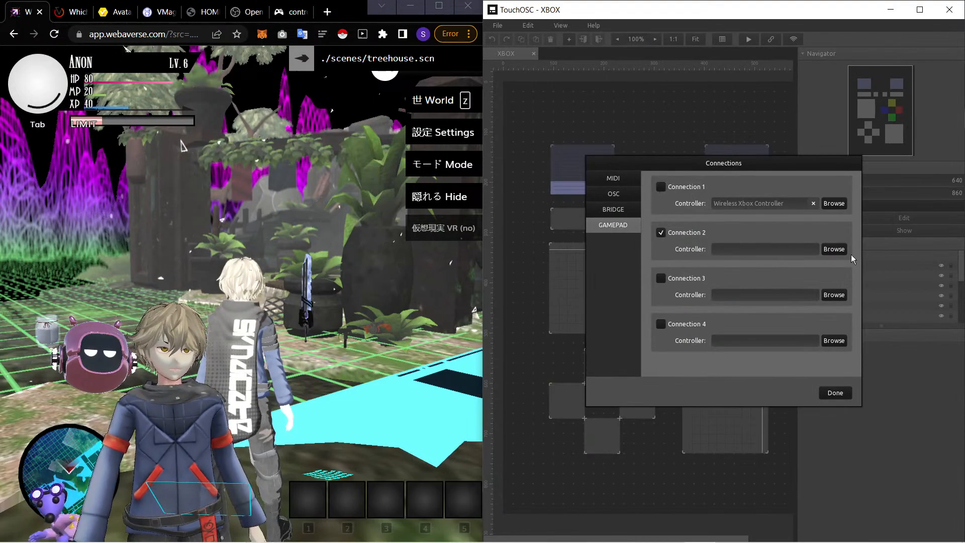
left_click(834, 249)
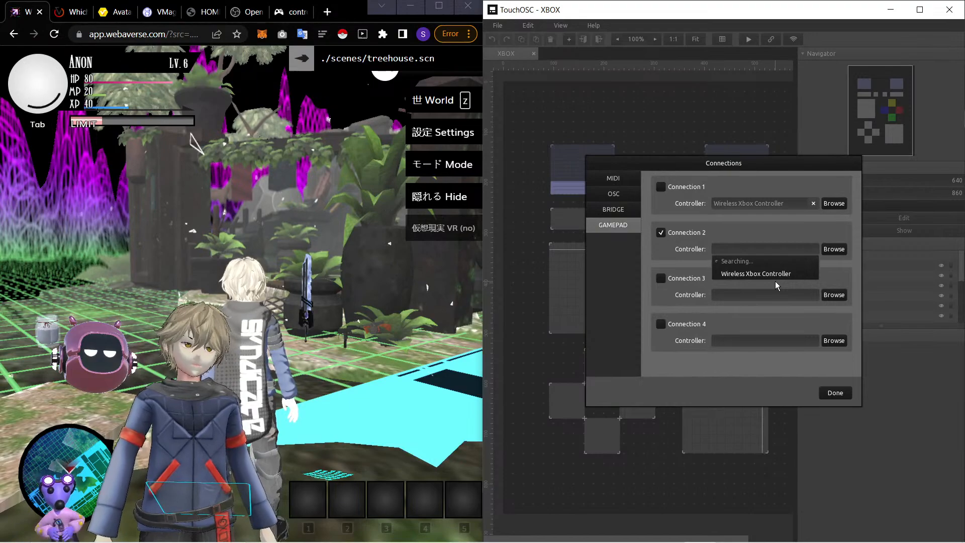
left_click(765, 274)
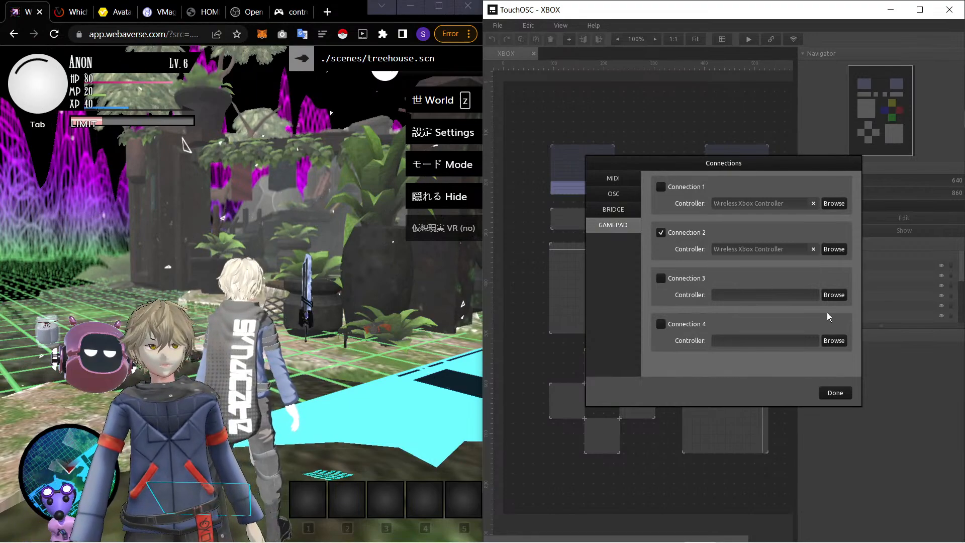
left_click(833, 392)
Step: Show the TouchOSC log and display its gamepad messages to check the controller's input
left_click(559, 26)
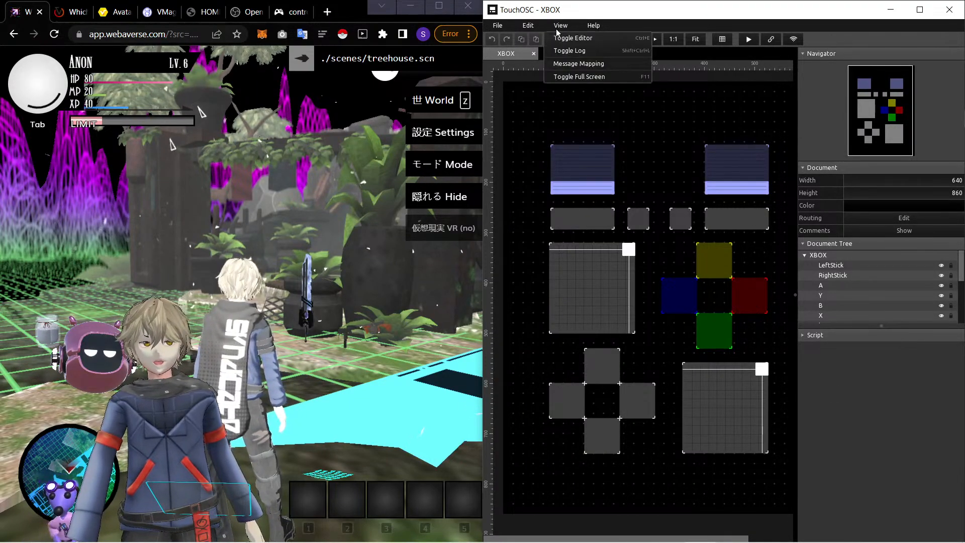
left_click(573, 50)
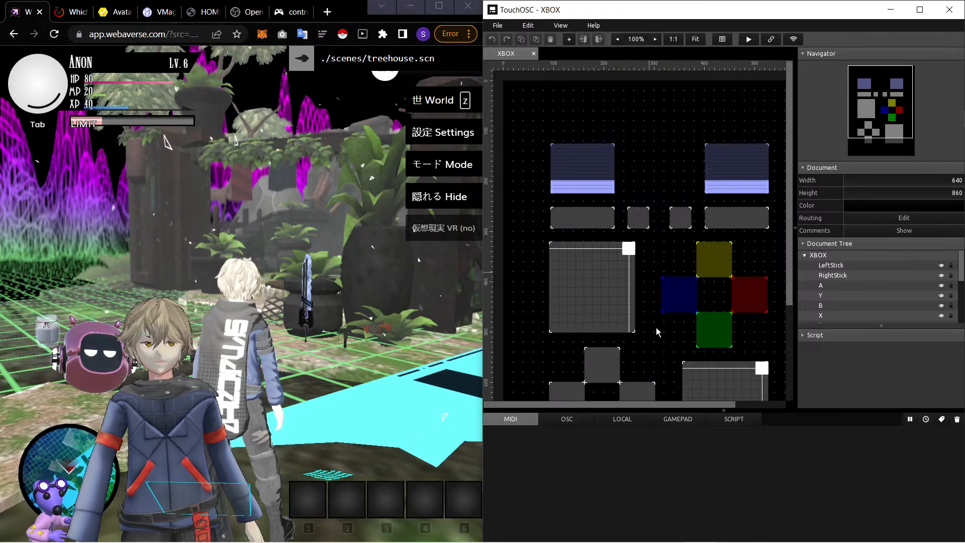
left_click(682, 420)
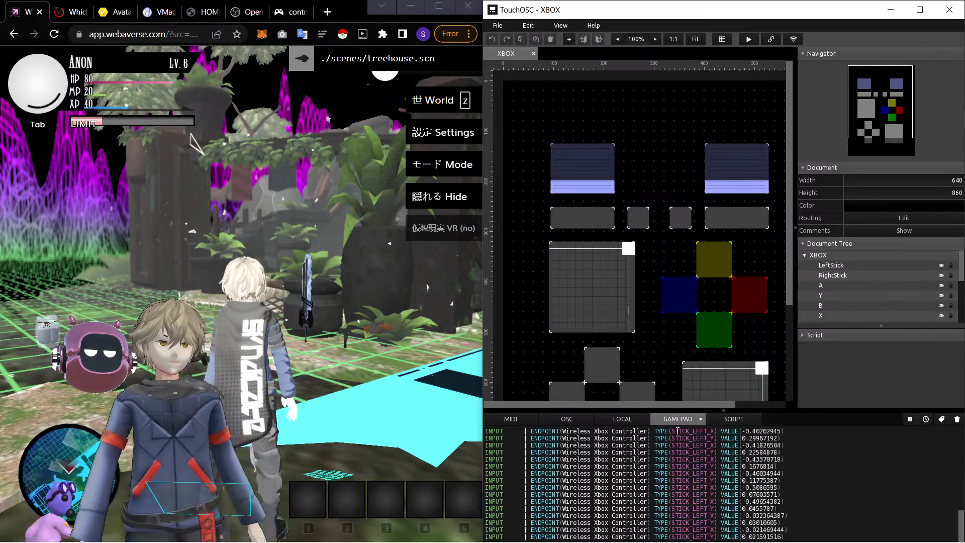
Step: Run the XBOX layout and move the avatar overlay off TouchOSC to the Webaverse view's lower-left corner
left_click(749, 39)
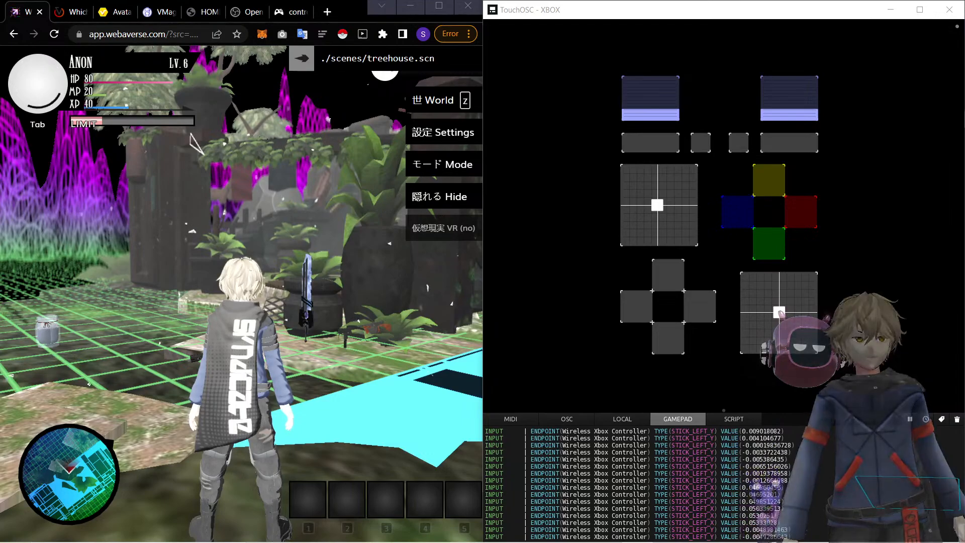
mouse_move(750, 539)
left_click_drag(878, 483, 105, 500)
Step: Enable Controller Companion's control from its system tray popup
mouse_move(829, 532)
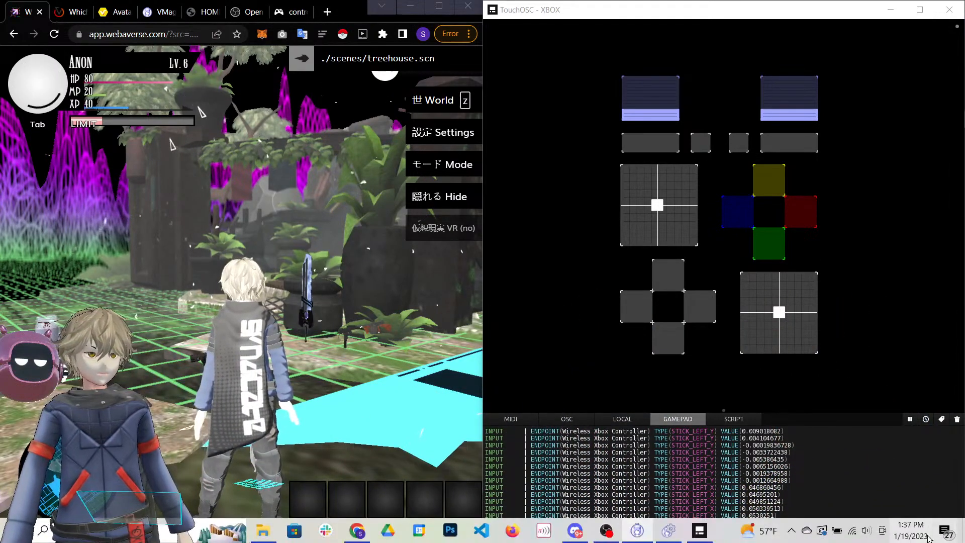
left_click(792, 531)
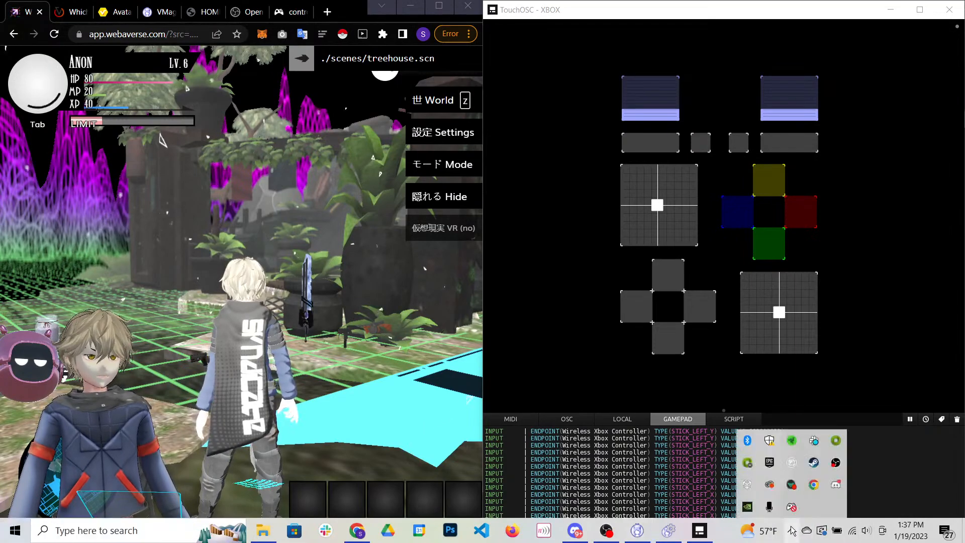
left_click(792, 507)
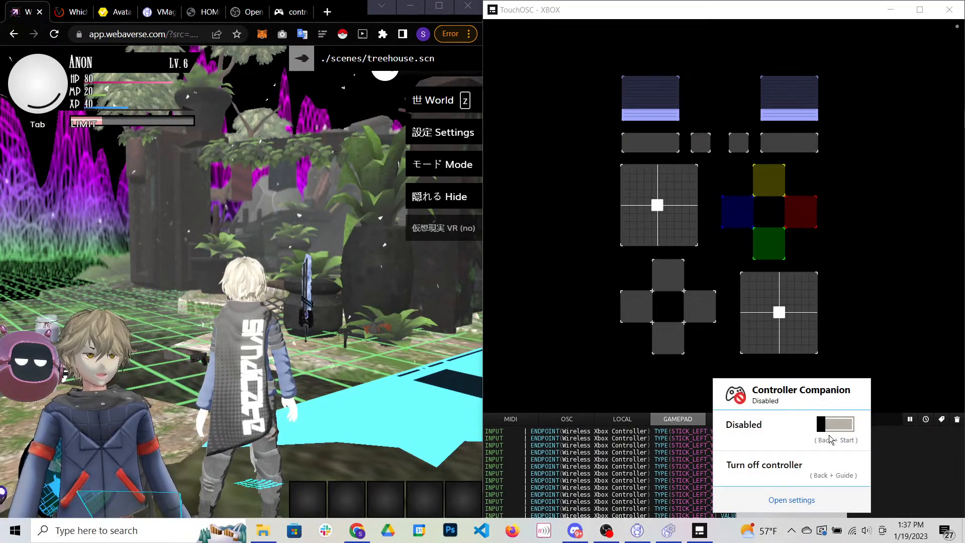
left_click(832, 431)
Step: Switch to the Webaverse scene and walk the character sideways in both directions with the controller
left_click(276, 227)
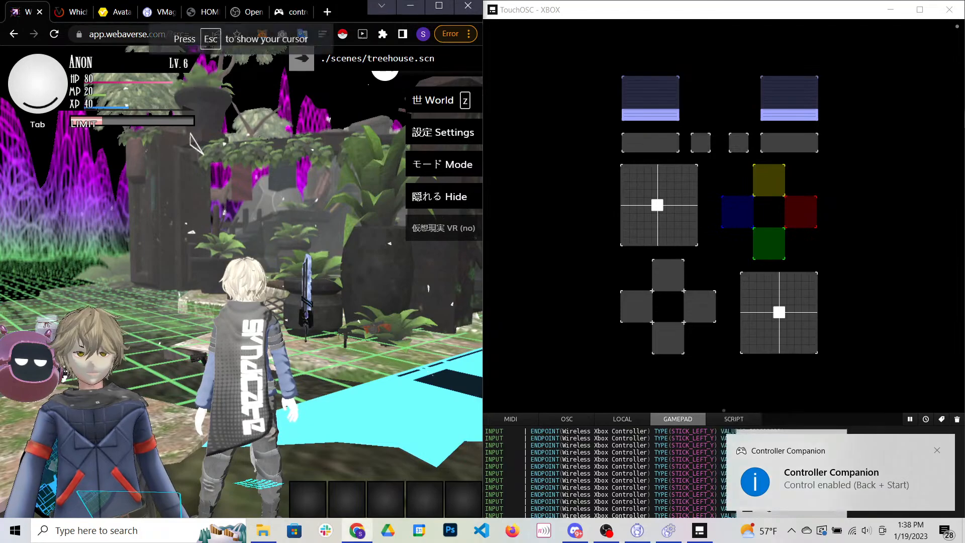
key("F11")
key("F11")
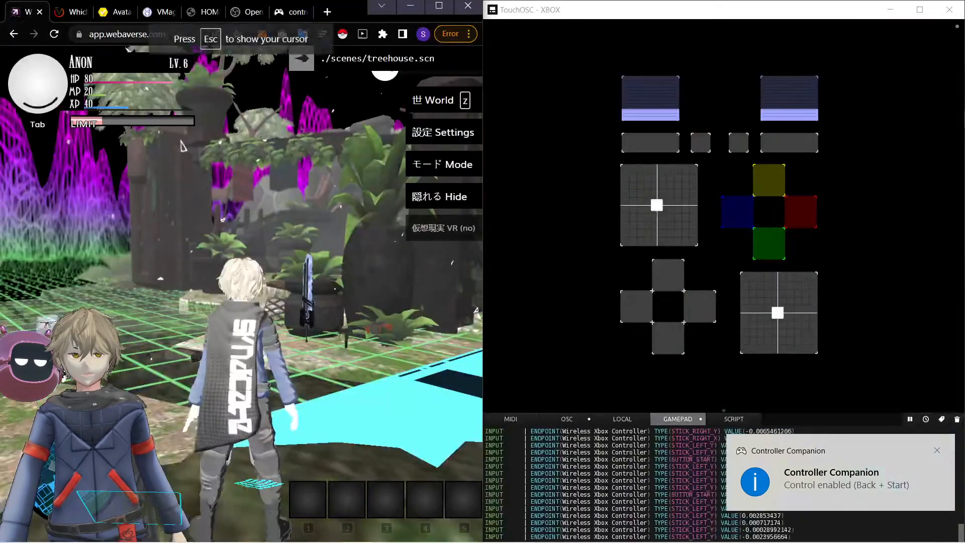
key("a")
key("d")
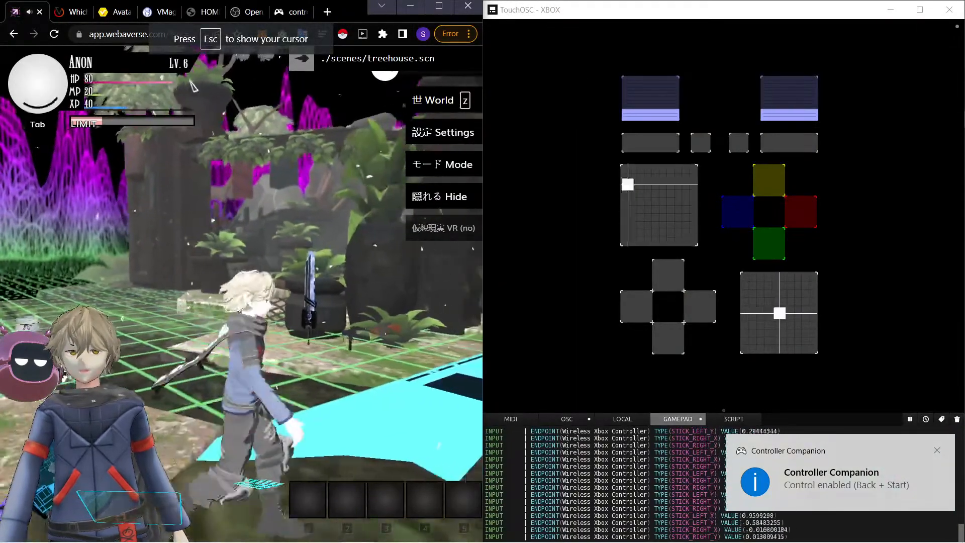
key("a")
key("d")
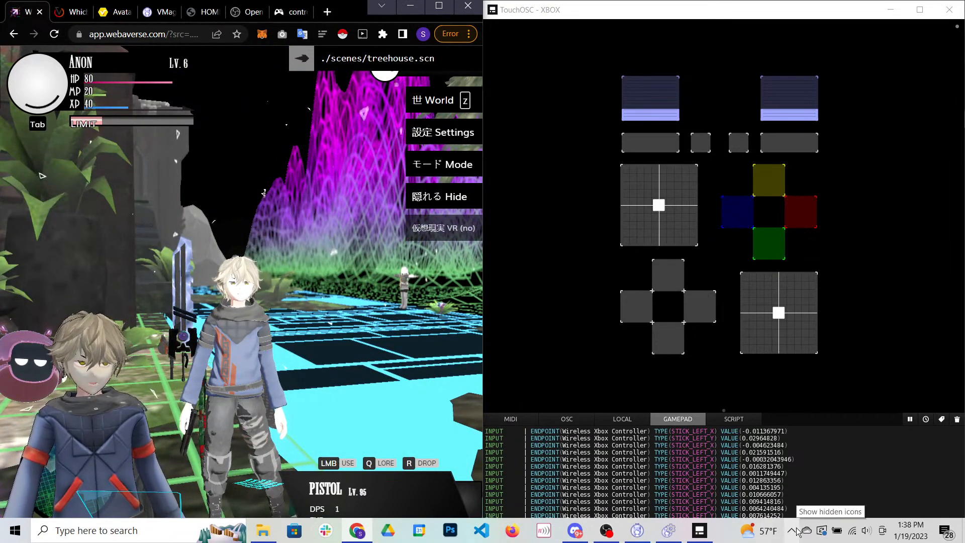
Step: Open Controller Companion's settings and view the mouse options for pointer speed, acceleration and scroll speed
left_click(793, 531)
left_click(791, 507)
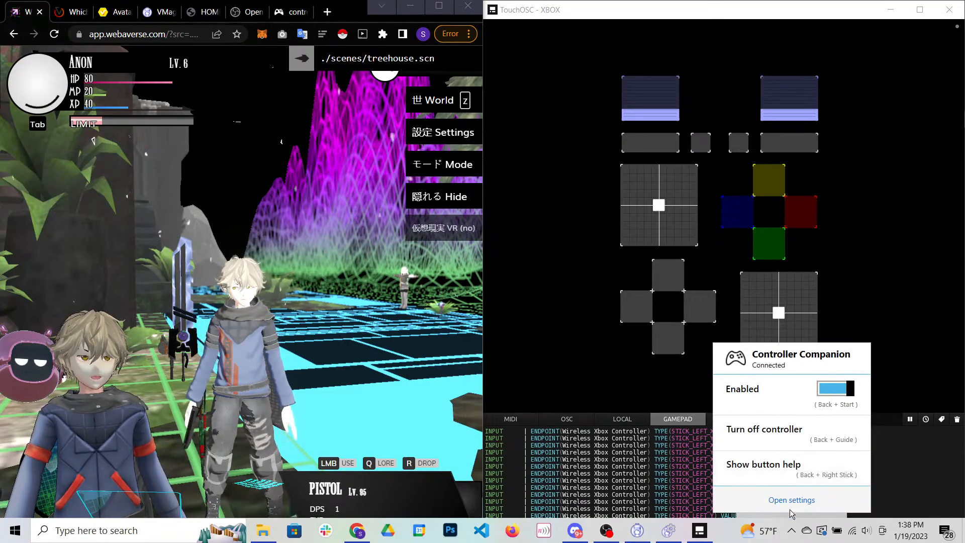
left_click(792, 500)
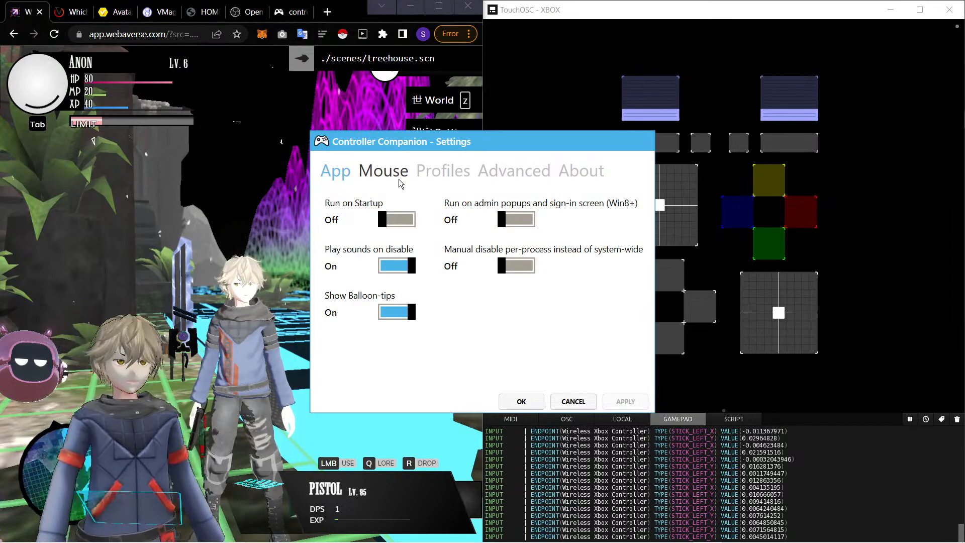
left_click(399, 177)
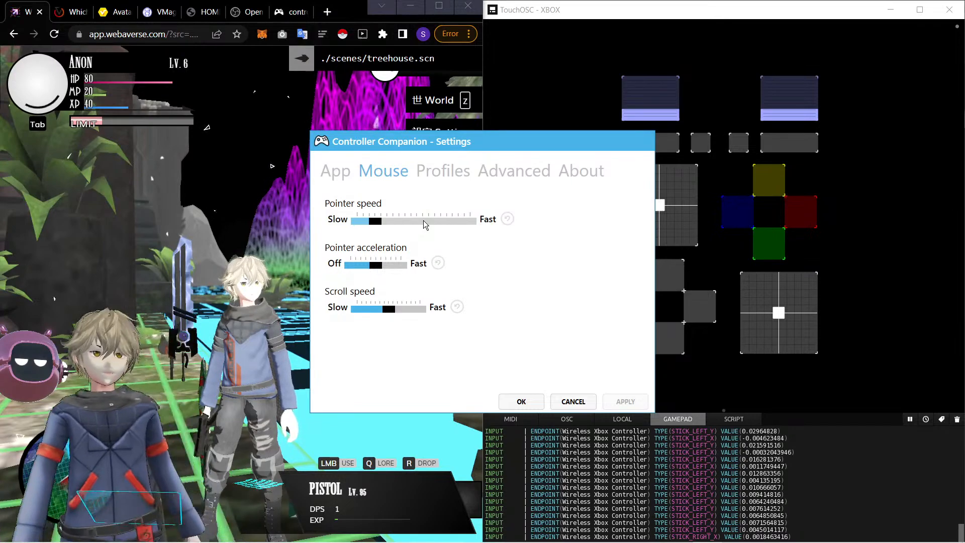
Step: Open the desktop profile's controller bindings and move the Bindings window over the TouchOSC layout
left_click(451, 171)
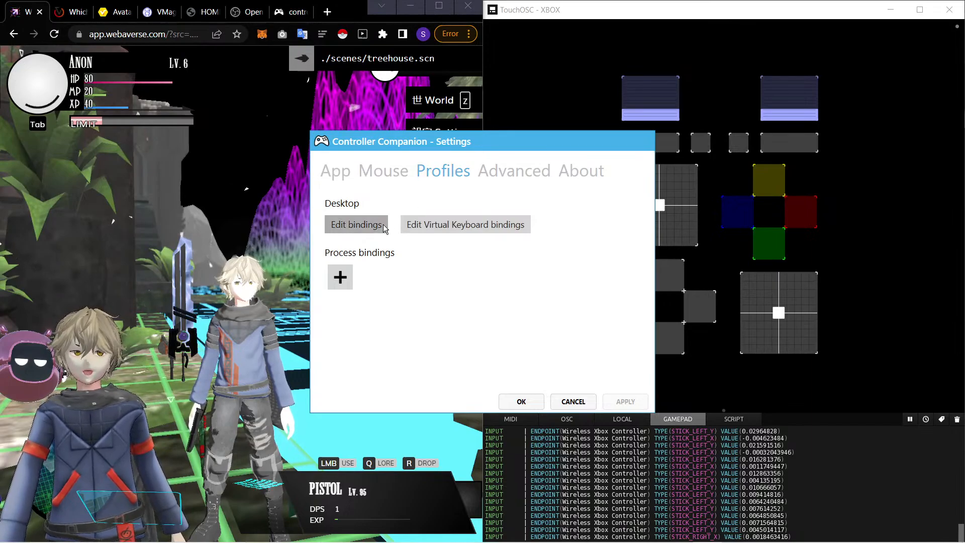
left_click(358, 226)
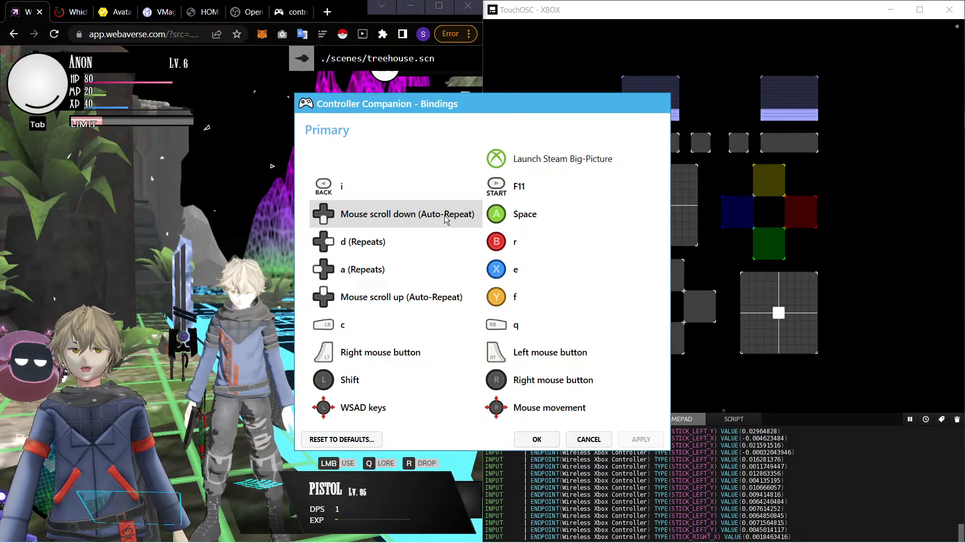
right_click(497, 217)
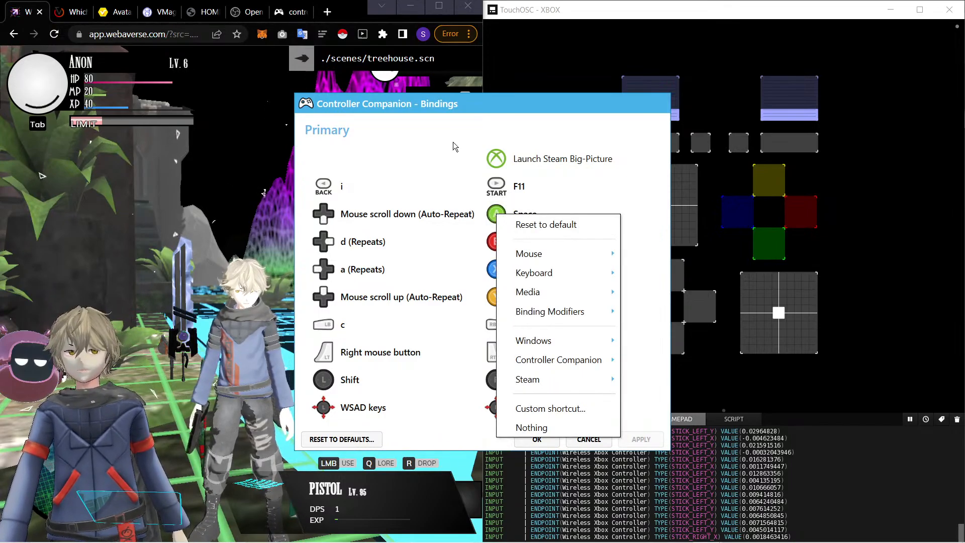
left_click(466, 100)
left_click_drag(467, 100, 694, 58)
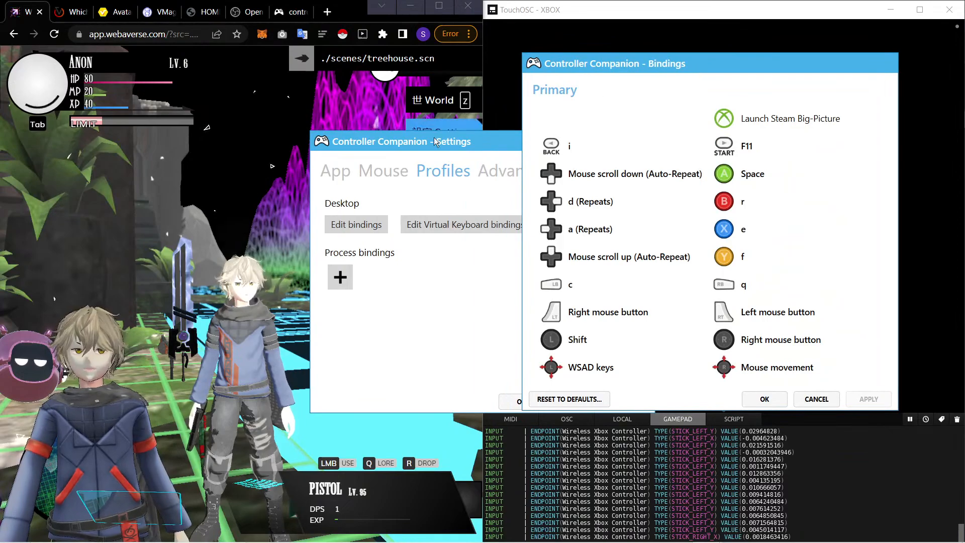
right_click(677, 307)
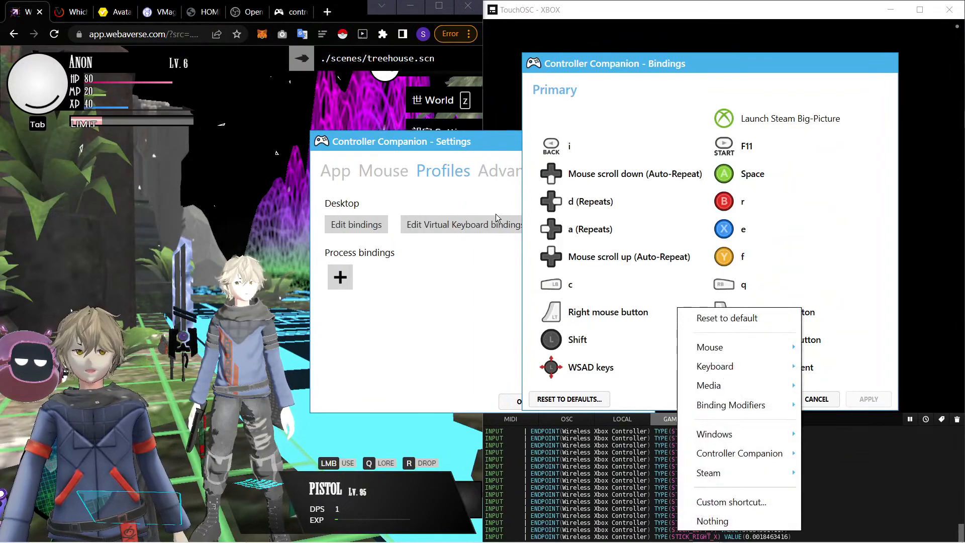
left_click(622, 70)
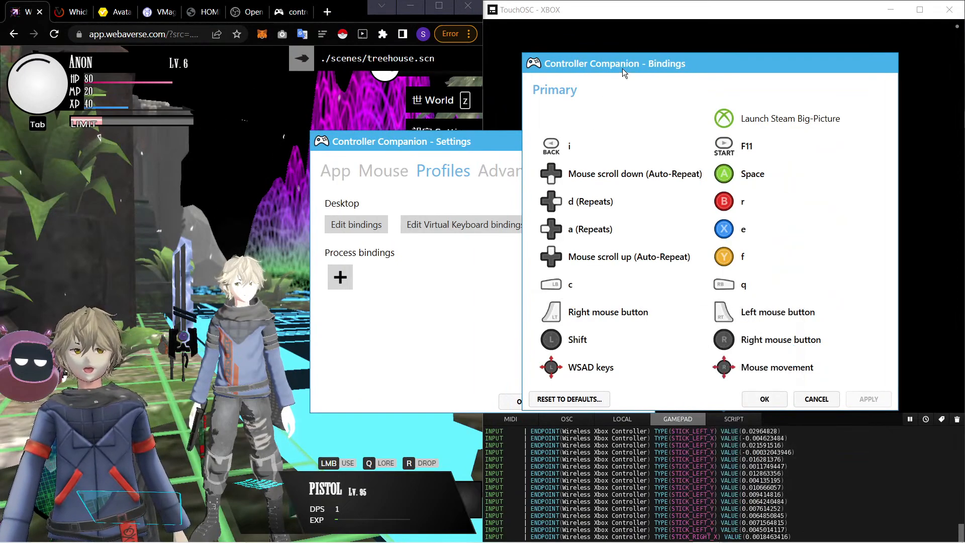
Step: Assign Space to the controller's A button as a non-repeating single-key binding
right_click(740, 178)
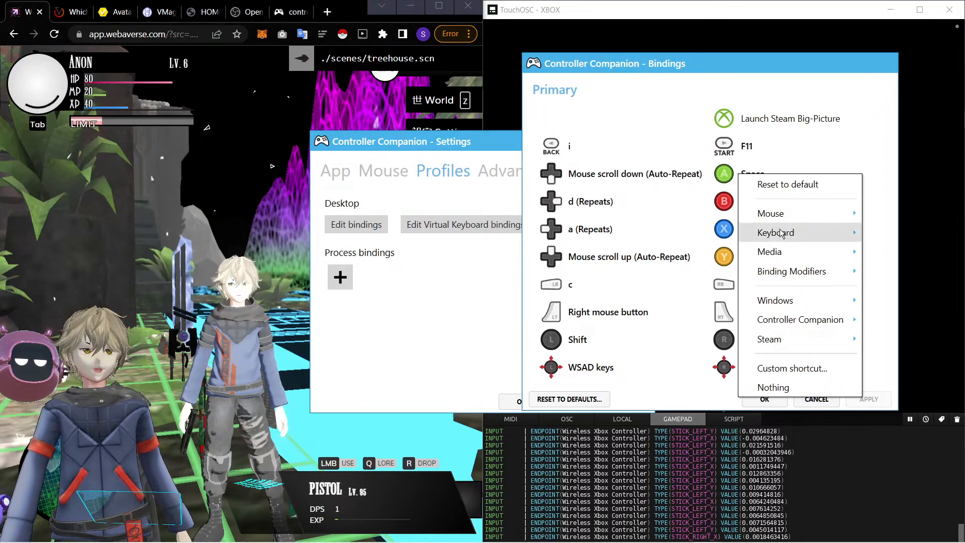
mouse_move(782, 234)
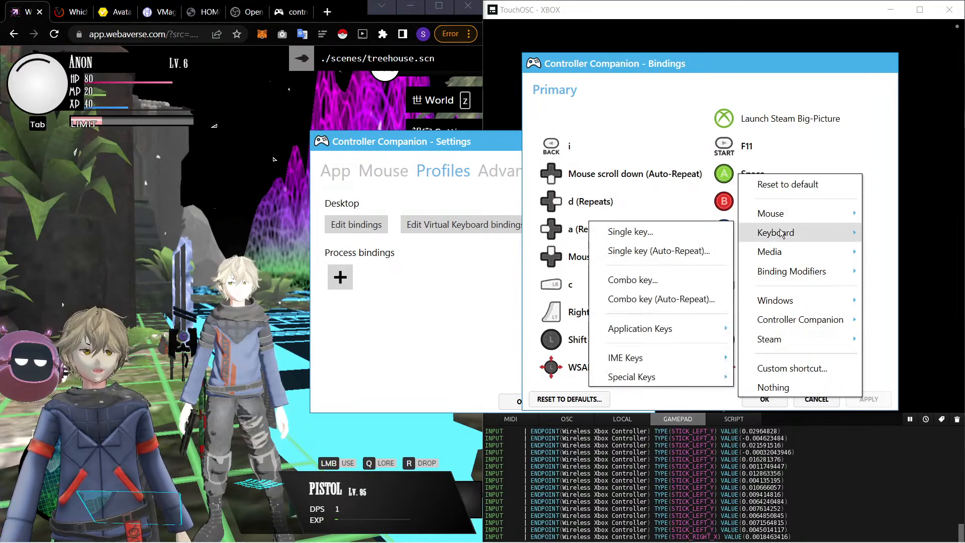
left_click(659, 232)
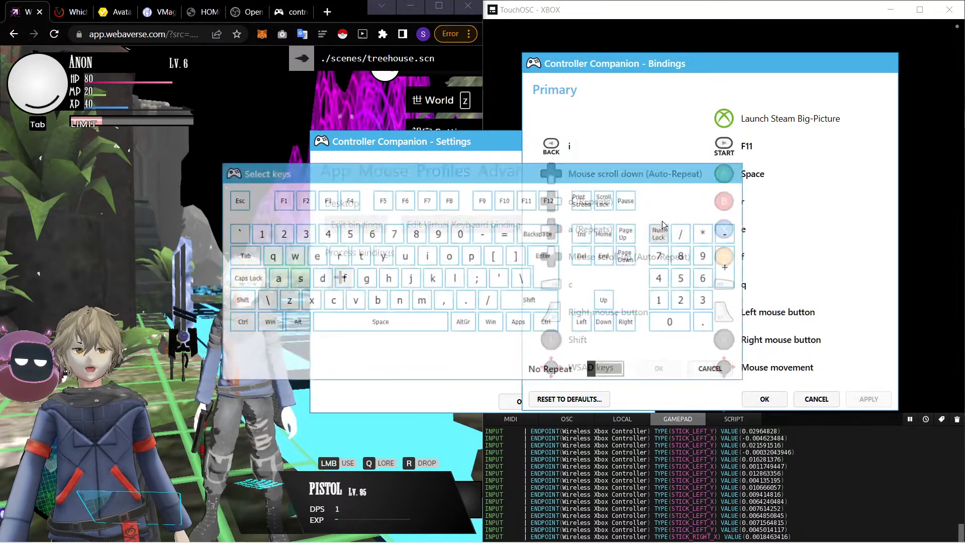
left_click(398, 322)
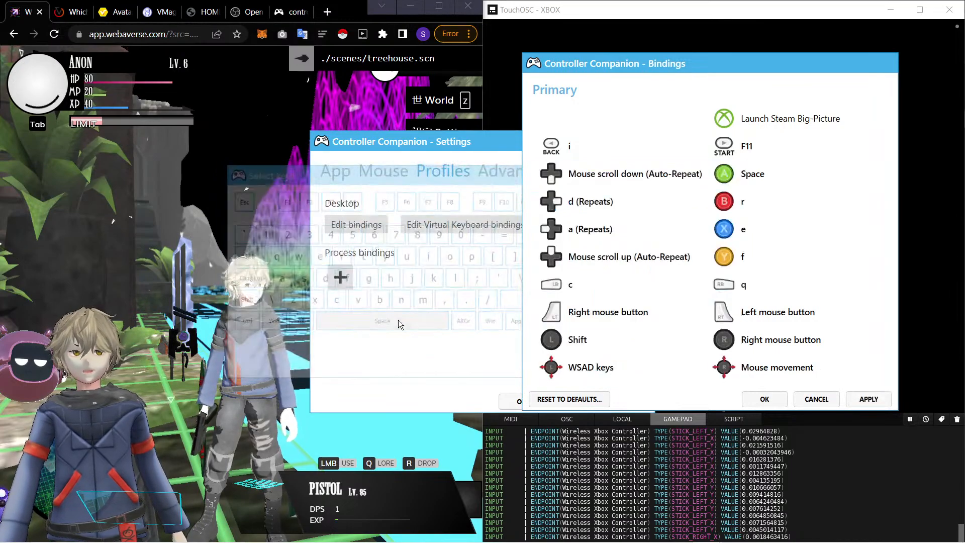
Step: Assign Tab to the controller's B button as a single-key binding and apply the bindings
left_click(732, 203)
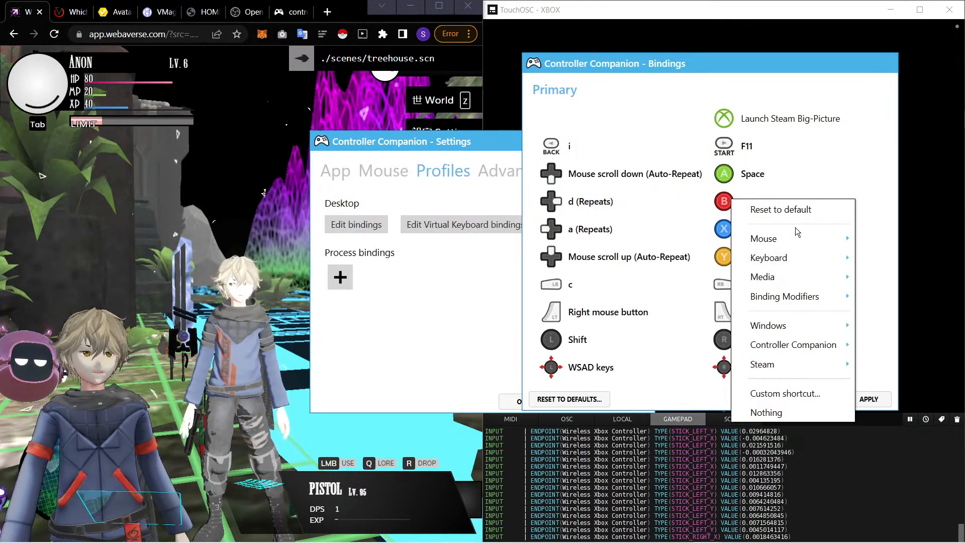
mouse_move(786, 259)
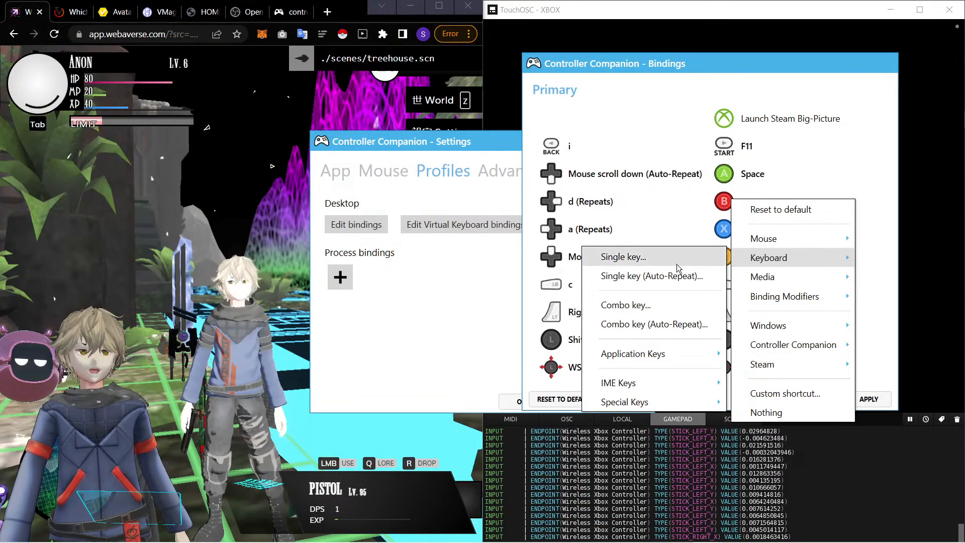
left_click(625, 259)
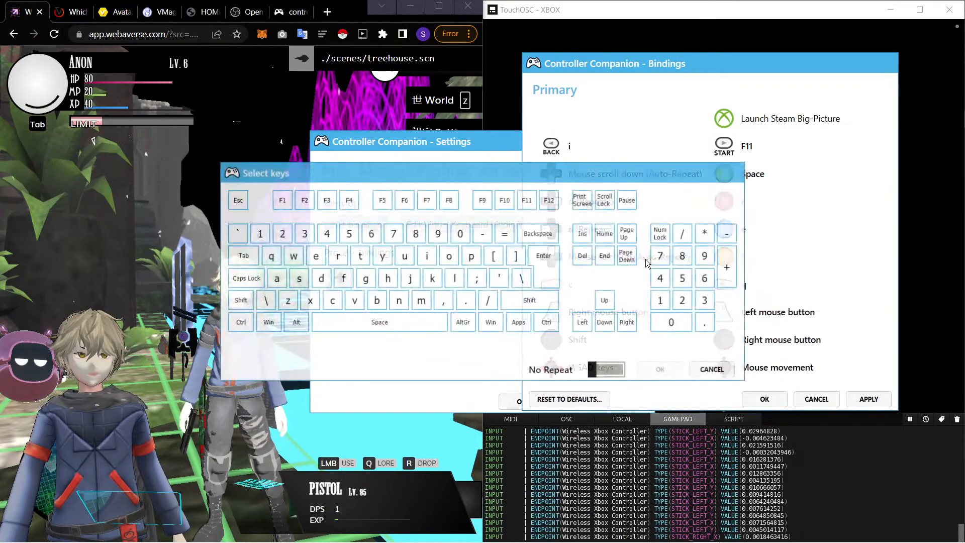
left_click(254, 255)
left_click(872, 399)
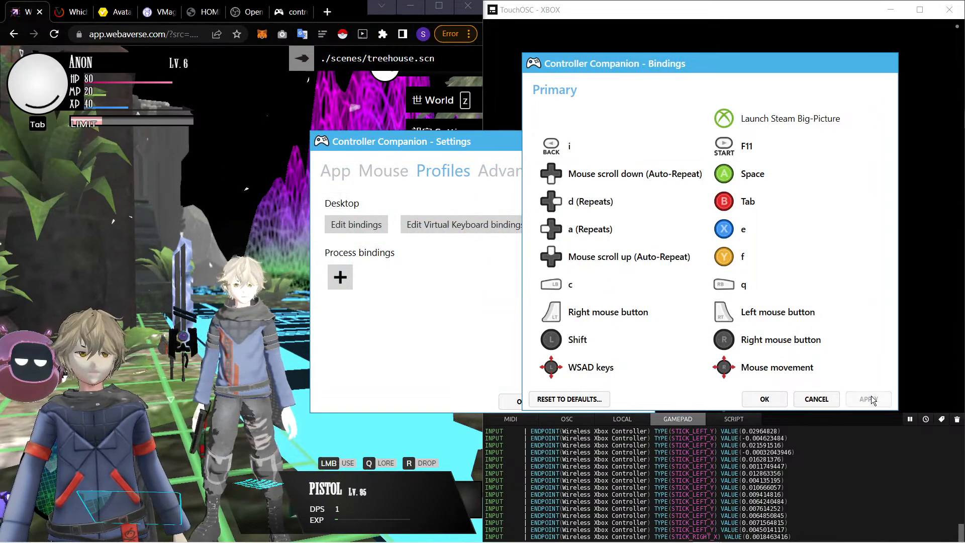
Step: Return to the Webaverse scene and test the Tab binding with the controller's B button
left_click(252, 302)
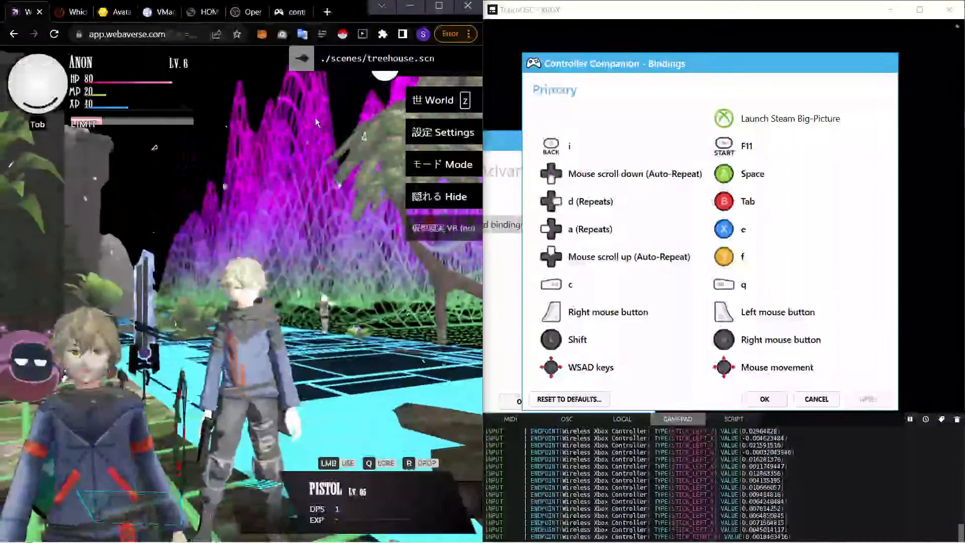
left_click(577, 19)
left_click(277, 243)
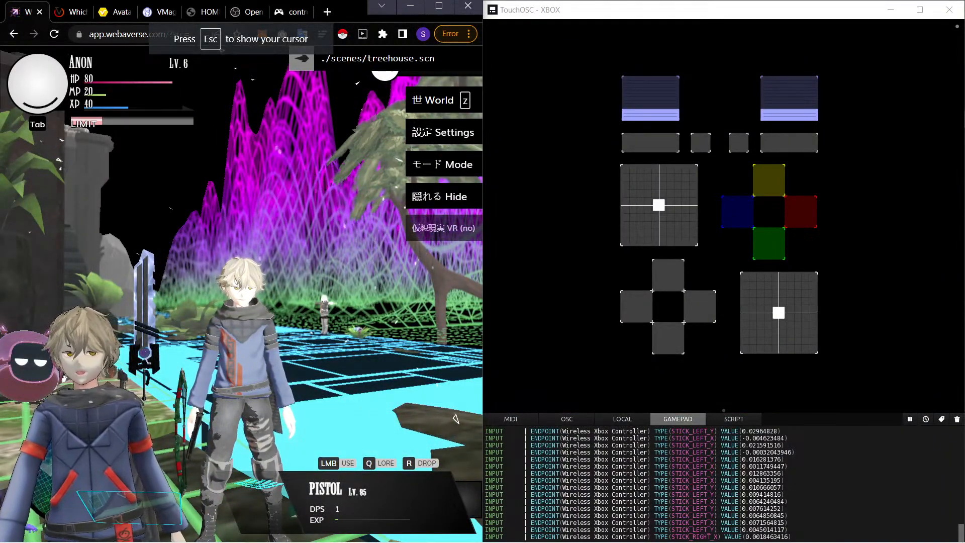
key("Tab")
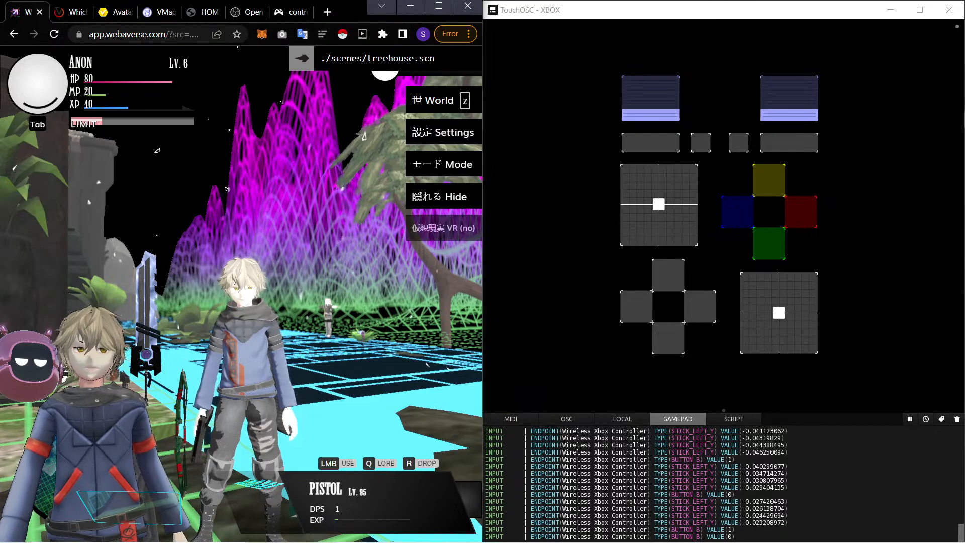
Step: Bring the Bindings window back in front of TouchOSC and walk the character around the Webaverse scene
key("alt+Tab")
key("alt+Tab")
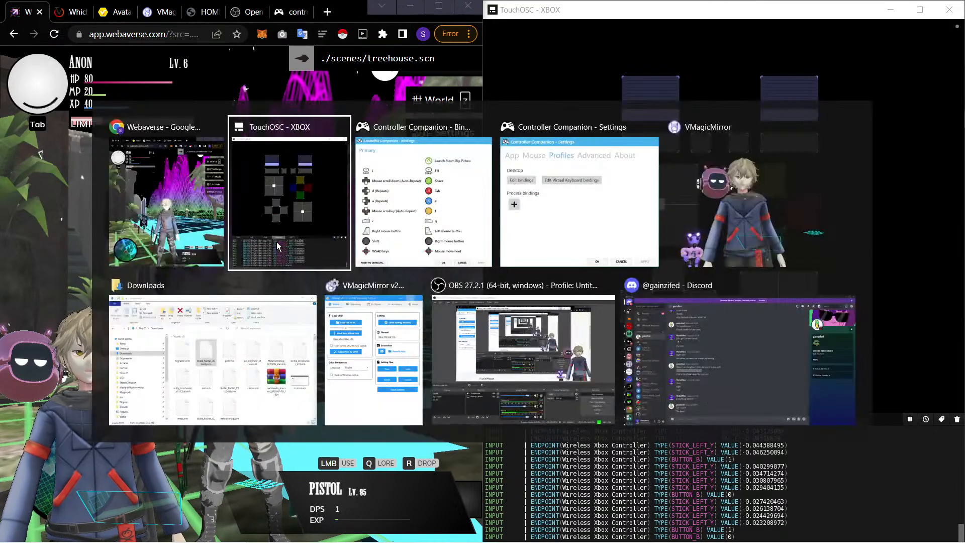
left_click(230, 63)
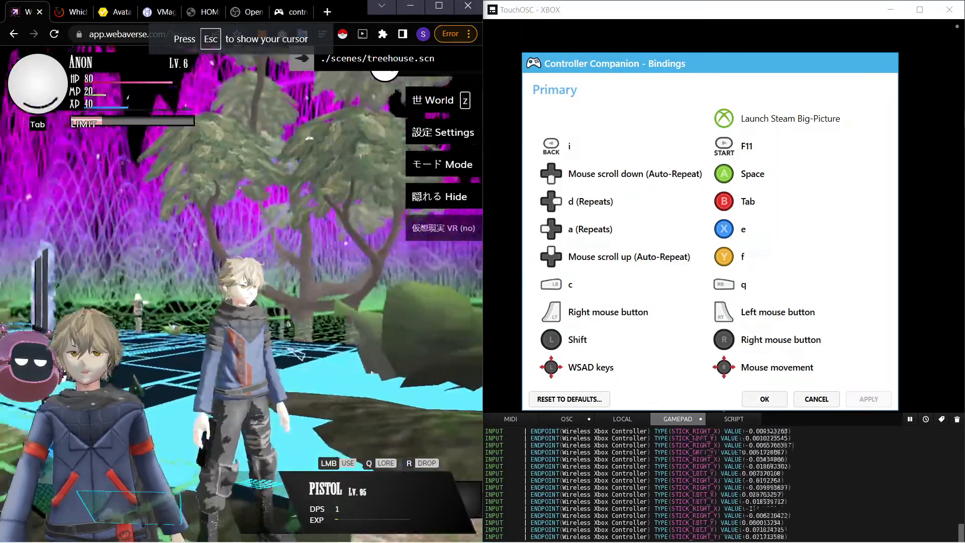
key("w")
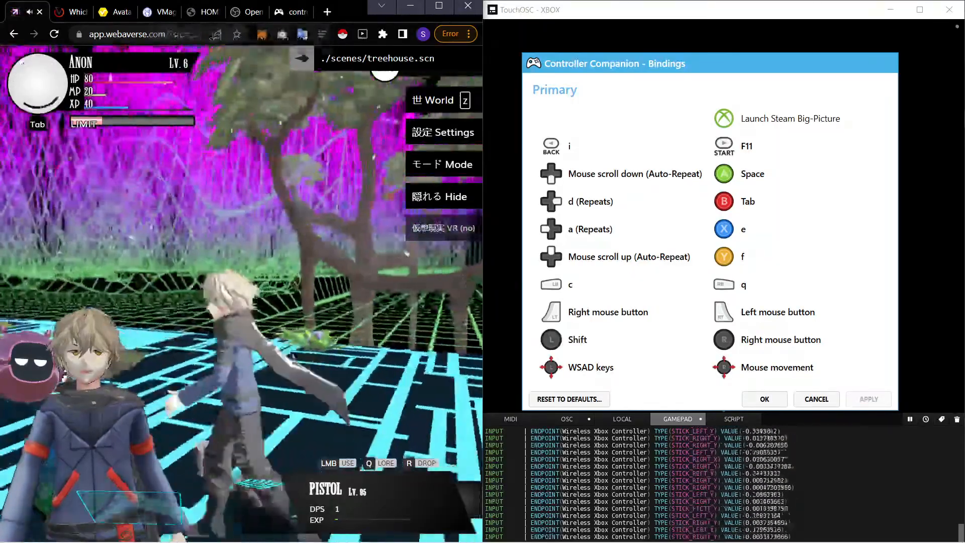
key("w")
key("s")
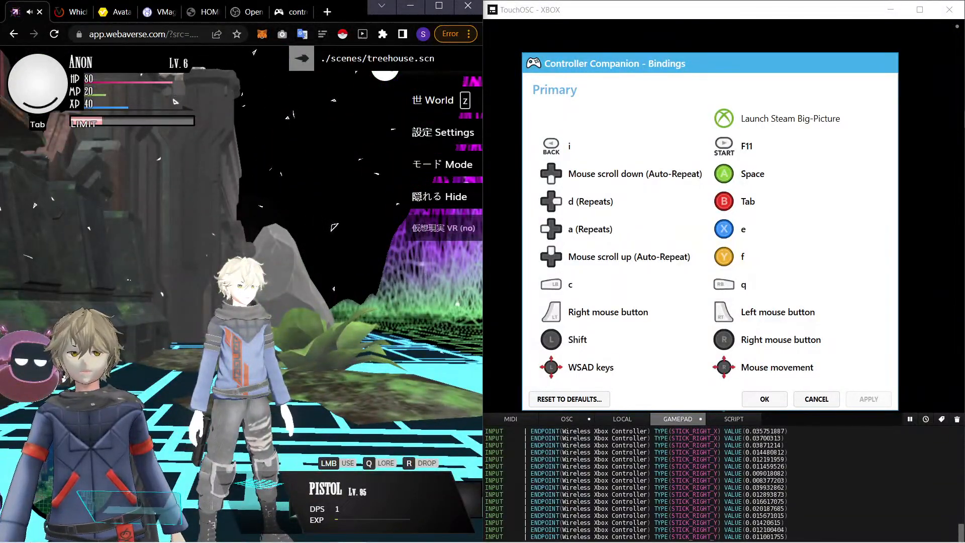
Step: Test the D-pad scroll bindings by zooming the Webaverse camera between third-person and first-person view
scroll(242, 294, "up", 3)
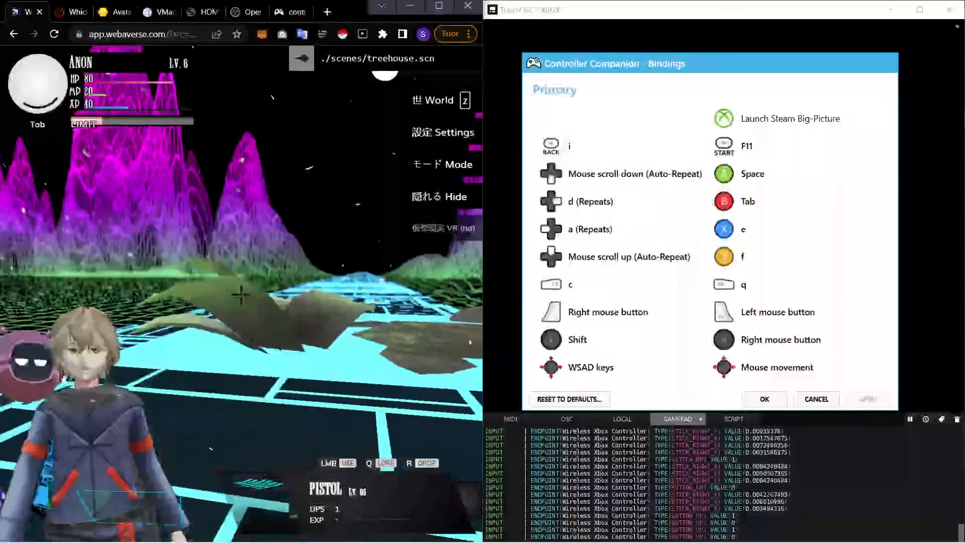
scroll(241, 294, "down", 3)
scroll(241, 294, "down", 2)
scroll(241, 295, "up", 2)
scroll(241, 294, "down", 2)
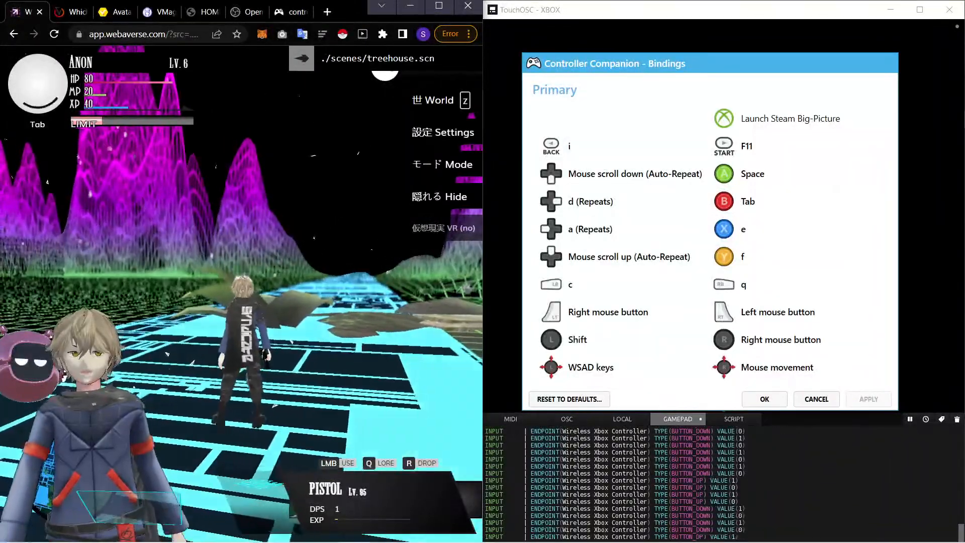
scroll(241, 294, "up", 3)
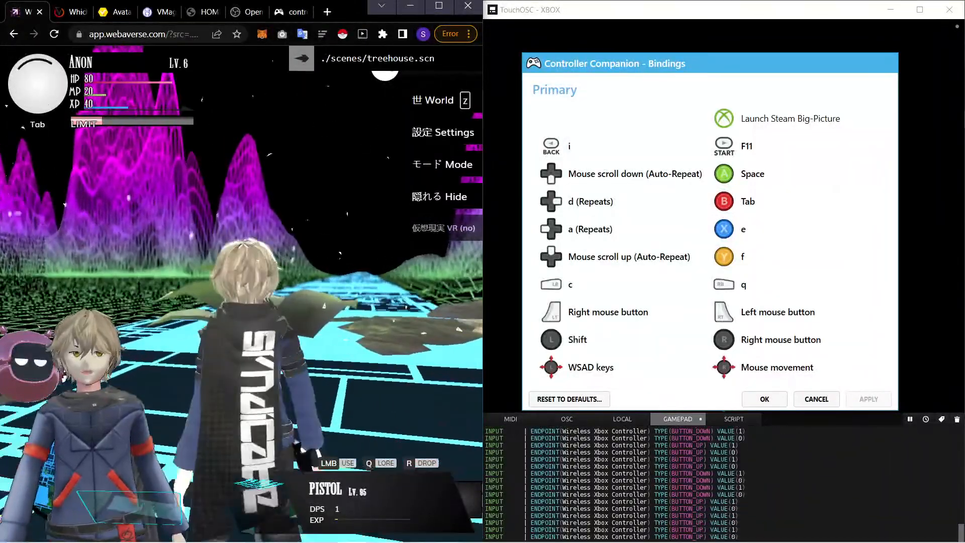
scroll(241, 294, "down", 2)
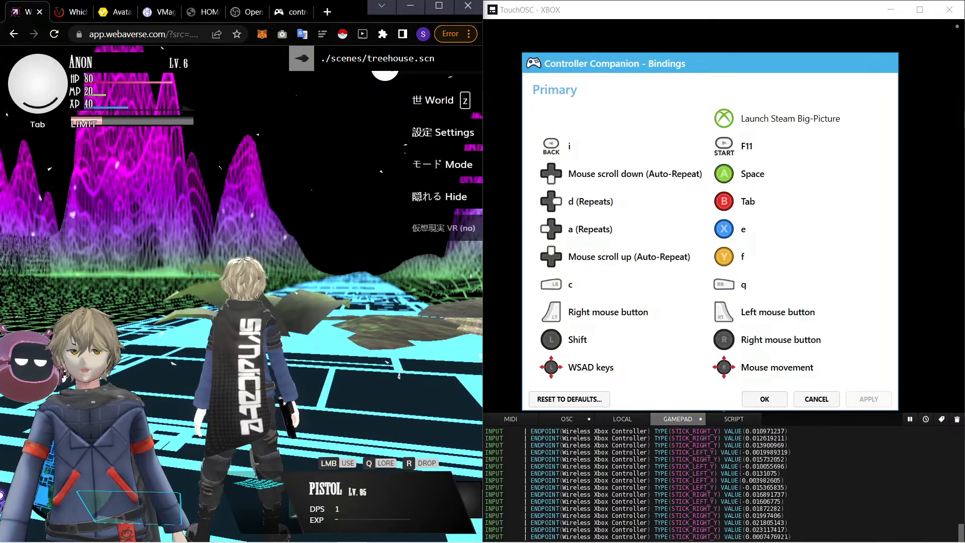
scroll(241, 294, "up", 3)
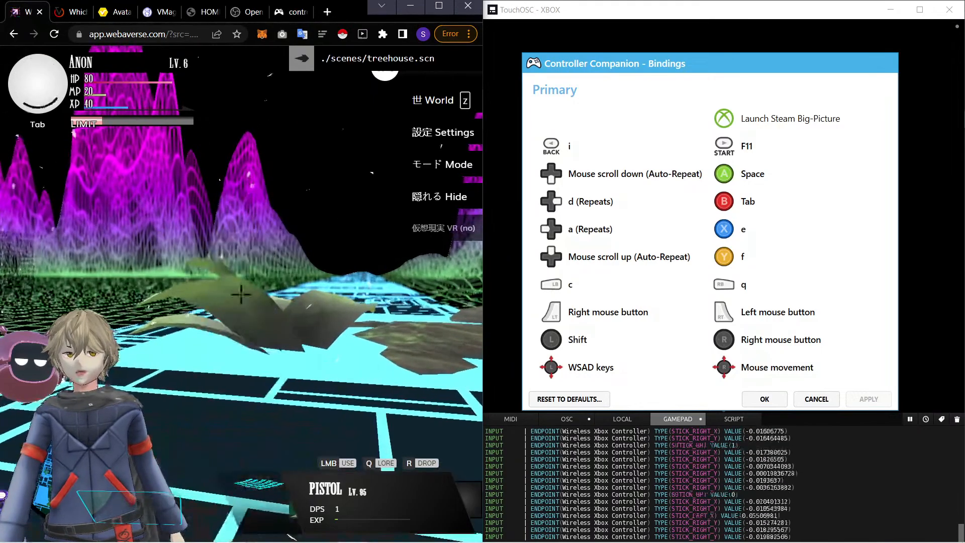
Step: Test aiming, walking and firing the pistol in first-person view, and return the camera to third person
right_click(241, 294)
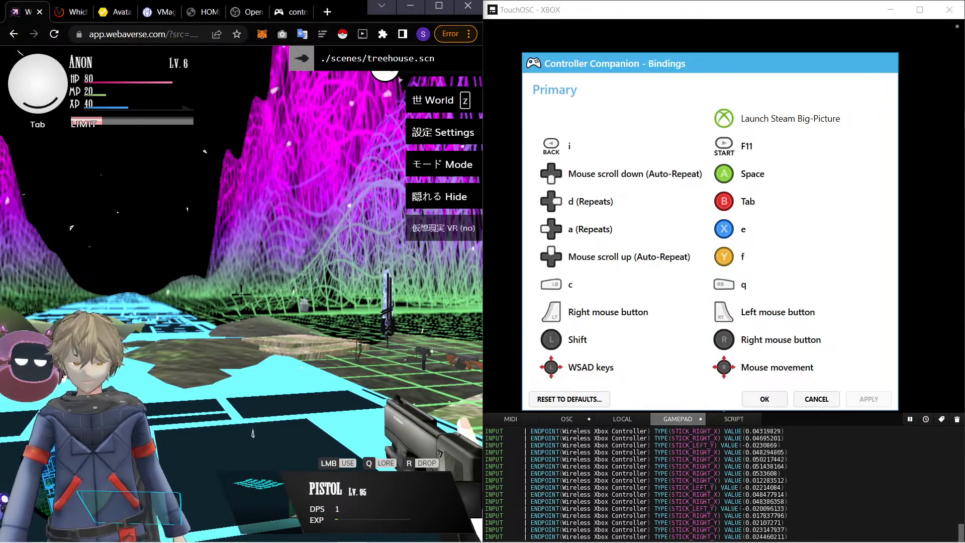
key("w")
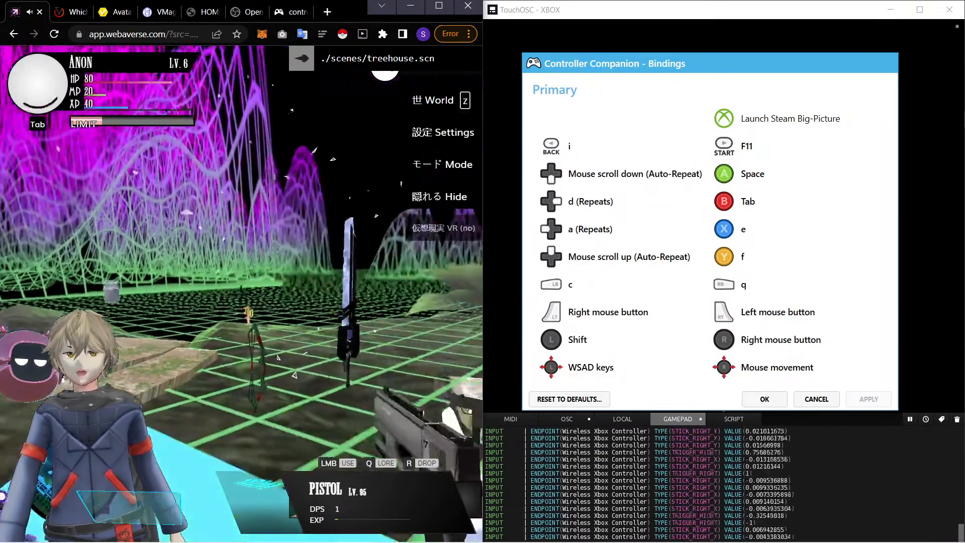
left_click(241, 295)
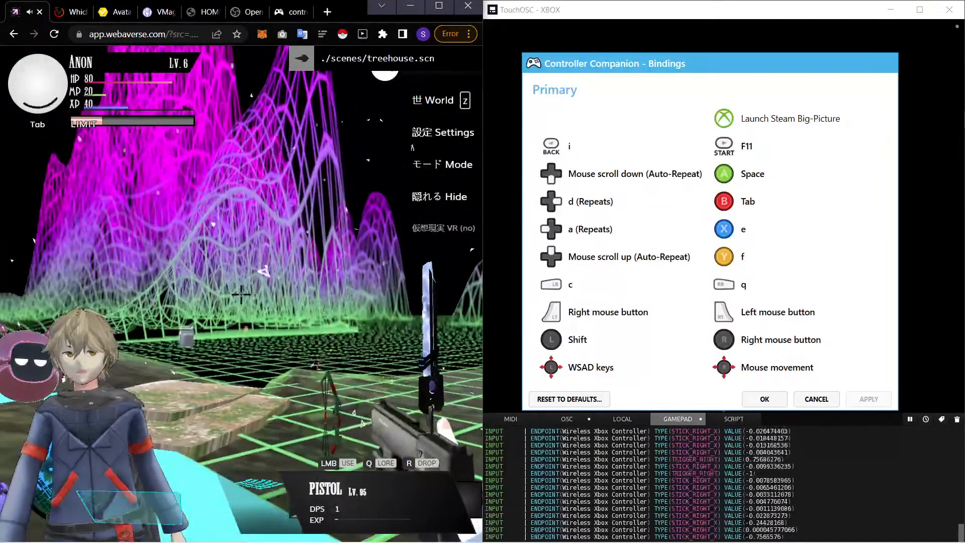
left_click(241, 294)
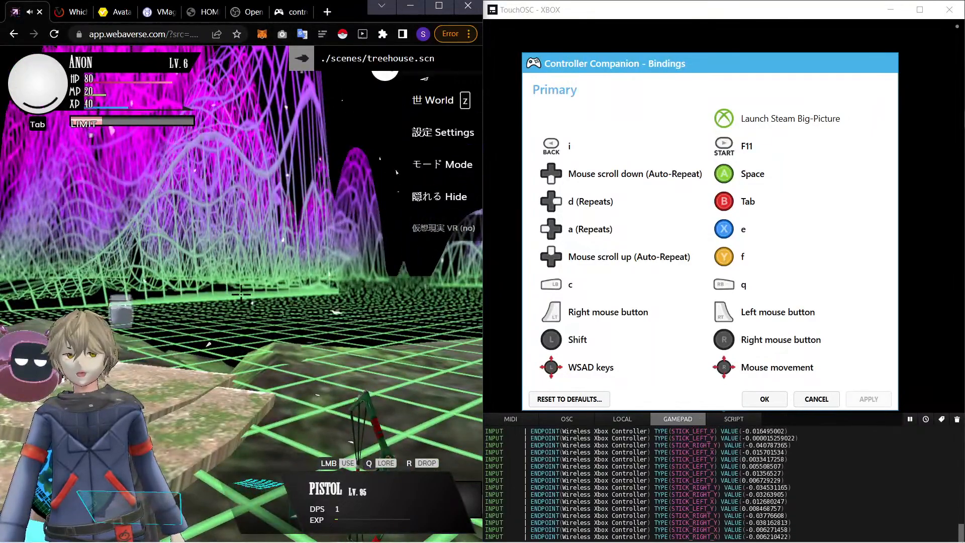
scroll(241, 295, "down", 2)
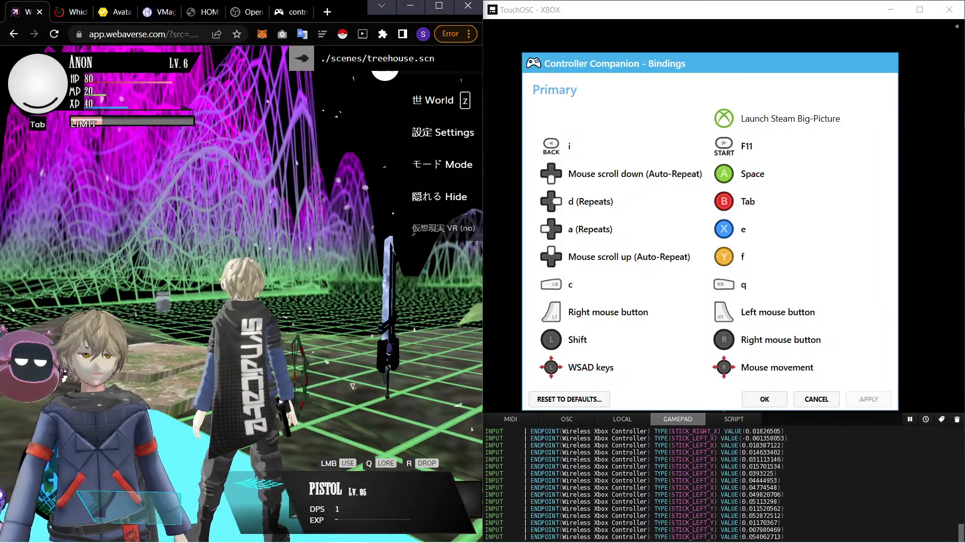
Step: Assign r to the controller's B button as a single-key binding
left_click(759, 195)
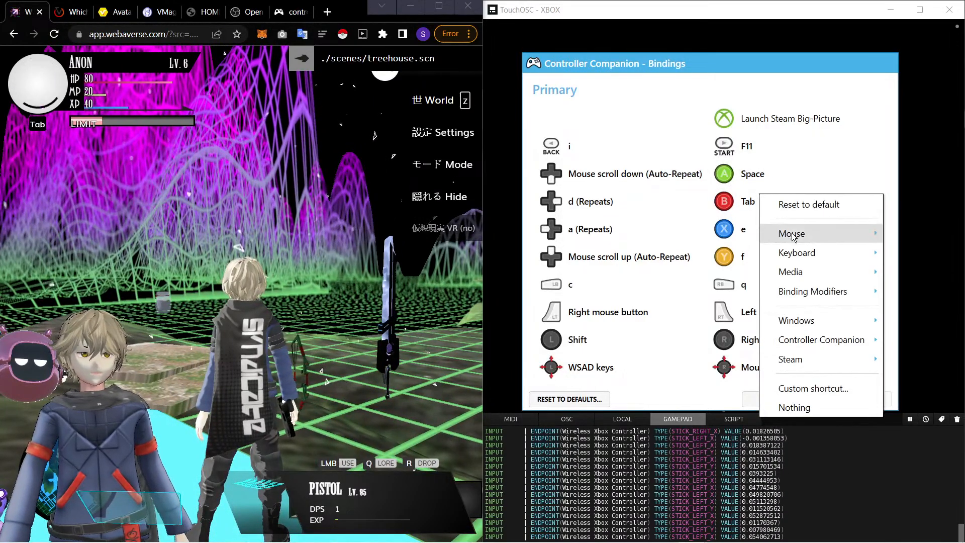
mouse_move(799, 255)
left_click(651, 252)
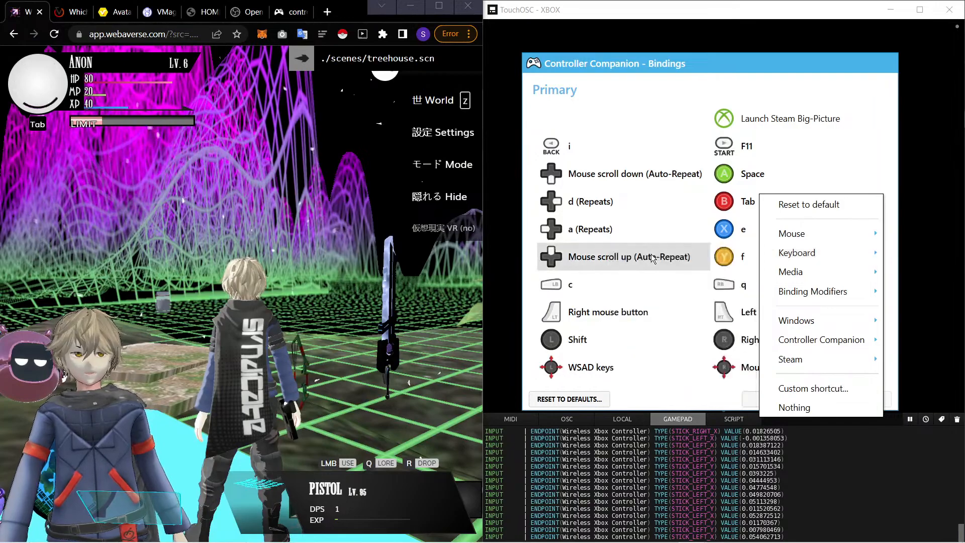
Step: Return to the Webaverse scene and open the character's inventory
left_click(336, 256)
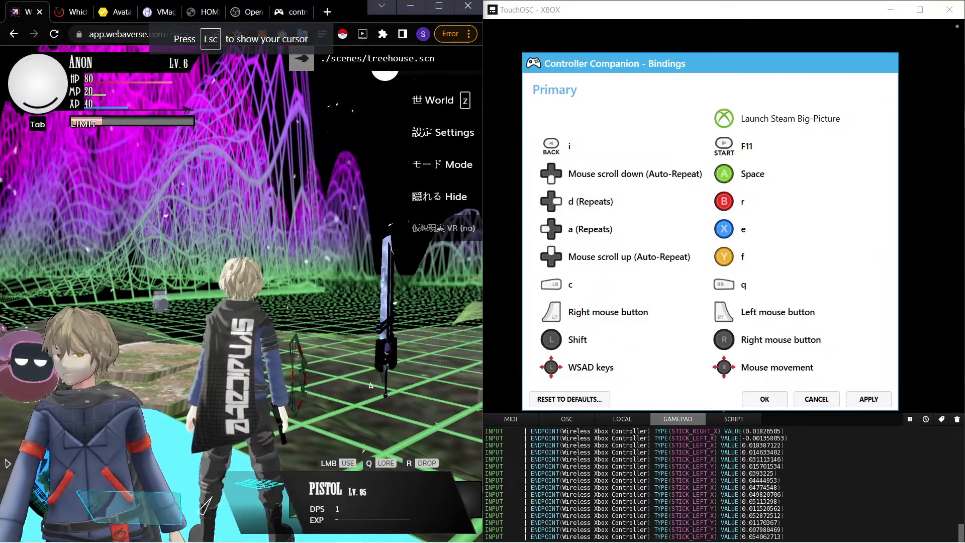
key("i")
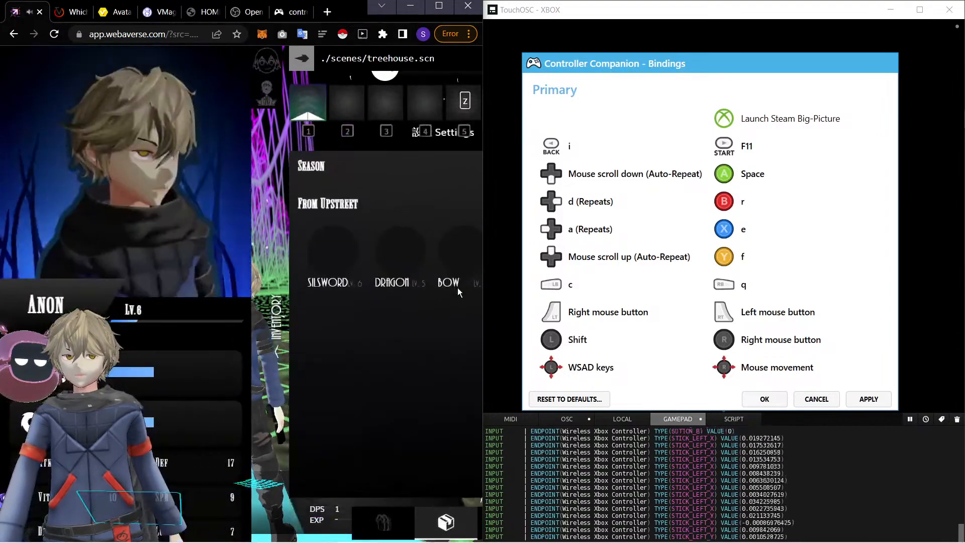
Step: Apply the controller bindings and test the drop binding by dropping the pistol outside the inventory
key("i")
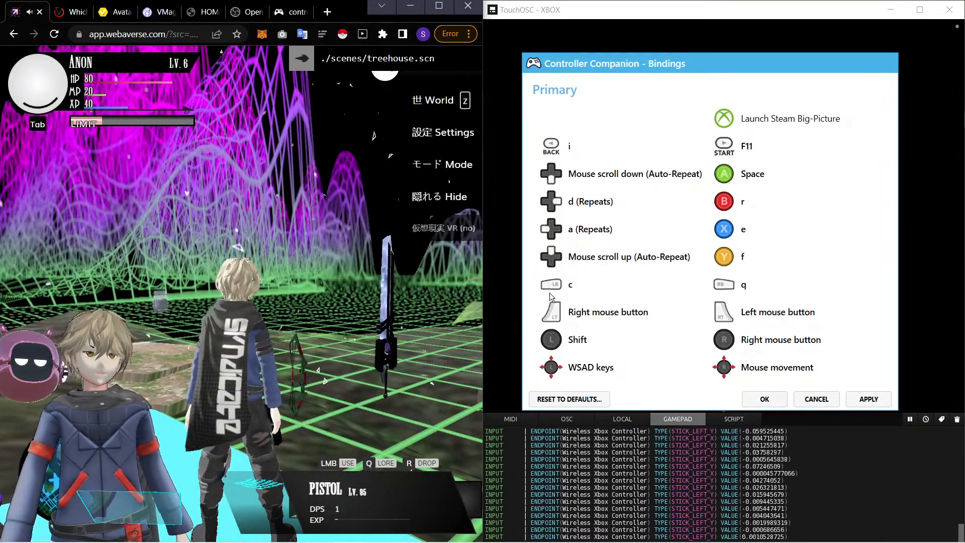
left_click(890, 400)
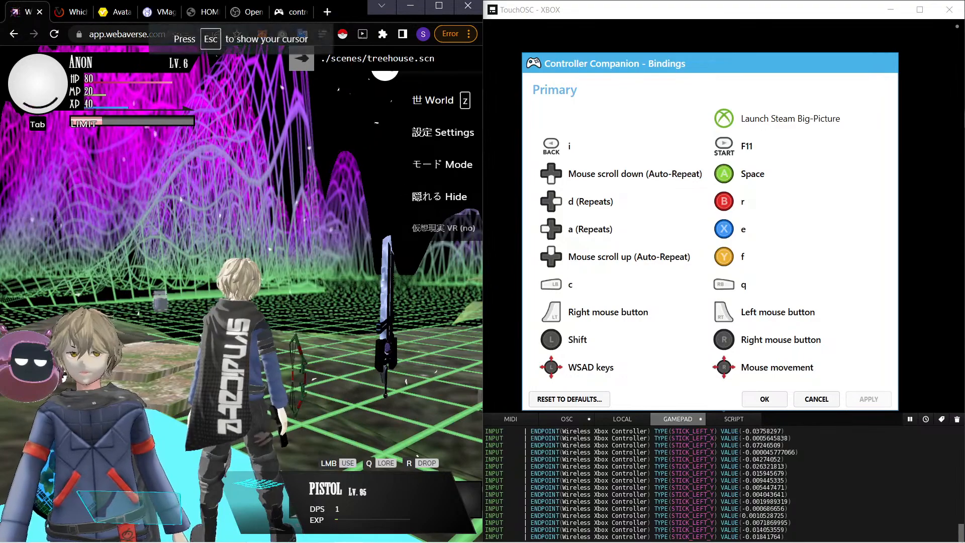
key("r")
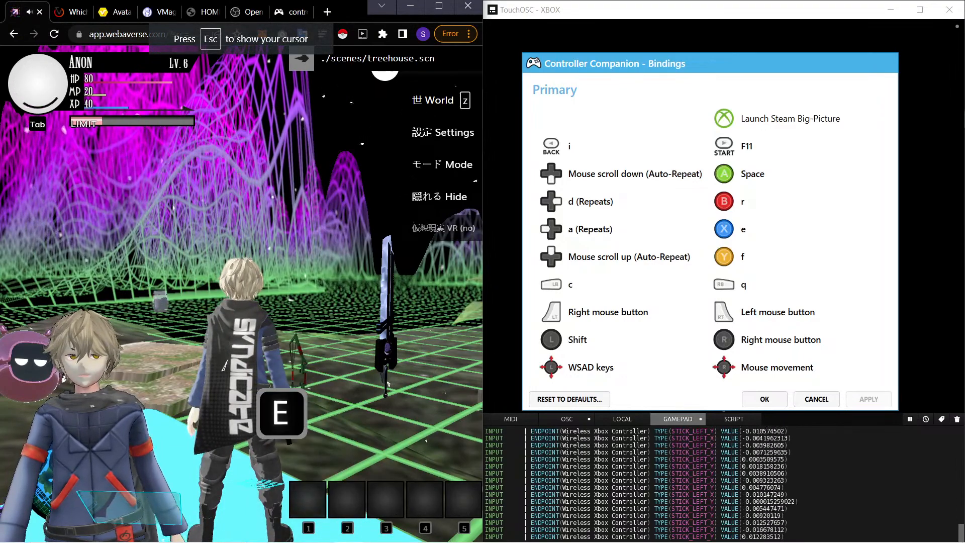
Step: Test the movement, pick-up and drop bindings by walking through the treehouse scene, picking up an item and dropping the bow
key("s")
key("s")
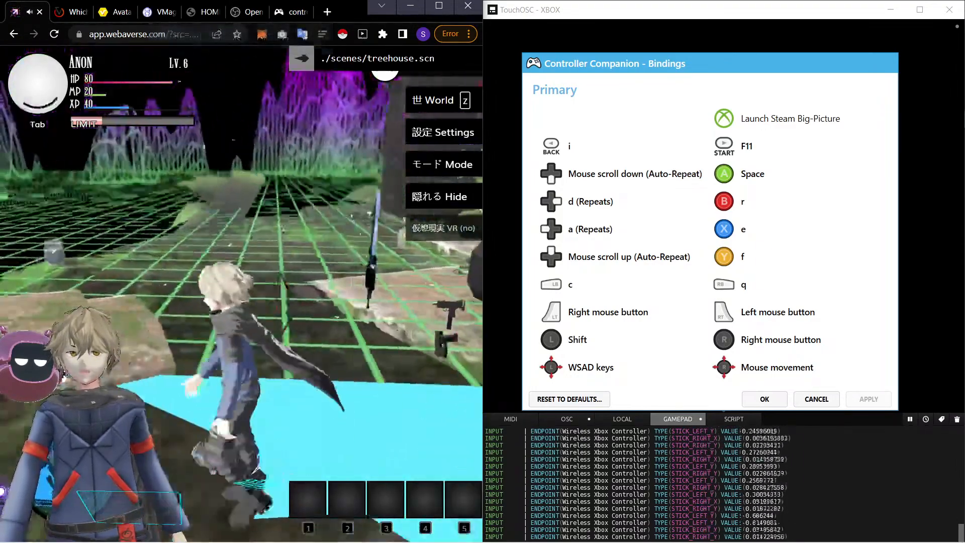
key("w")
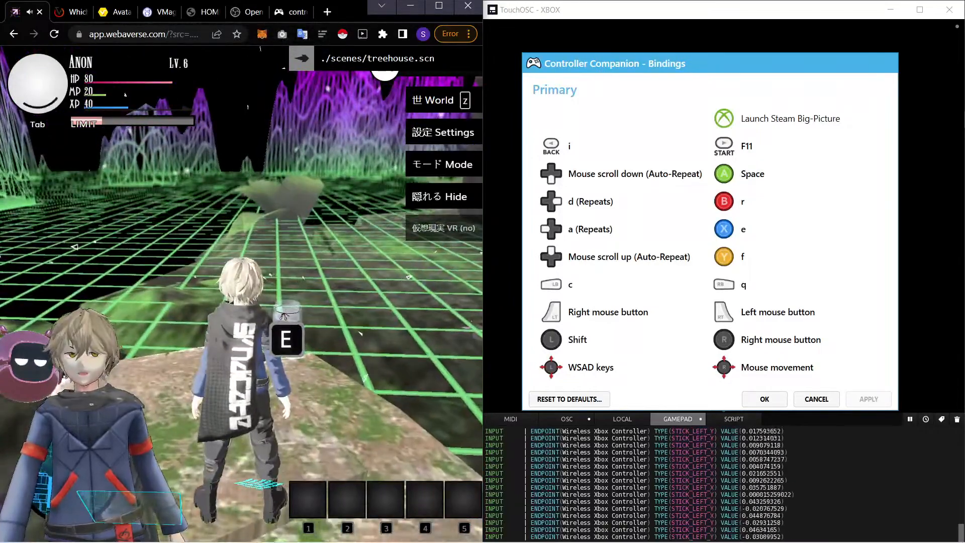
key("e")
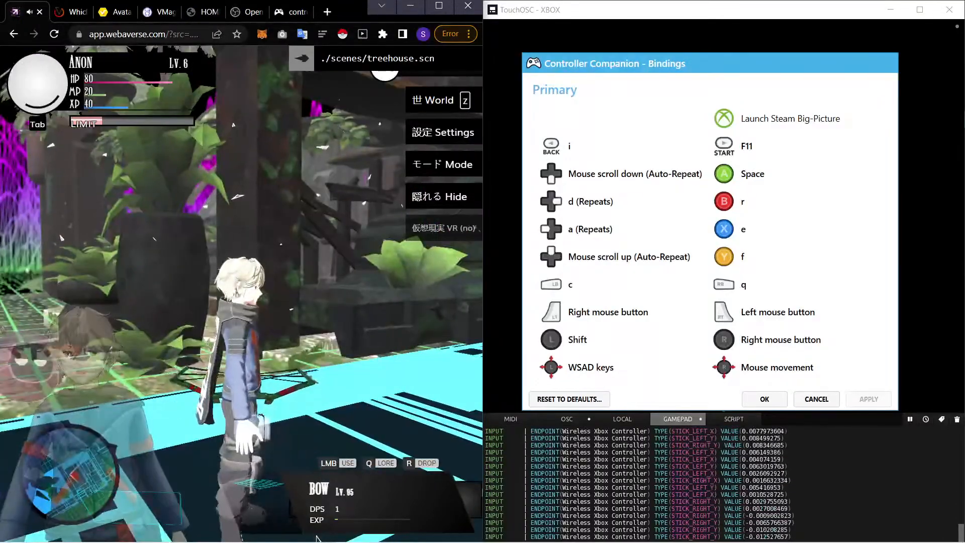
key("r")
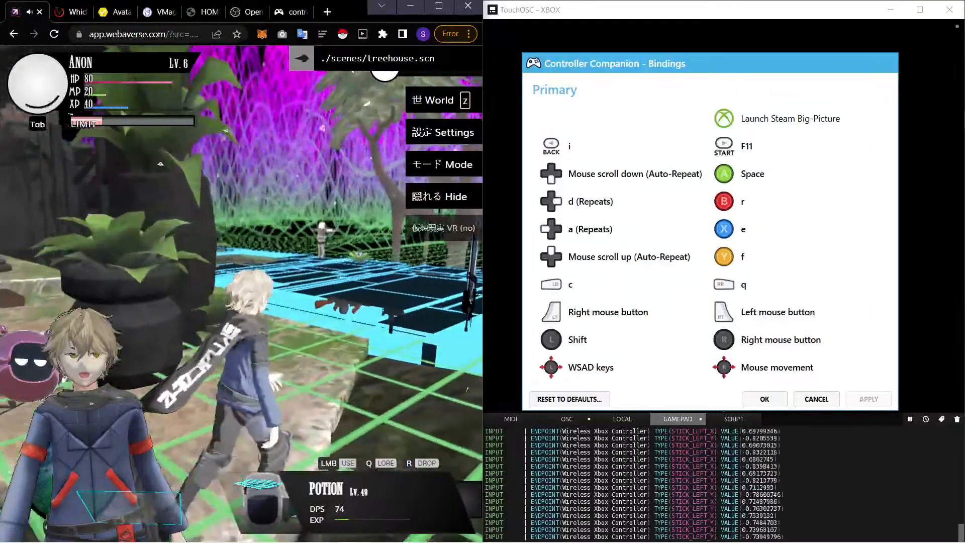
Step: Test the q binding by opening the emote wheel and playing emotes while the character holds the potion
key("q")
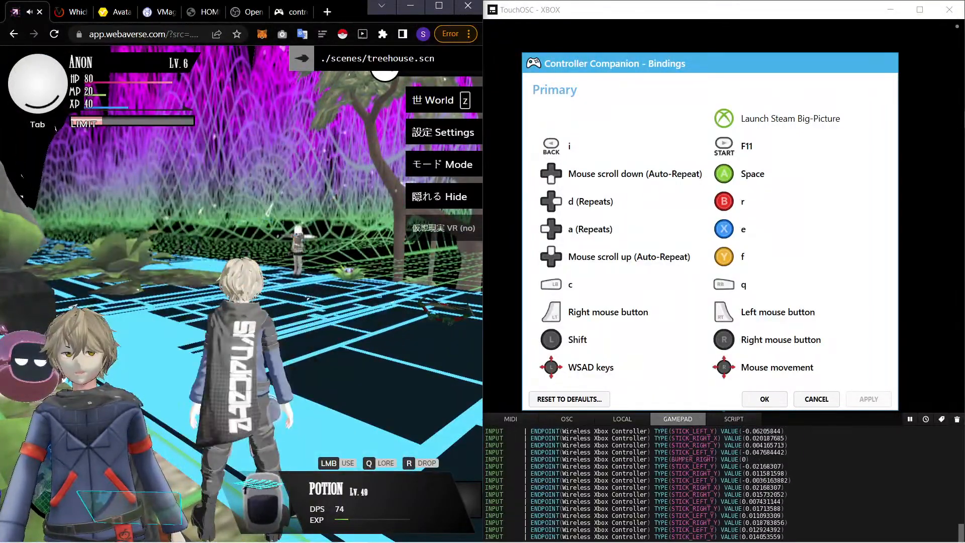
key("q")
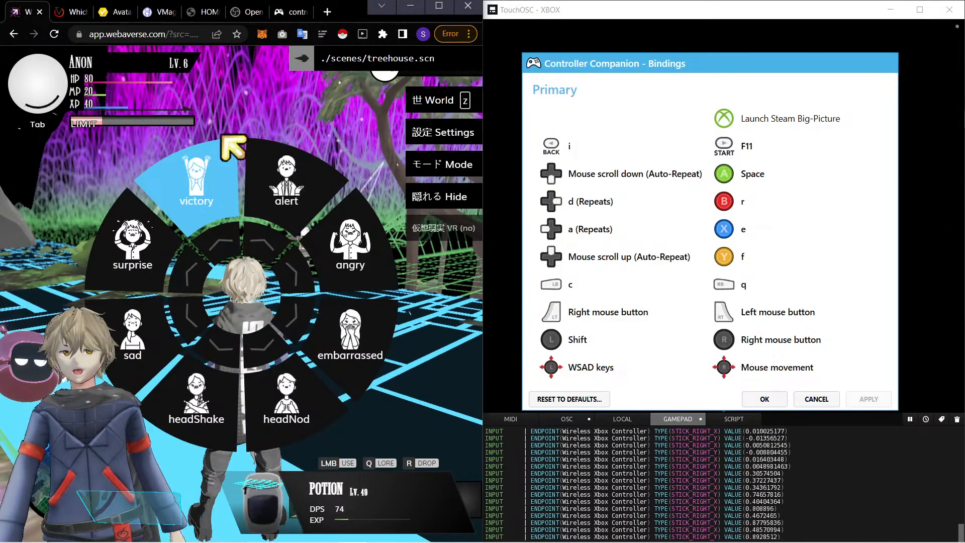
left_click(266, 199)
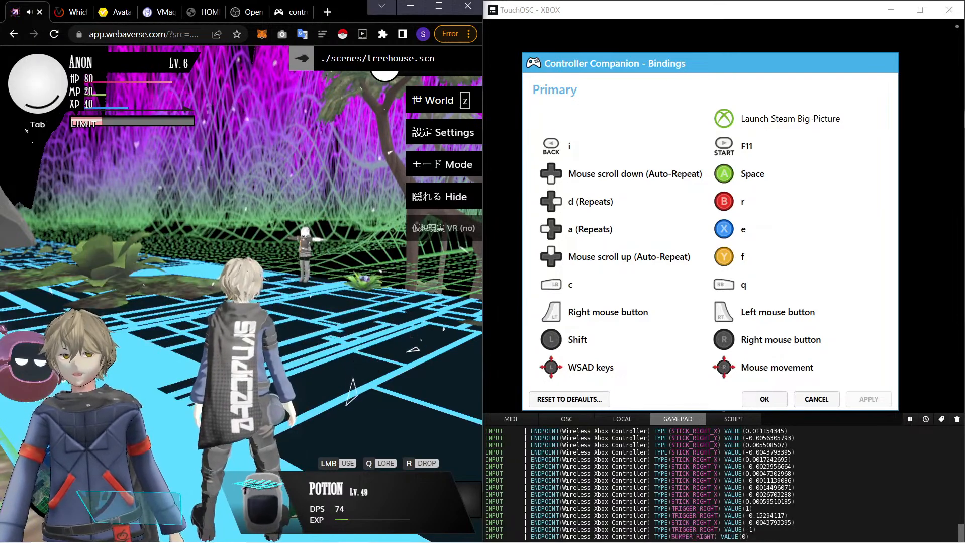
key("q")
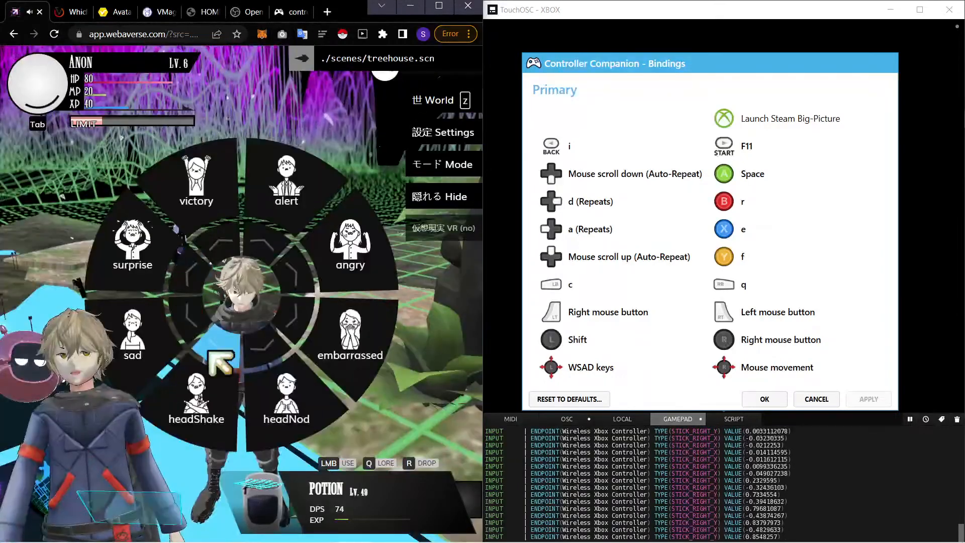
left_click(142, 297)
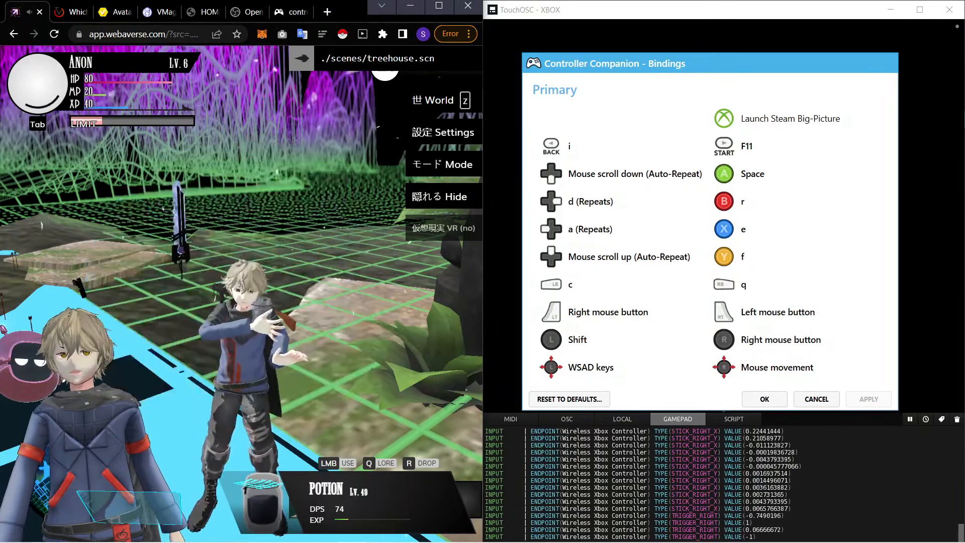
Step: Drop the held potion and walk the character through the scene to test the movement bindings again
key("r")
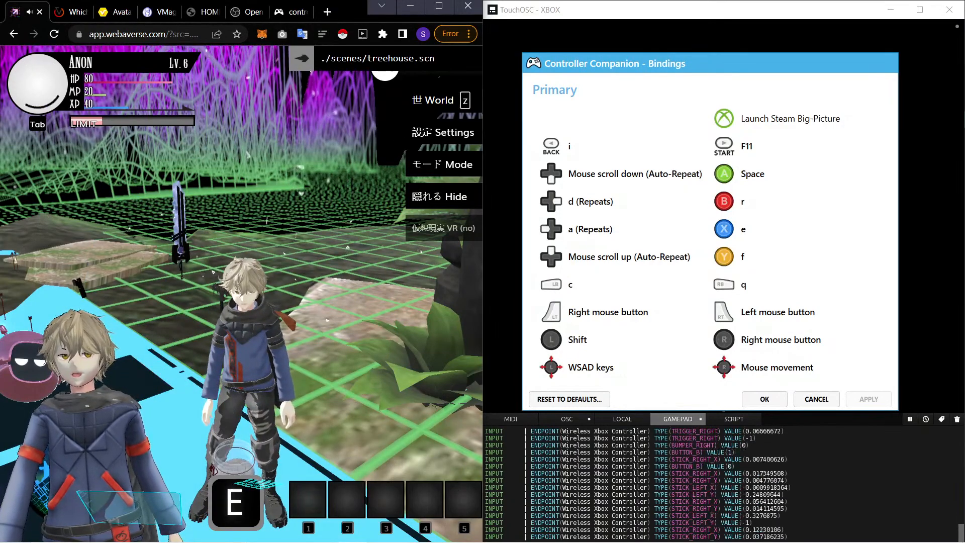
key("w")
key("s")
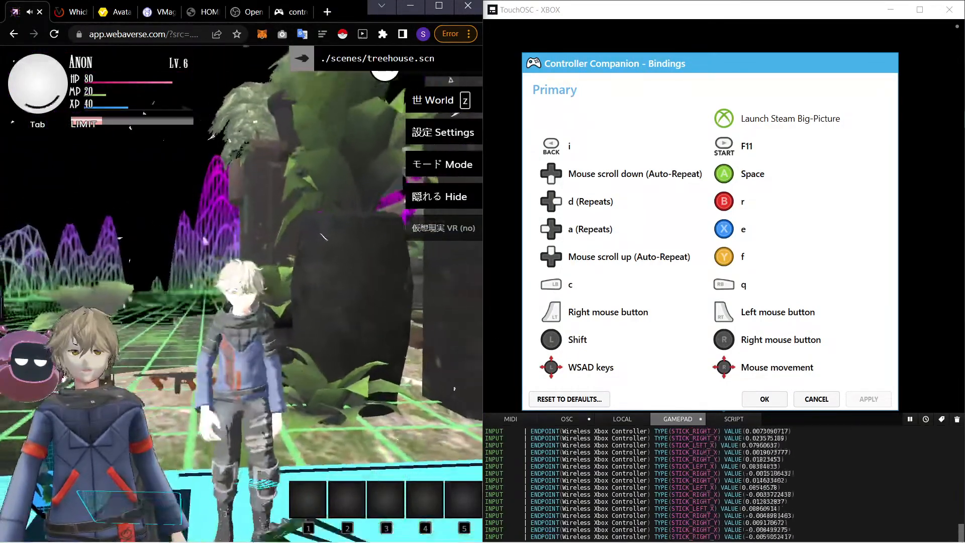
key("d")
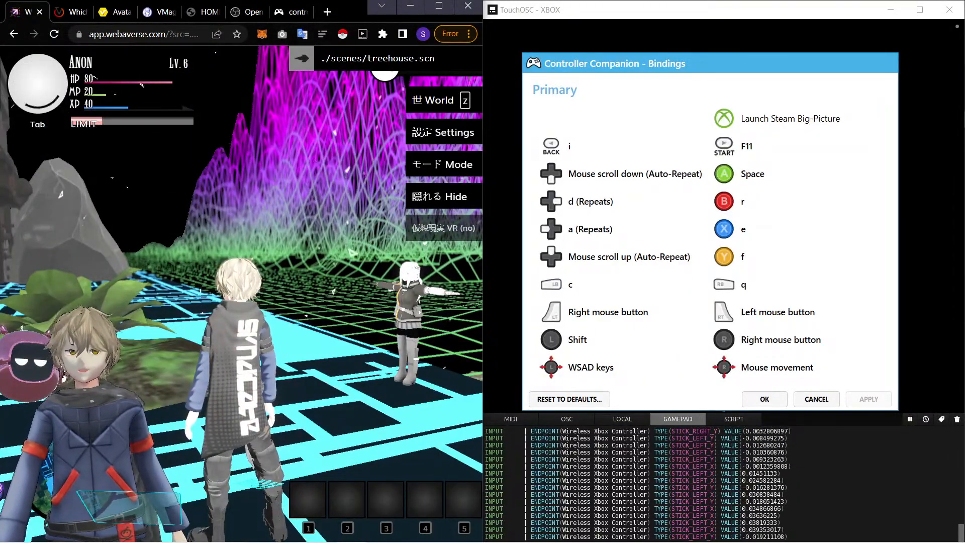
Step: Switch to VMagicMirror, enable the Gamepad view in the streaming settings, and try the controller in the Webaverse scene
key("alt+Tab")
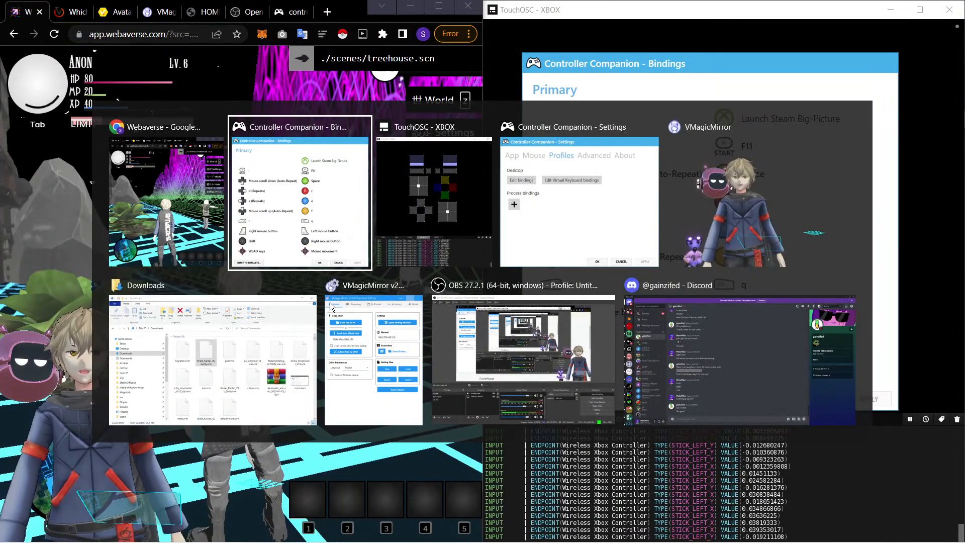
key("alt+Tab")
left_click(349, 307)
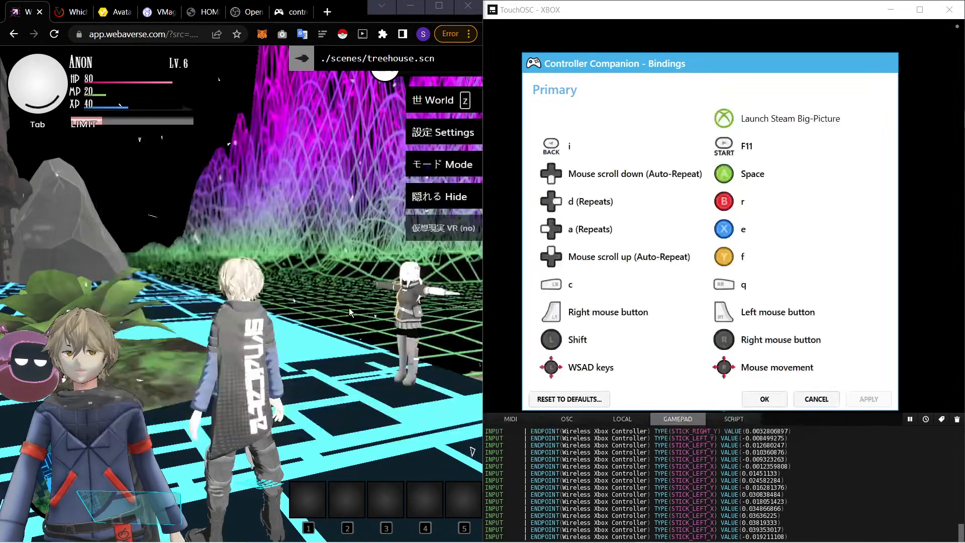
left_click_drag(193, 31, 688, 65)
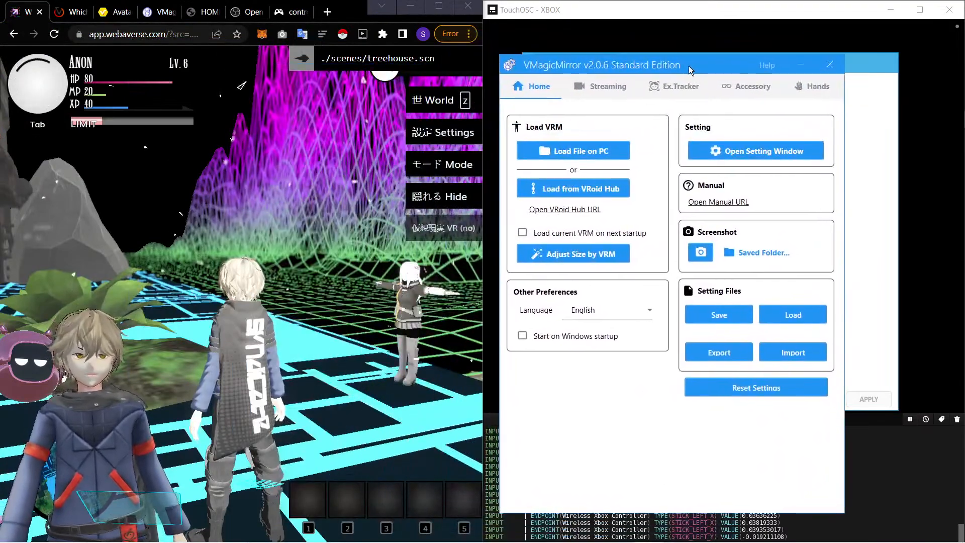
left_click(608, 88)
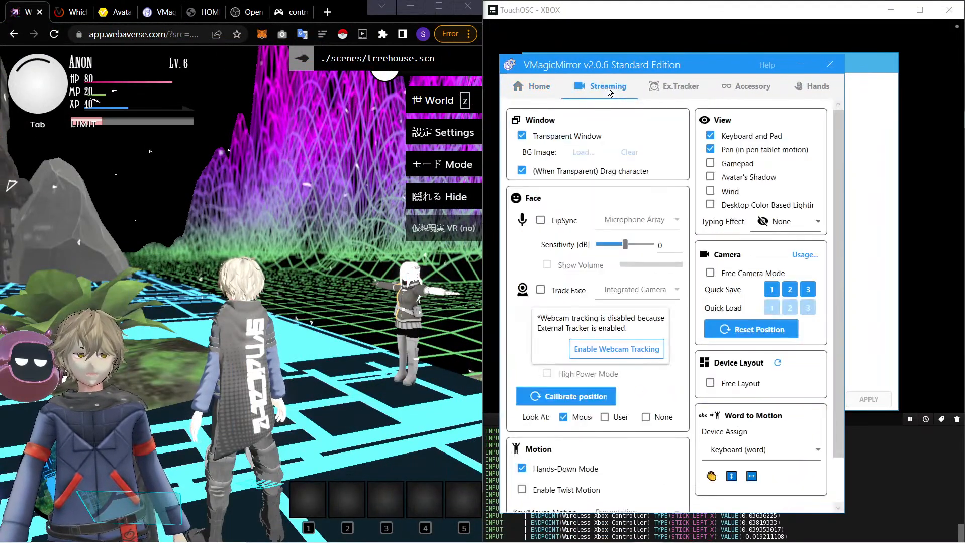
left_click(739, 165)
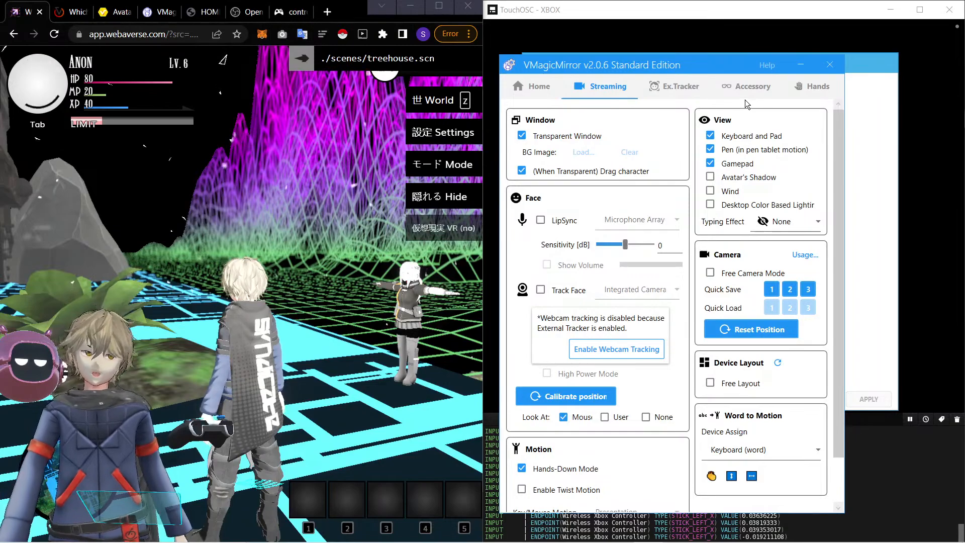
left_click(292, 133)
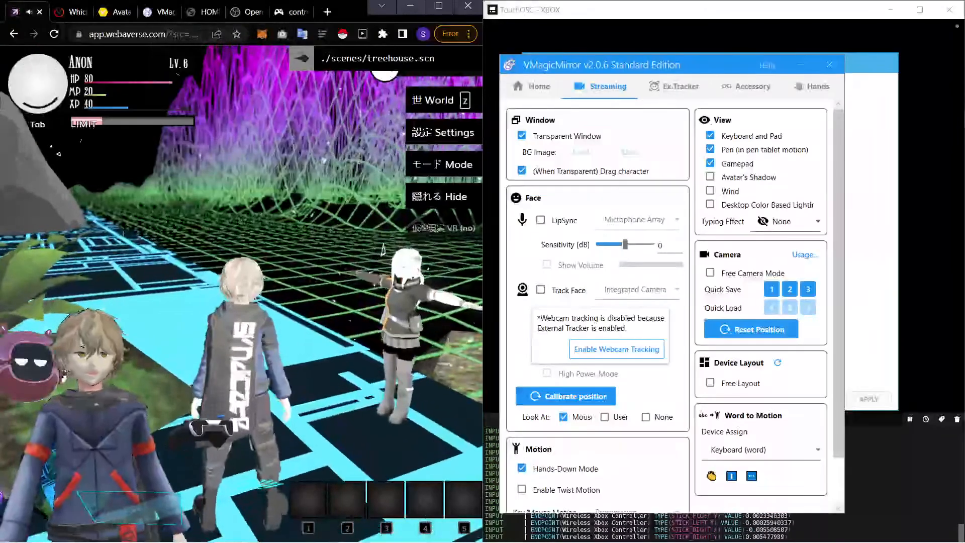
key("Escape")
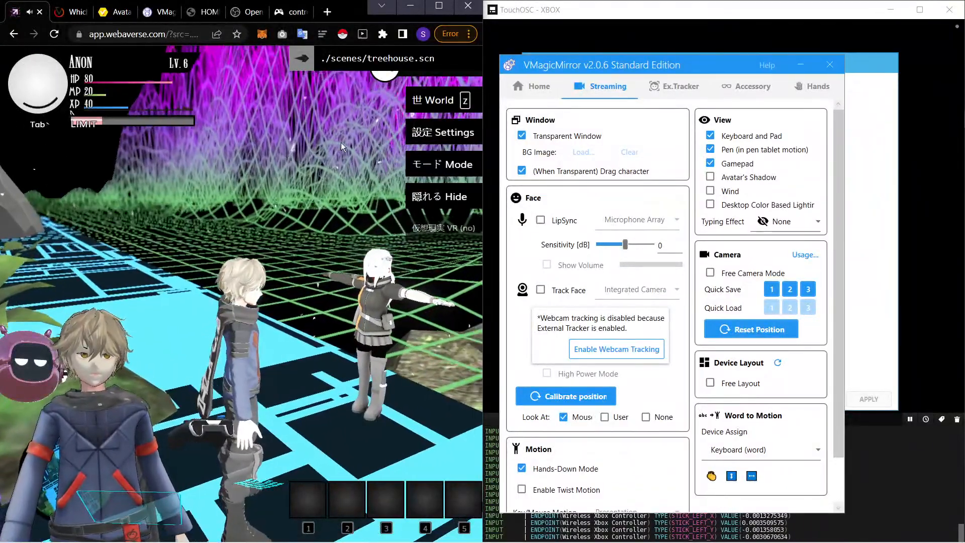
Step: Turn off Hands-Down Mode with Gamepad Motion set to Default, and return control to the Webaverse scene
scroll(623, 312, "down", 2)
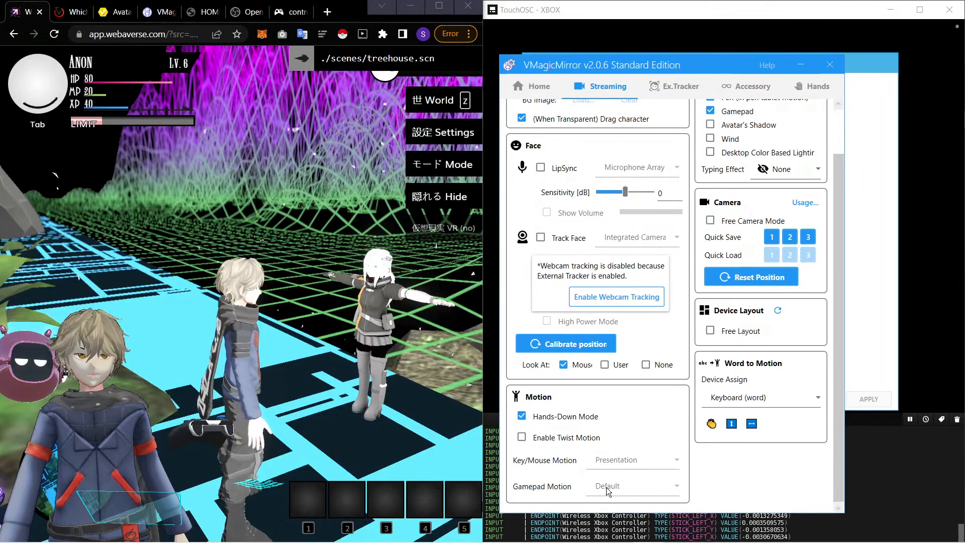
left_click(522, 416)
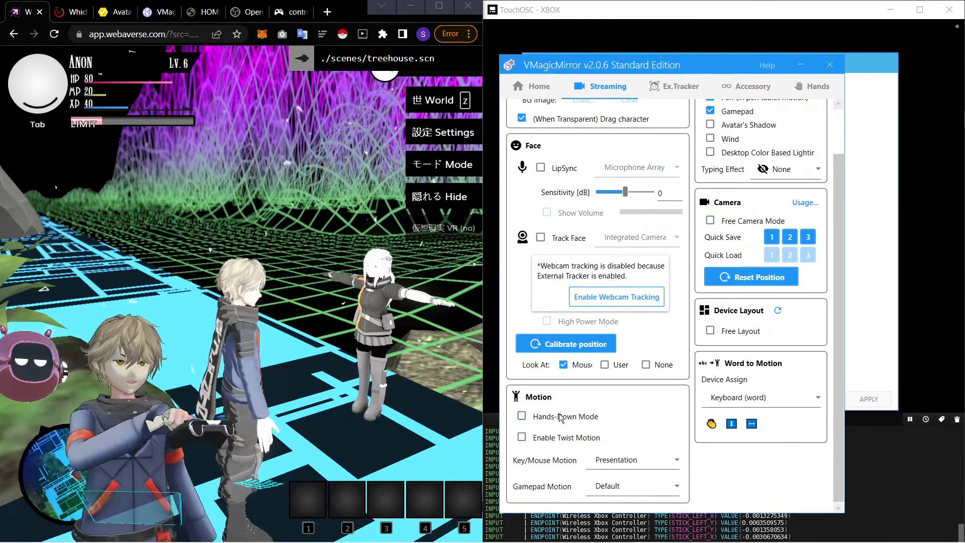
left_click(640, 484)
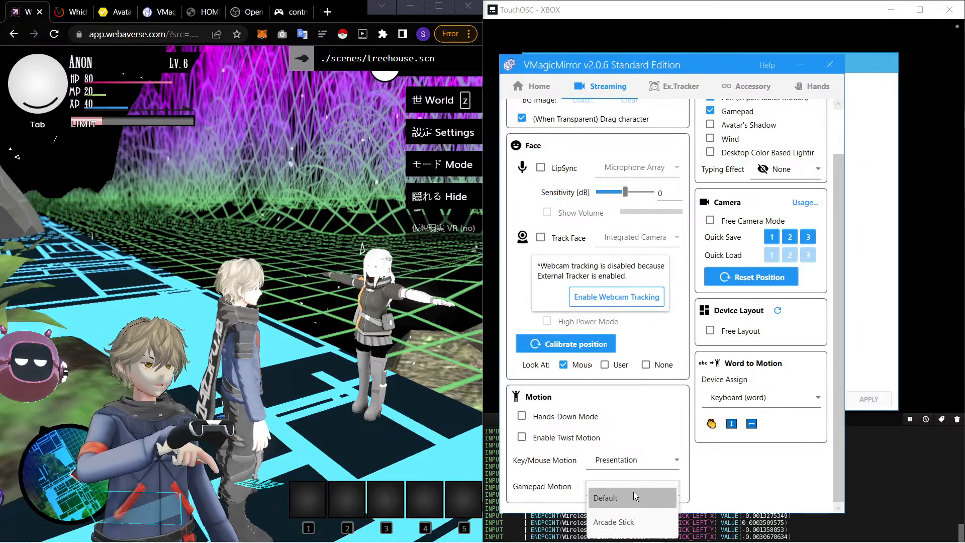
left_click(633, 496)
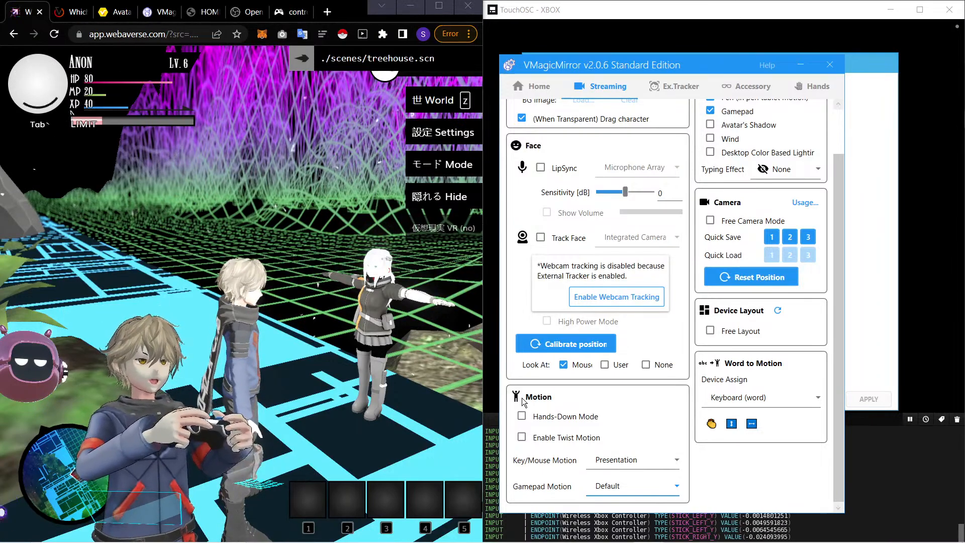
left_click(406, 384)
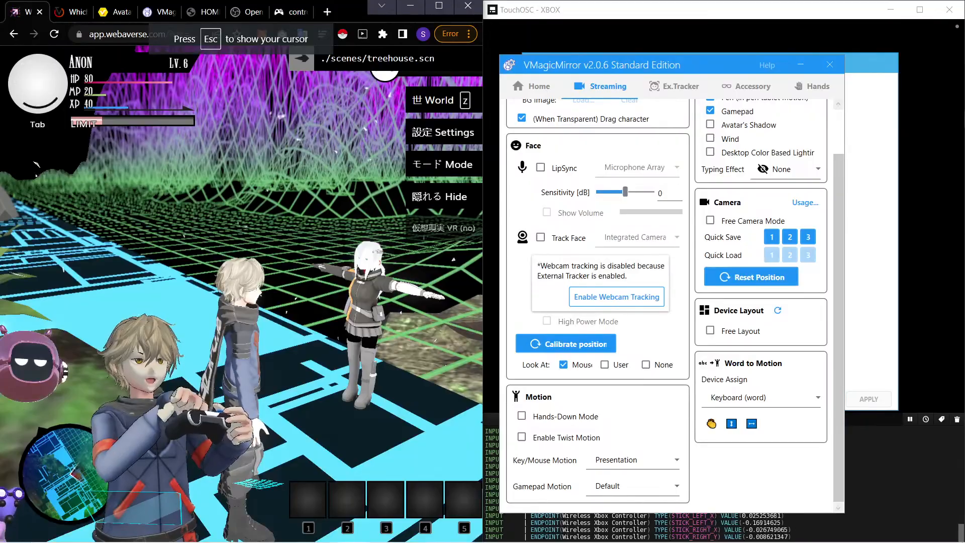